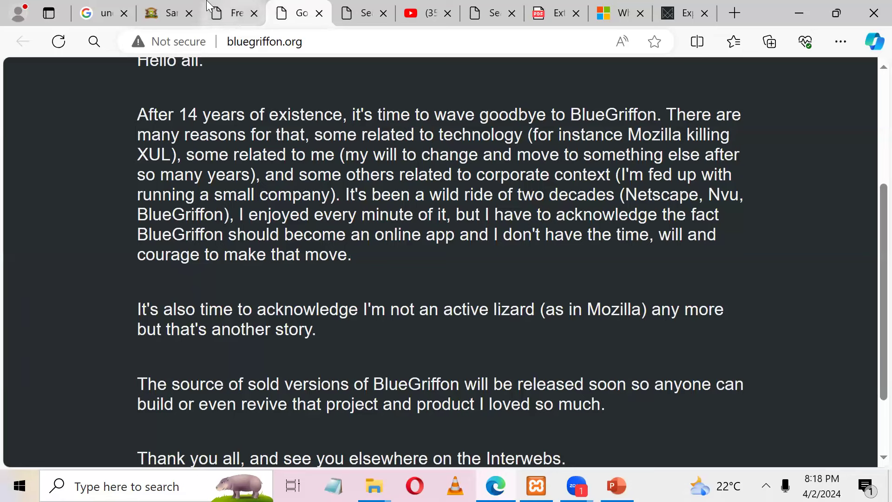
Step: Switch to the tab with the article on WYSIWYG web editors
click(227, 13)
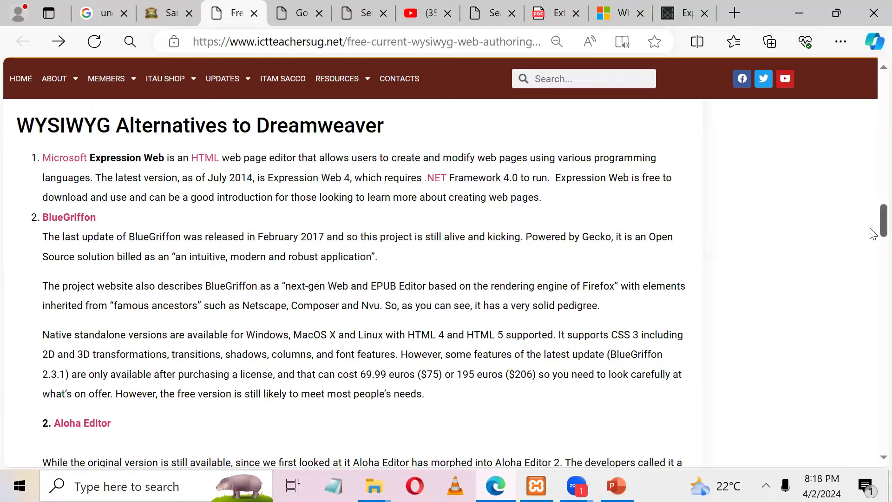
Step: Skim the WYSIWYG alternatives article, then return to the 'uneb sample papers' Google results
scroll(873, 233, down, 7)
scroll(872, 272, down, 8)
scroll(872, 307, down, 6)
scroll(872, 349, down, 6)
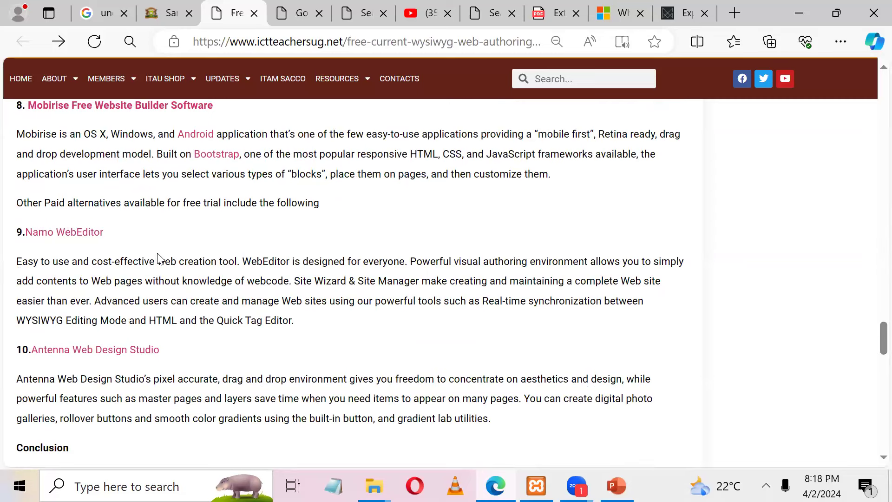
click(108, 9)
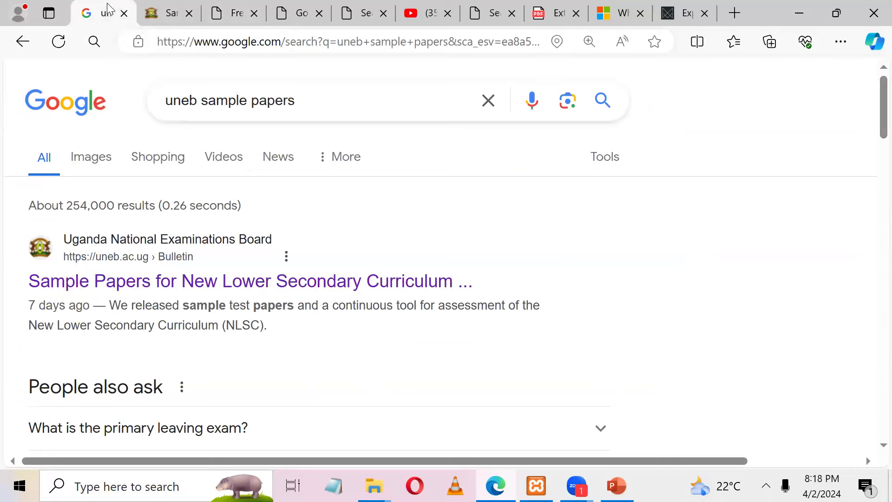
Step: Look over the UNEB sample papers subject links, then clear all windows to the desktop
click(164, 6)
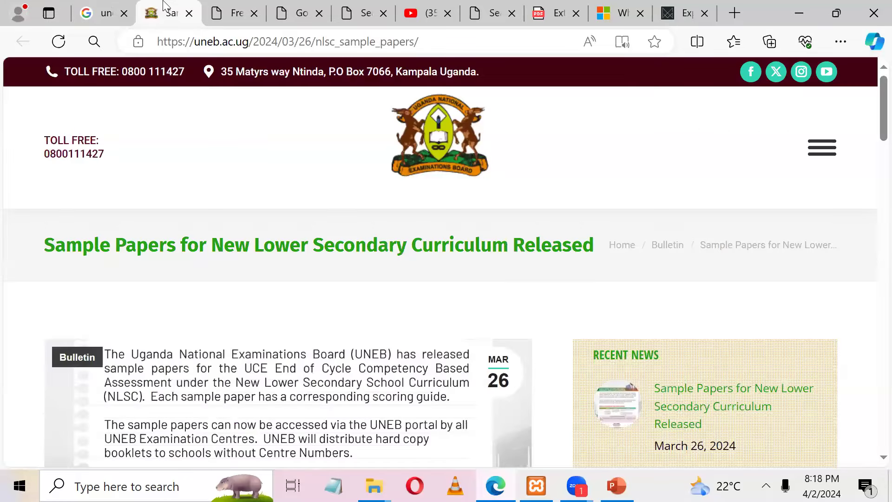
scroll(441, 262, down, 15)
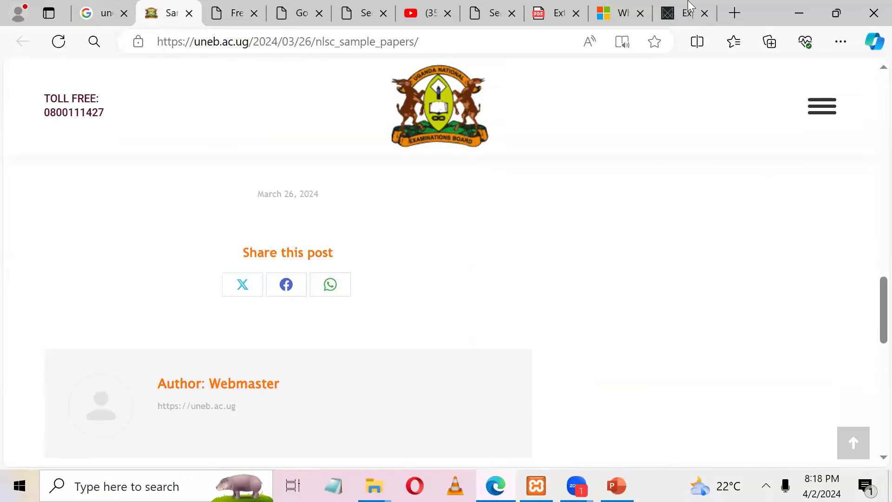
scroll(689, 2, up, 2)
scroll(23, 299, up, 8)
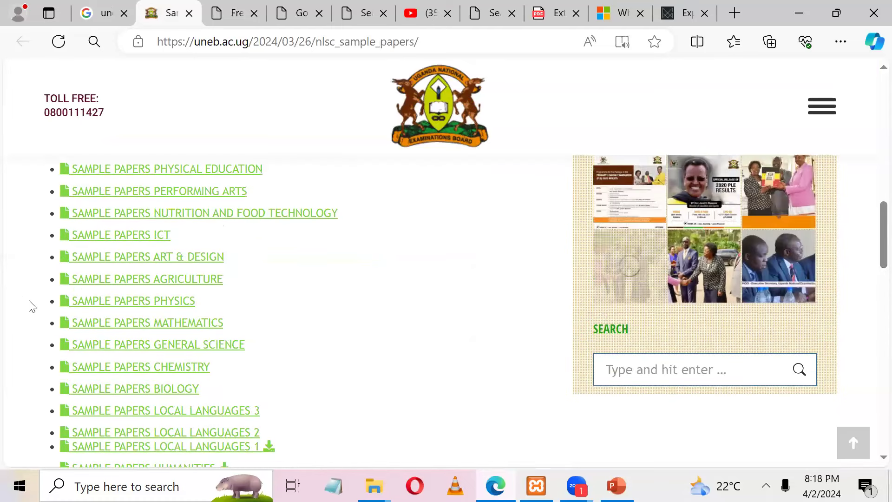
key(super+d)
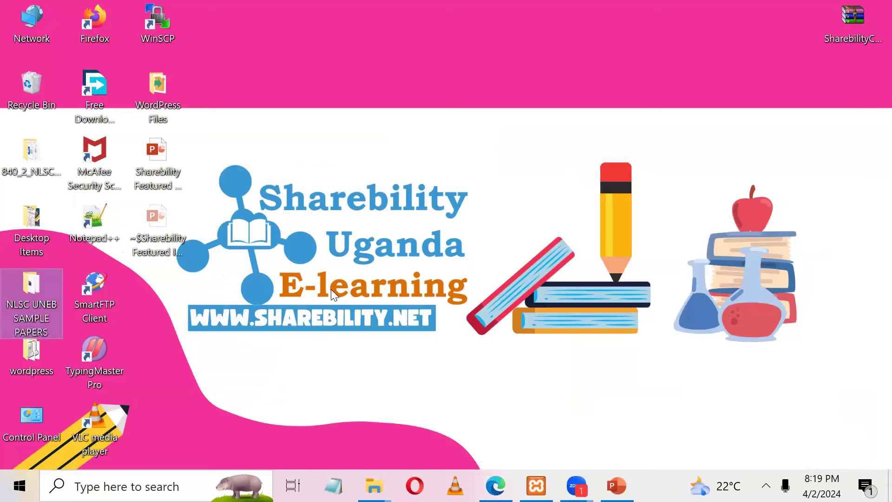
Step: Extract all 22 RAR archives in NLSC UNEB SAMPLE PAPERS into their own folders with 7-Zip
key(Return)
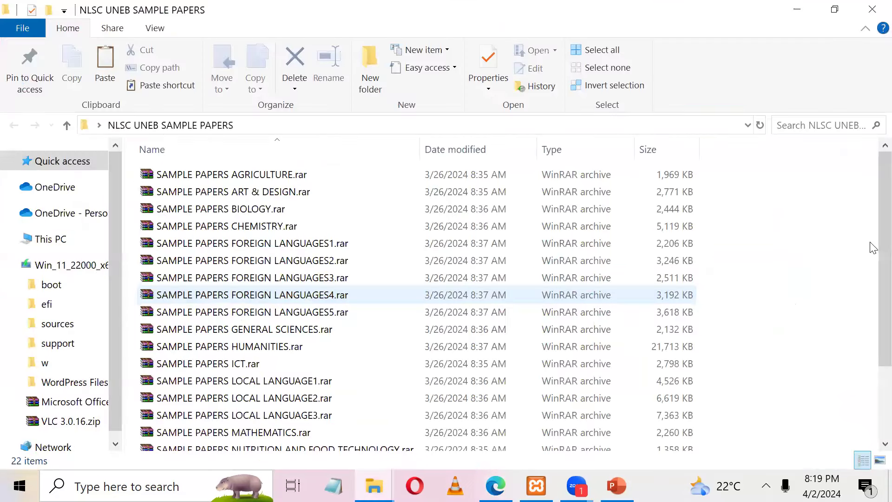
scroll(871, 250, down, 2)
scroll(872, 279, up, 2)
scroll(872, 294, down, 1)
scroll(871, 293, up, 1)
click(301, 277)
key(ctrl+a)
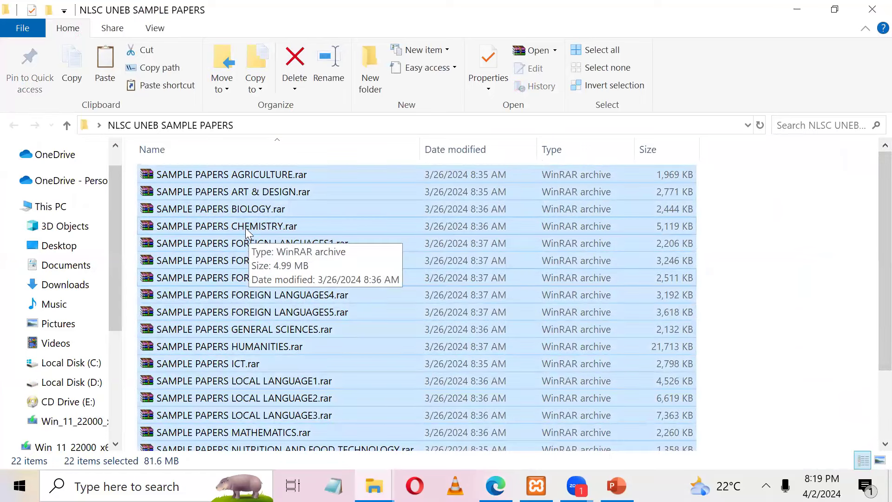
right_click(247, 228)
mouse_move(460, 210)
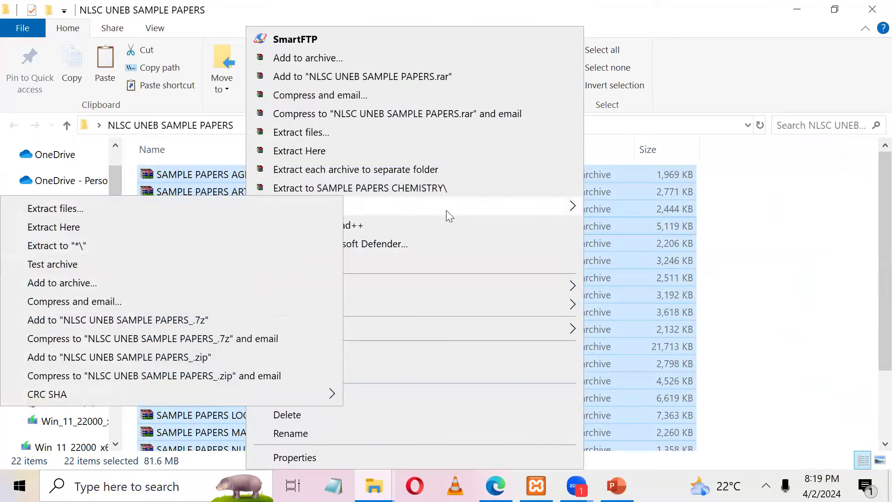
click(84, 247)
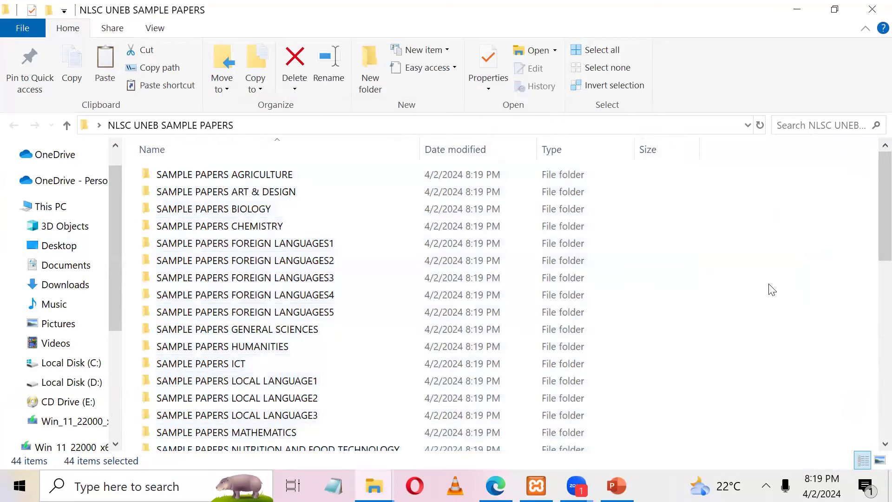
Step: Open 840_2_NLSC_Sample_24_Guide.pdf from the SAMPLE PAPERS ICT folder
click(772, 289)
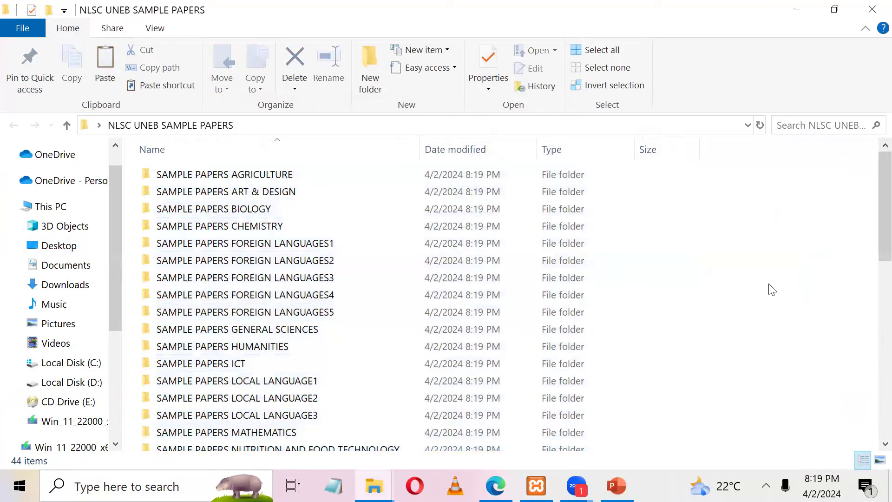
scroll(873, 199, down, 2)
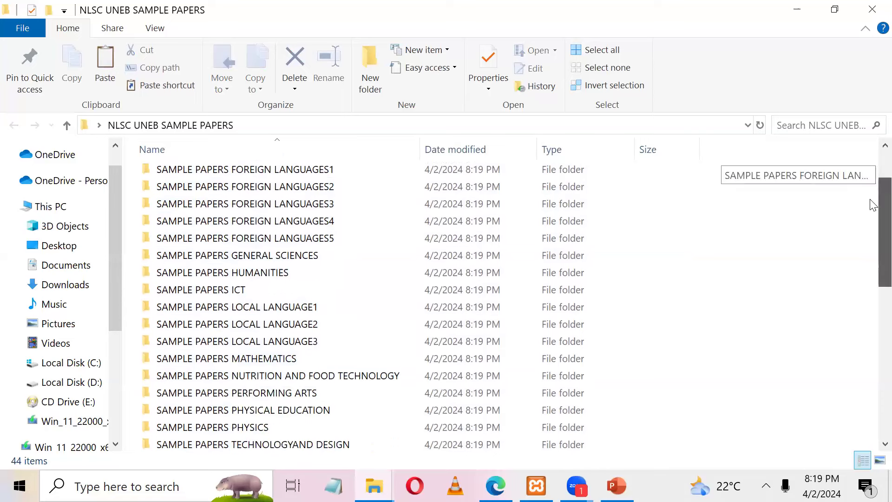
double_click(201, 270)
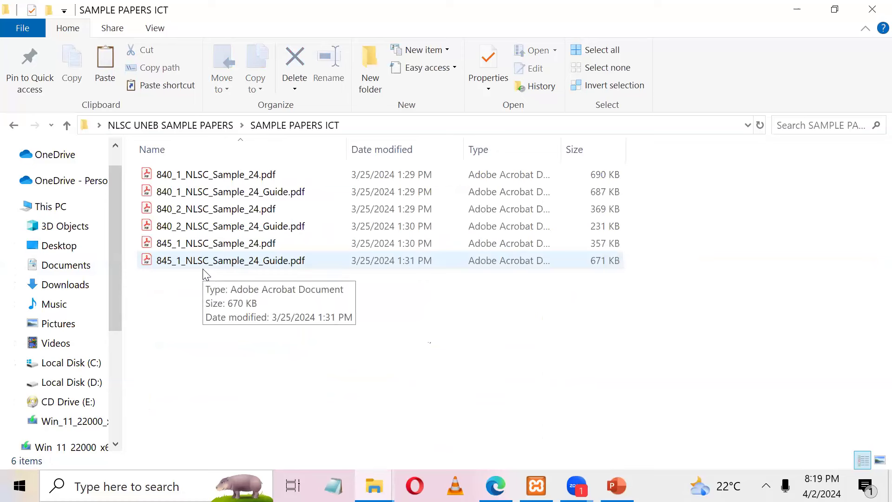
click(257, 231)
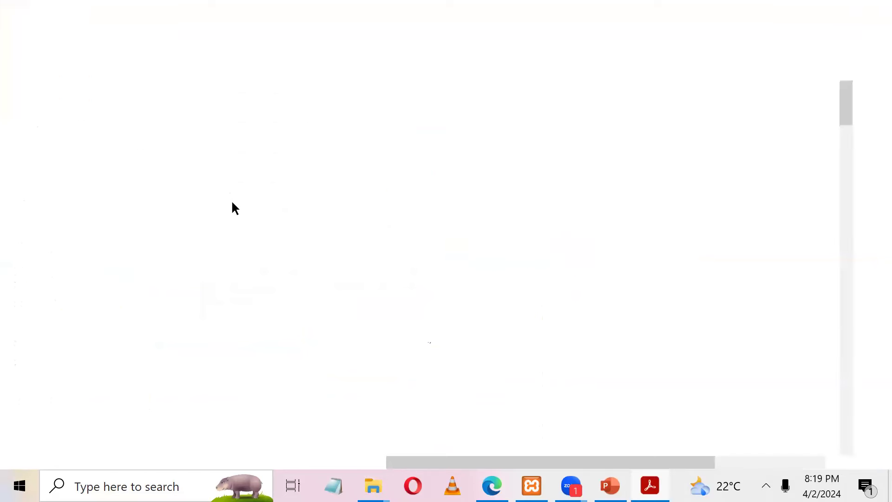
Step: Open 840_2_NLSC_Sample_24.pdf alongside the guide and hide the All tools panel
click(793, 14)
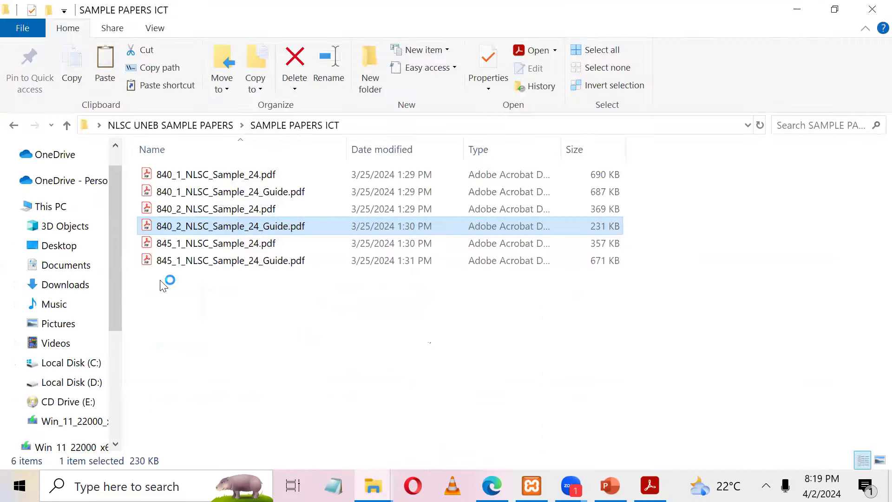
click(224, 204)
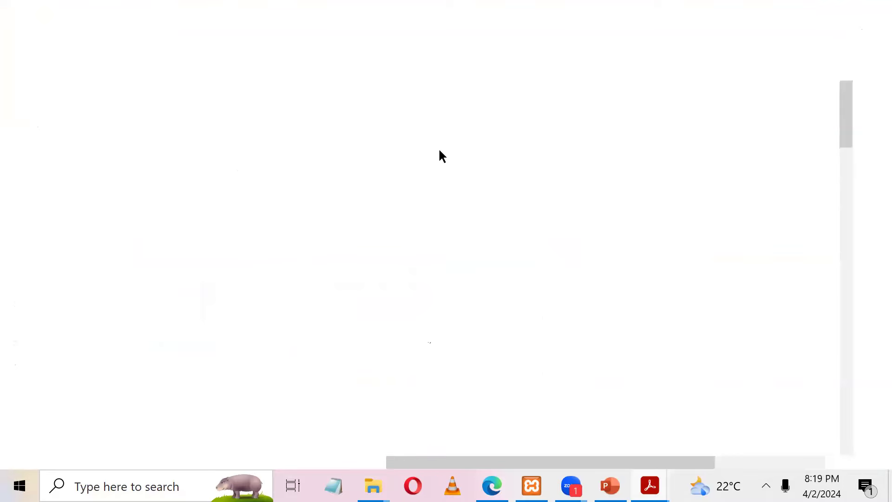
click(209, 90)
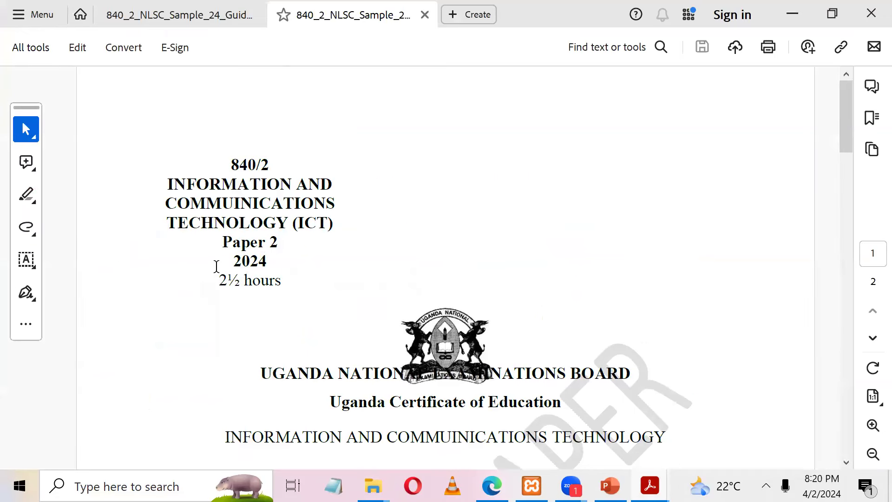
Step: Read the Instructions to Candidates, highlighting the duration 30 and 'new blank Compact Disc (CD)'
scroll(216, 267, down, 1)
drag(851, 129, 840, 197)
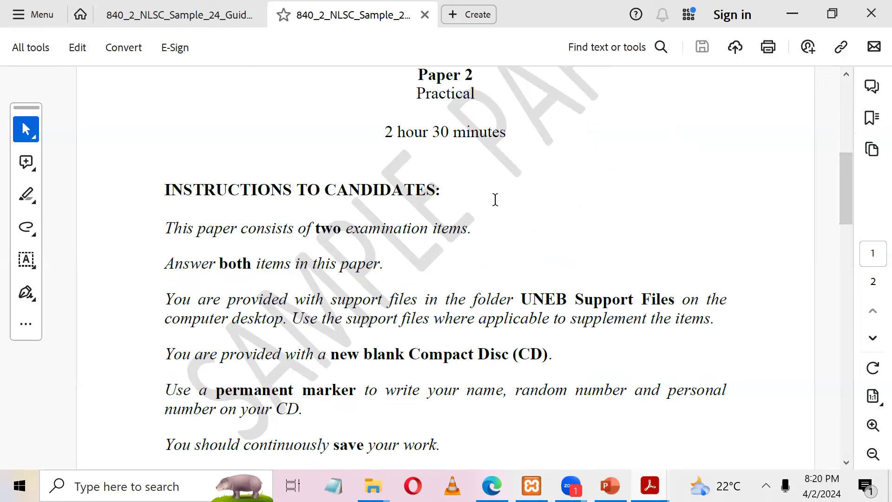
double_click(440, 131)
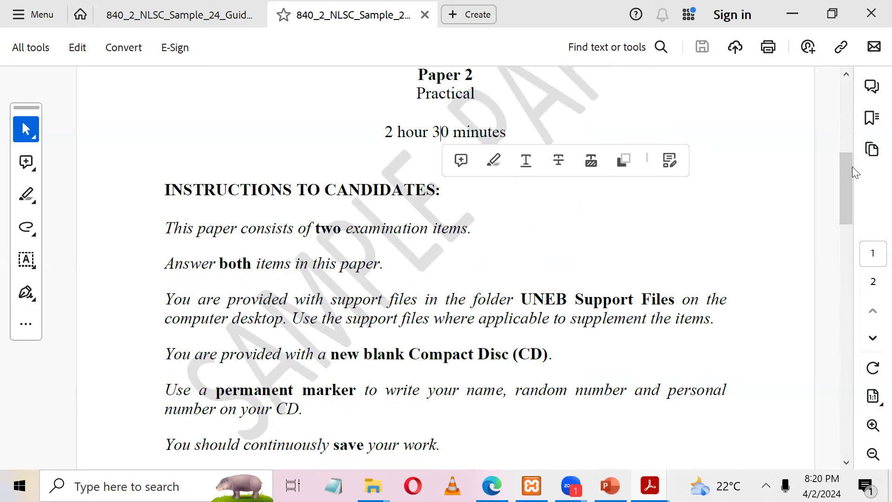
scroll(841, 223, down, 5)
drag(841, 225, 842, 205)
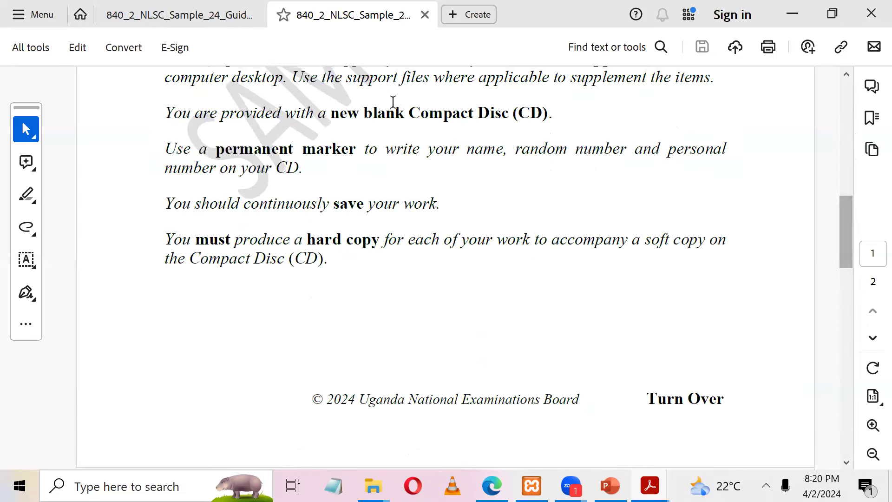
drag(329, 113, 536, 122)
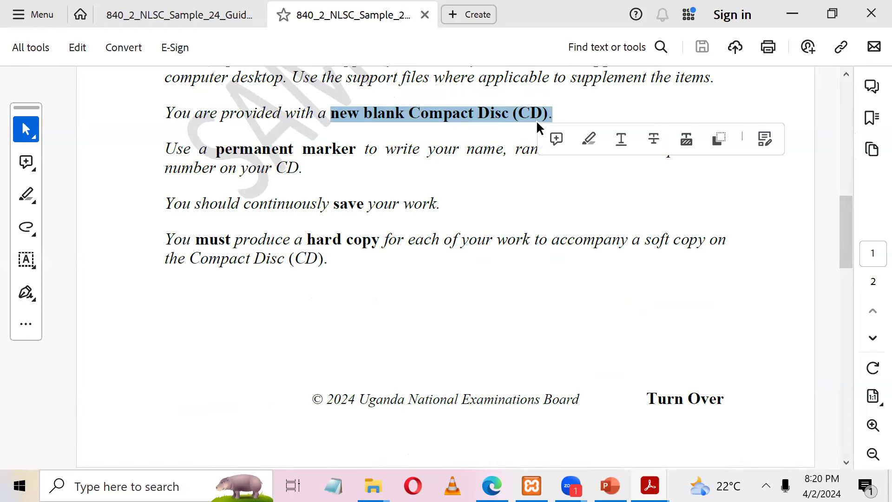
click(296, 224)
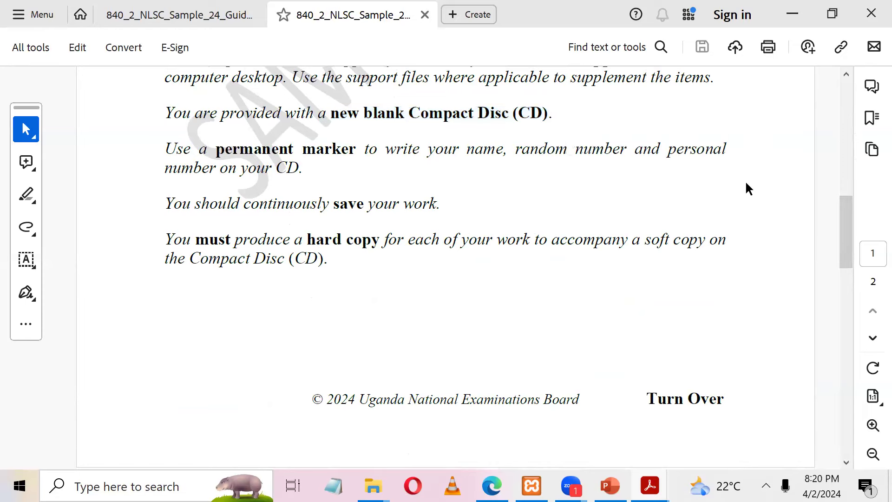
drag(847, 233, 858, 208)
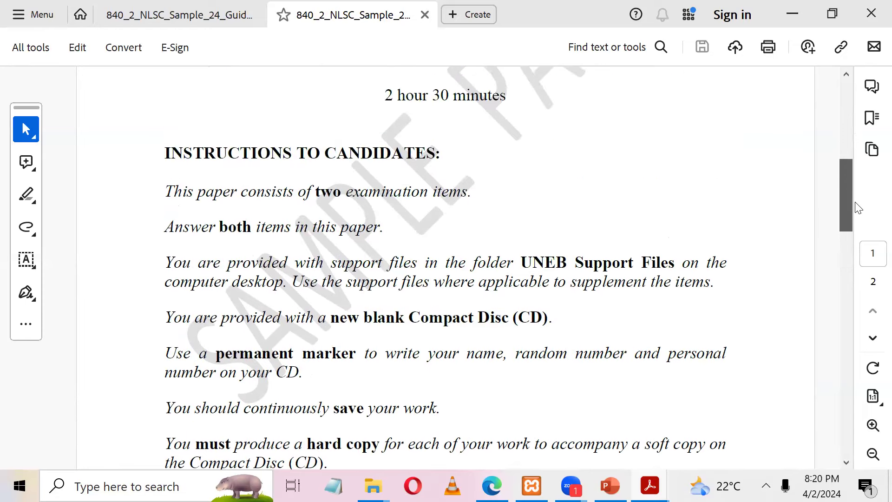
scroll(852, 202, down, 1)
drag(523, 217, 659, 208)
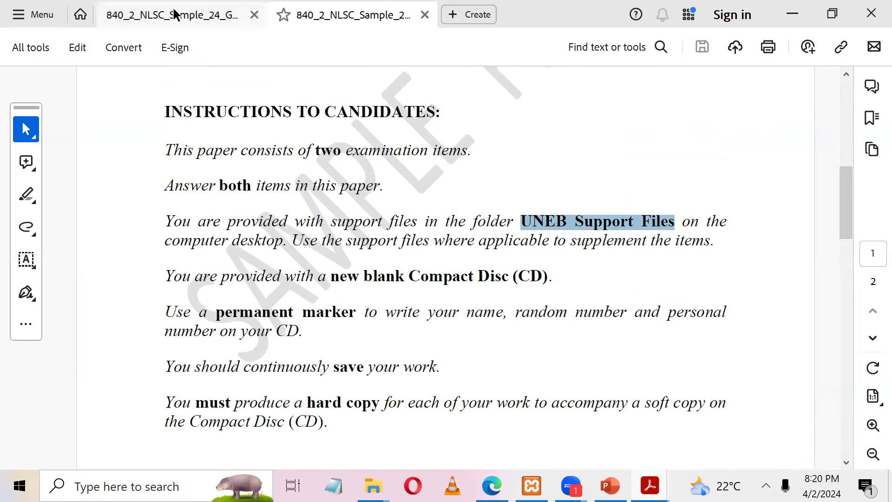
Step: In the 840_2 marking guide, hide the tools panel and highlight the webpage authoring applications bullet
click(209, 16)
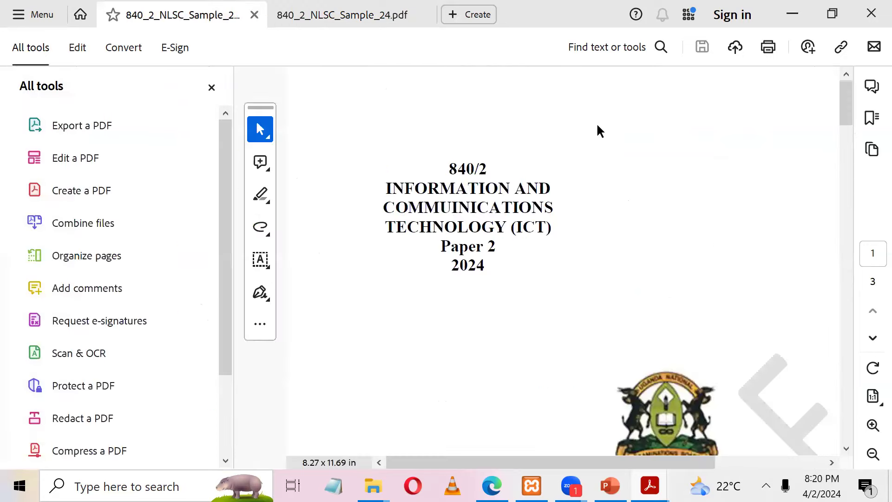
click(209, 88)
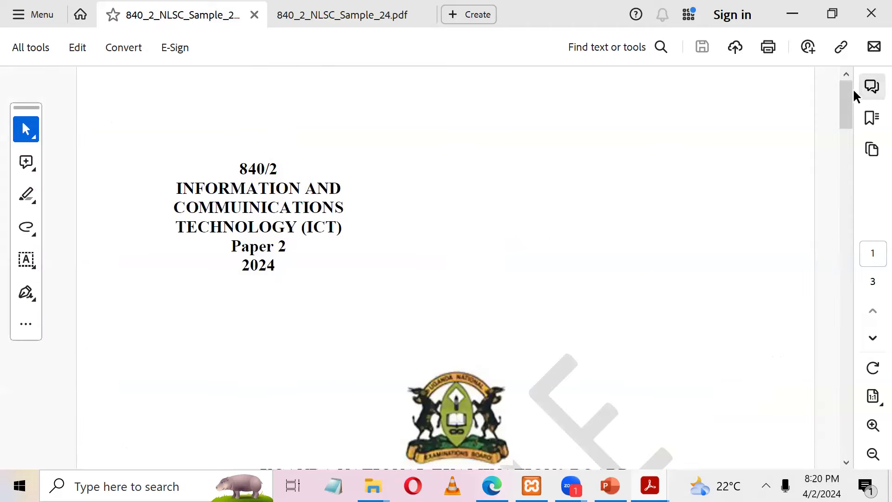
scroll(832, 255, down, 15)
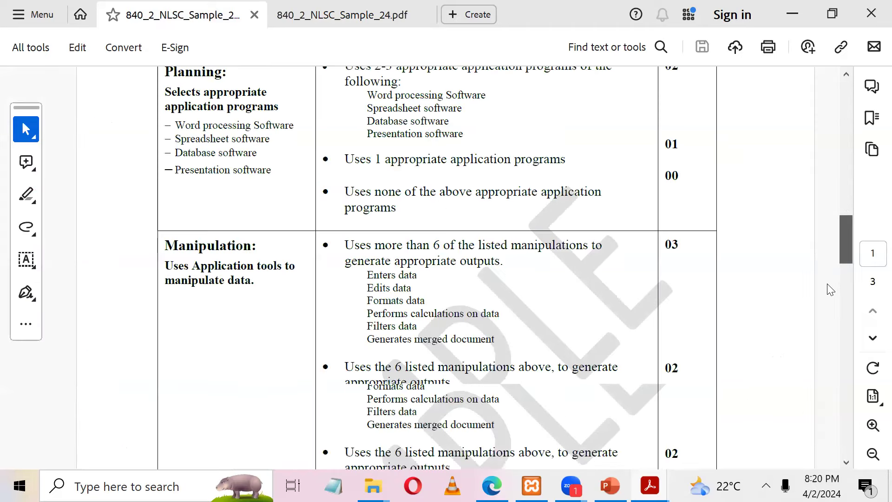
scroll(827, 313, down, 5)
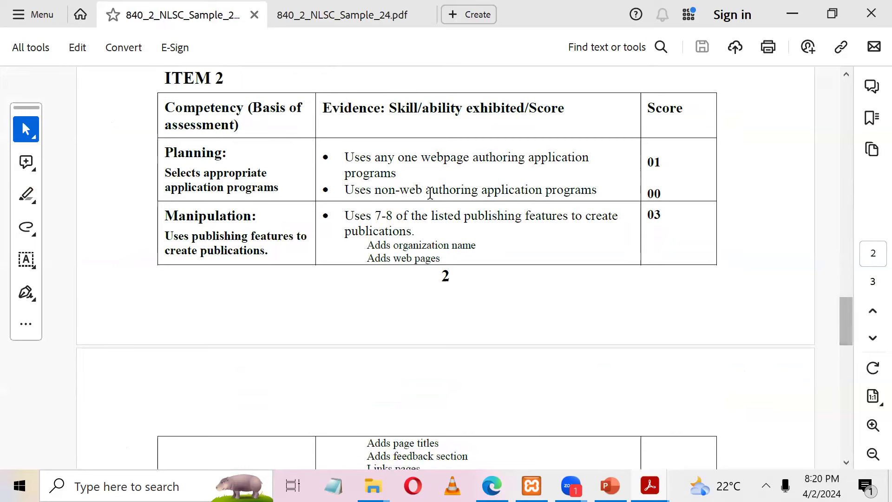
drag(345, 155, 574, 171)
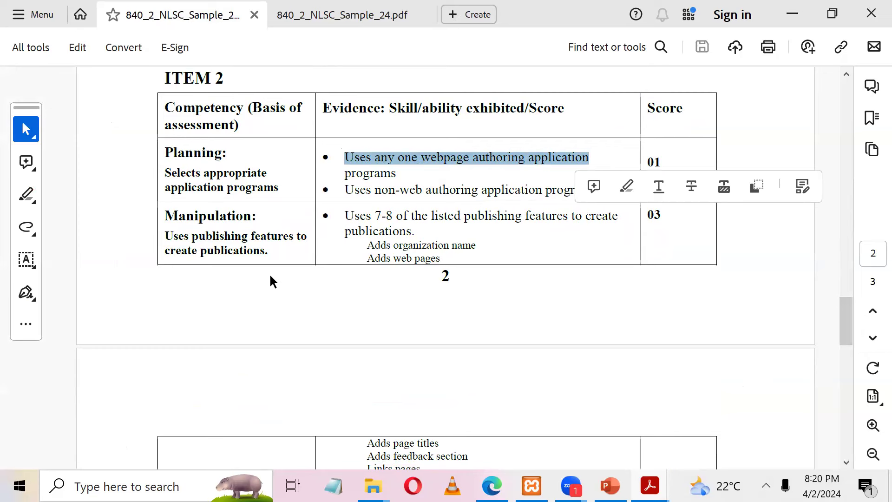
click(509, 184)
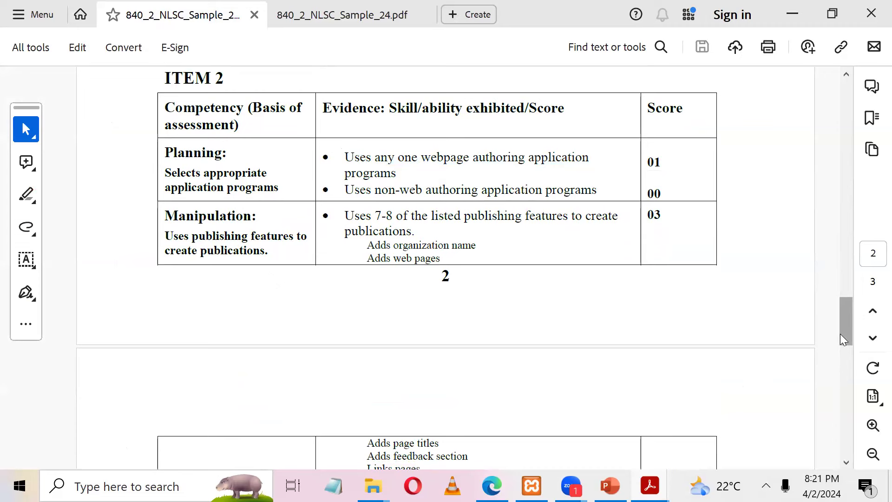
Step: Highlight 'programs' in the non-web authoring bullet, scroll to Product/Output, then minimize Acrobat
drag(840, 334, 839, 340)
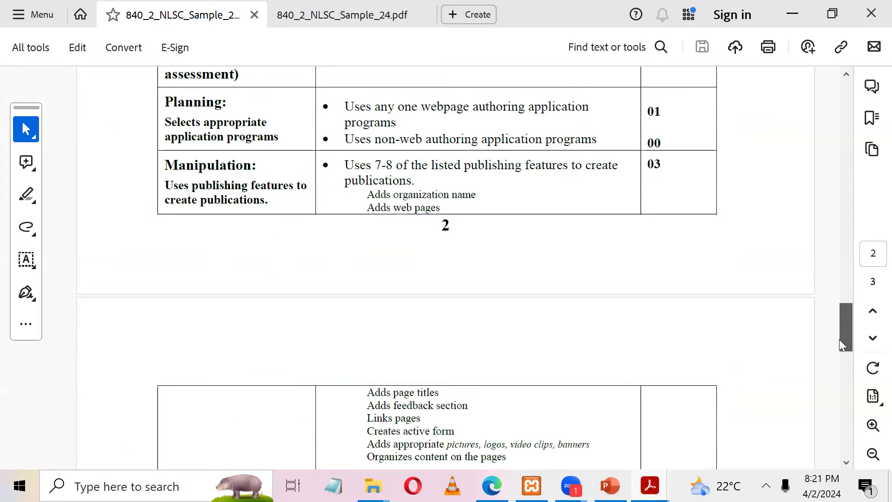
click(574, 138)
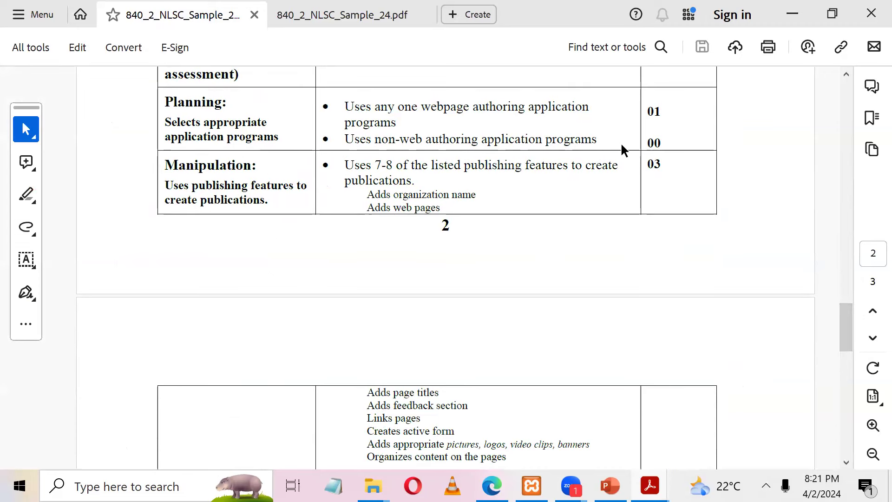
double_click(589, 135)
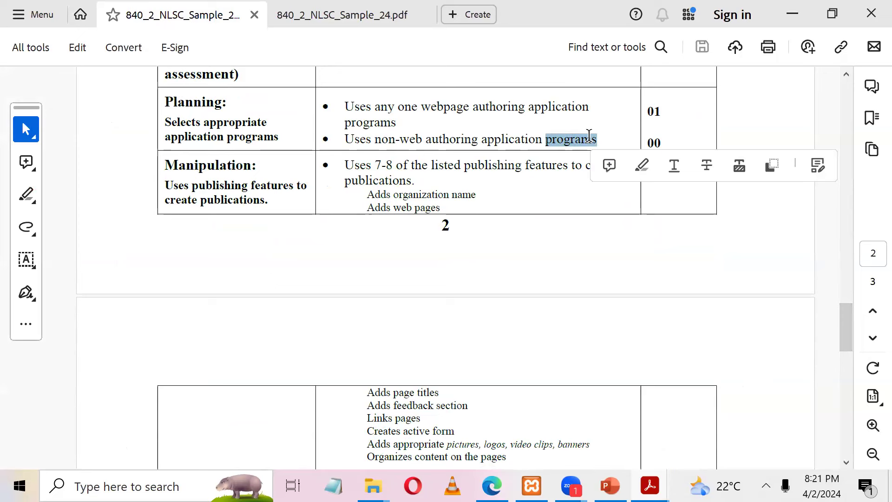
click(418, 180)
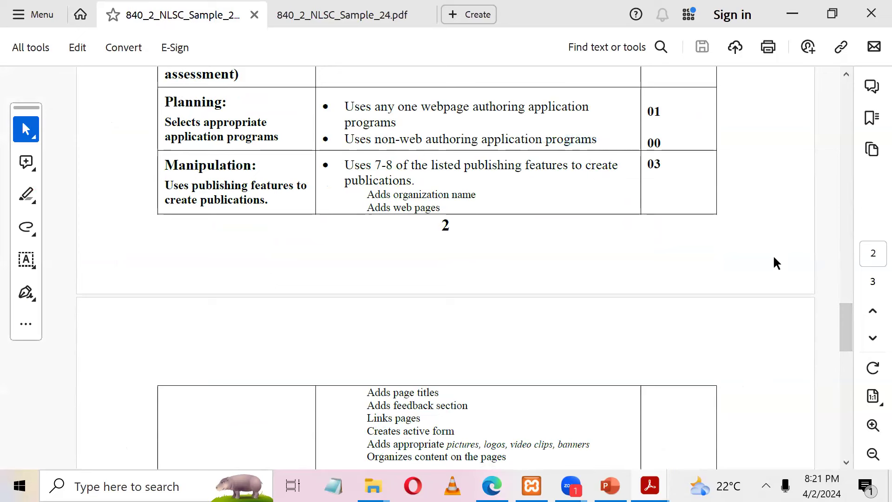
drag(844, 330, 844, 339)
click(400, 122)
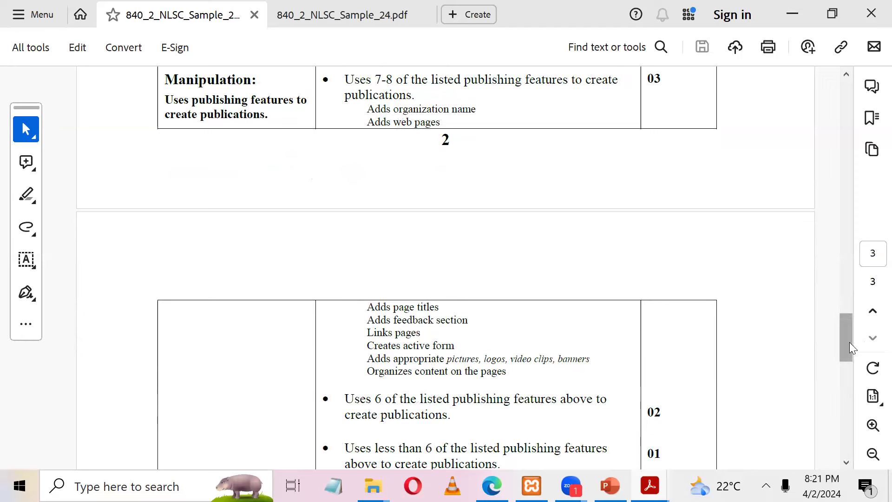
scroll(849, 353, down, 2)
scroll(848, 367, down, 10)
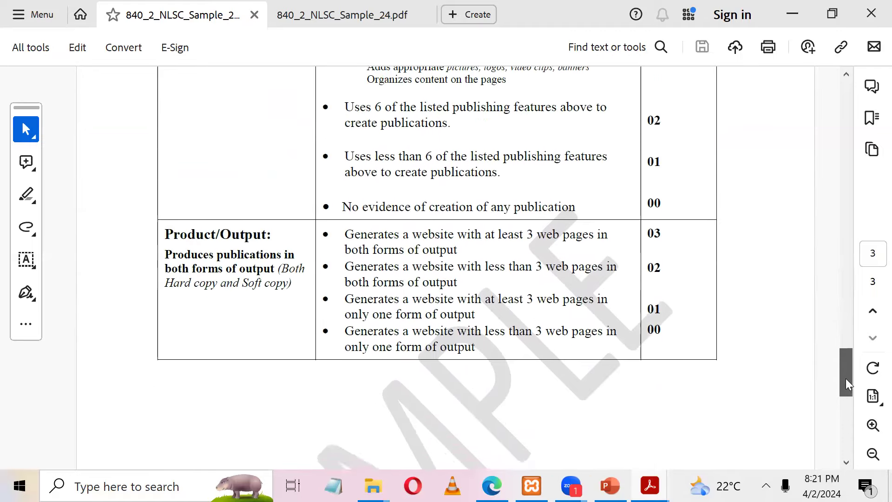
scroll(845, 376, up, 2)
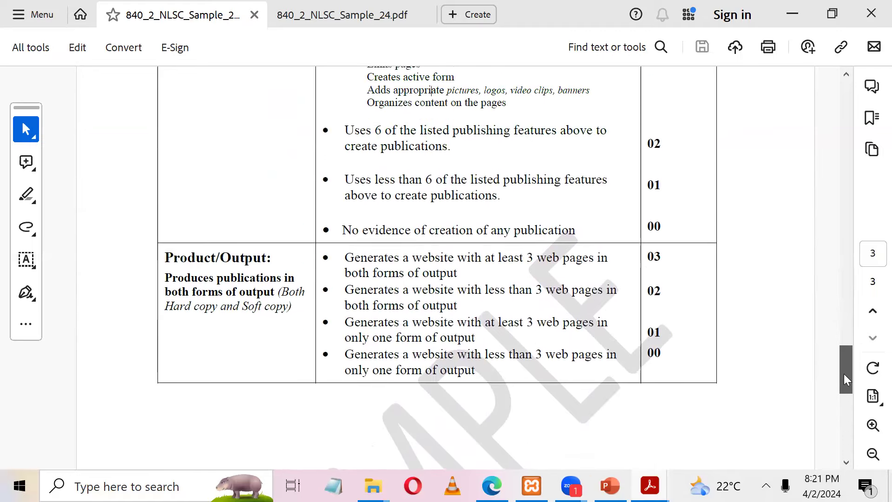
click(798, 16)
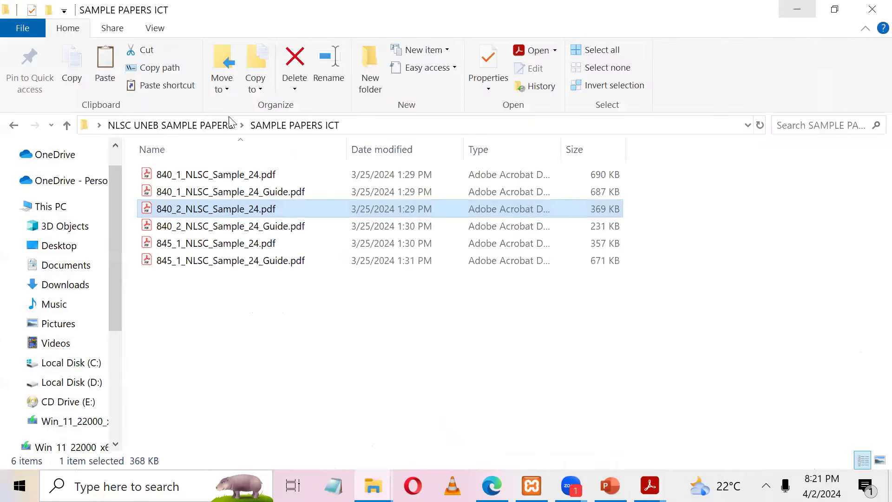
Step: Go from NLSC UNEB SAMPLE PAPERS through SAMPLE SUPPORT FILES and 840_2 Expected responses into ITEM 2
click(193, 126)
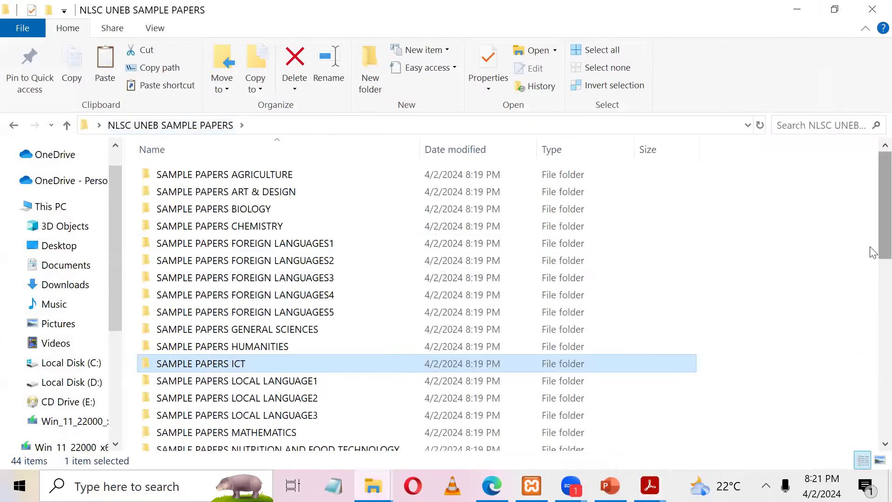
scroll(873, 316, down, 3)
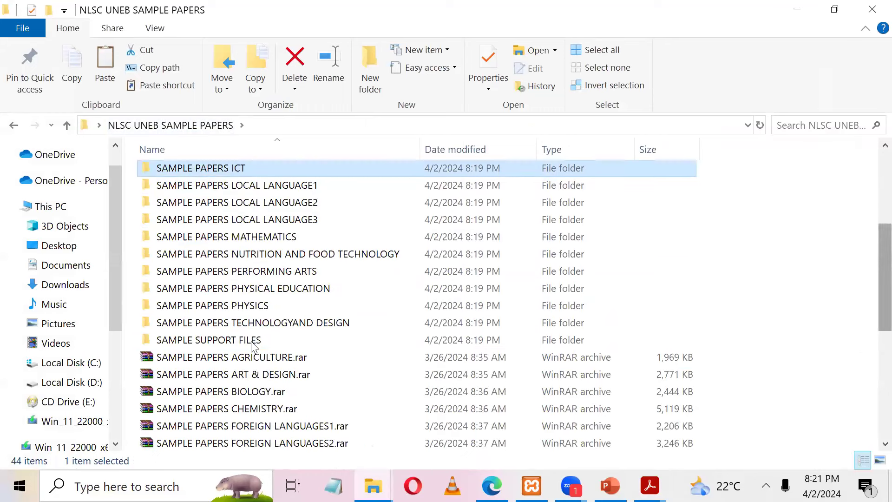
double_click(251, 345)
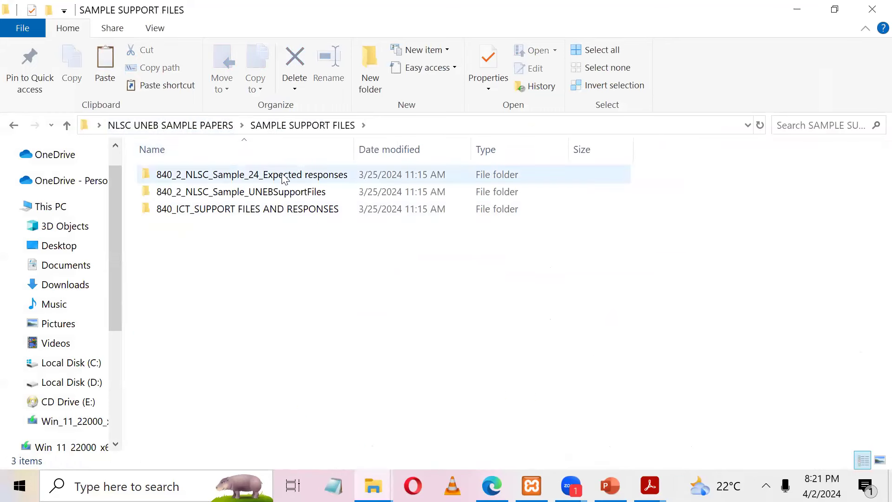
double_click(289, 175)
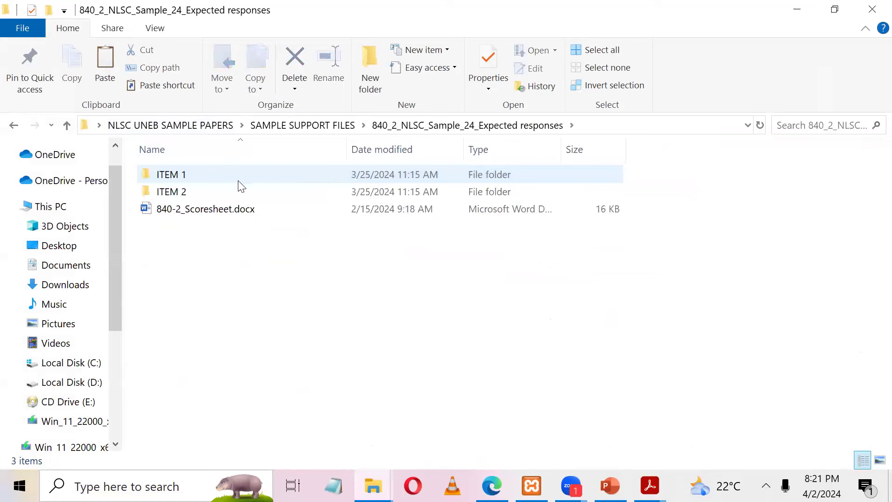
double_click(235, 193)
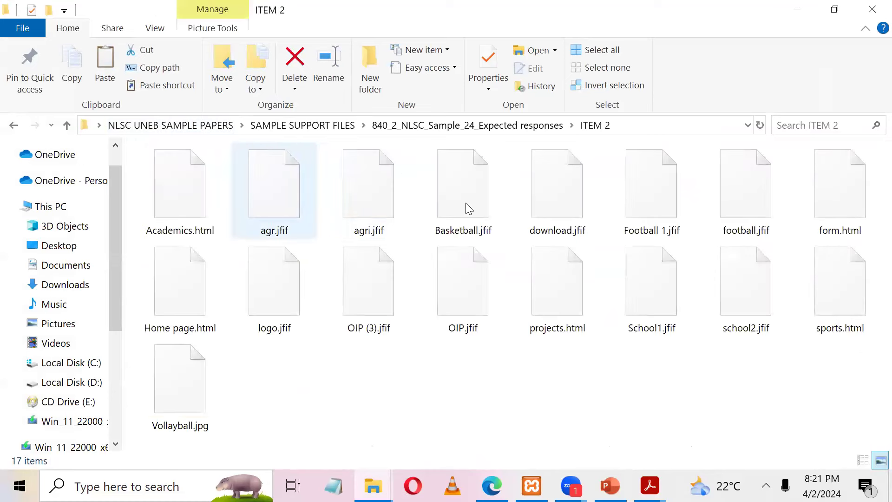
Step: Open Home page.html in Edge and visit the Academics, Projects, Sports and Application Form pages
click(170, 277)
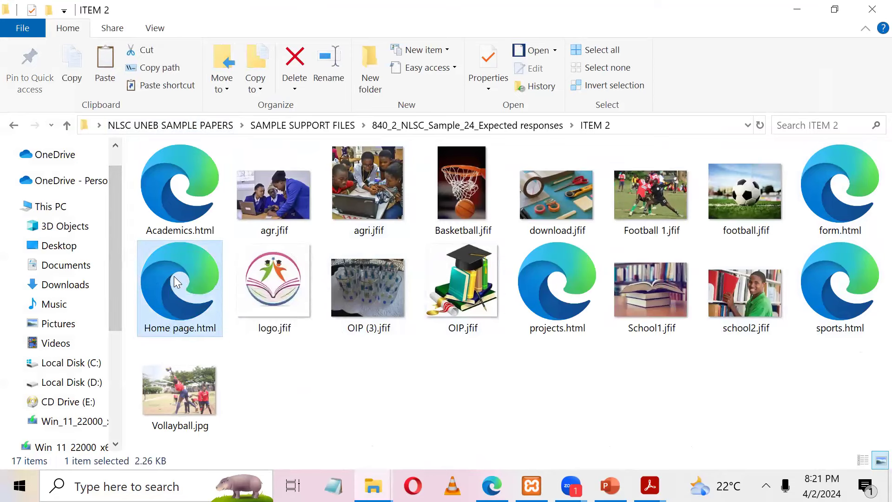
double_click(174, 276)
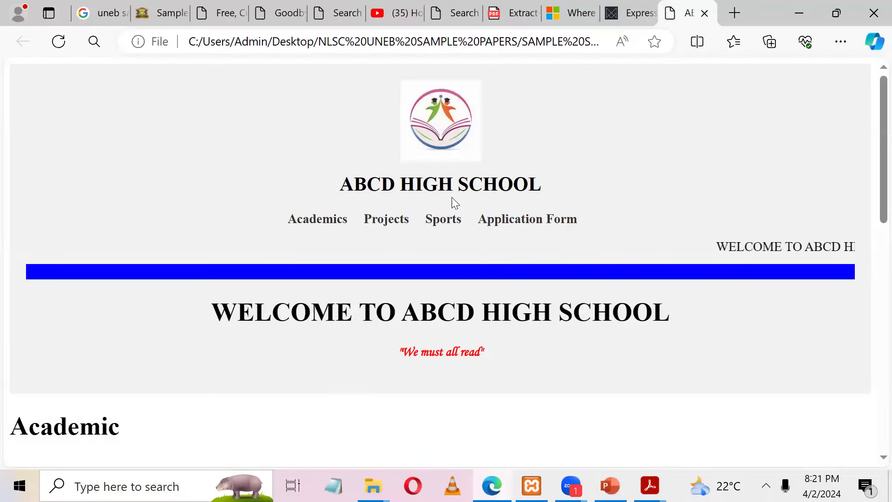
click(328, 225)
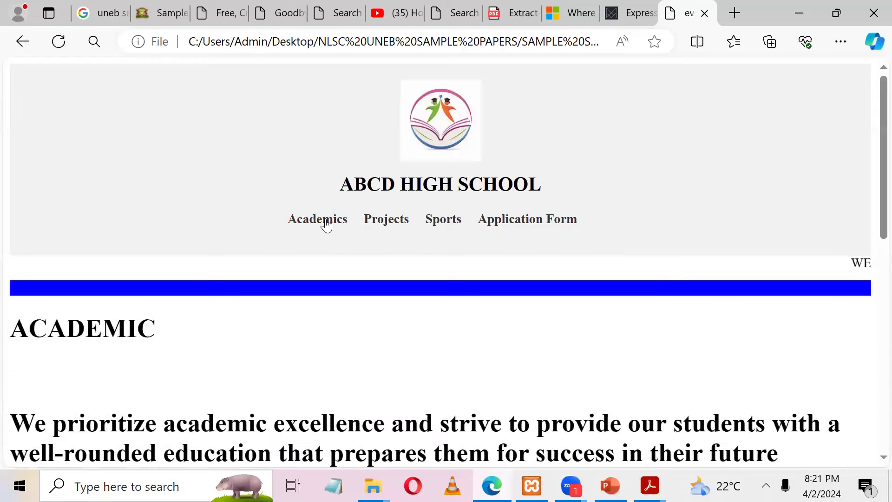
click(389, 229)
click(442, 226)
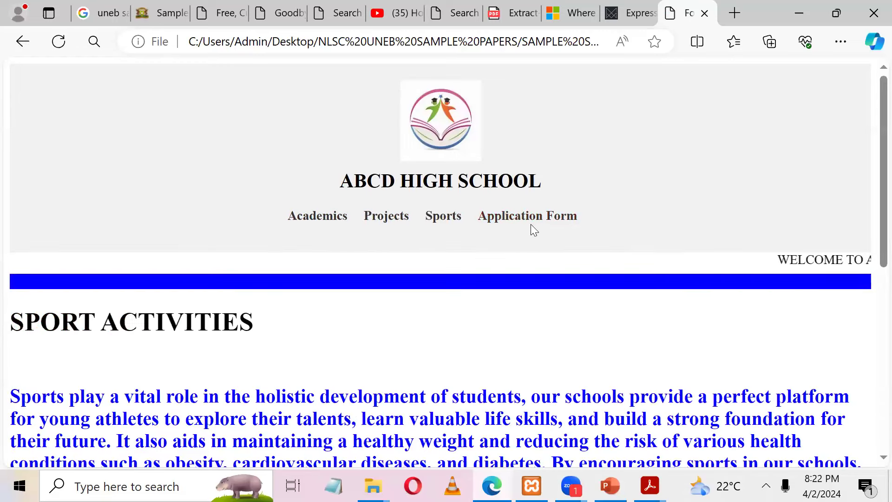
click(531, 225)
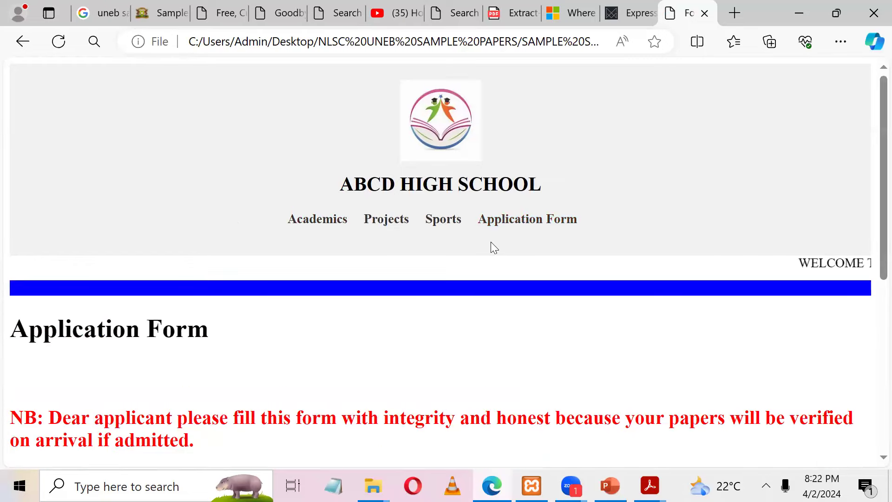
Step: Scroll through the Application Form and try its First Name and Parent's Name fields
click(795, 9)
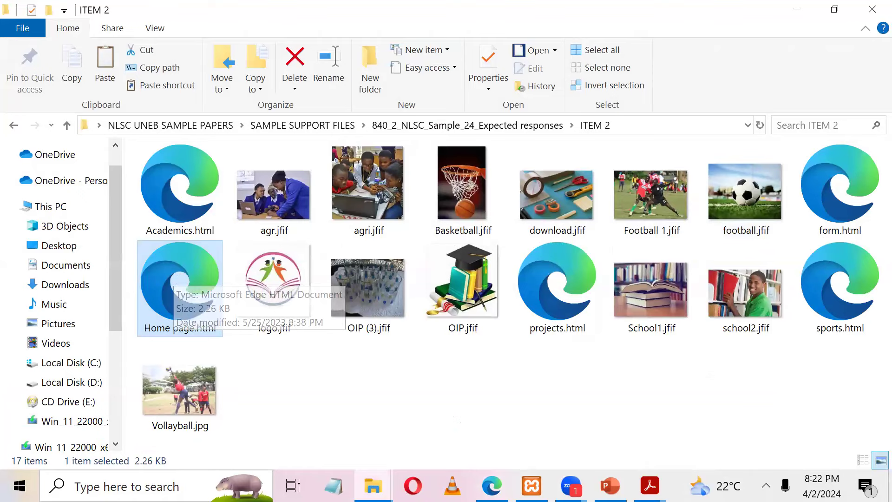
click(491, 485)
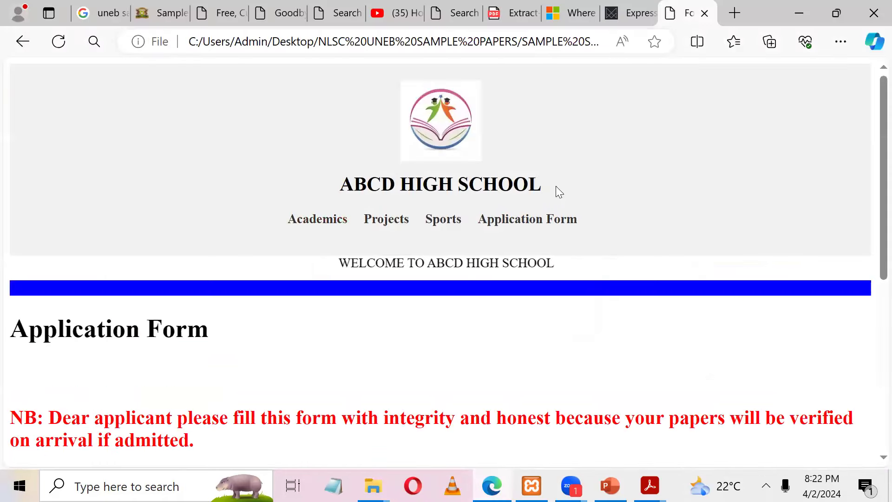
scroll(870, 223, down, 5)
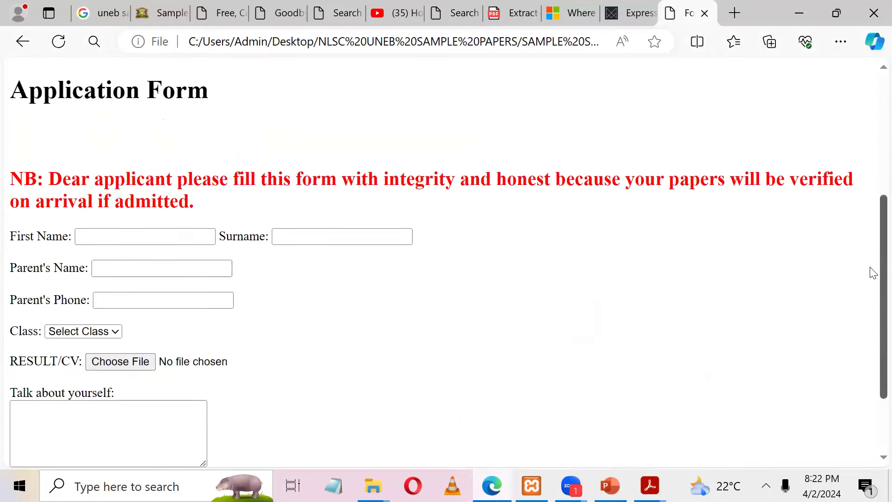
drag(870, 267, 870, 278)
click(109, 217)
click(113, 244)
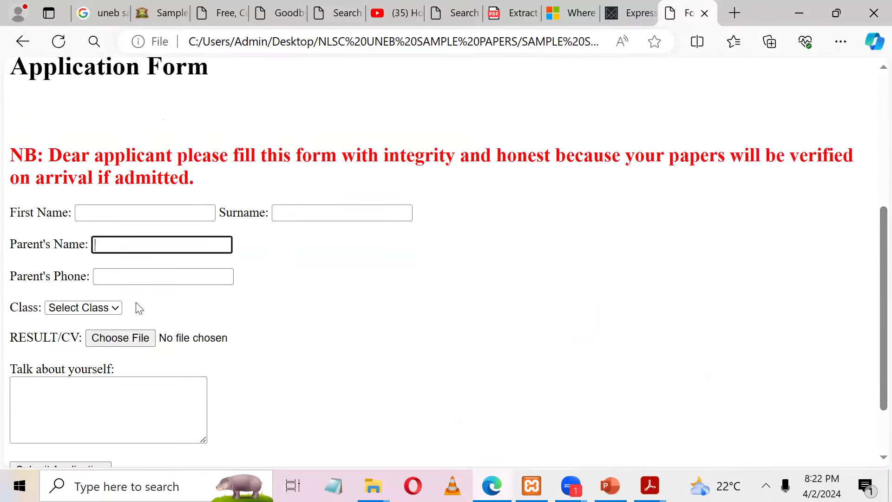
scroll(871, 149, up, 6)
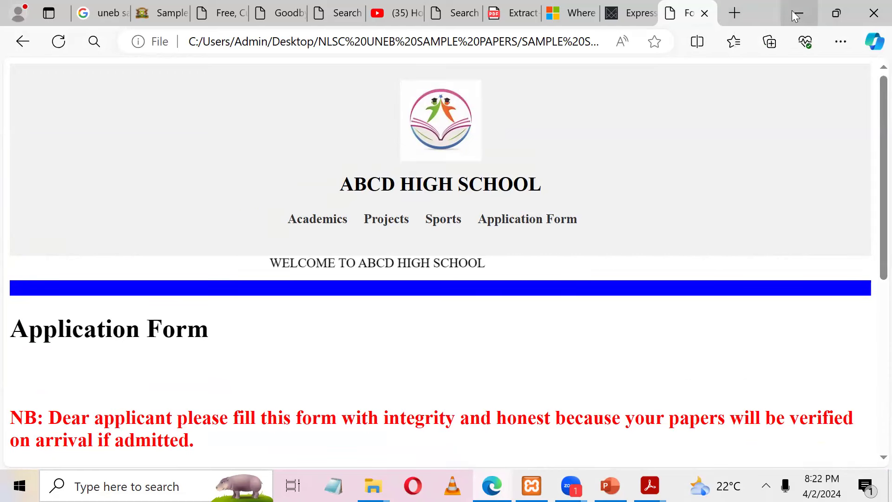
Step: Search the web for 'xampp' in a new Edge tab
click(736, 17)
text(xamp)
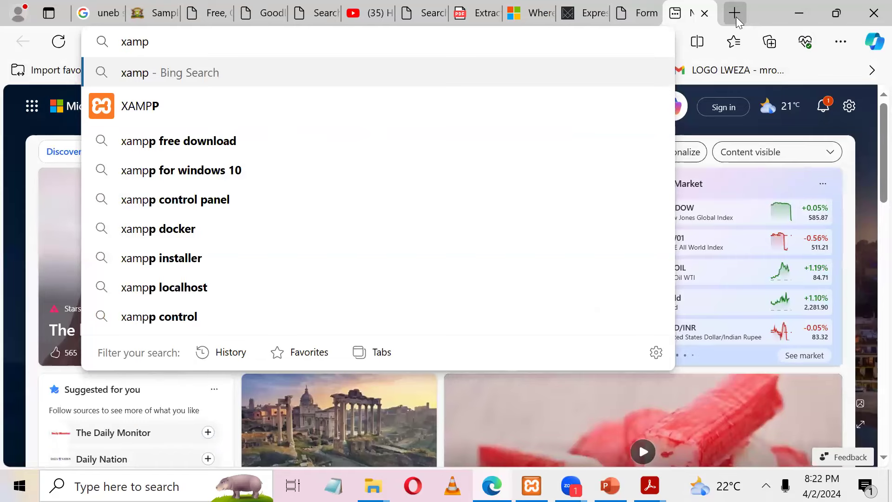
key(Left)
key(Left)
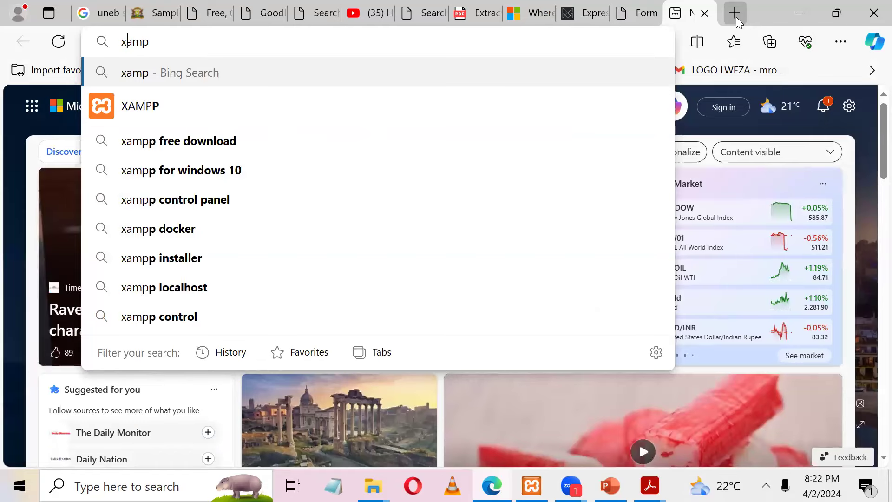
text(x)
key(Return)
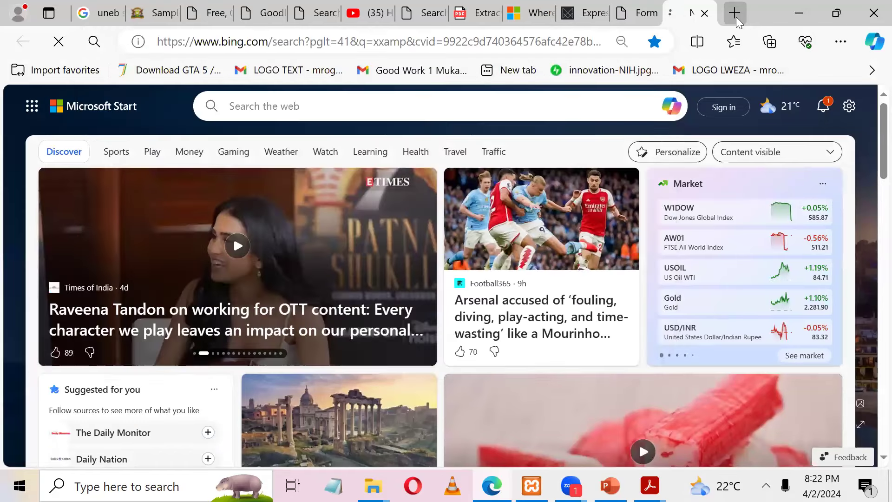
Step: Open the 'XAMPP download | SourceForge.net' result and scroll down to the Summary/Files tabs
scroll(872, 159, down, 10)
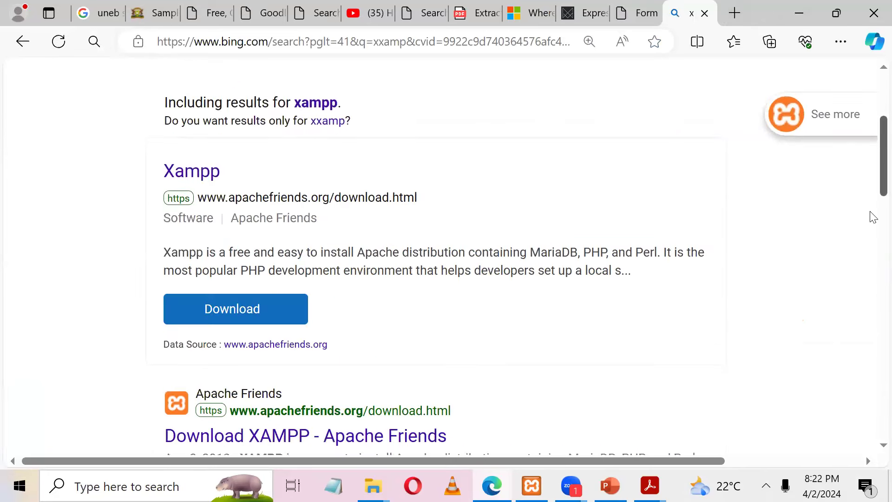
scroll(861, 259, down, 2)
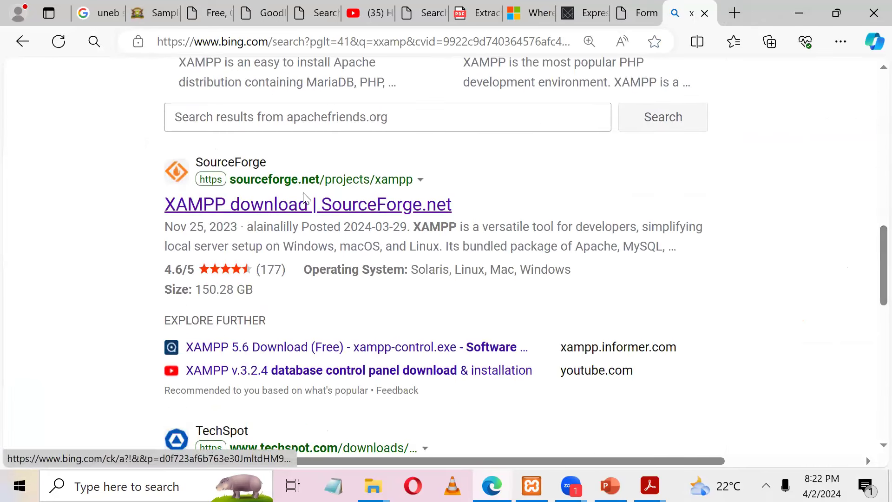
click(312, 205)
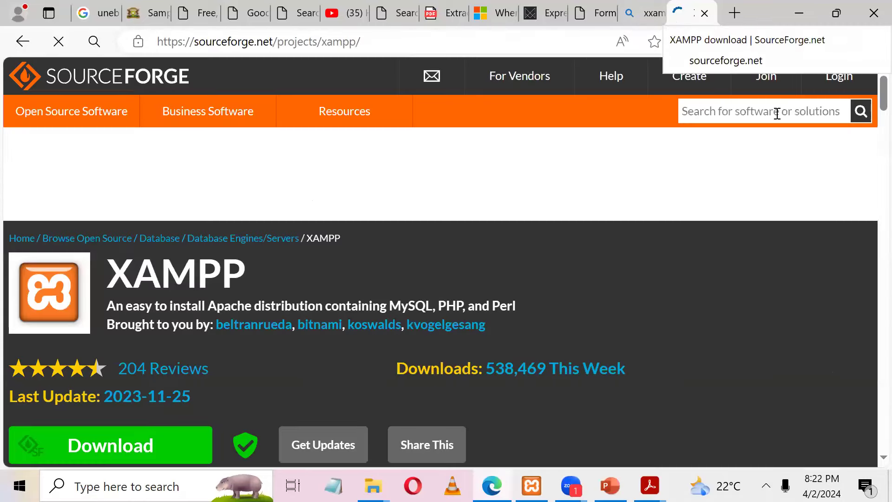
scroll(871, 111, down, 5)
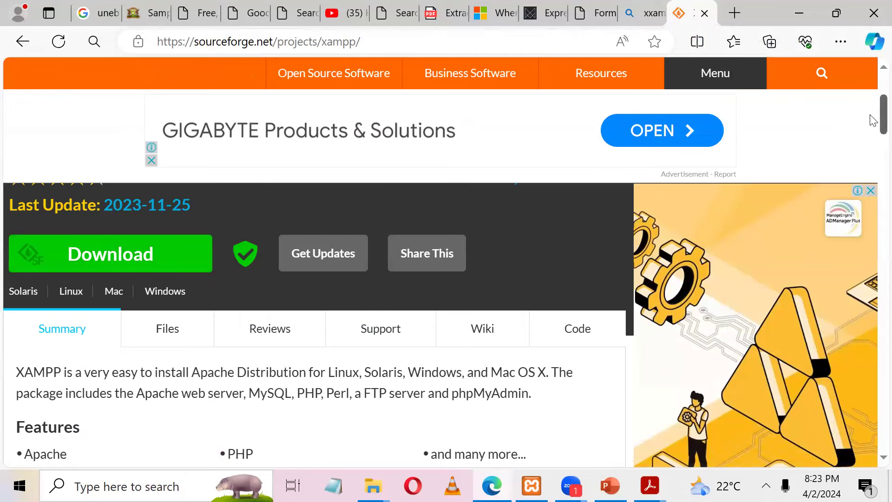
scroll(872, 131, down, 2)
scroll(872, 131, down, 1)
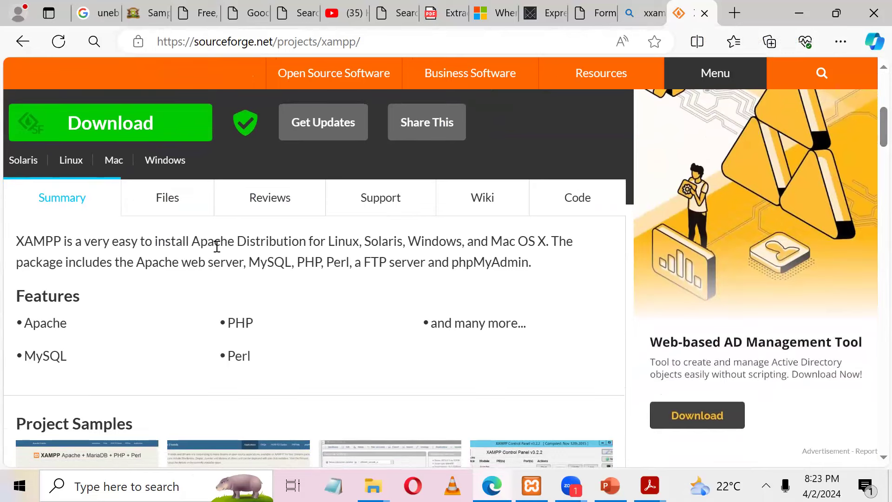
Step: Open SourceForge's XAMPP Windows files and browse the version folders (7.3.0, 7.0.33, 5.6.39)
click(180, 211)
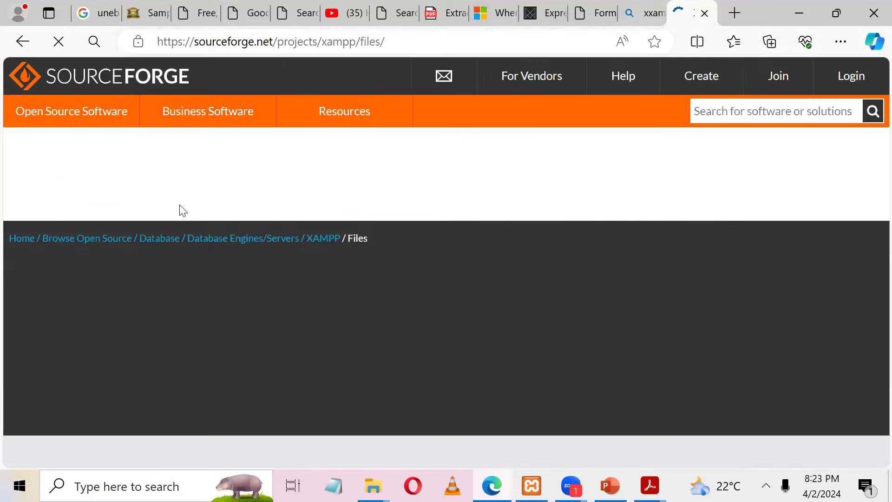
scroll(180, 205, down, 5)
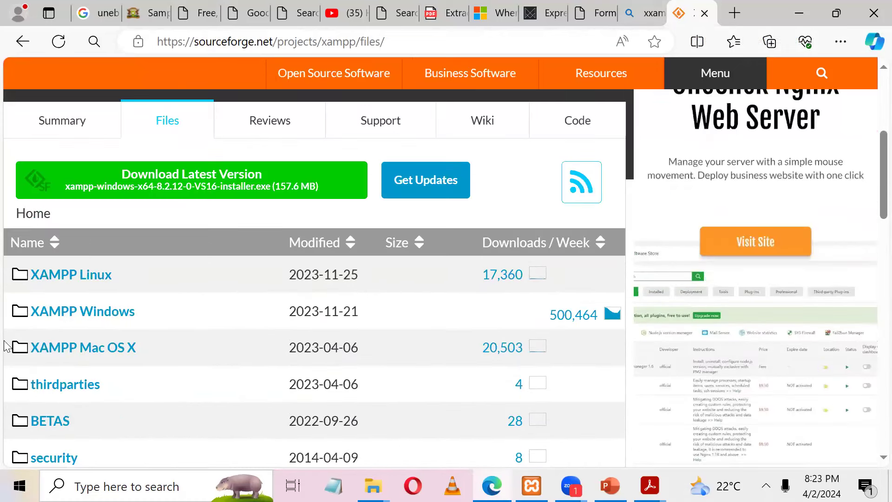
click(68, 312)
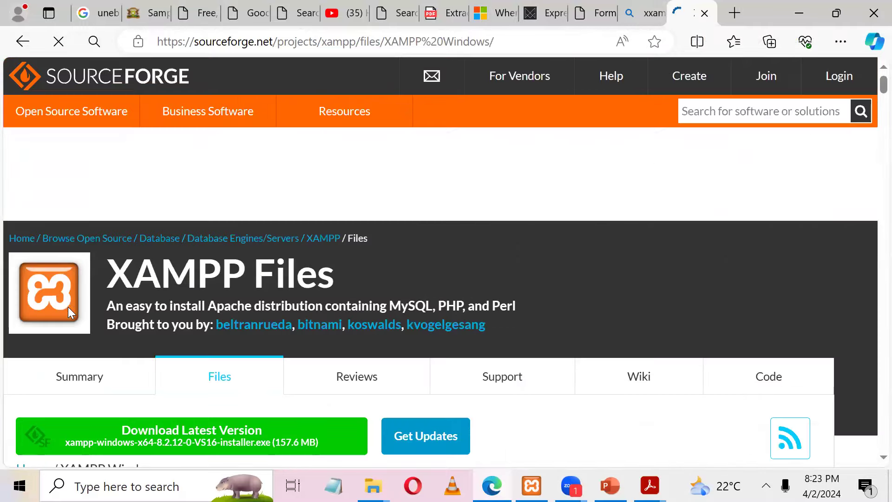
scroll(69, 313, down, 12)
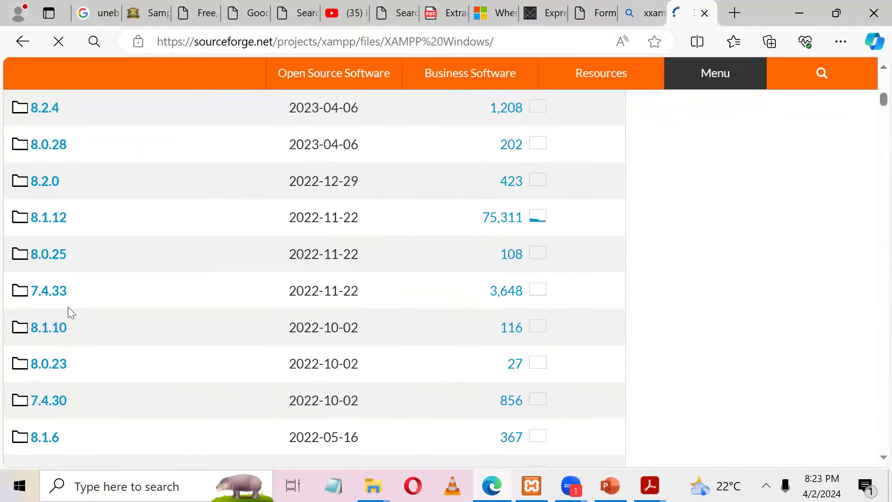
scroll(69, 312, down, 10)
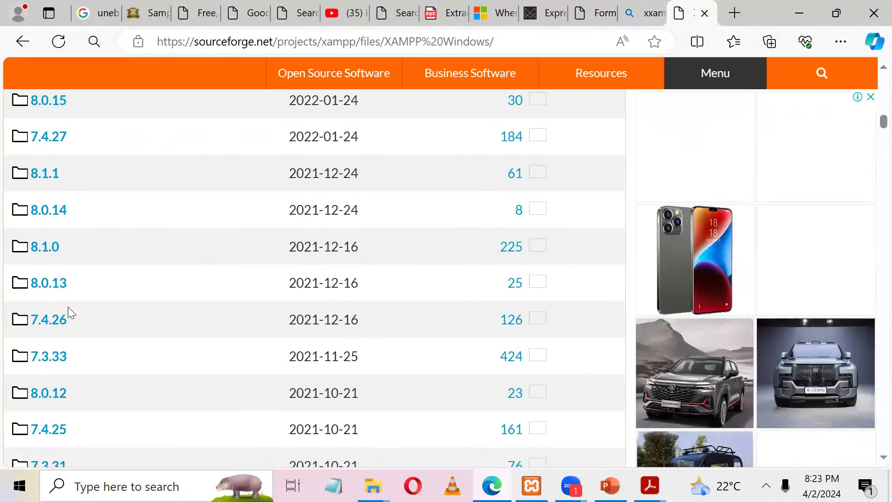
scroll(69, 311, down, 2)
scroll(69, 312, down, 15)
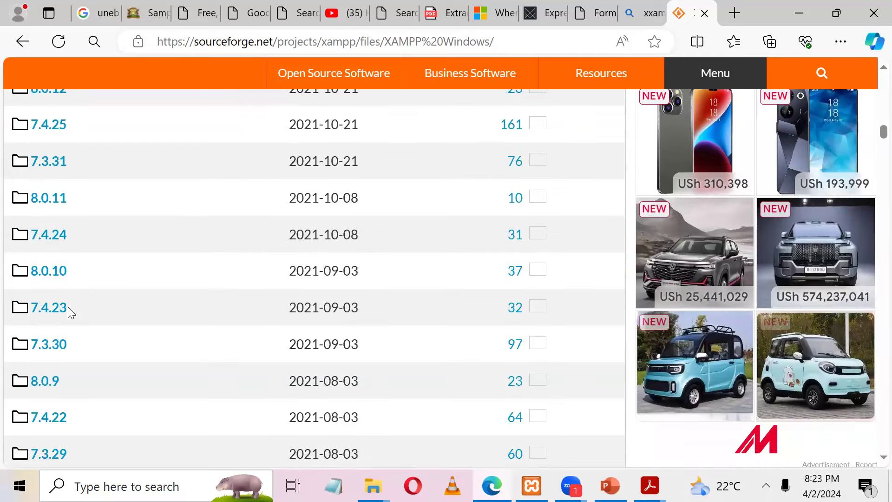
scroll(70, 312, down, 20)
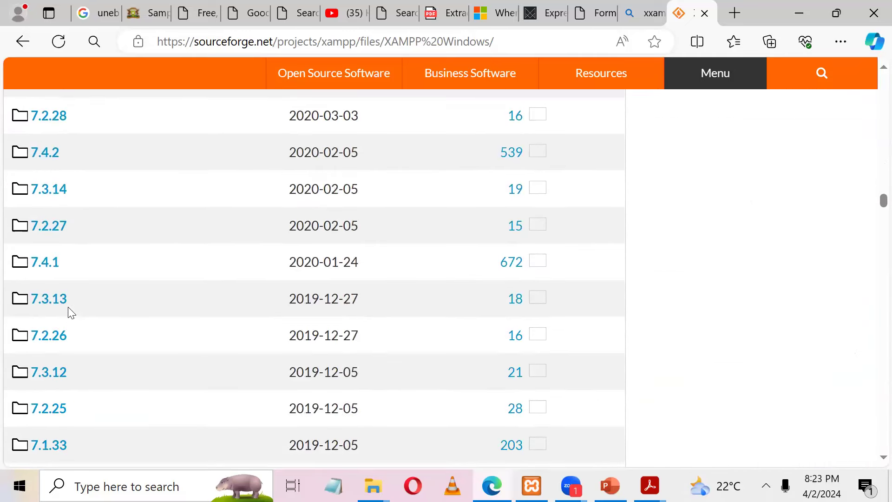
scroll(70, 312, down, 10)
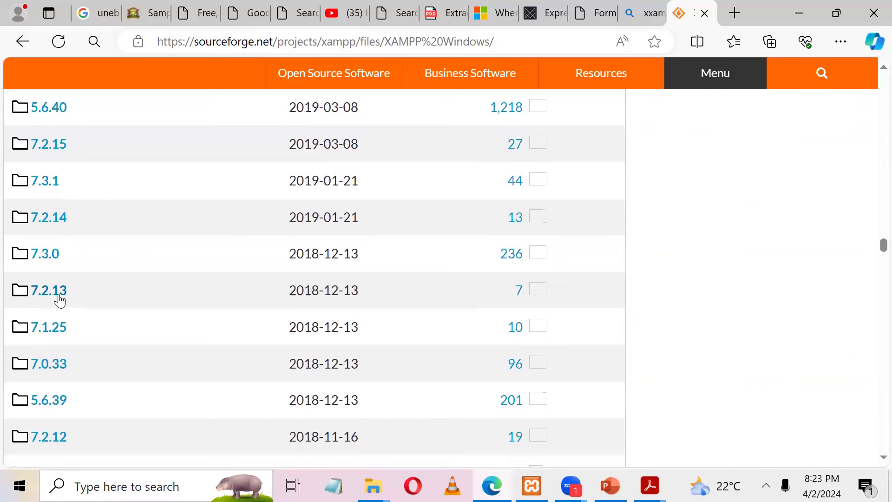
scroll(59, 299, down, 3)
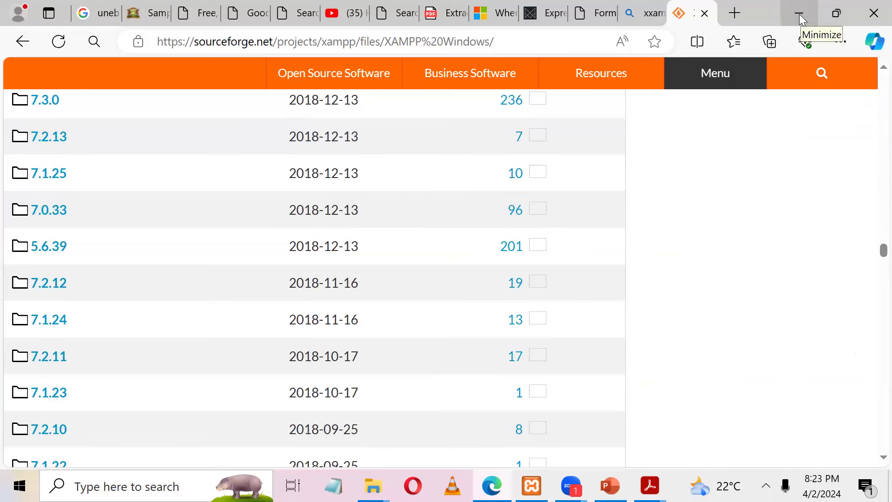
Step: Go to wordpress.org in a new browser tab
click(736, 13)
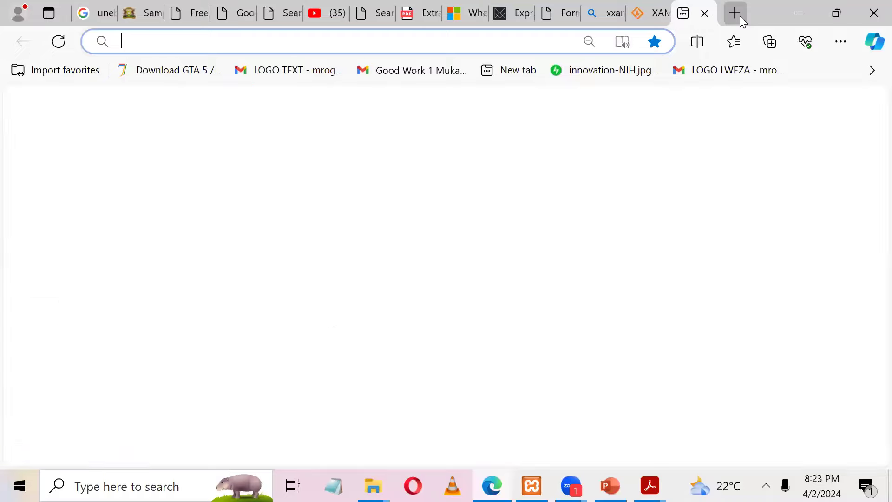
text(wor)
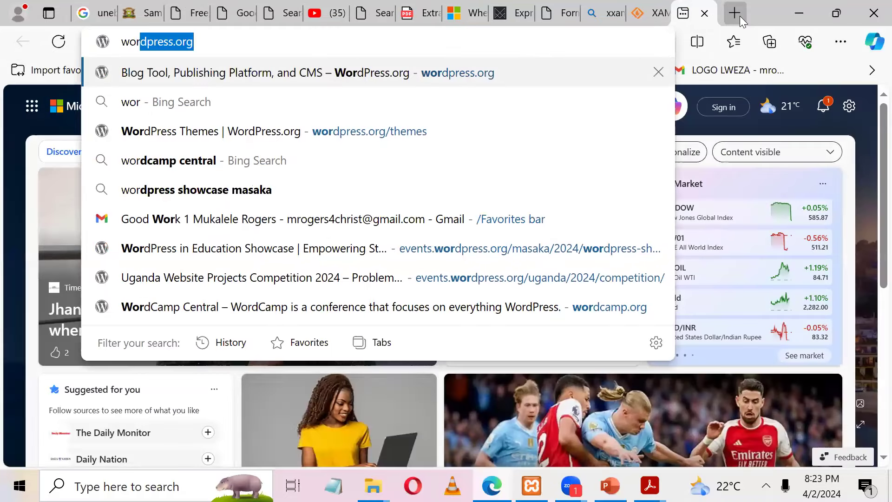
key(Return)
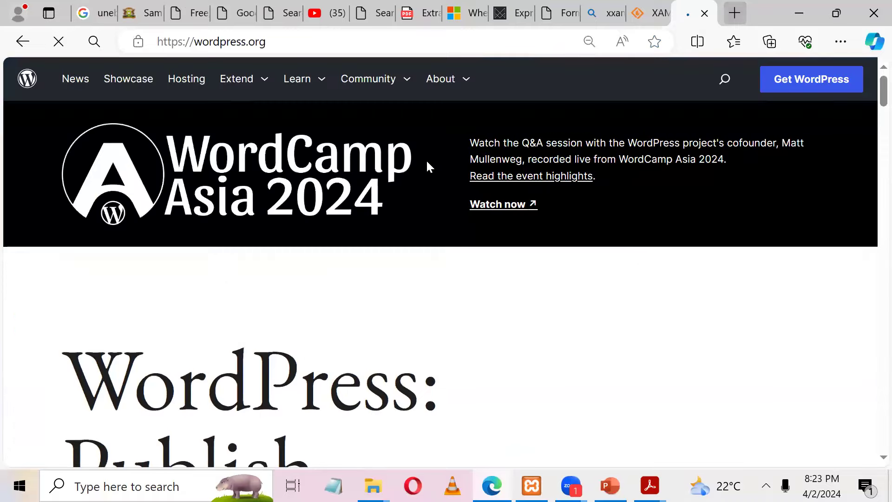
Step: View the Get WordPress page offering WordPress 6.4.3 for download
click(784, 82)
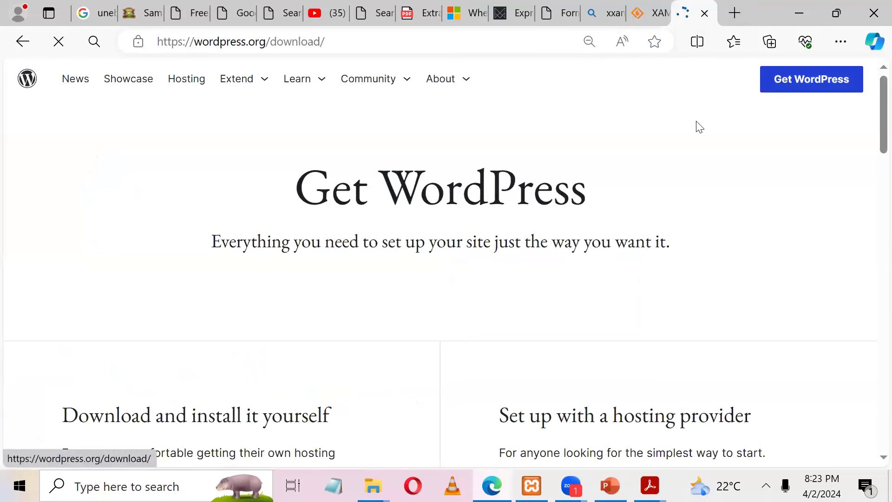
scroll(873, 139, down, 5)
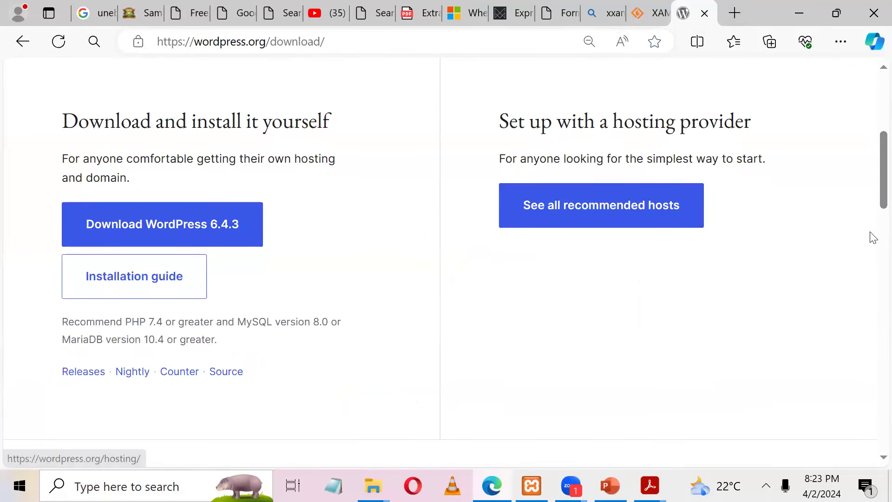
scroll(871, 404, down, 10)
scroll(871, 389, up, 6)
scroll(873, 363, up, 15)
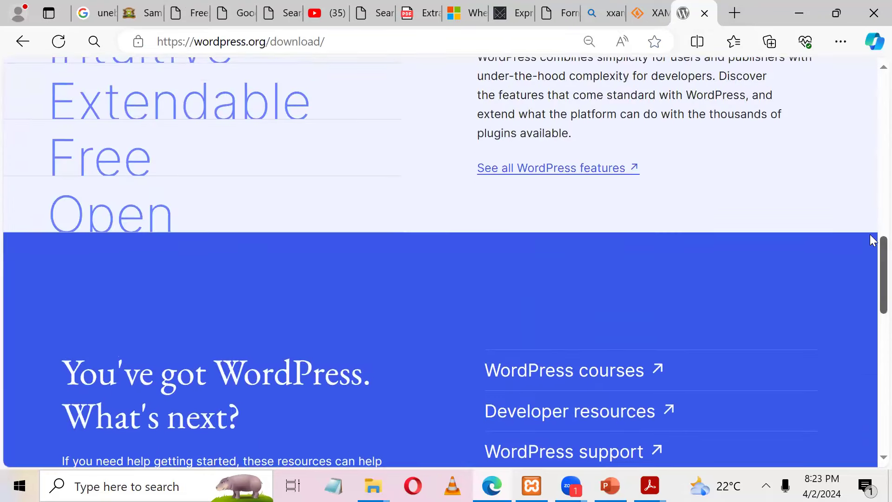
scroll(872, 209, up, 2)
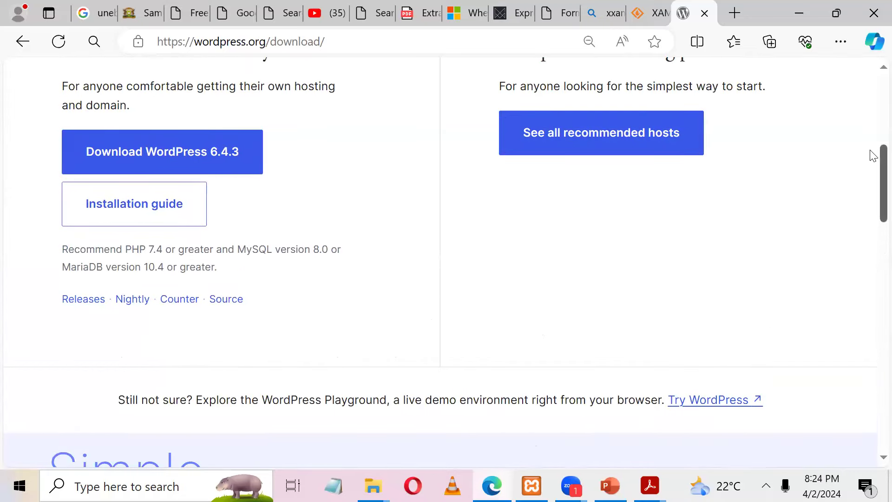
scroll(872, 67, up, 1)
scroll(873, 67, up, 8)
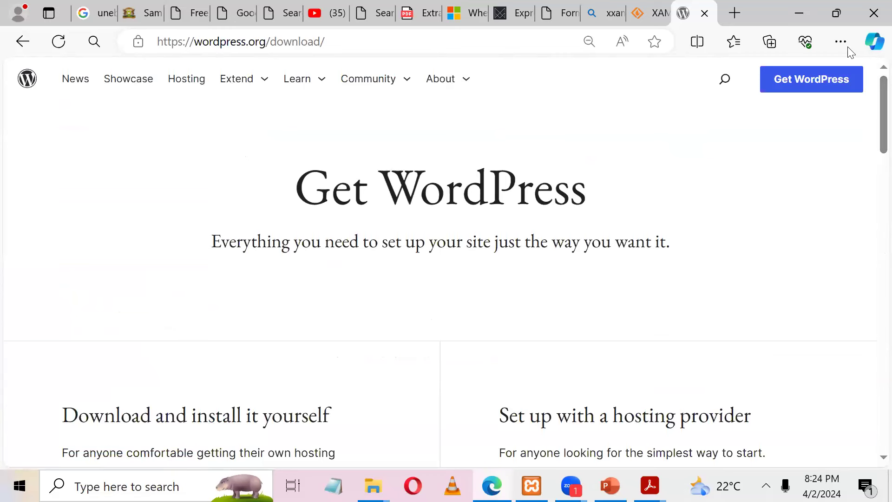
click(242, 84)
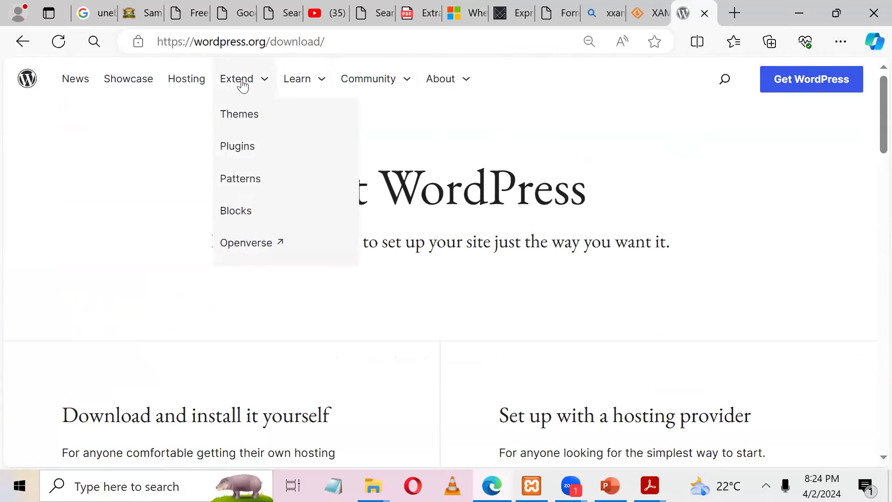
Step: Browse the WordPress themes directory and look at the Astra theme details
click(237, 122)
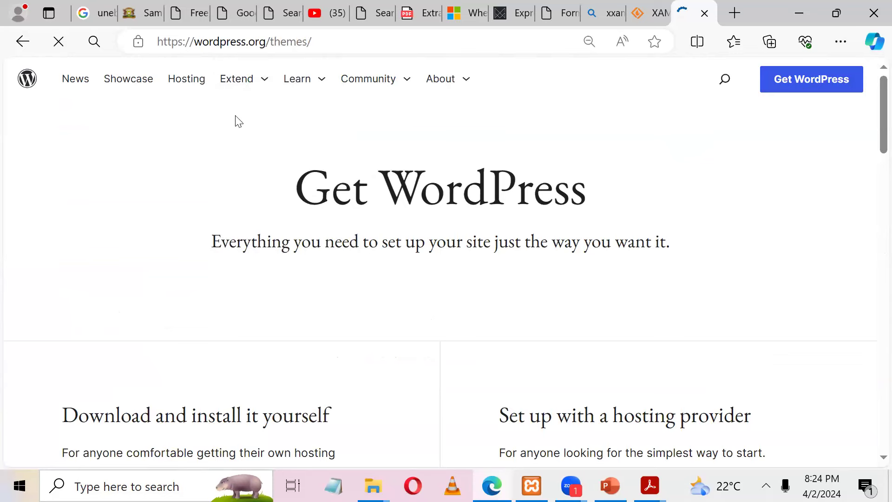
scroll(236, 118, down, 3)
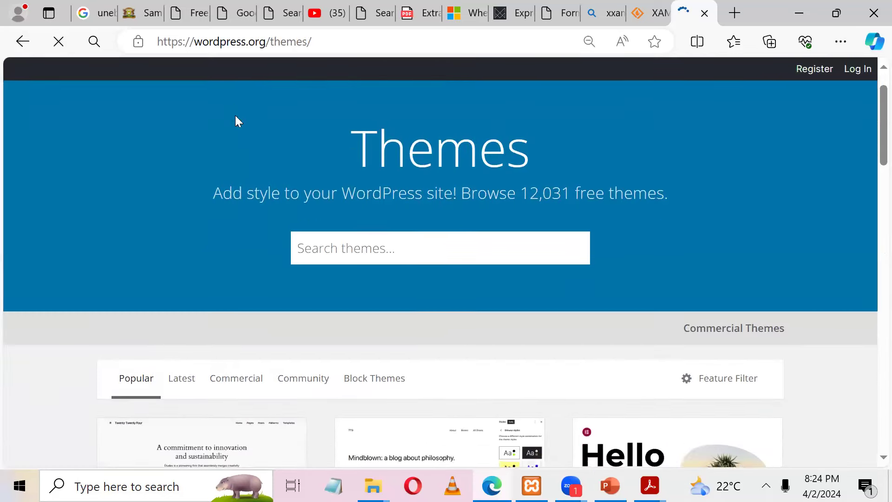
scroll(236, 120, down, 6)
click(230, 275)
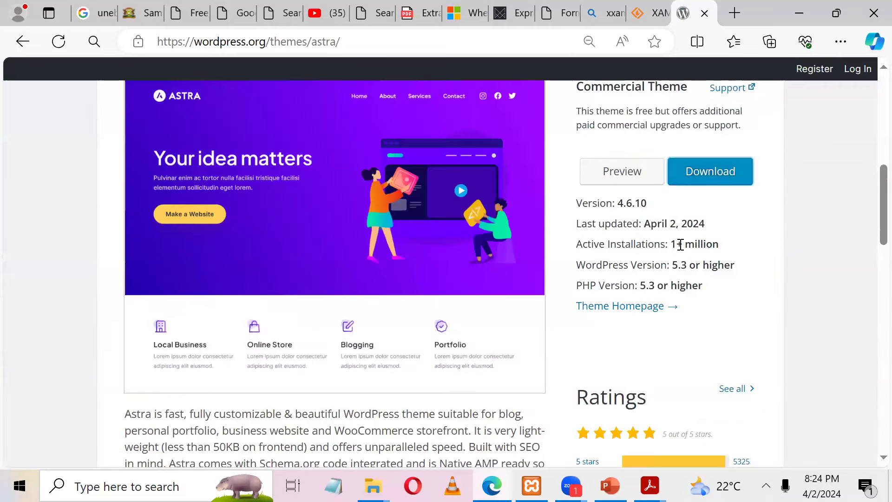
click(22, 42)
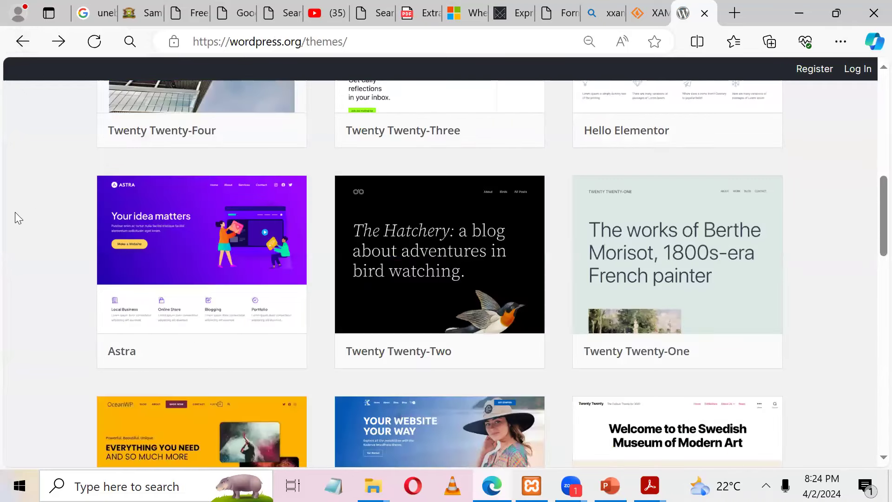
scroll(15, 212, up, 5)
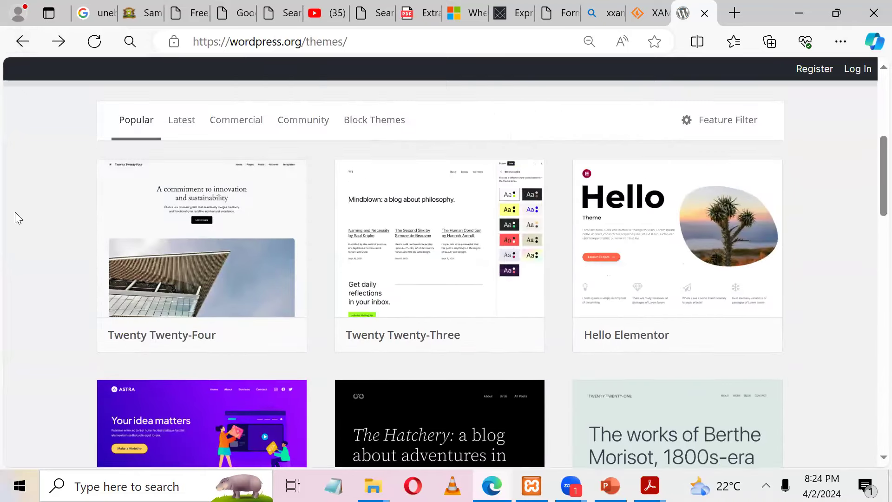
scroll(15, 214, down, 1)
scroll(15, 214, up, 6)
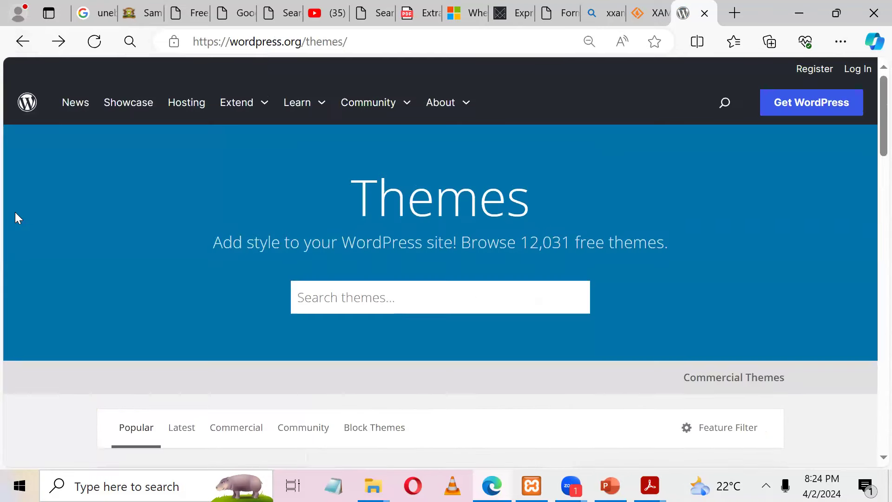
Step: Search the plugin directory for 'contact', then minimize the windows to the desktop
click(255, 109)
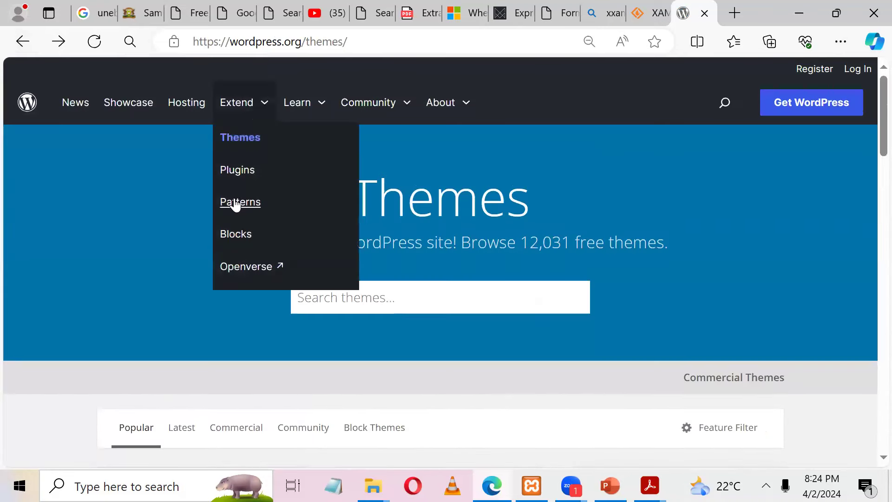
click(239, 174)
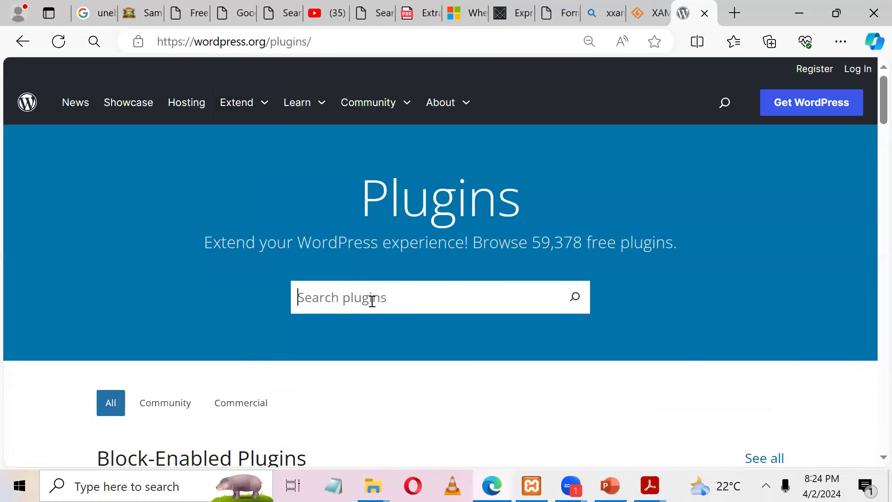
text(contact)
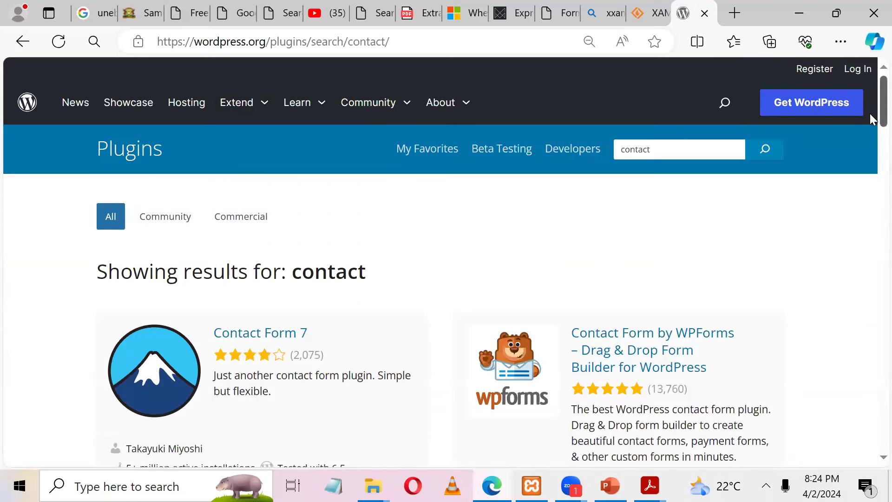
scroll(540, 115, down, 3)
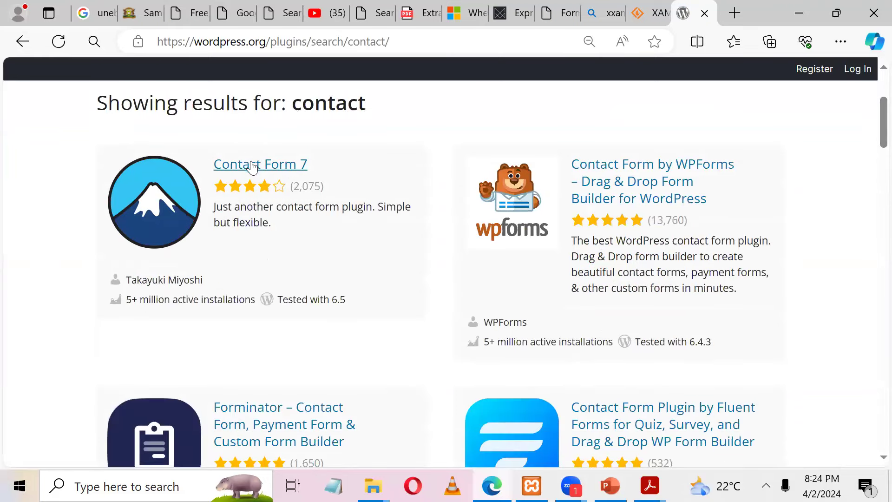
click(798, 15)
click(798, 7)
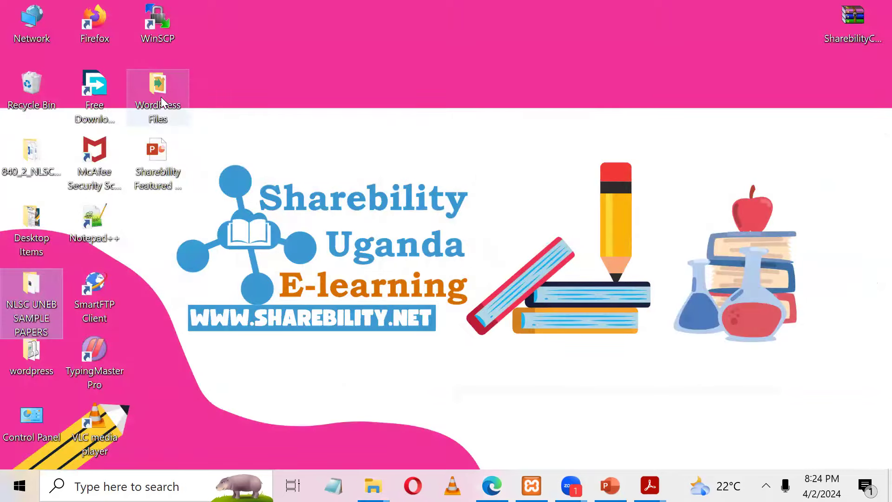
Step: Open WordPress Files and check the sizes of the XAMPP installer, wordpress-6.4.3.zip and the plugin archives
double_click(161, 102)
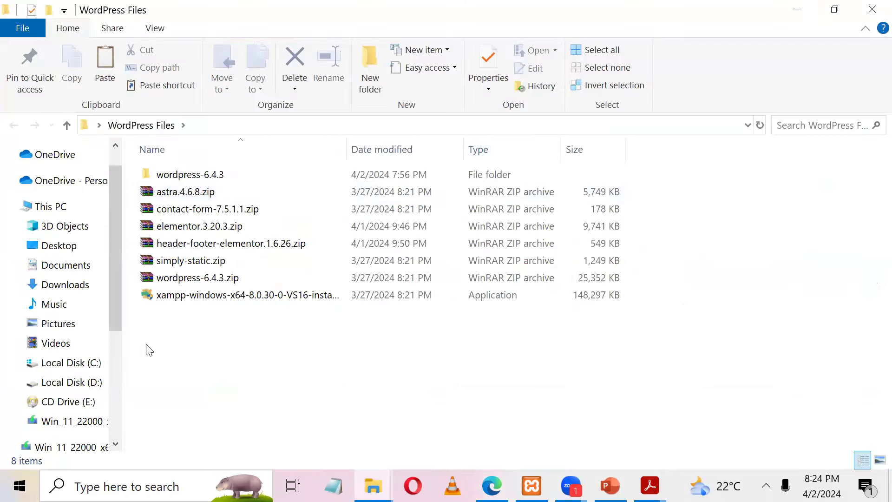
click(219, 301)
click(224, 278)
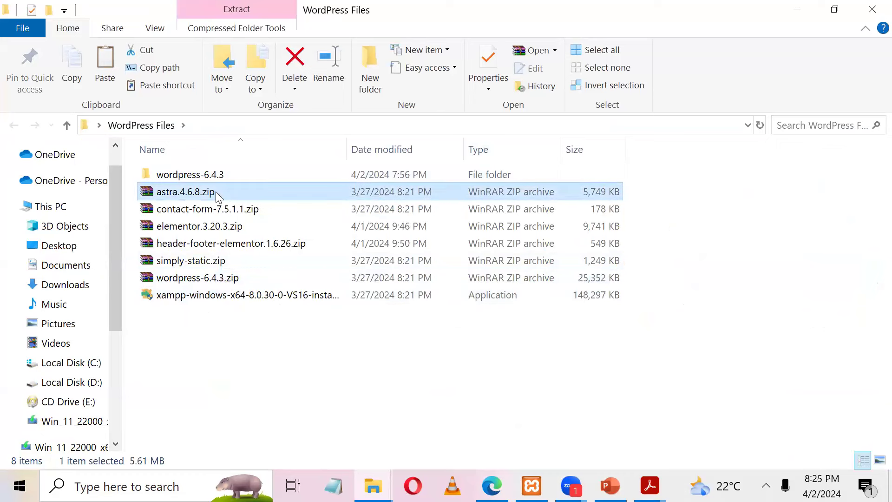
click(238, 210)
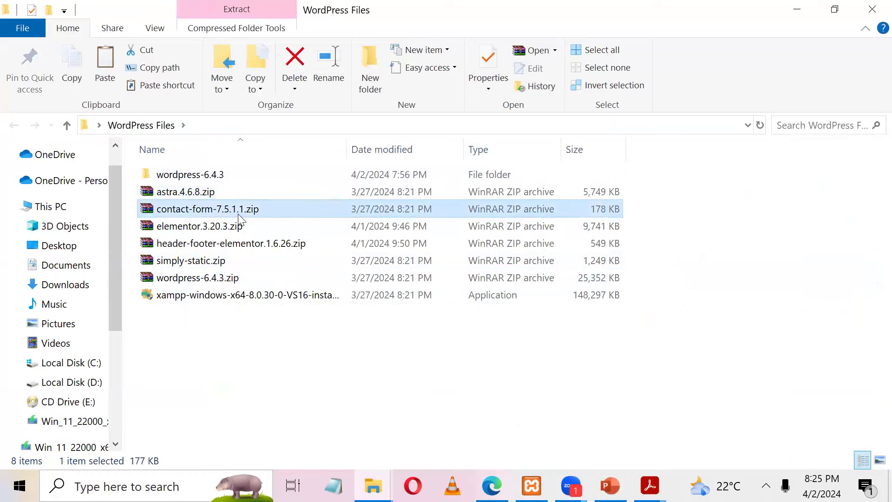
click(228, 228)
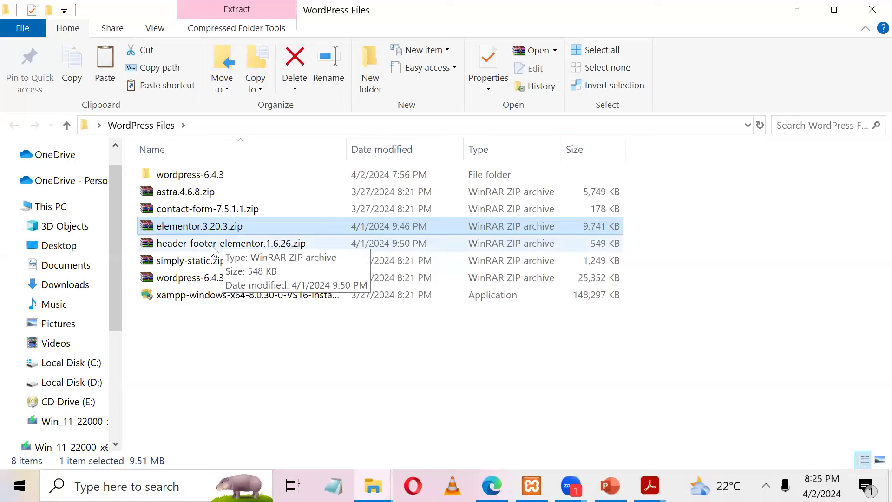
click(215, 245)
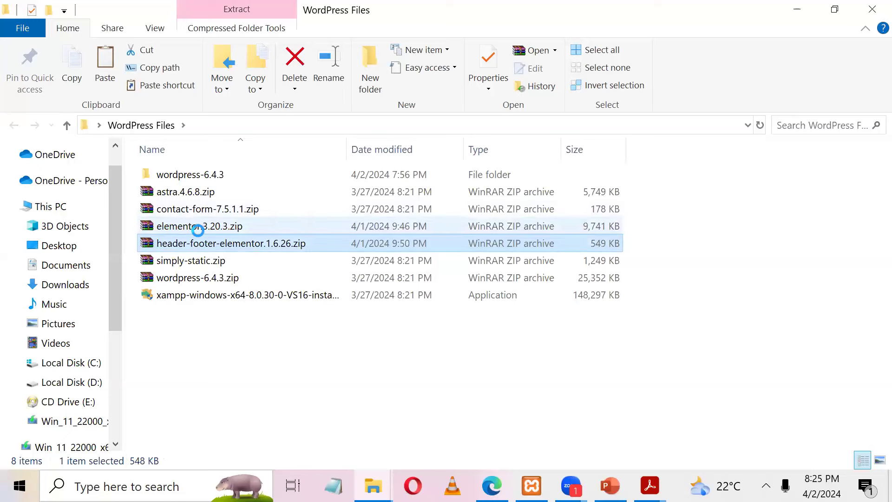
click(219, 258)
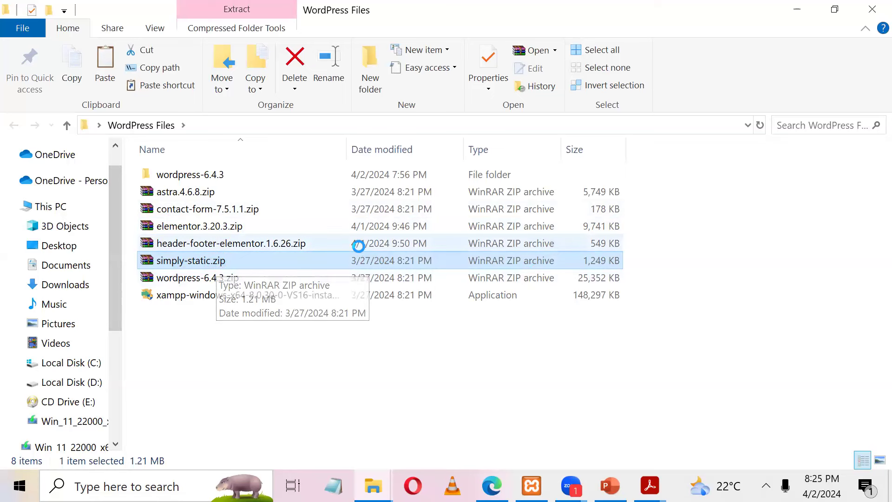
click(184, 294)
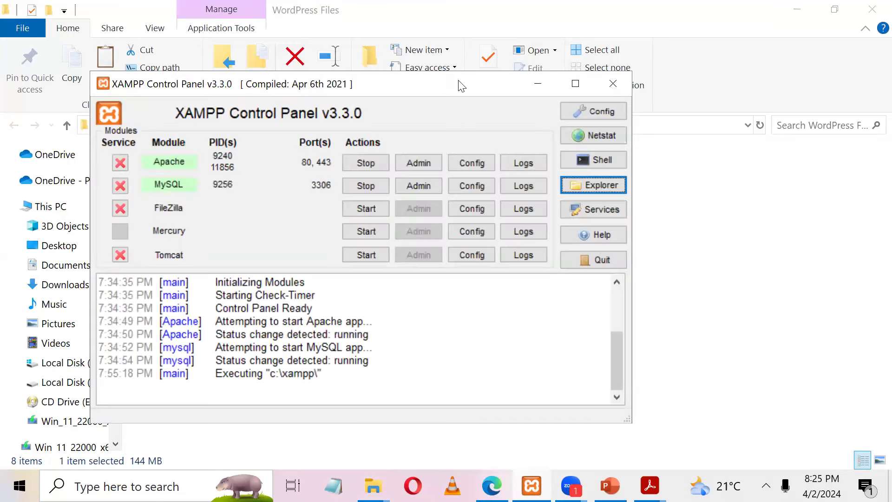
Step: Restart the Apache and MySQL servers in XAMPP Control Panel
drag(461, 85, 626, 56)
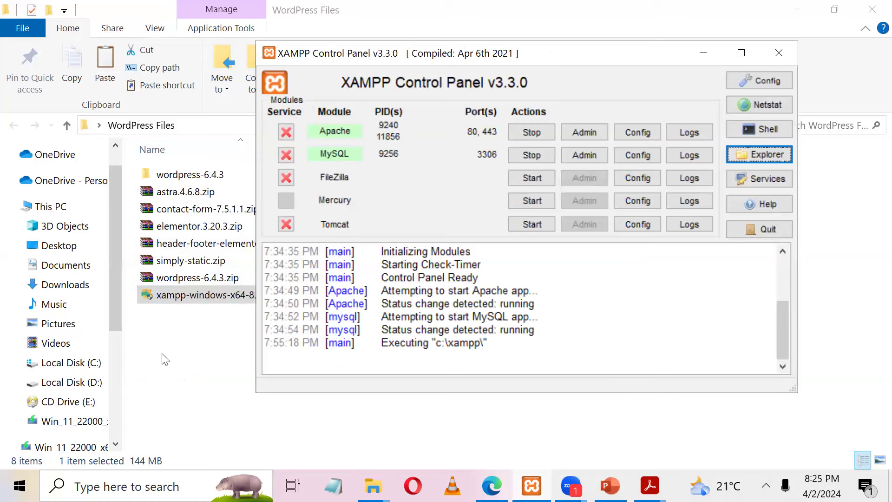
click(533, 155)
click(525, 134)
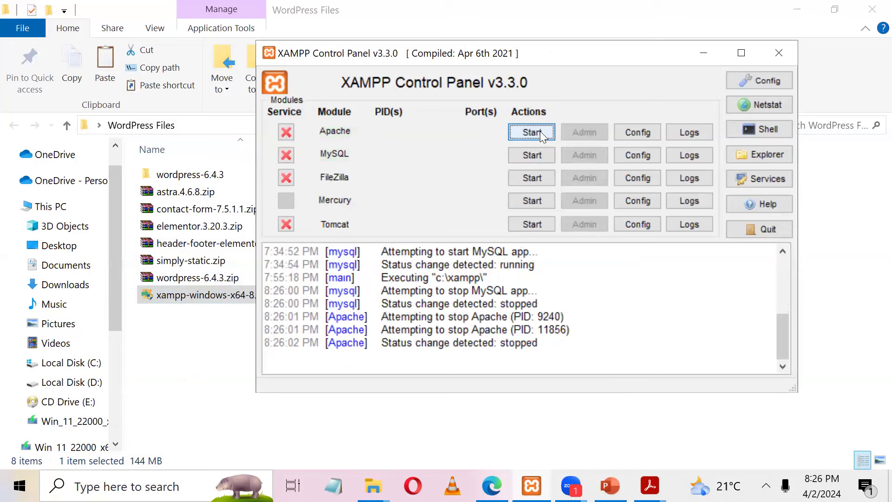
click(540, 133)
click(534, 154)
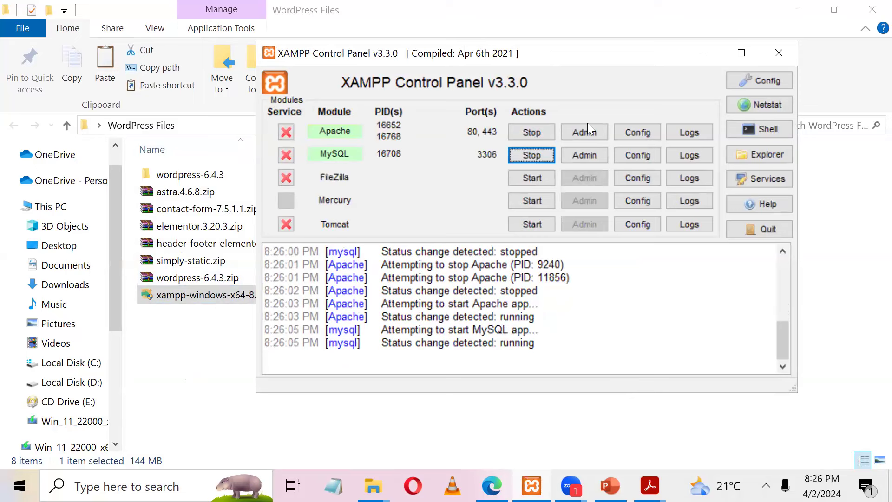
Step: Look at the MySQL config choices, then open C:\xampp in File Explorer
click(640, 154)
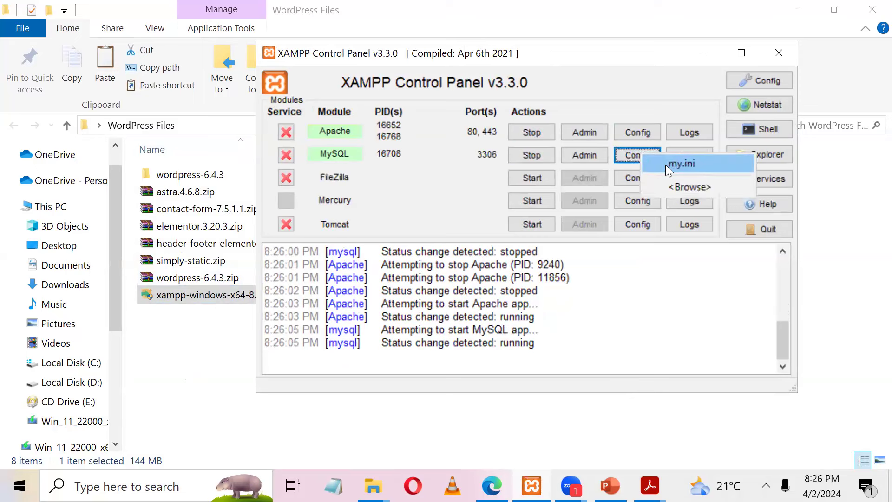
click(385, 158)
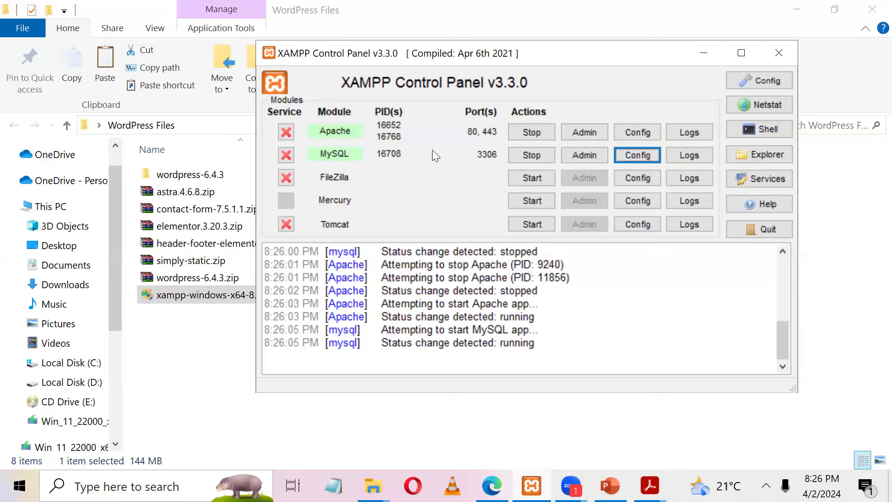
click(764, 155)
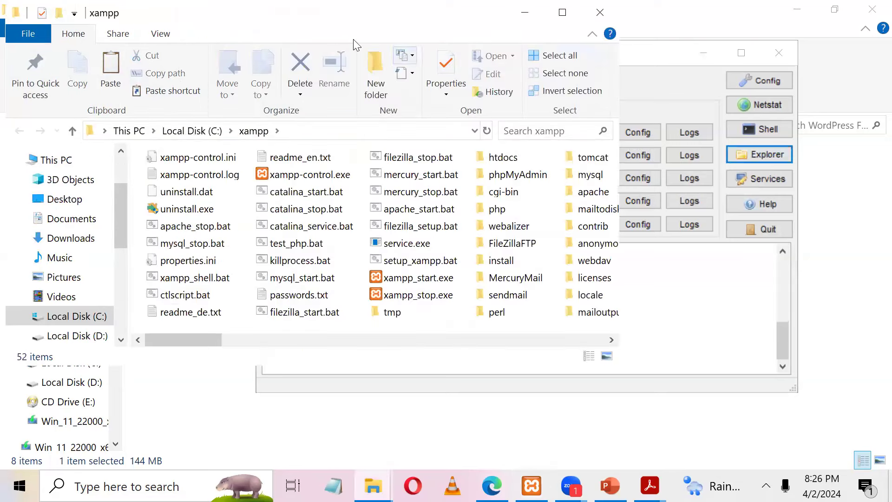
Step: Navigate from the xampp folder into htdocs
click(322, 130)
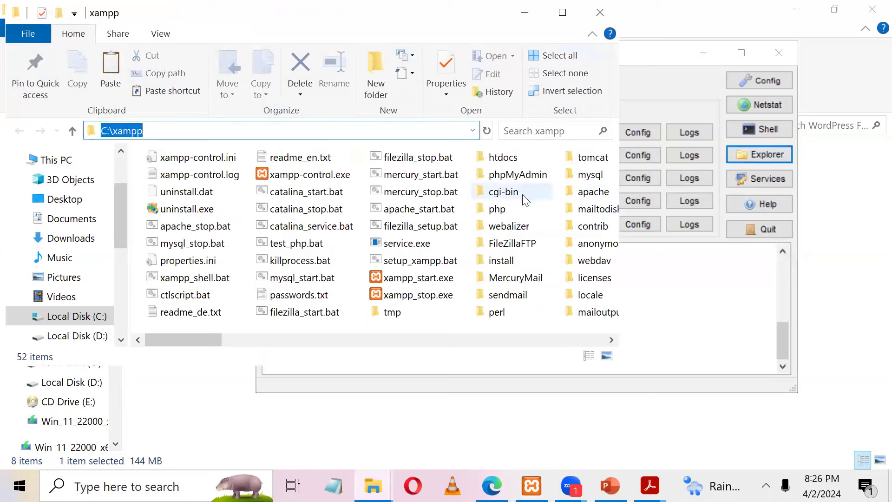
click(714, 289)
click(383, 8)
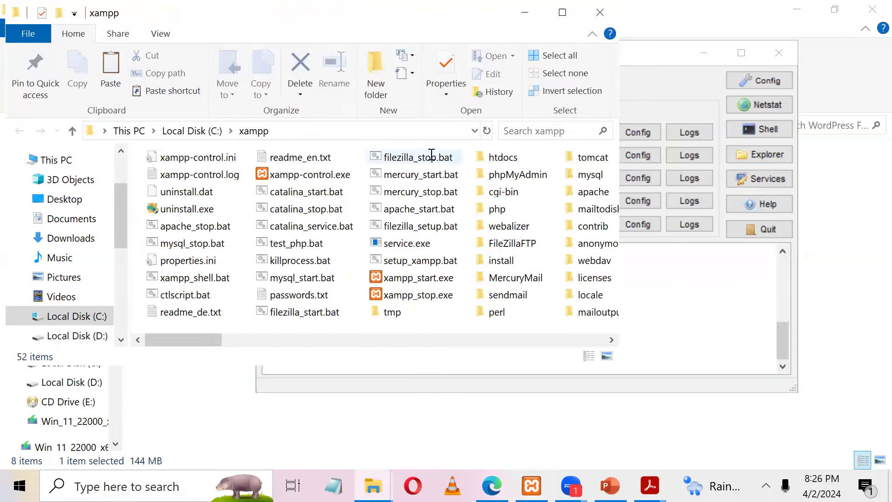
click(512, 279)
key(Right)
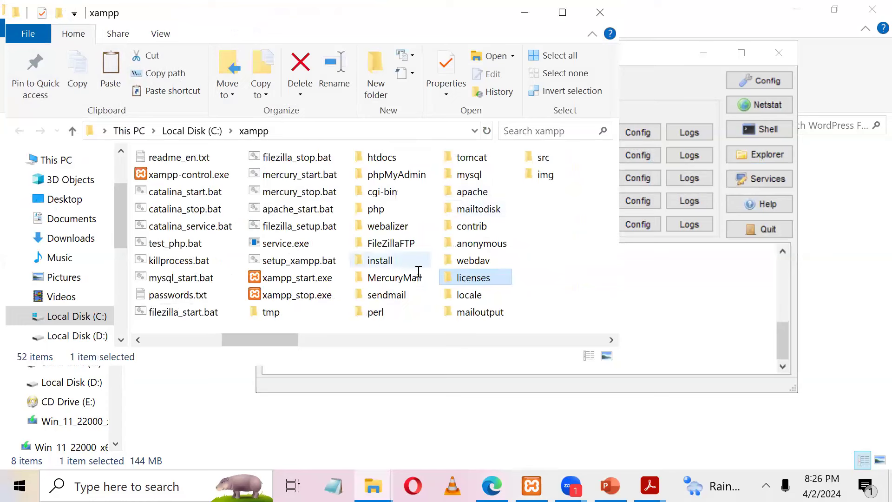
click(388, 160)
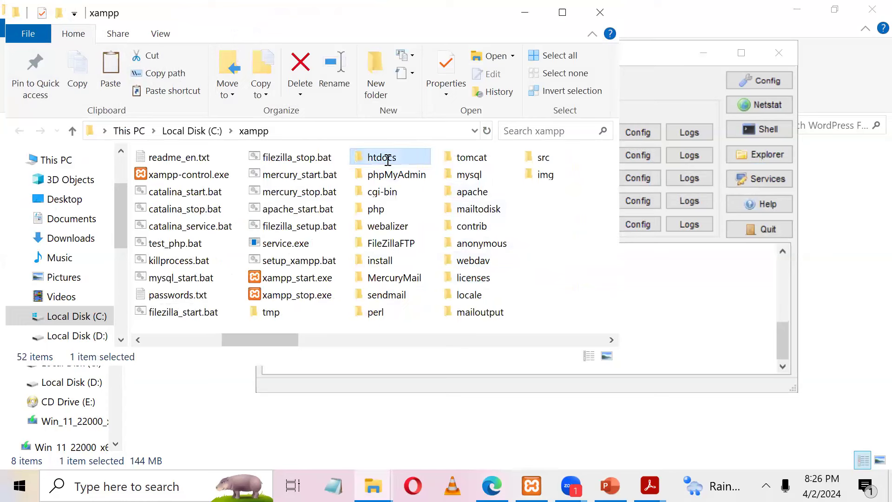
double_click(388, 160)
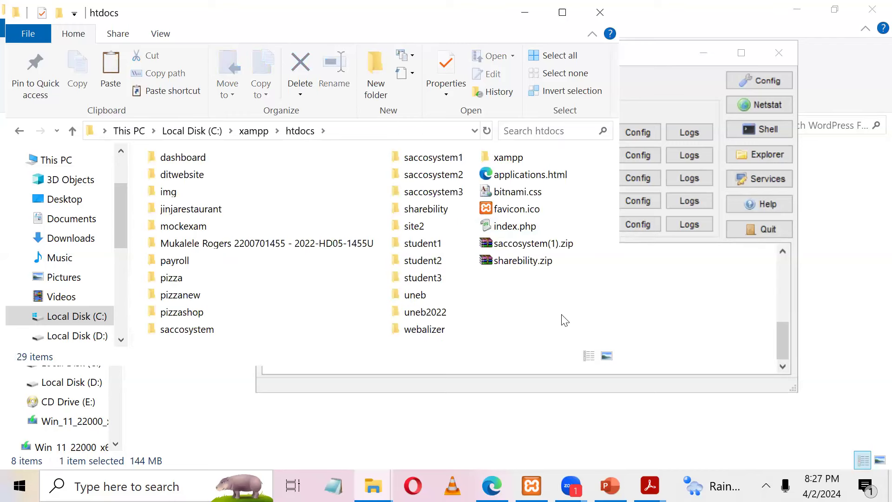
Step: Create a new folder named student4 inside htdocs
click(427, 157)
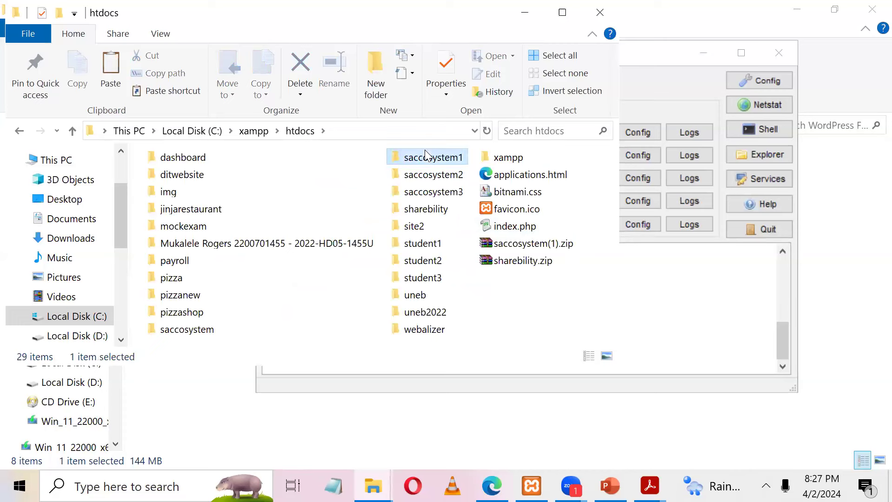
click(199, 227)
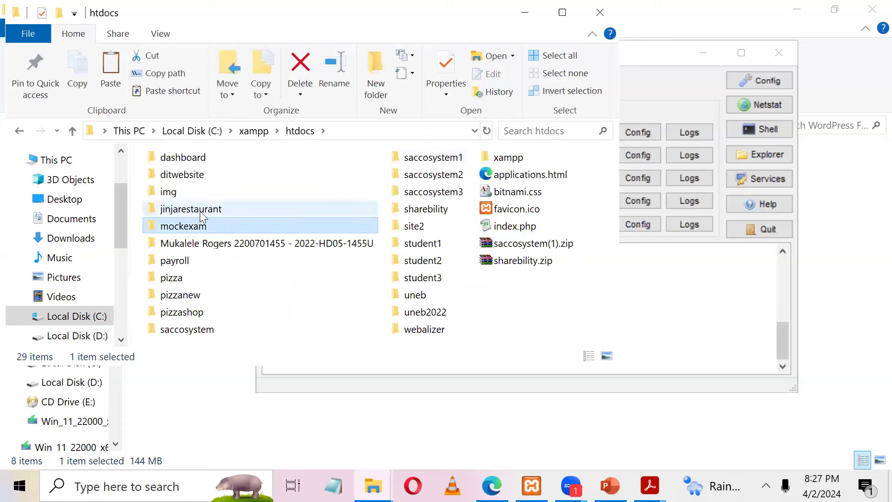
click(198, 331)
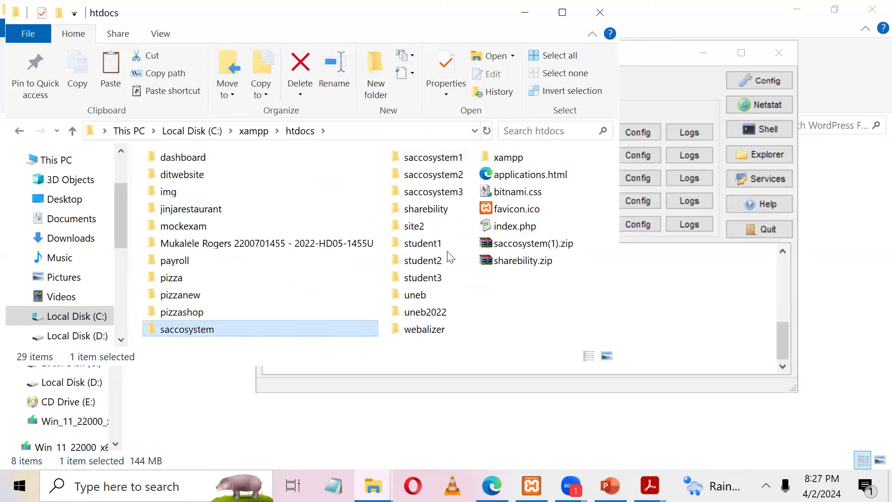
click(570, 294)
right_click(570, 294)
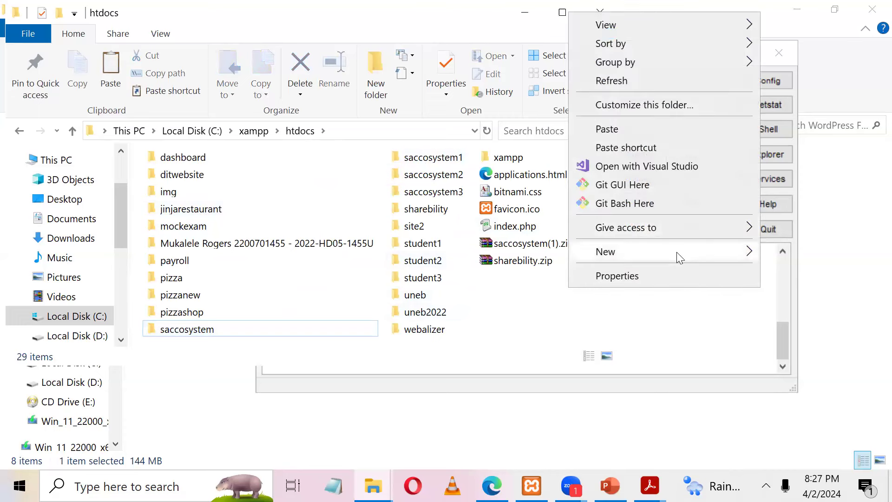
mouse_move(676, 252)
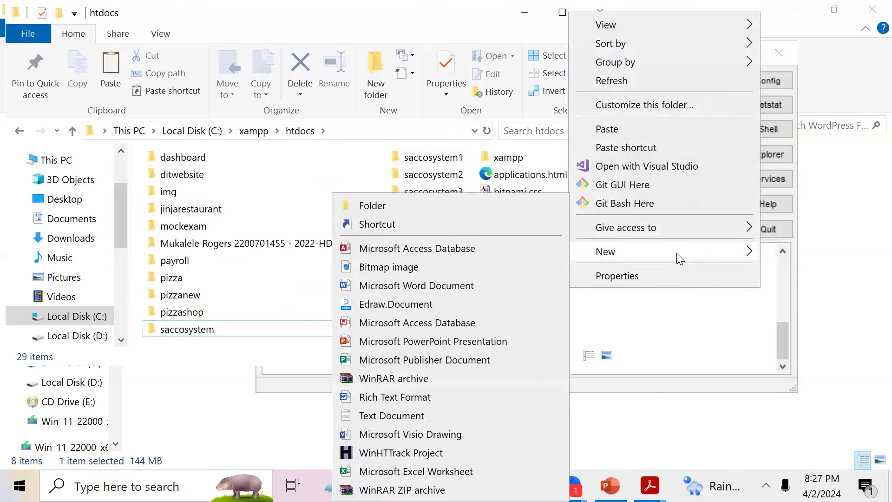
click(552, 210)
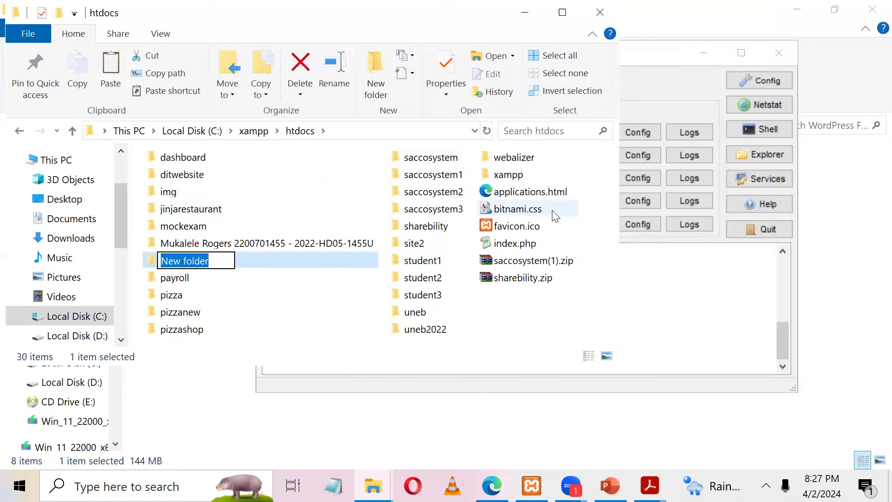
text(student)
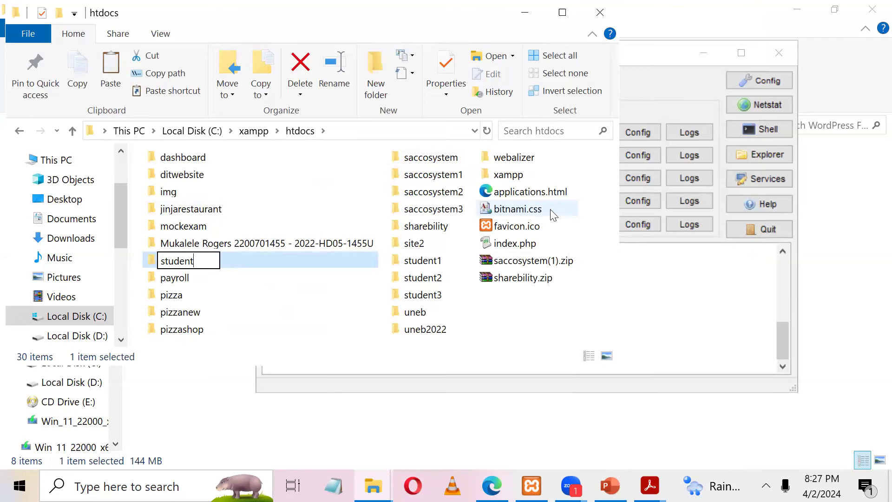
text(4)
key(Return)
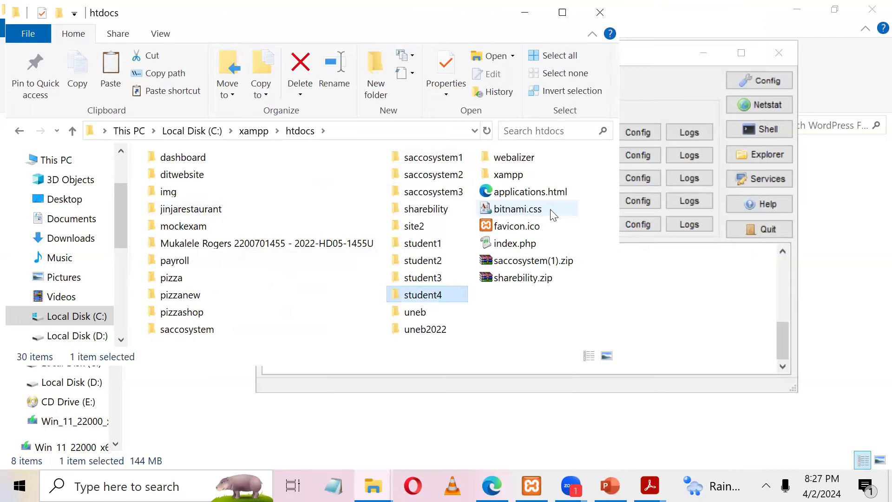
Step: Minimize the XAMPP Control Panel and open the student4 folder
click(664, 281)
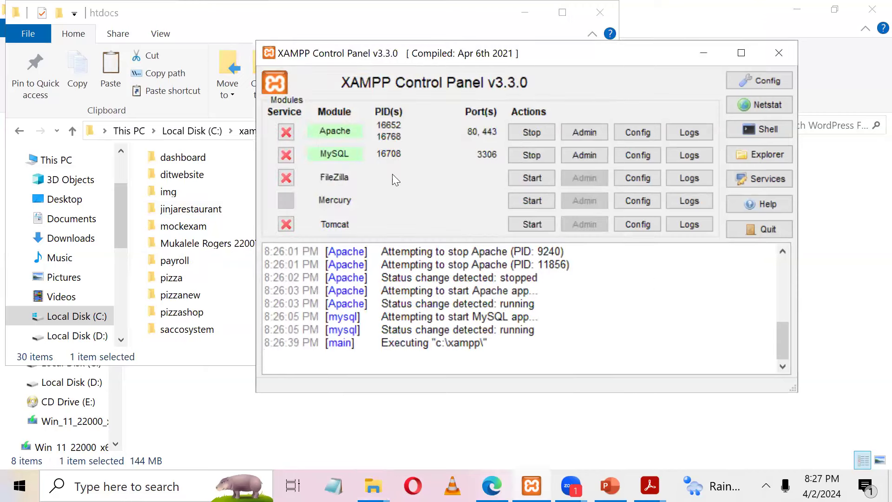
click(693, 54)
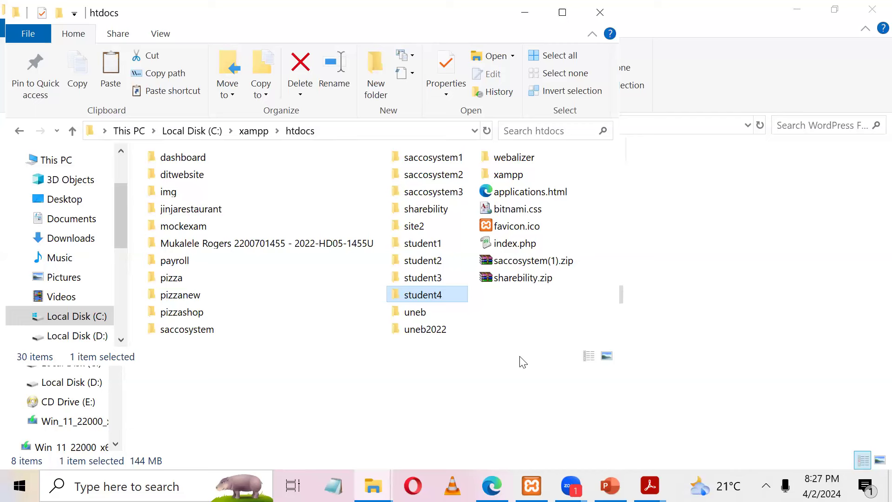
double_click(400, 295)
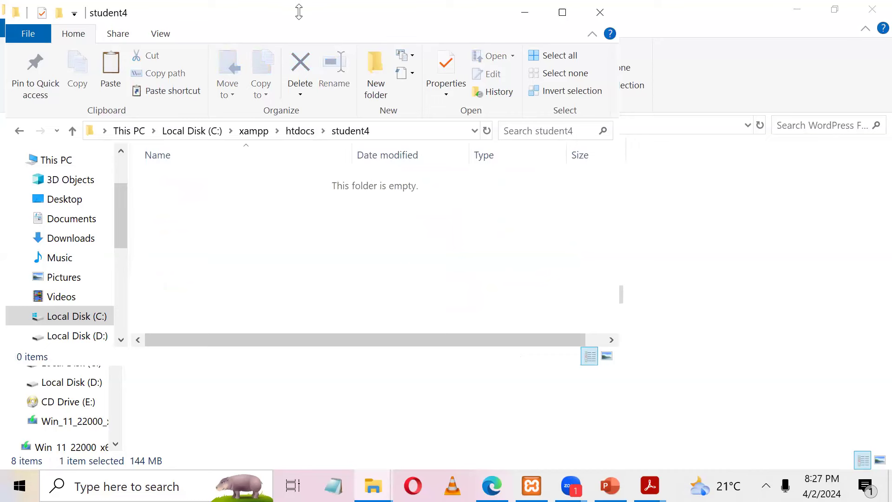
Step: Dismiss the XAMPP warning and abort the accidentally launched XAMPP setup
drag(299, 13, 625, 138)
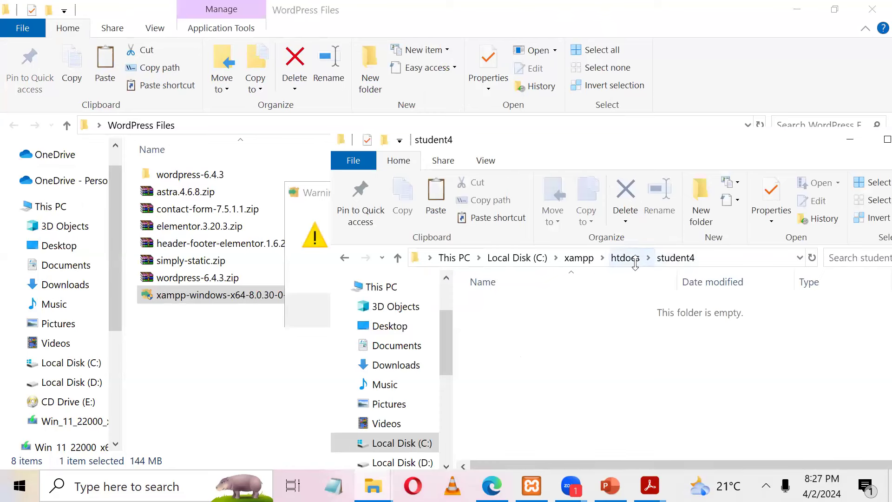
click(309, 252)
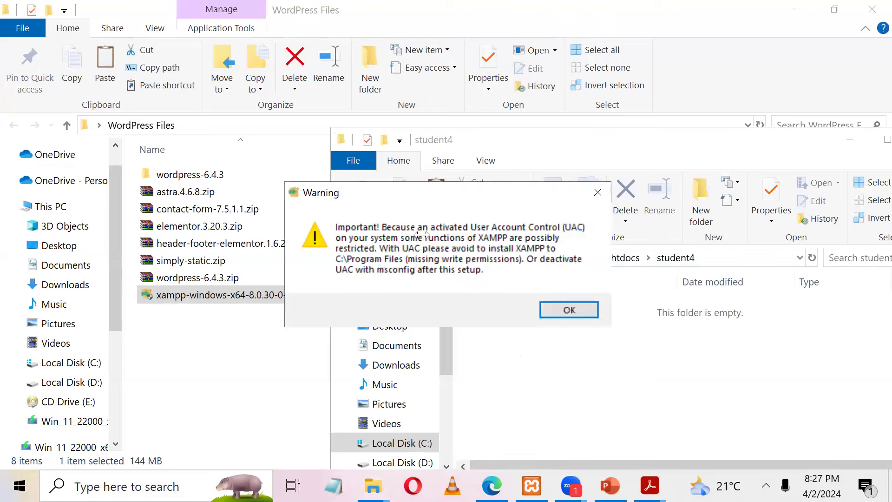
key(Return)
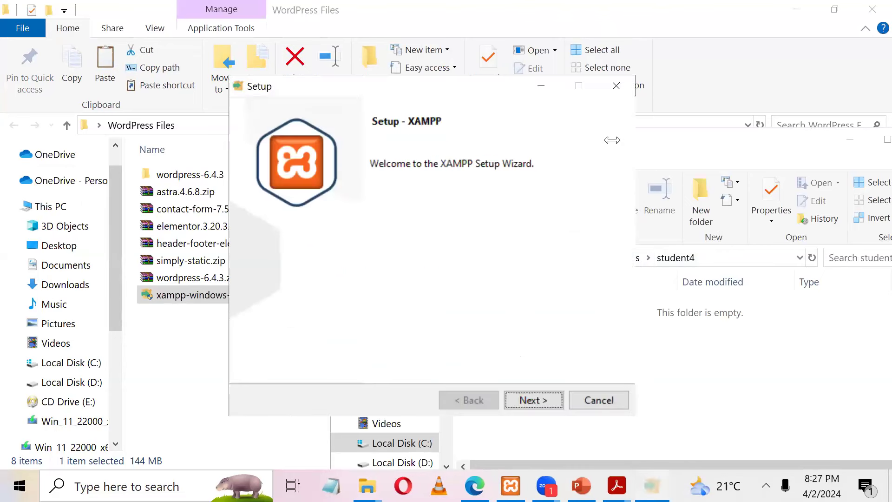
click(618, 87)
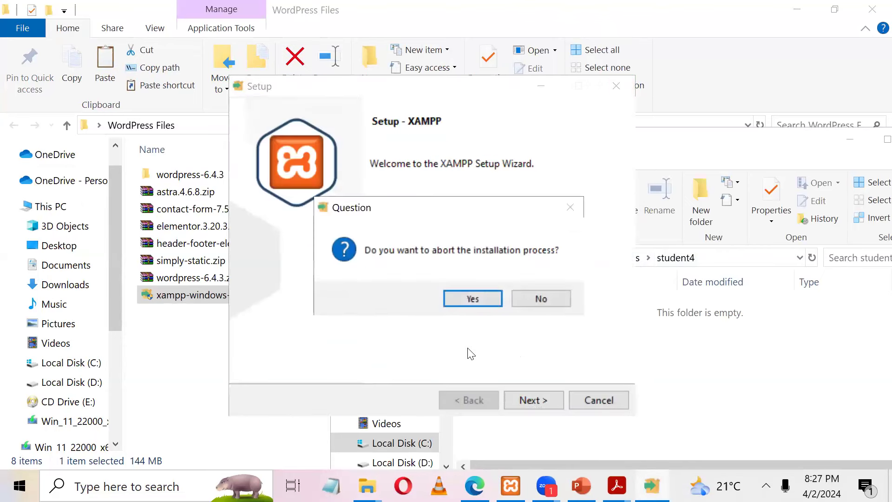
click(459, 302)
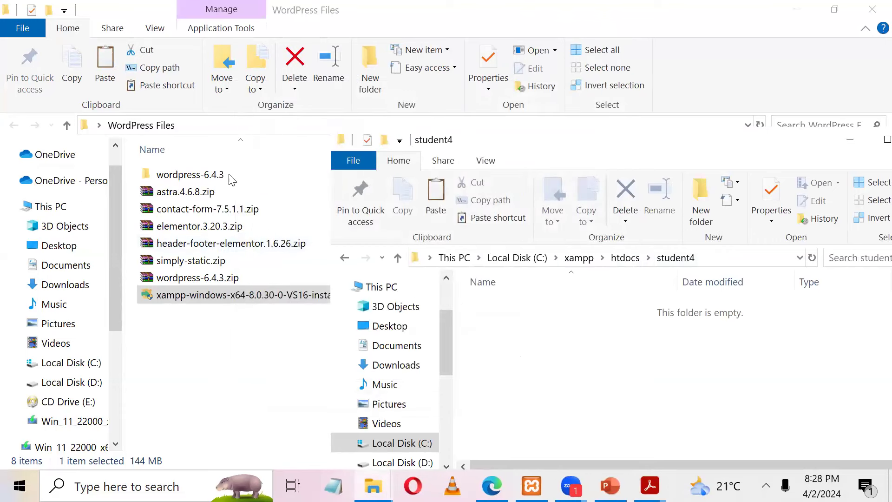
Step: Extract wordpress-6.4.3.zip with 7-Zip into a wordpress-6.4.3 folder and check its wordpress folder
click(192, 278)
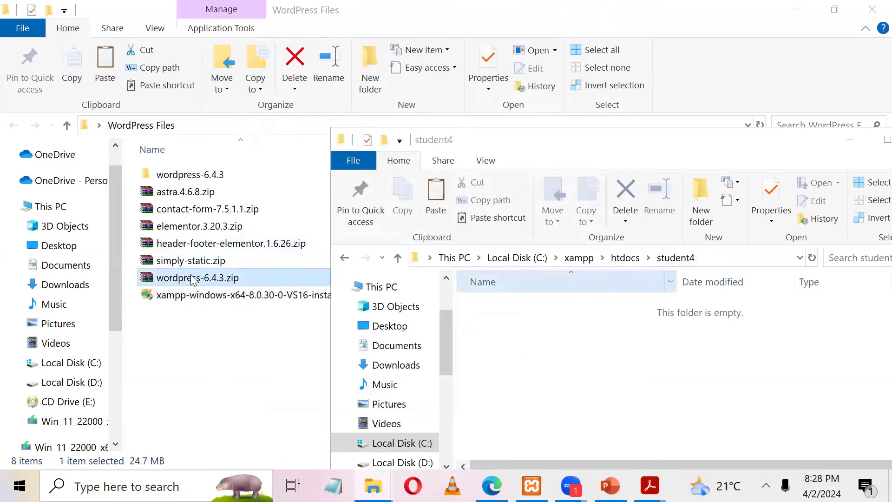
right_click(191, 276)
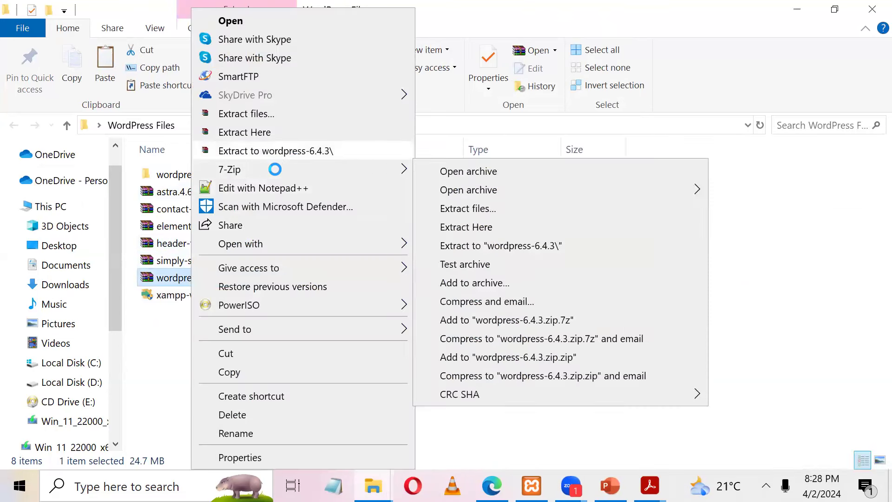
double_click(180, 176)
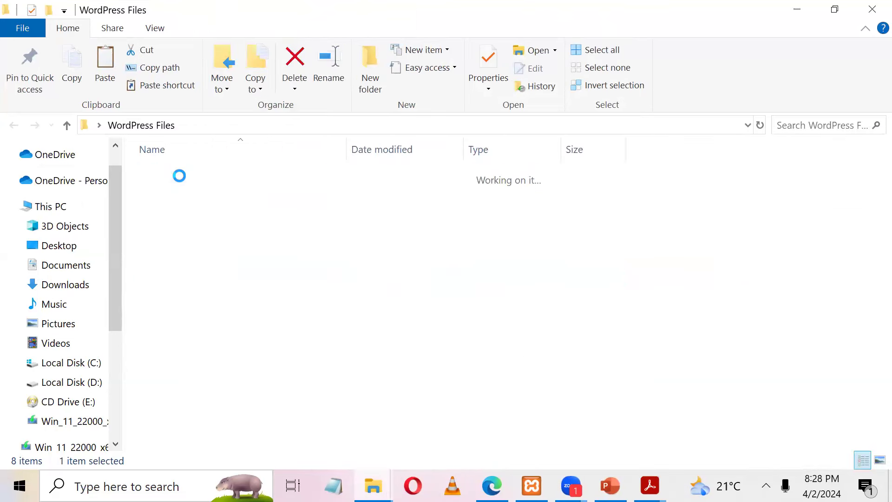
double_click(179, 175)
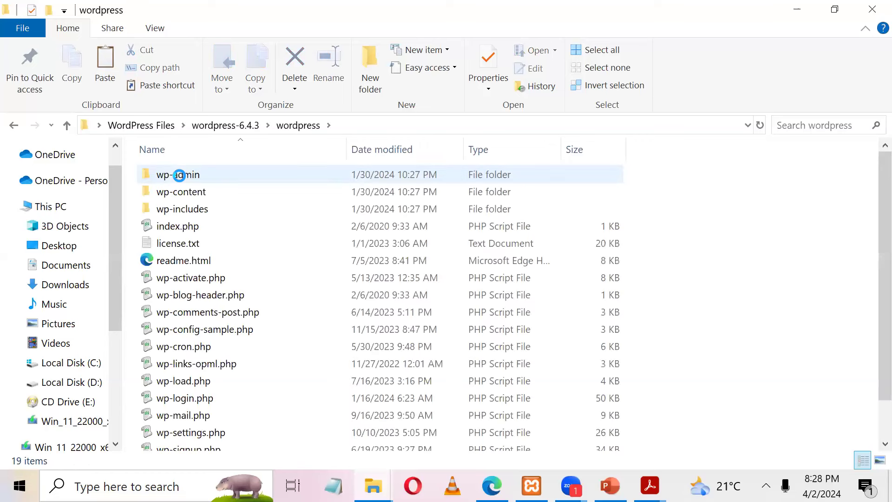
key(alt+Left)
click(237, 257)
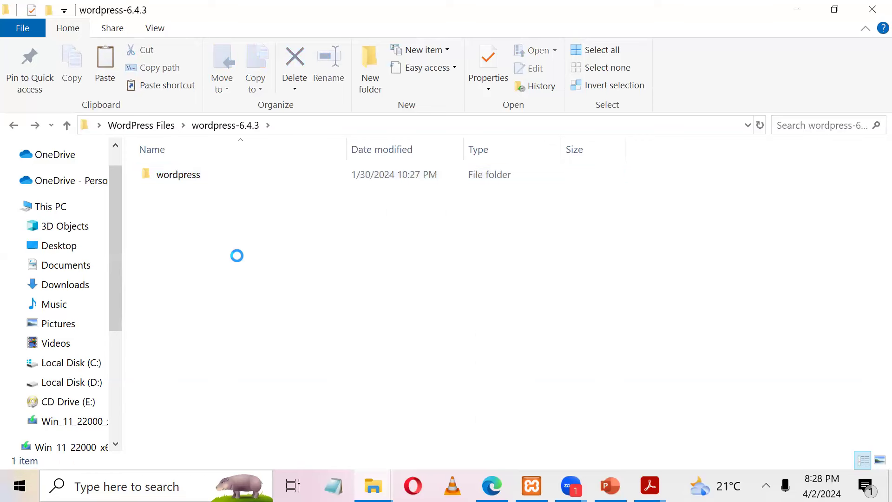
Step: Cut all 19 items from the extracted wordpress folder and paste them into student4
click(191, 182)
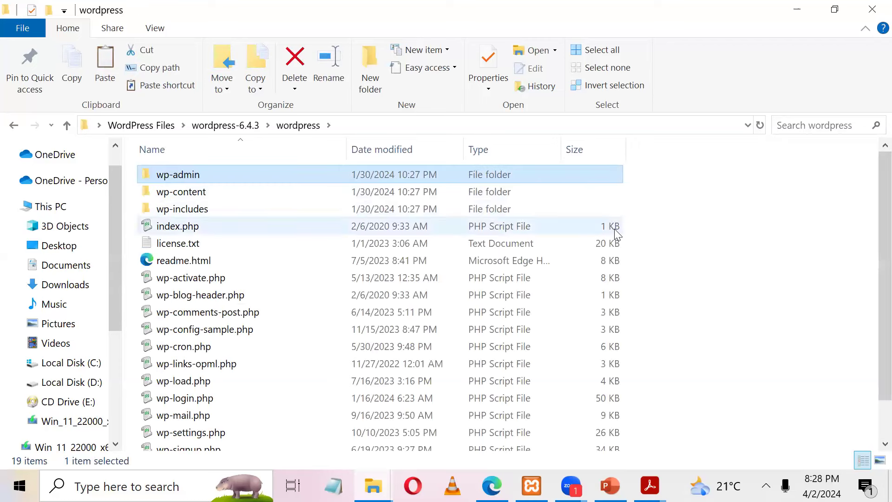
click(747, 249)
key(ctrl+a)
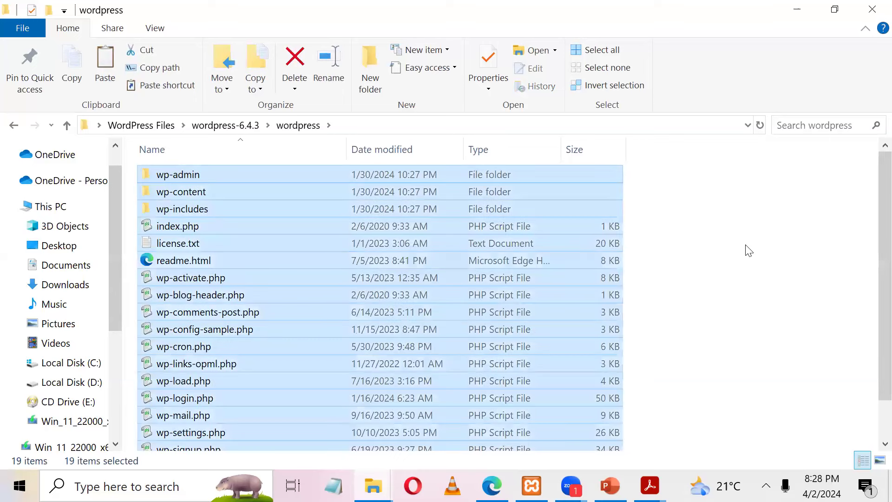
key(ctrl+x)
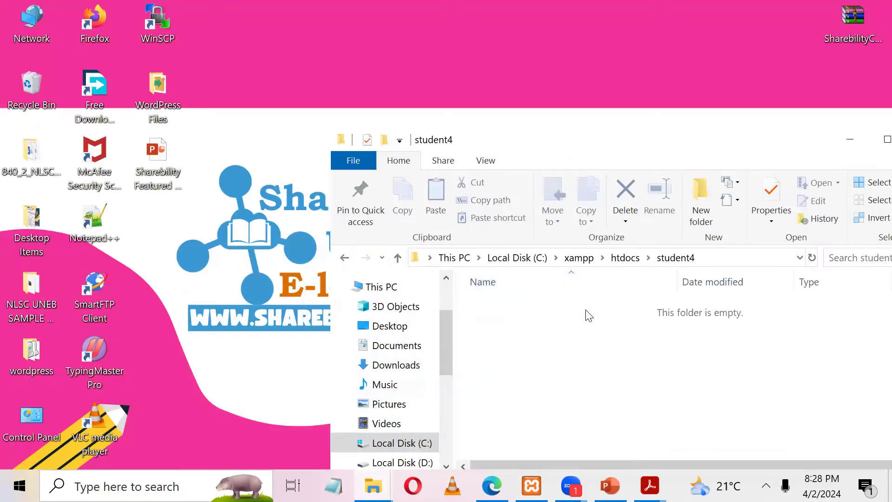
key(ctrl+v)
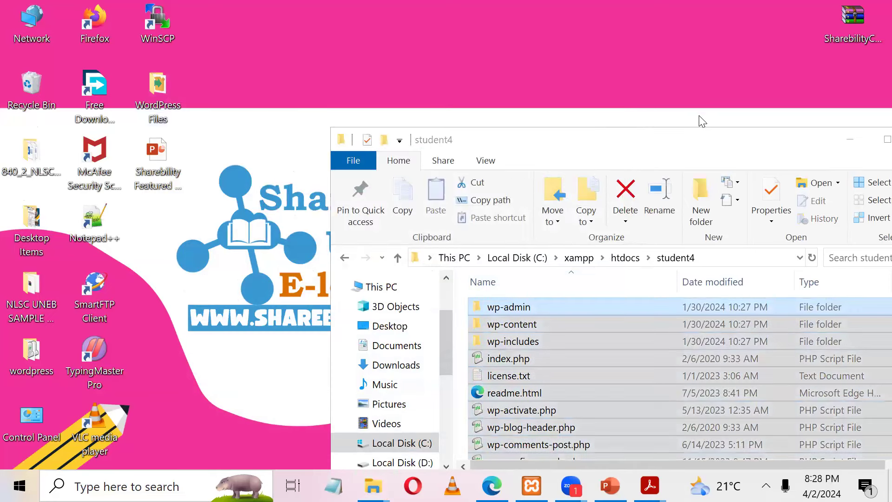
Step: Maximize the student4 window and check the XAMPP Control Panel
double_click(687, 137)
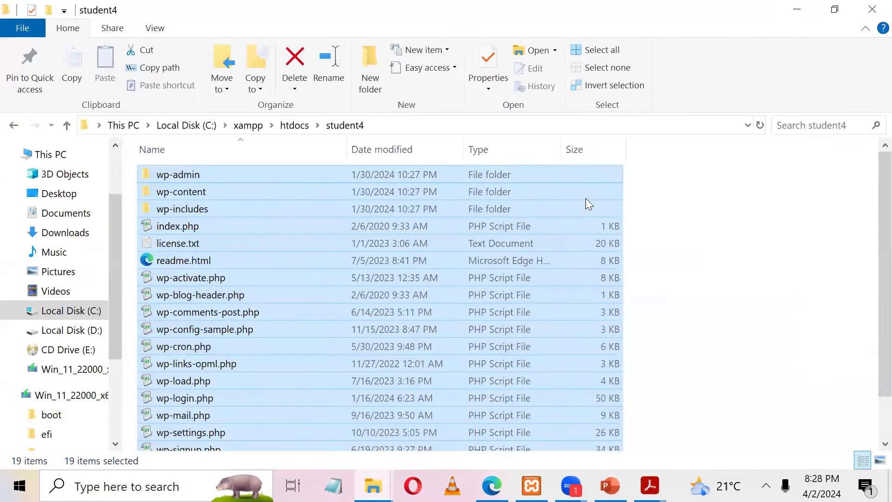
click(586, 199)
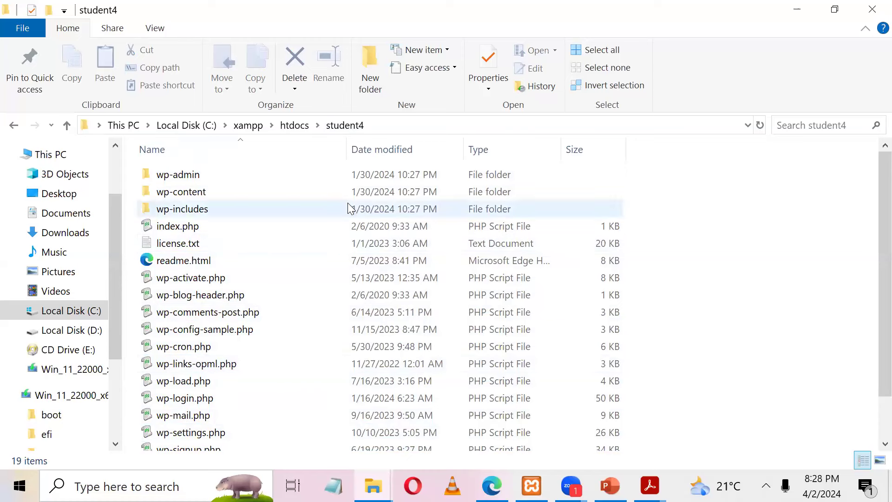
click(531, 485)
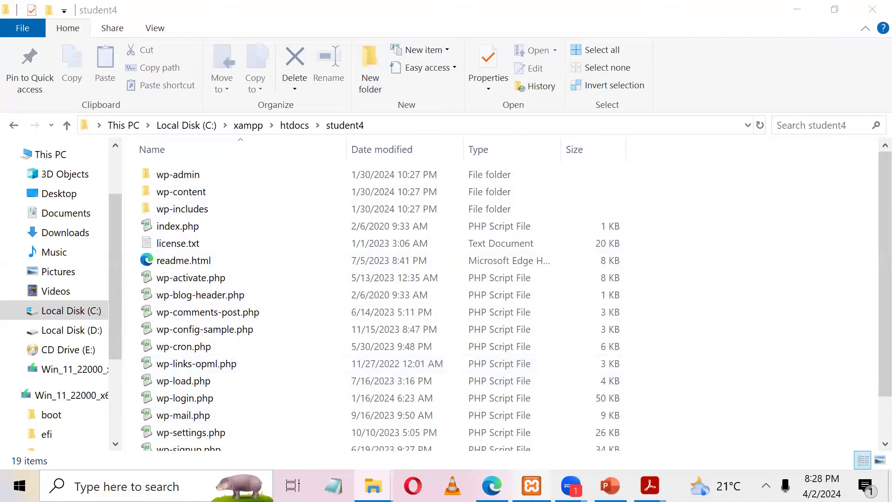
click(815, 320)
Step: Load localhost in a new Edge tab
click(488, 487)
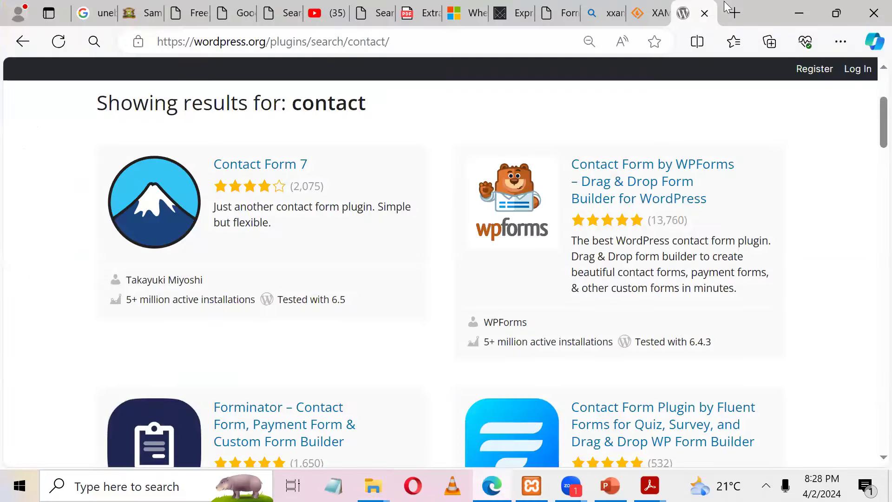
click(734, 14)
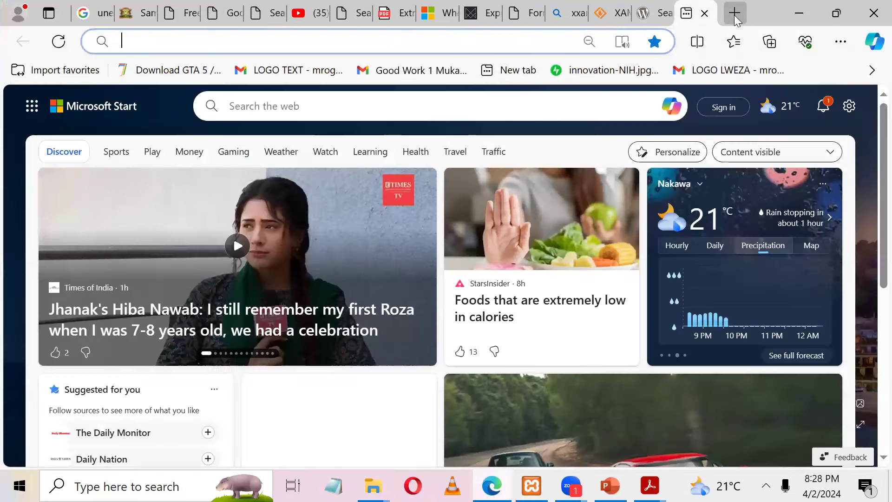
text(localhost/student1)
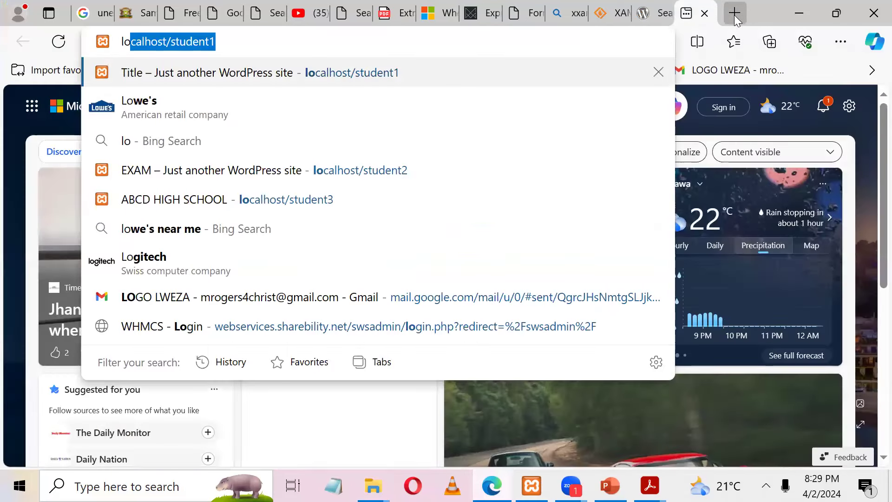
key(Right)
key(BackSpace)
key(BackSpace)
key(BackSpace)
key(BackSpace)
key(BackSpace)
key(BackSpace)
key(BackSpace)
key(BackSpace)
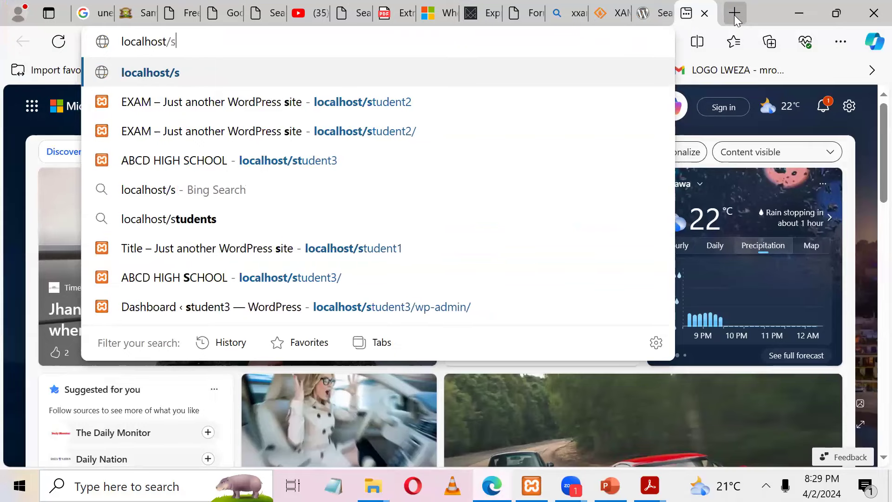
key(Return)
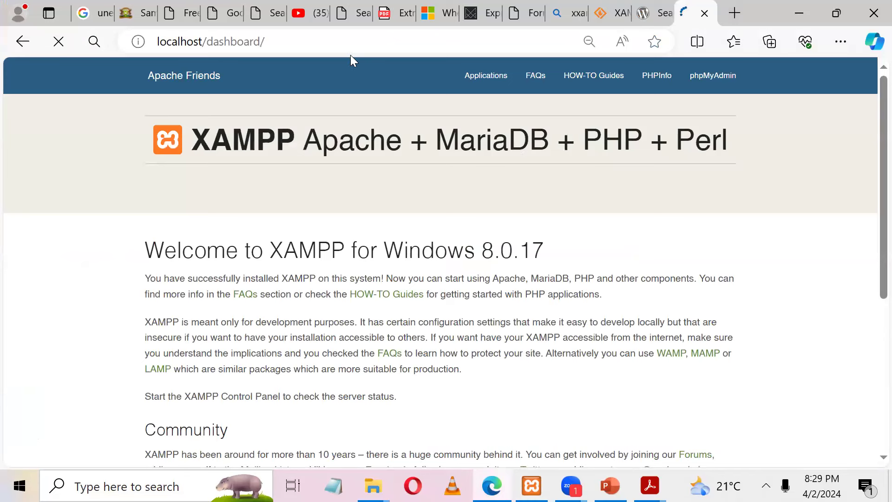
Step: Change the address to localhost/student4 and load it
click(234, 45)
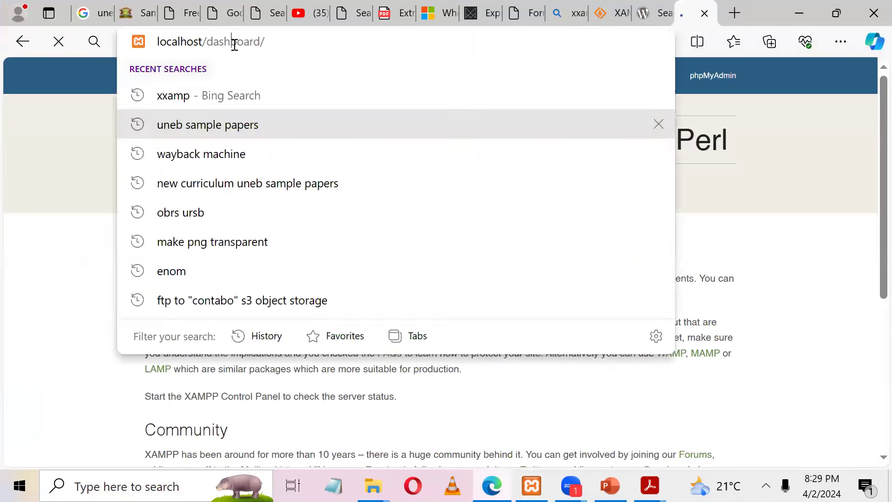
click(234, 46)
key(BackSpace)
key(BackSpace)
key(BackSpace)
key(BackSpace)
key(BackSpace)
key(BackSpace)
key(BackSpace)
key(BackSpace)
key(BackSpace)
key(BackSpace)
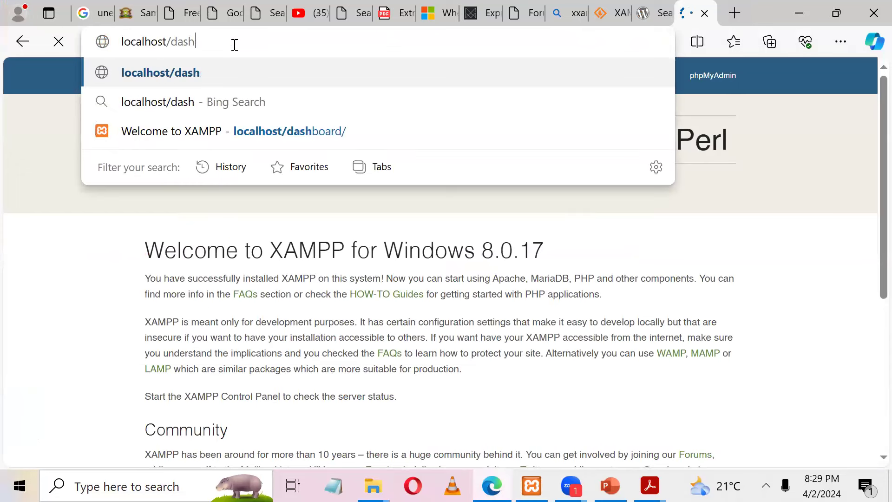
text(student2)
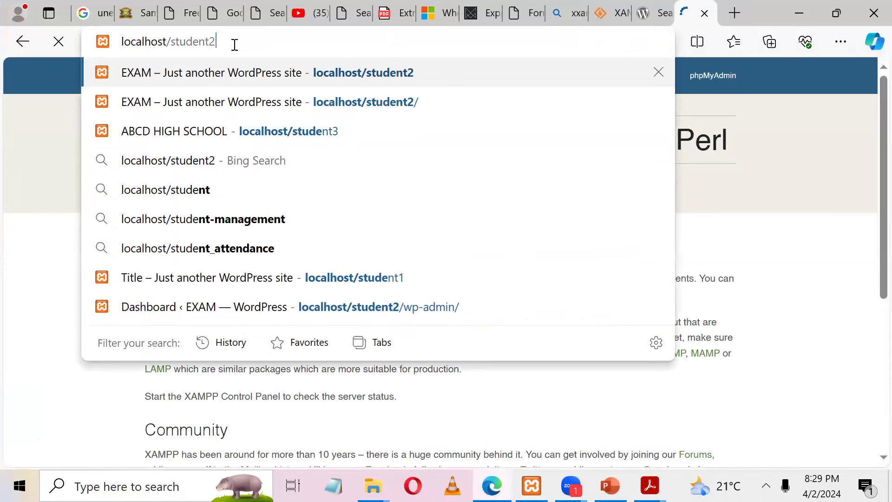
key(BackSpace)
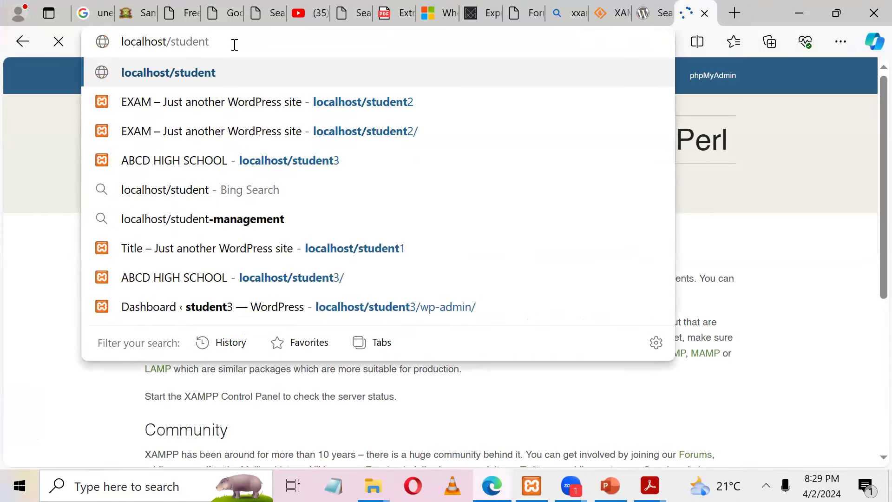
text(4)
key(Return)
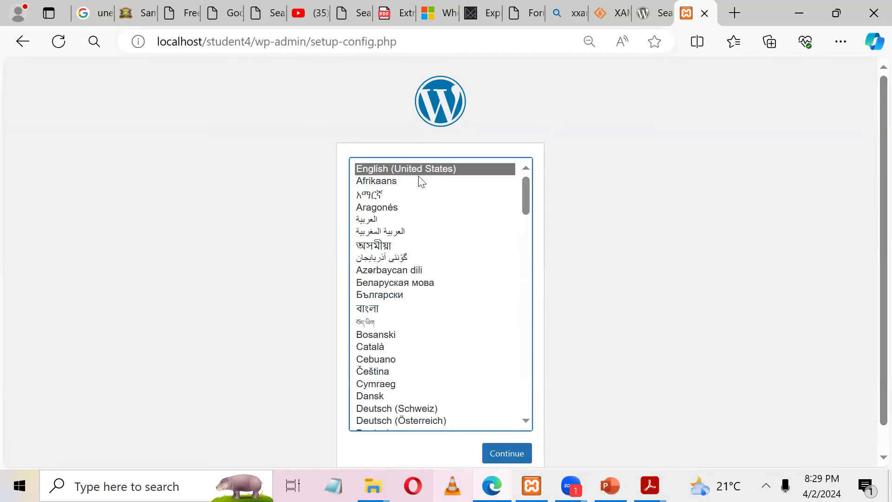
Step: Continue WordPress setup in English (United States), then bring up the XAMPP Control Panel
click(504, 455)
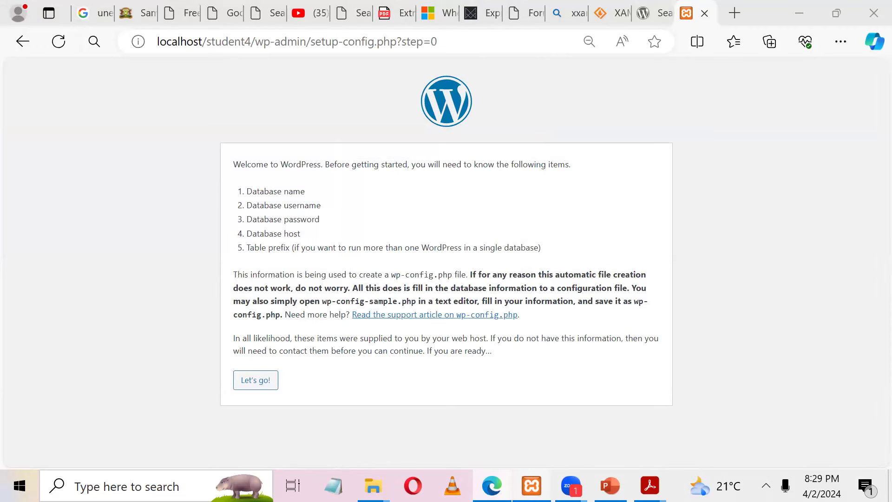
click(532, 486)
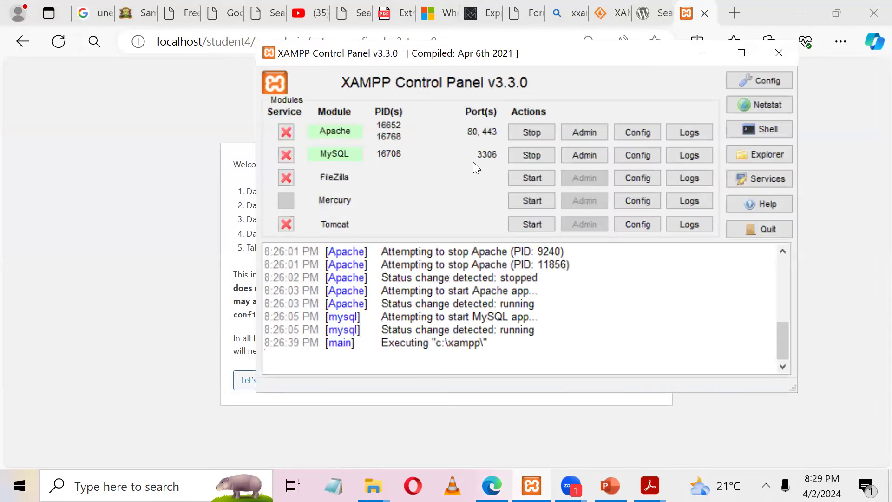
Step: Open phpMyAdmin from the MySQL row's Admin button in XAMPP Control Panel
click(579, 158)
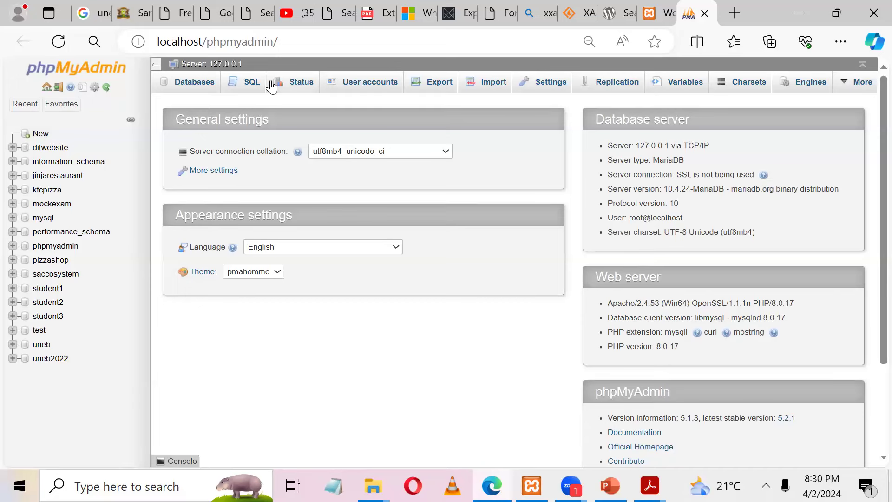
Step: Create an empty database named student4 from phpMyAdmin's Databases tab
click(195, 88)
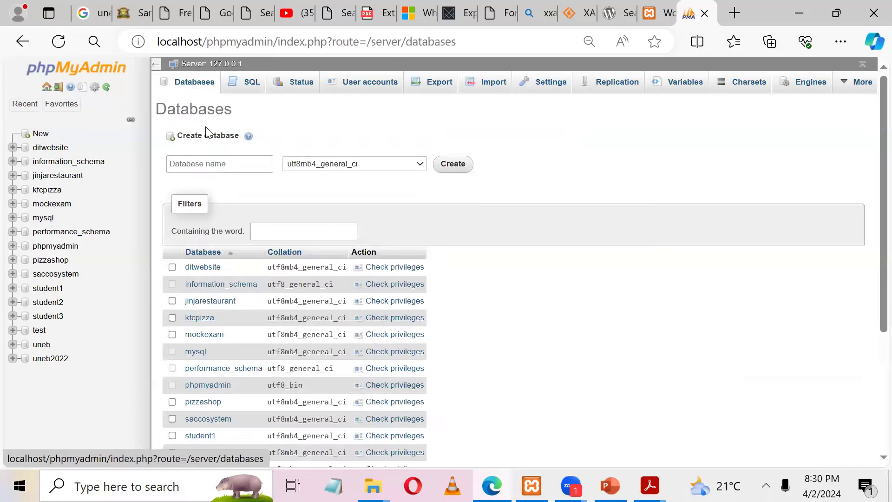
click(197, 164)
click(197, 164)
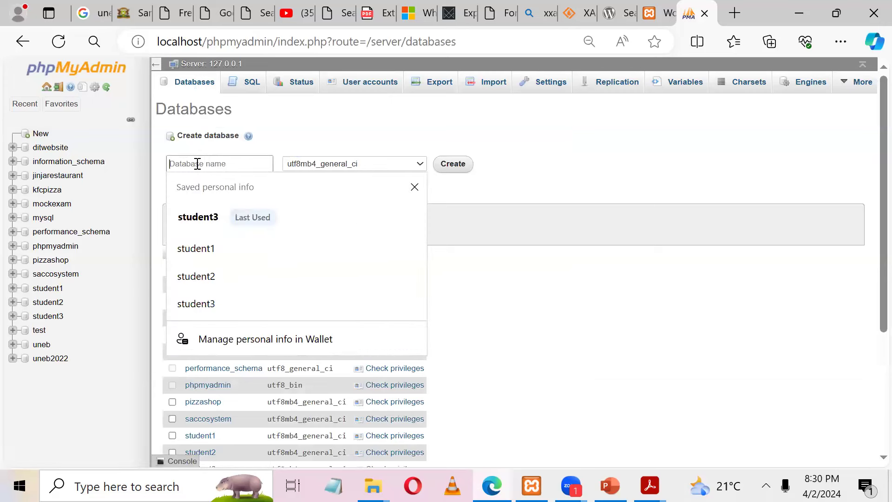
text(student4)
click(448, 173)
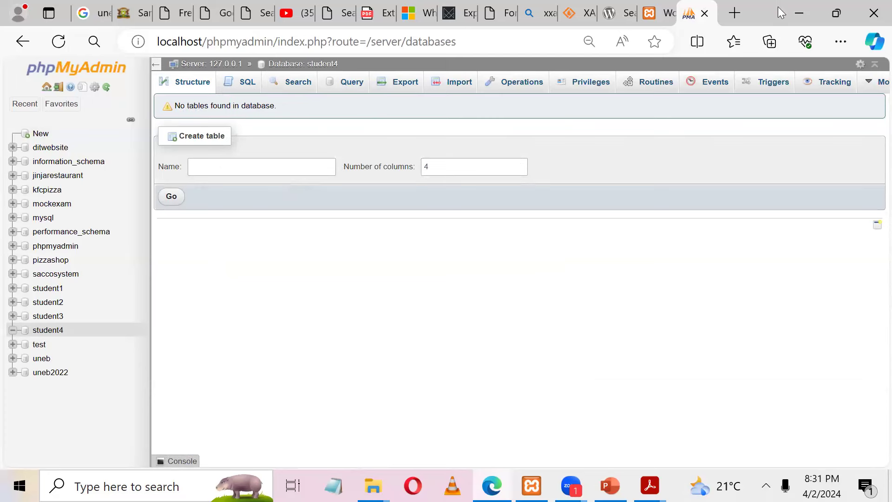
Step: Start the WordPress setup and enter student4 as the Database Name
click(662, 4)
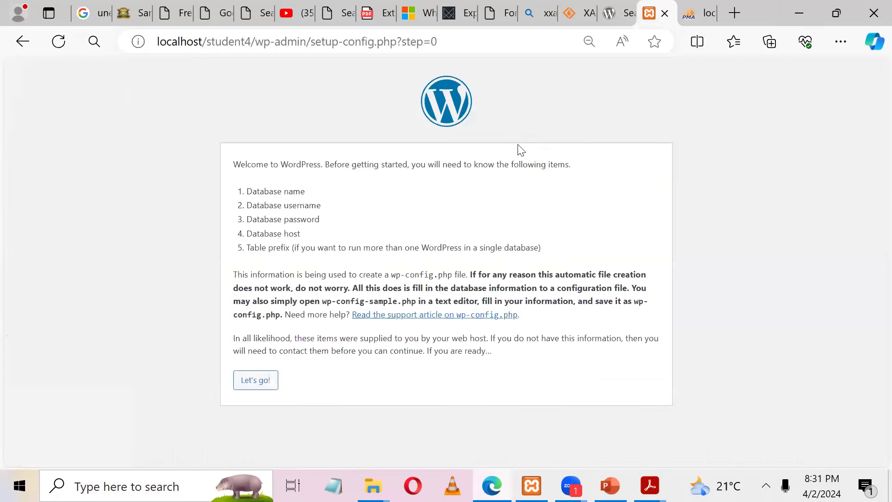
click(249, 384)
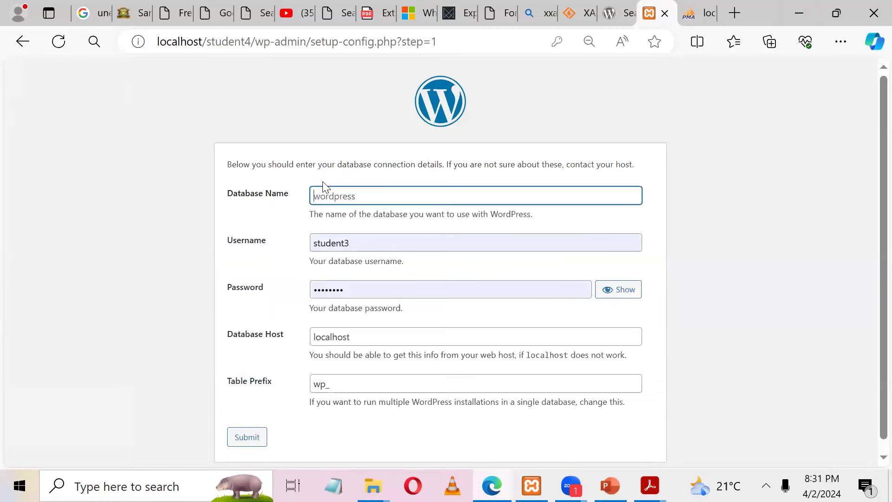
click(338, 192)
text(stu)
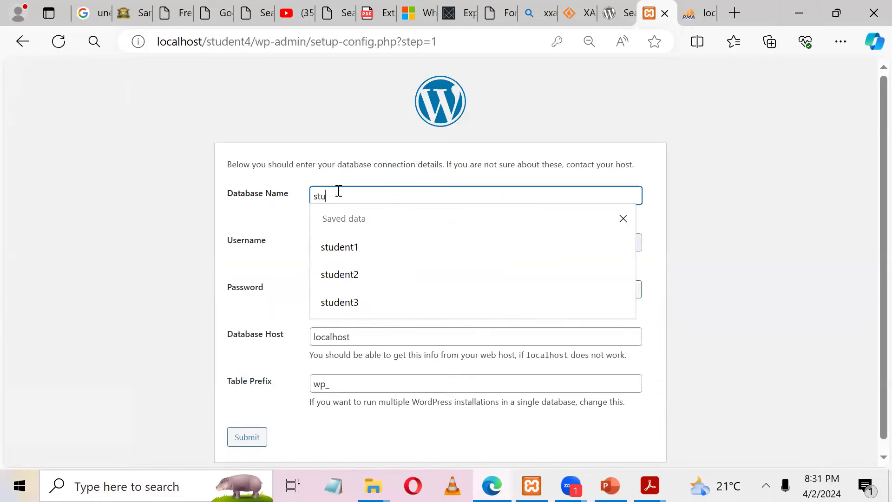
click(361, 274)
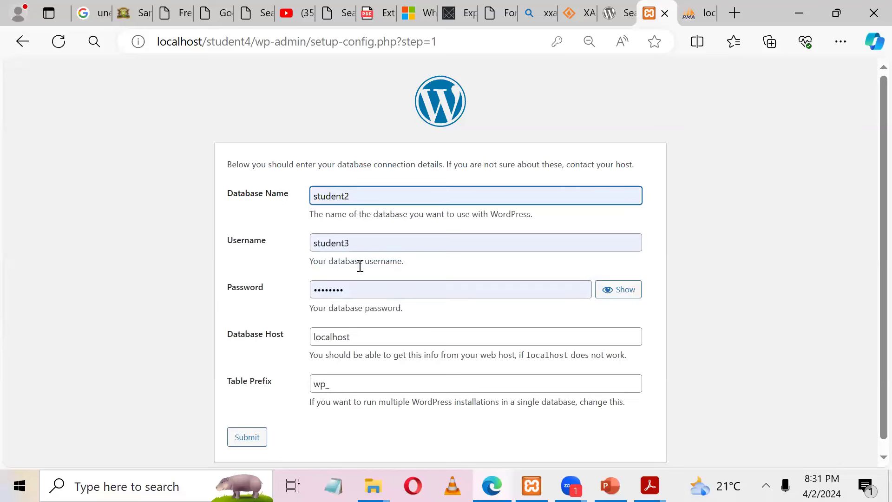
key(BackSpace)
text(4)
key(ctrl+a)
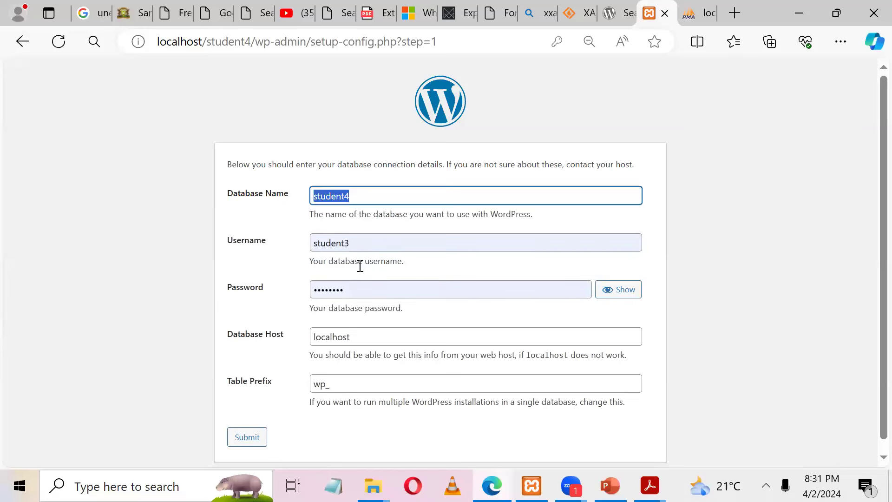
click(336, 254)
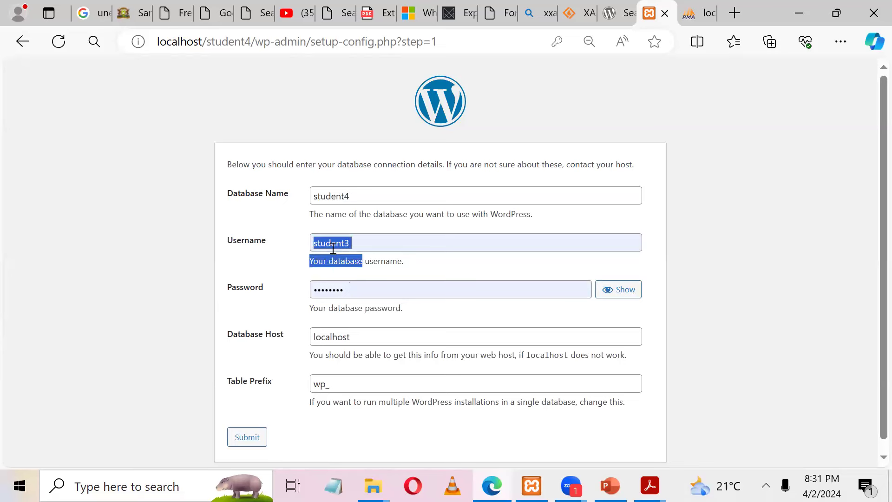
Step: Set the database username to root with an empty password, submit, and run the installation
double_click(333, 249)
key(BackSpace)
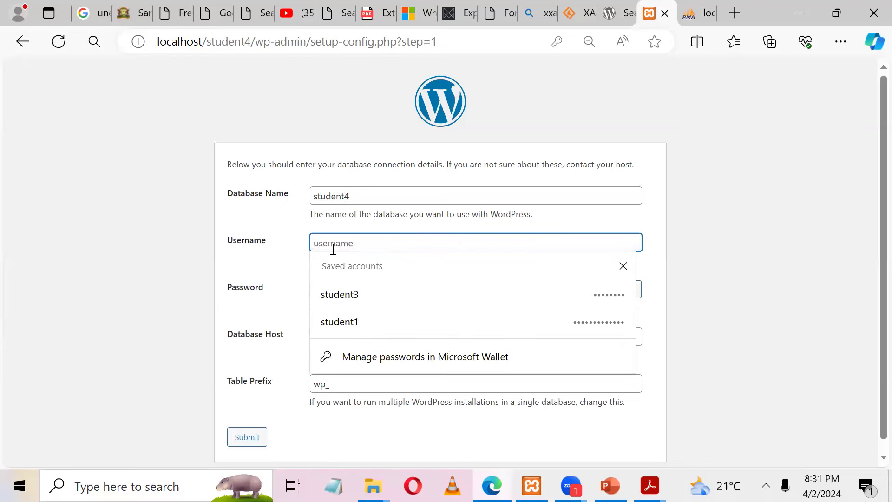
text(root)
click(805, 134)
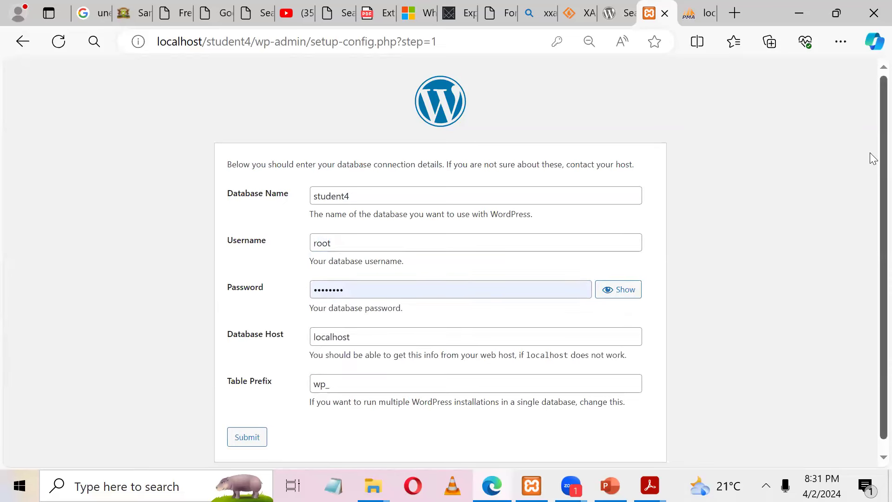
drag(387, 292, 245, 289)
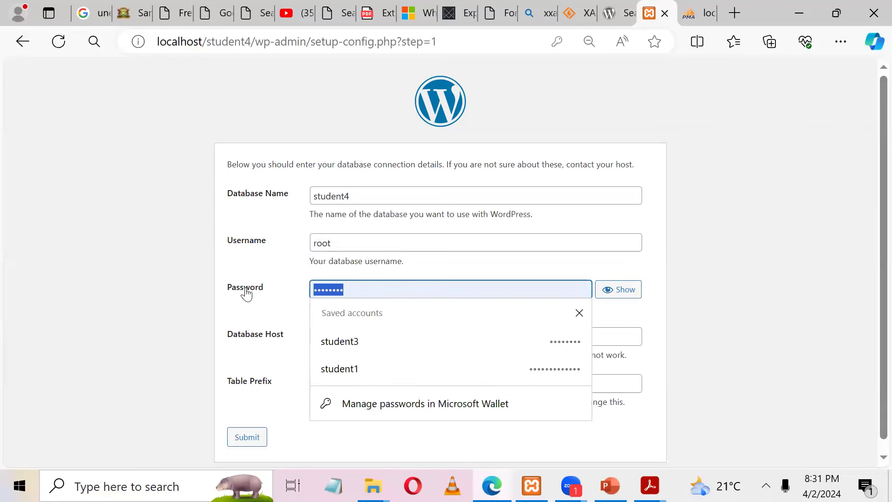
key(BackSpace)
click(818, 210)
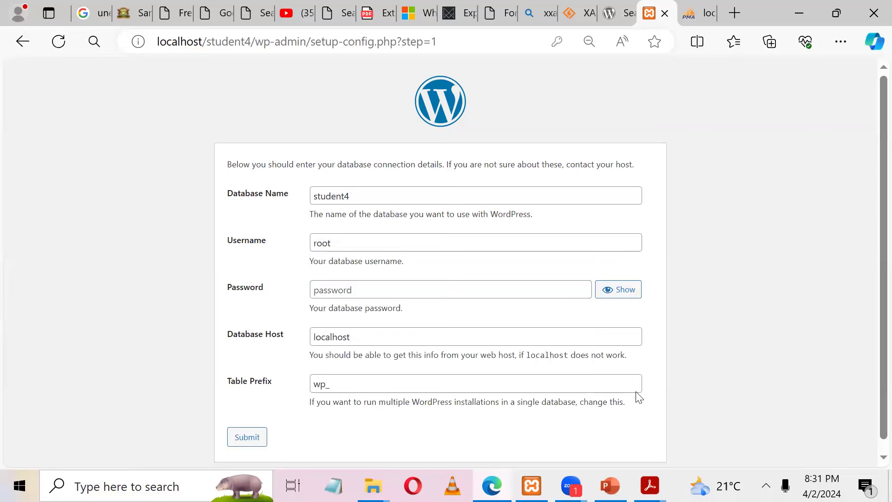
click(255, 441)
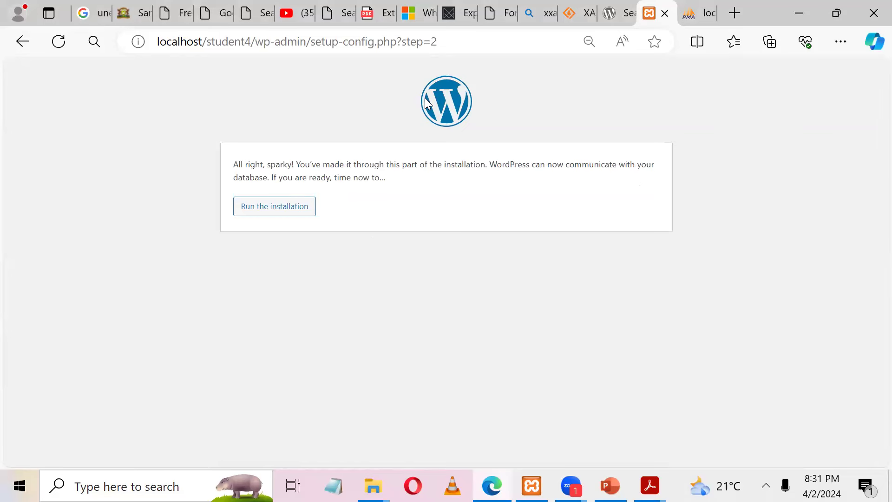
click(249, 210)
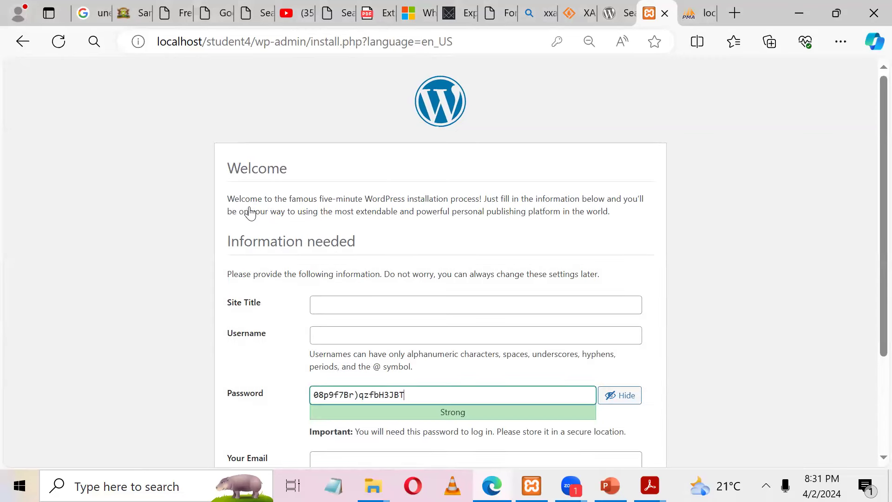
Step: Enter Site Title student4 and a matching admin username
scroll(872, 213, down, 3)
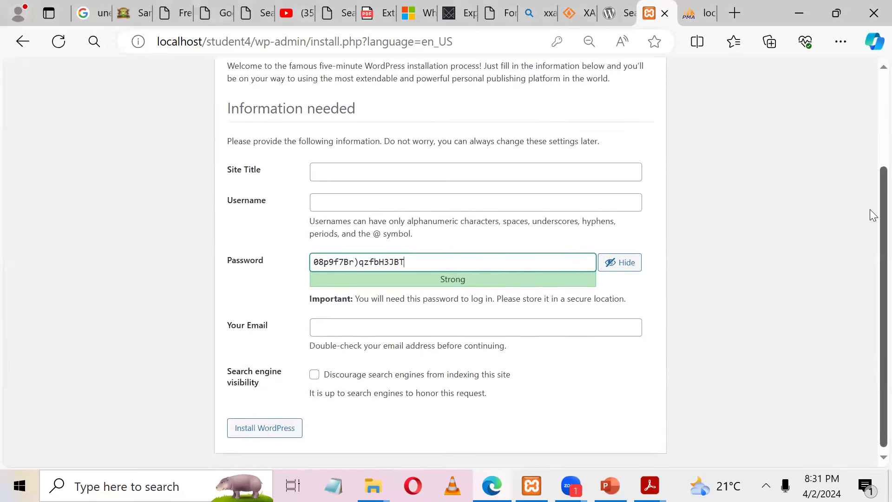
click(372, 171)
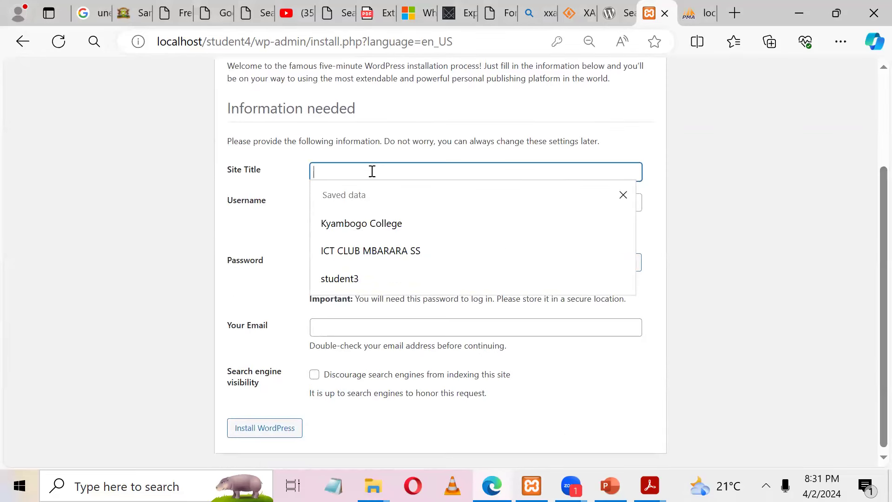
text(student4)
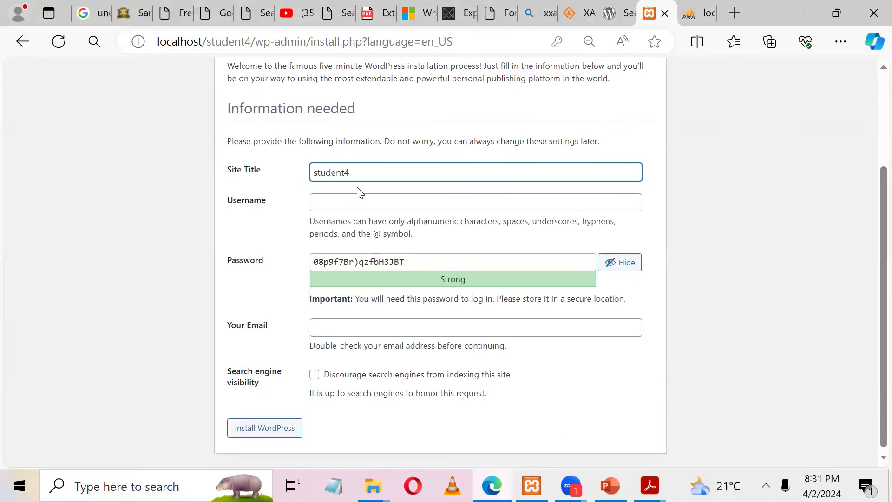
click(346, 205)
text(student4)
Step: Replace the generated password with a weak one, confirm it, and begin entering the admin e-mail
triple_click(324, 262)
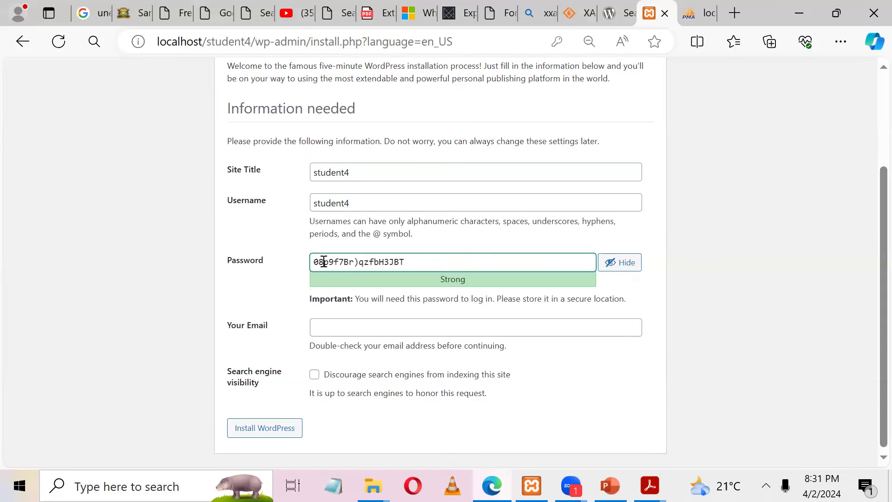
text(student4)
click(314, 325)
click(339, 350)
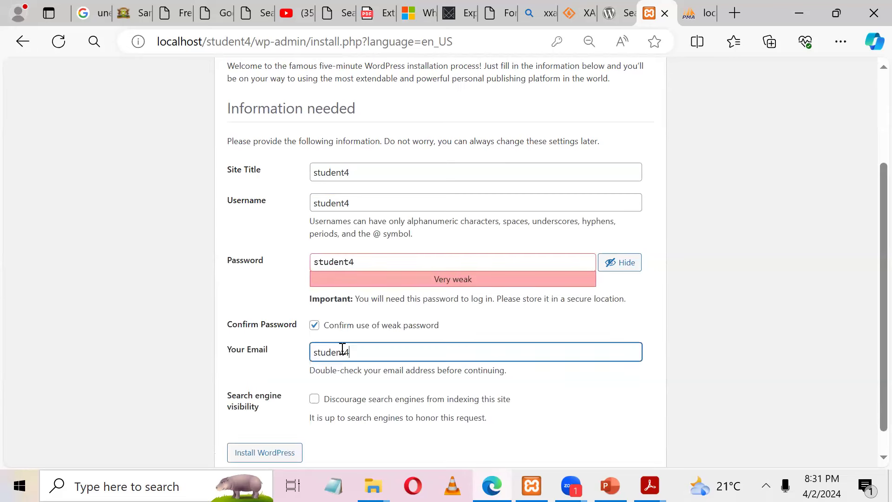
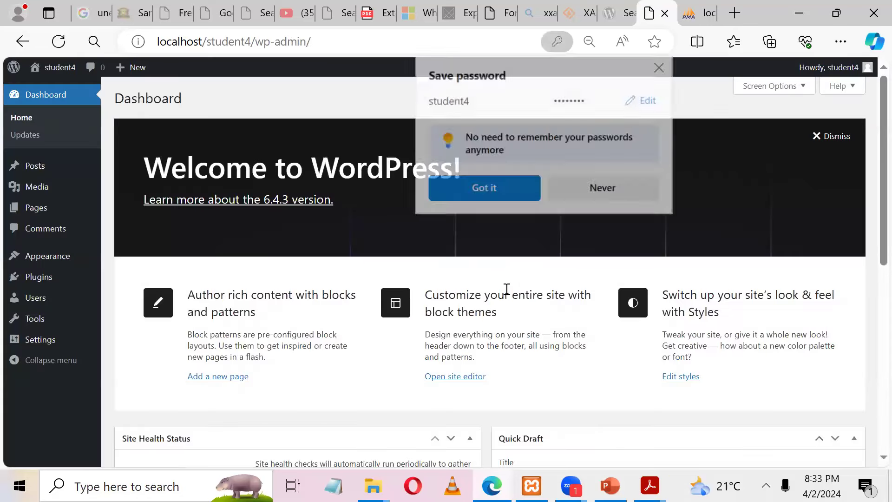
Step: Dismiss the browser's save-password prompt and show the Installed Plugins list
click(661, 66)
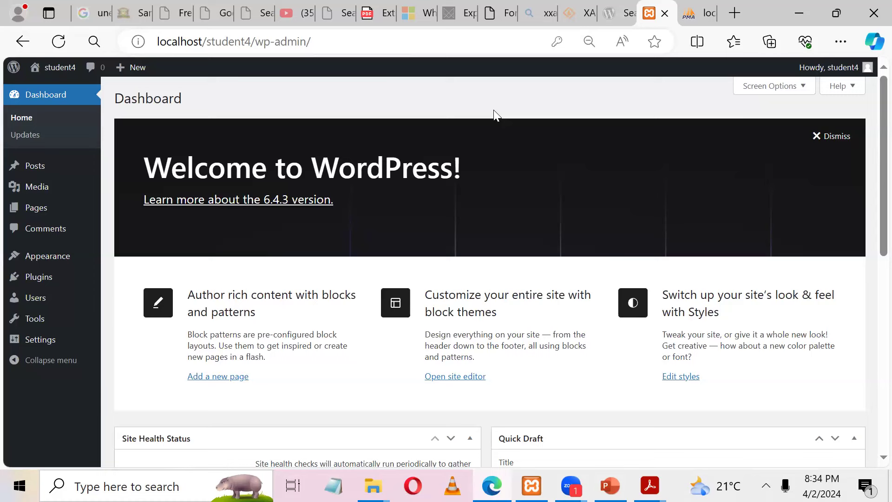
click(135, 279)
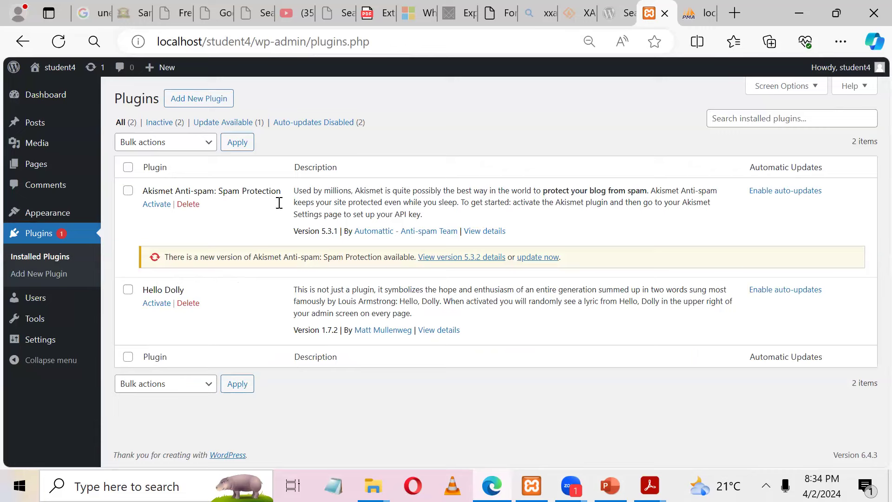
Step: Upload contact-form-7.5.1.1.zip from Desktop > WordPress Files and install it as a plugin
click(197, 99)
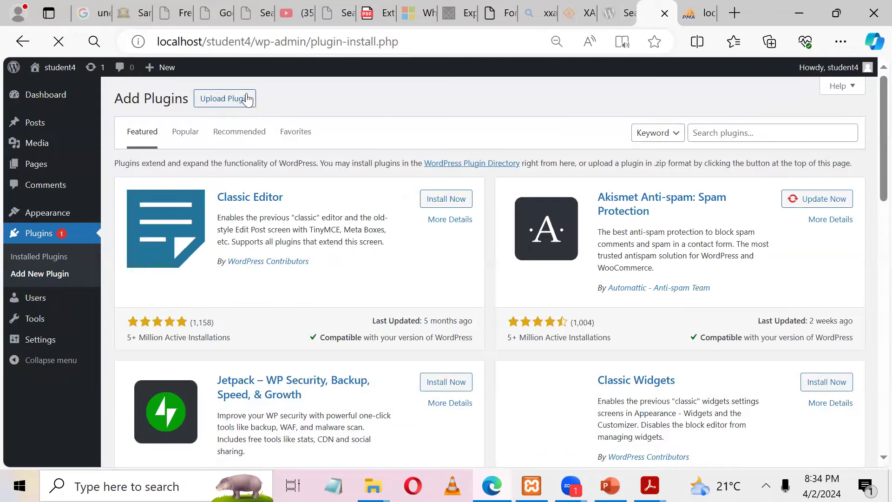
click(244, 98)
click(431, 209)
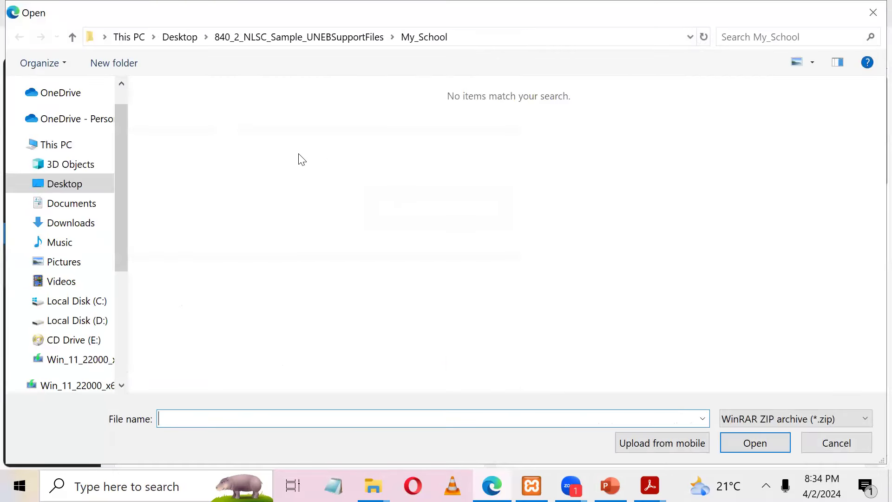
click(82, 186)
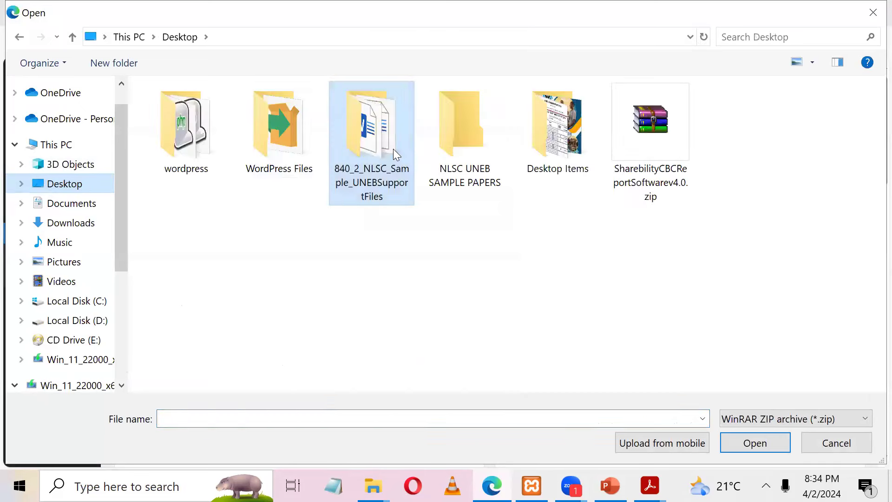
click(283, 168)
double_click(283, 168)
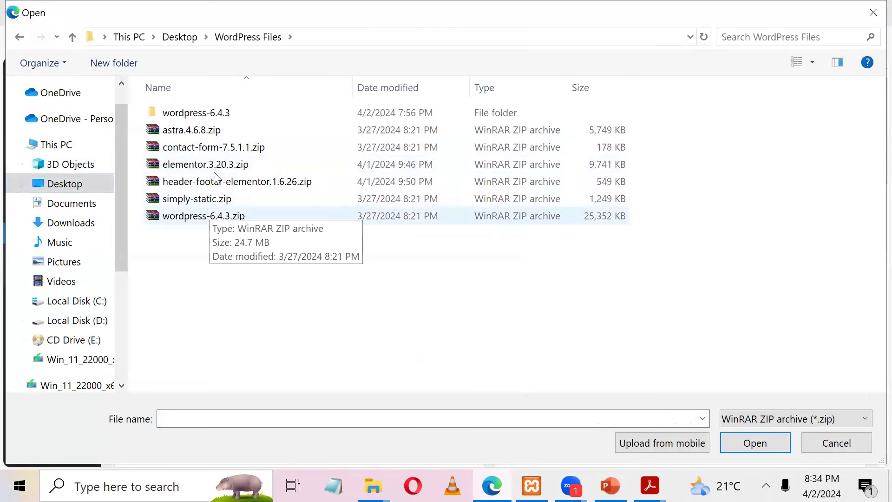
click(203, 148)
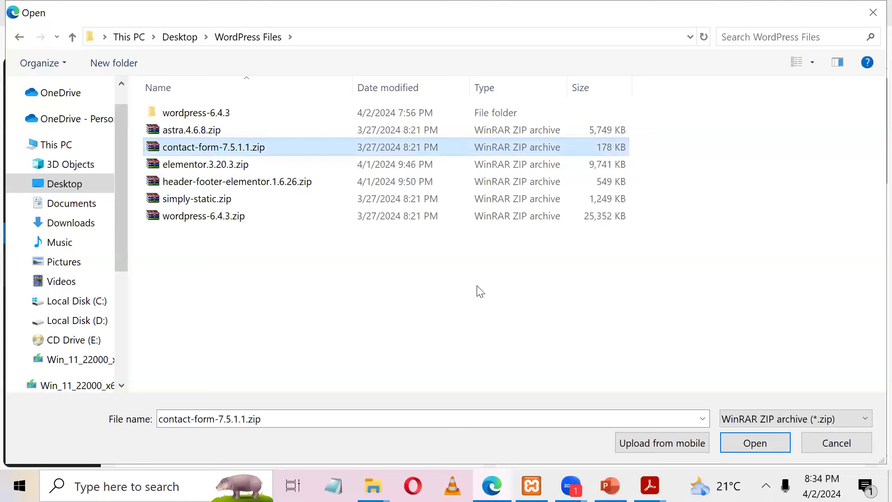
key(Return)
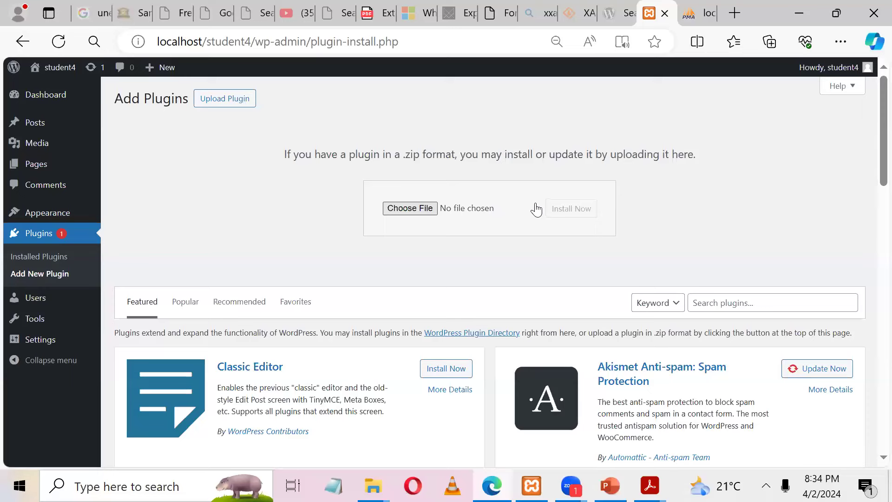
click(579, 209)
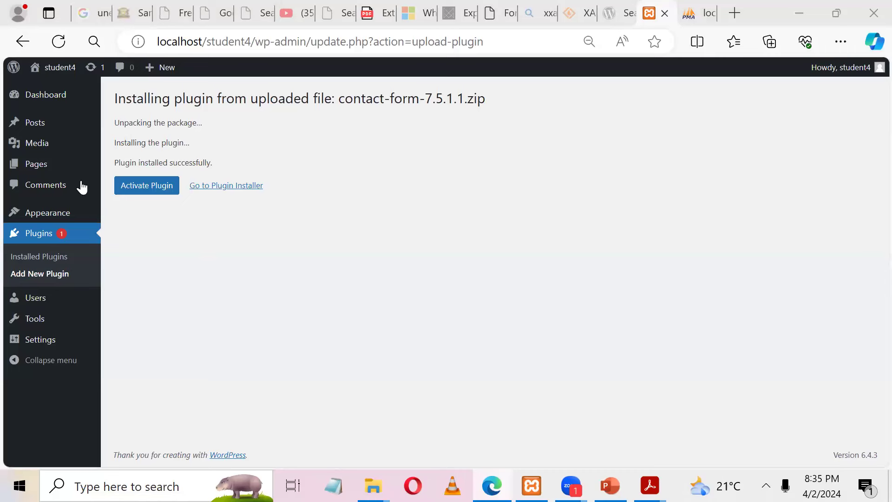
Step: Activate Contact Form 7 and return to the Add Plugins page
click(146, 191)
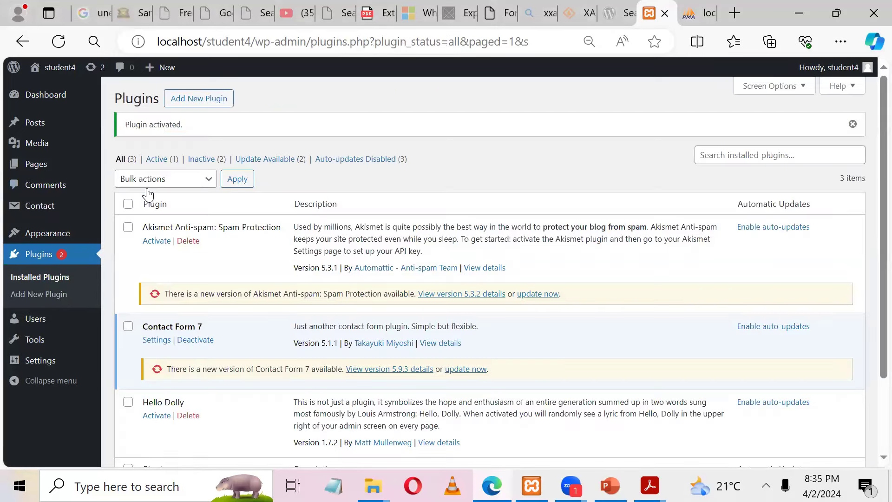
click(201, 103)
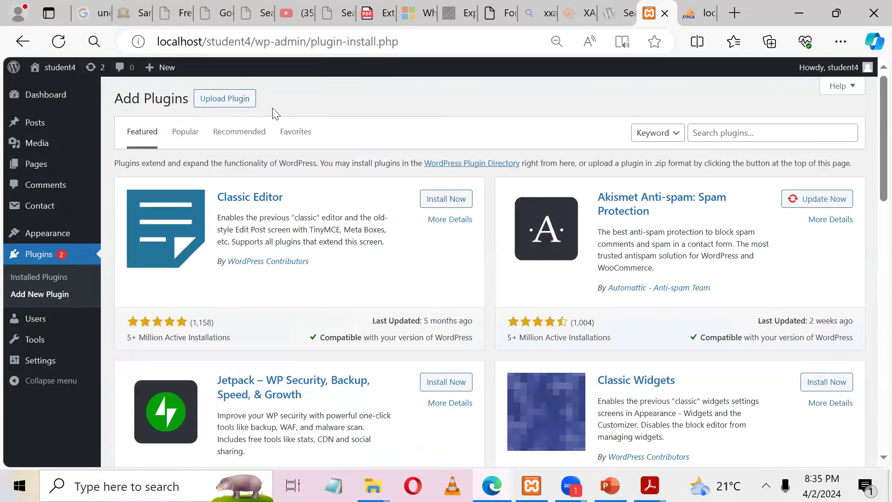
Step: Upload elementor.3.20.3.zip, install it, and activate the Elementor plugin
click(239, 100)
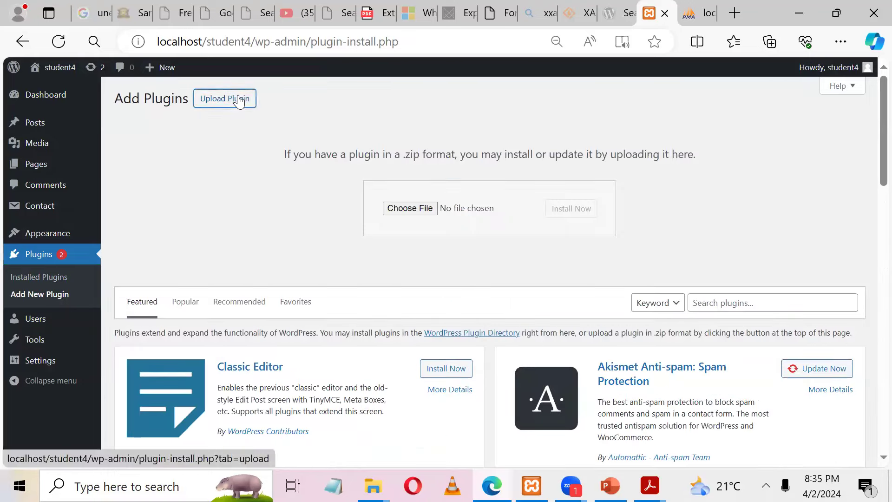
click(401, 208)
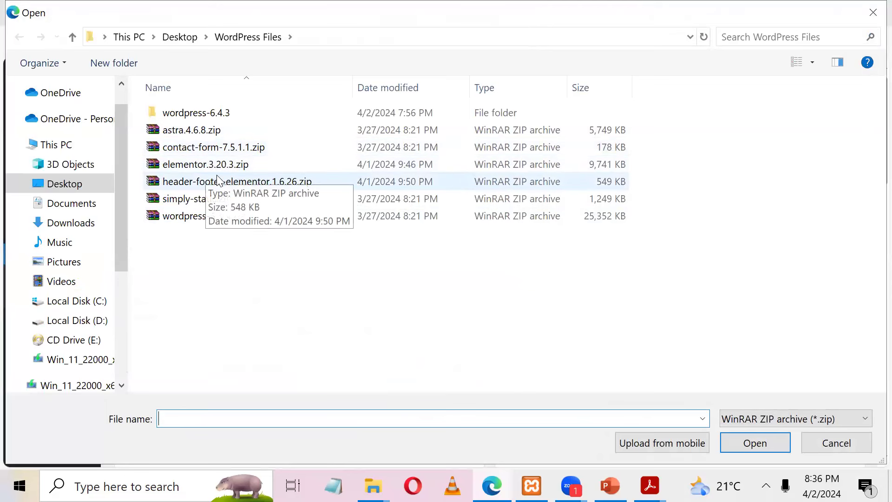
click(200, 167)
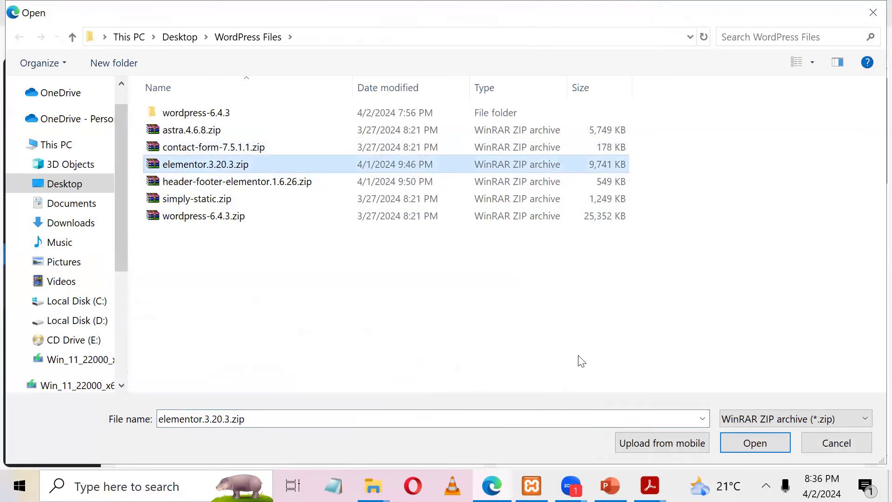
key(Return)
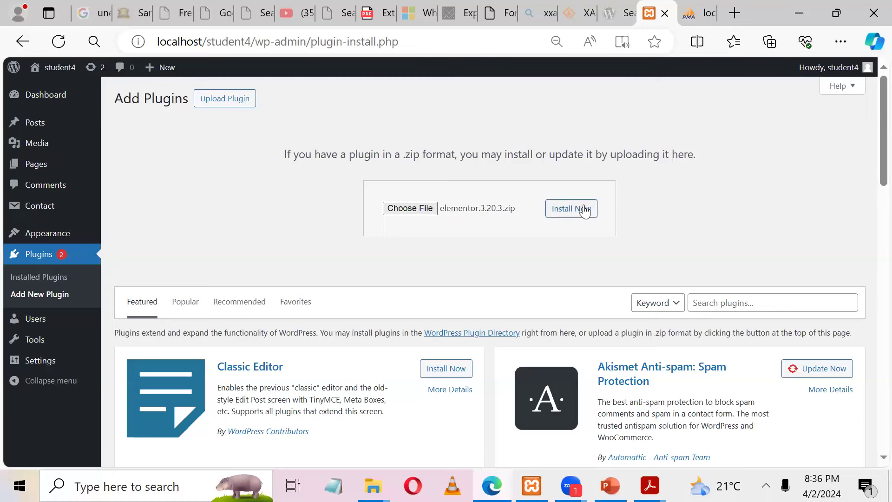
click(584, 210)
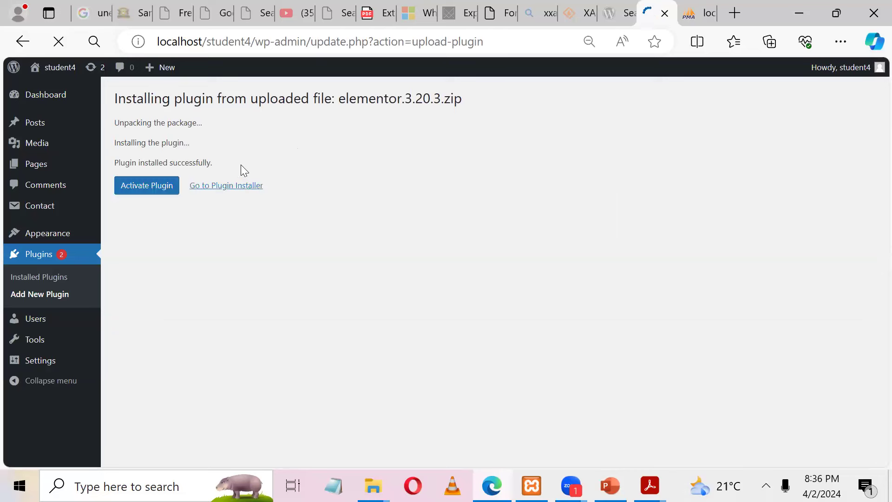
click(131, 191)
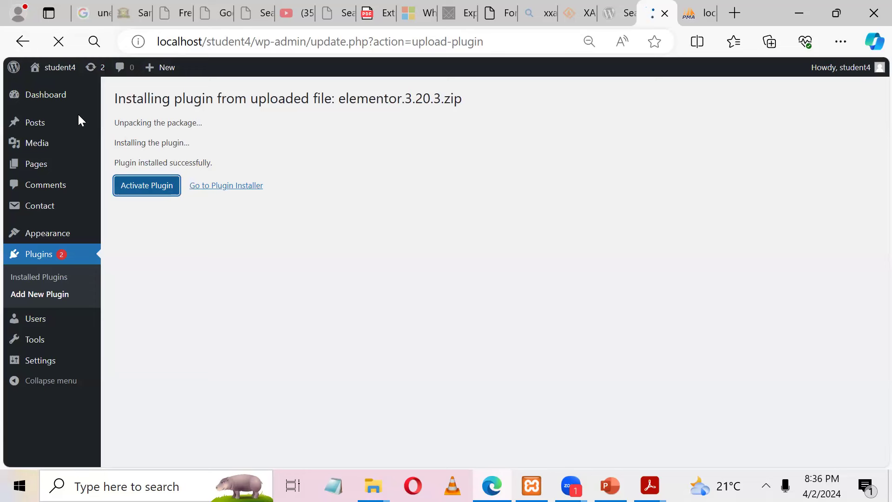
Step: Finish activating Elementor and continue in a new Add Plugins tab
right_click(47, 299)
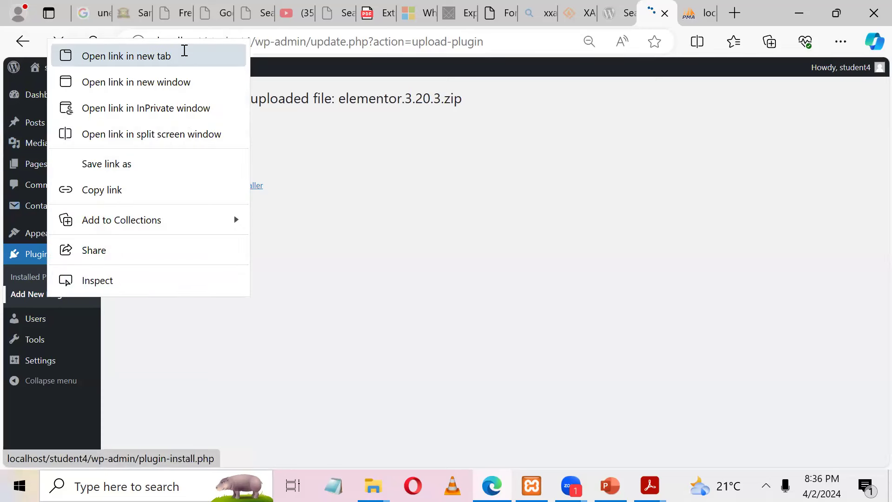
click(184, 50)
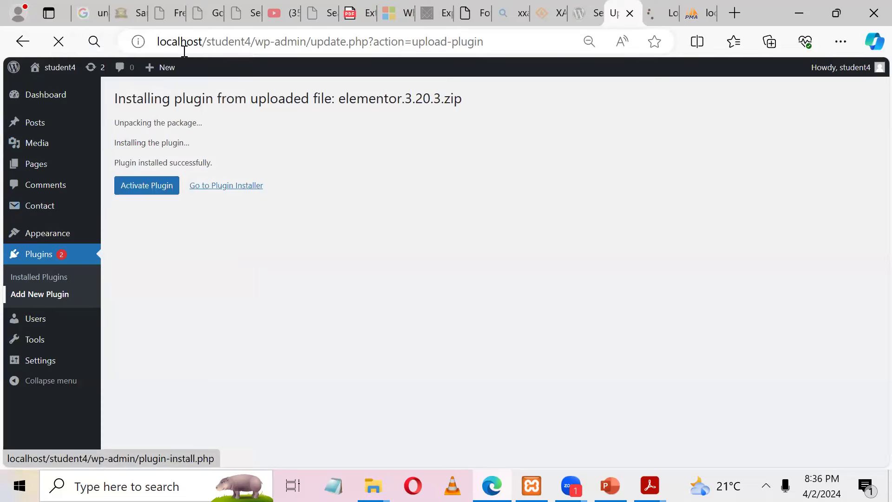
click(165, 190)
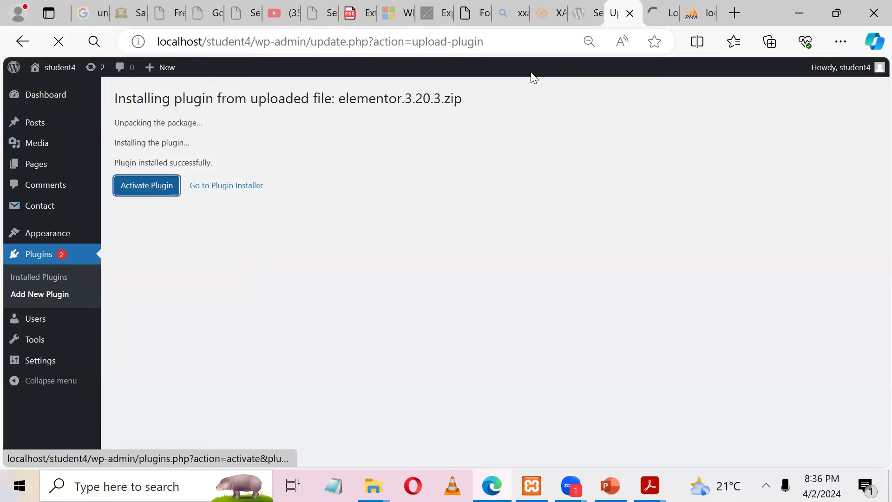
click(659, 10)
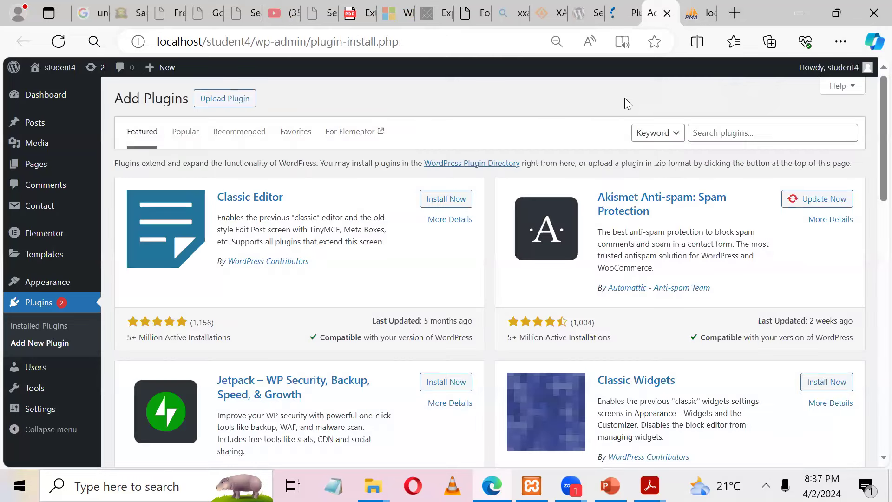
Step: Upload header-footer-elementor.1.6.26.zip, install it, and activate Elementor Header & Footer Builder
click(235, 105)
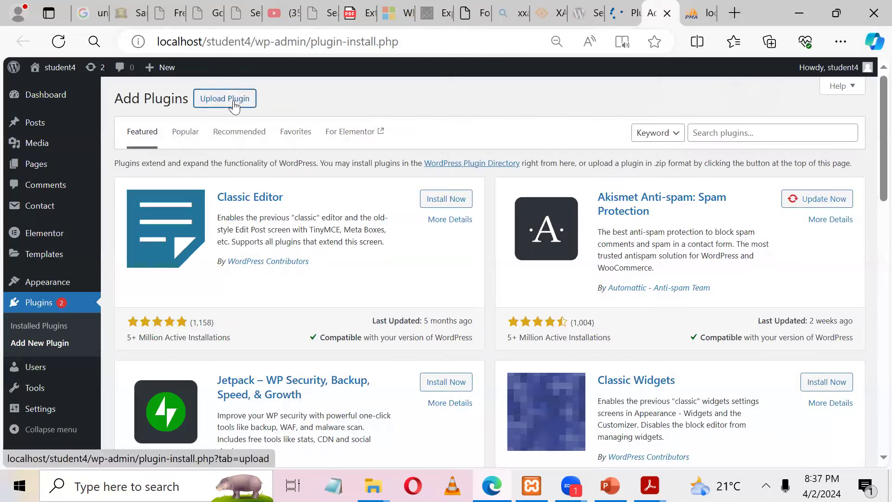
click(412, 208)
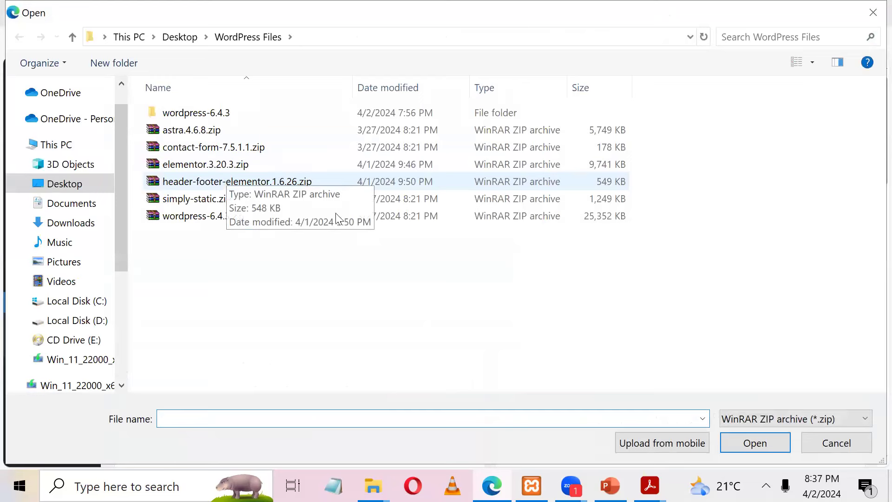
click(338, 218)
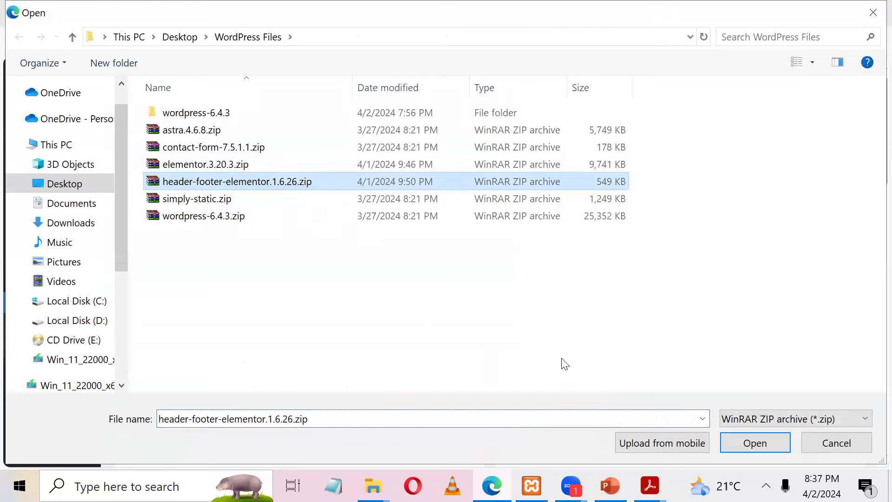
click(759, 451)
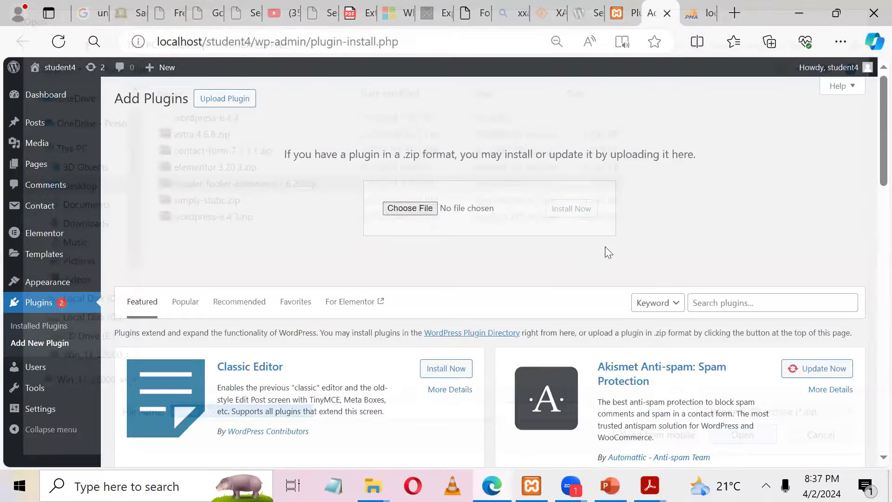
click(580, 217)
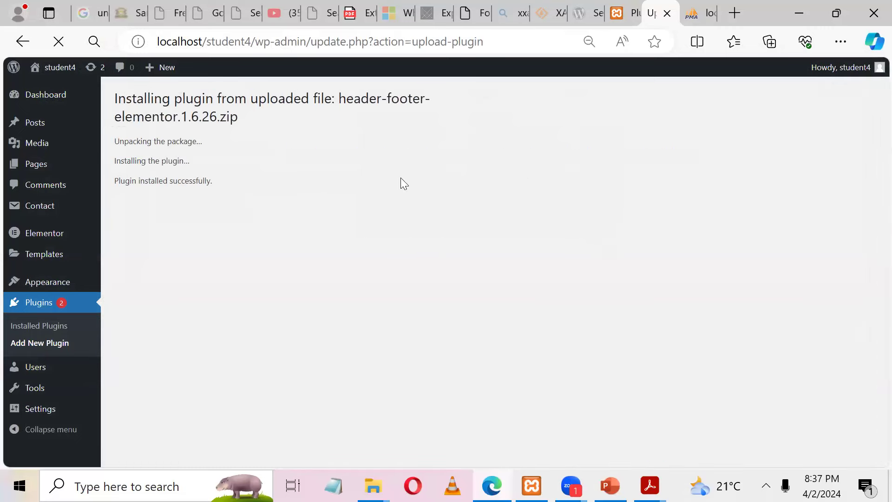
click(151, 215)
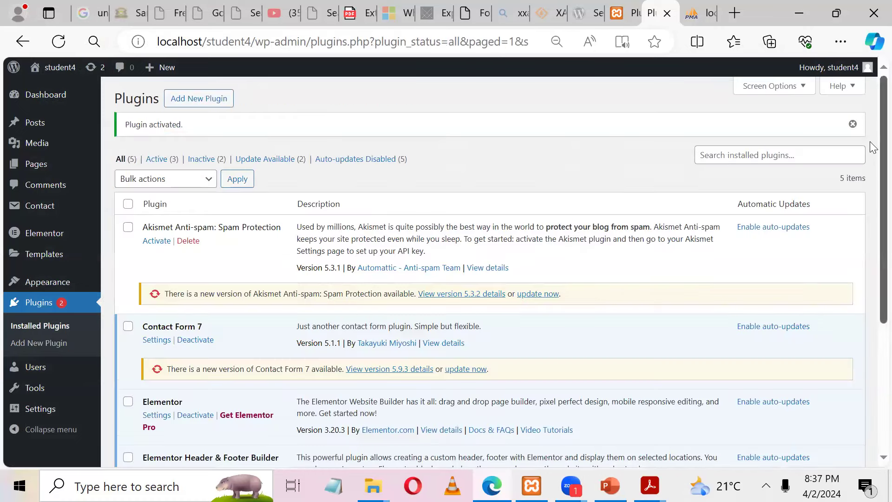
Step: Go back to the Add Plugins page, briefly checking the phpMyAdmin tab
scroll(870, 144, down, 5)
scroll(870, 154, up, 4)
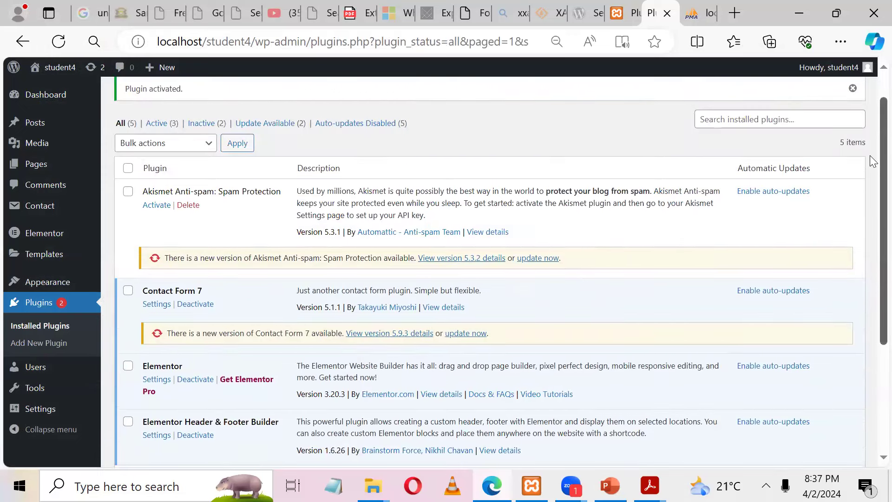
scroll(873, 116, up, 1)
click(214, 100)
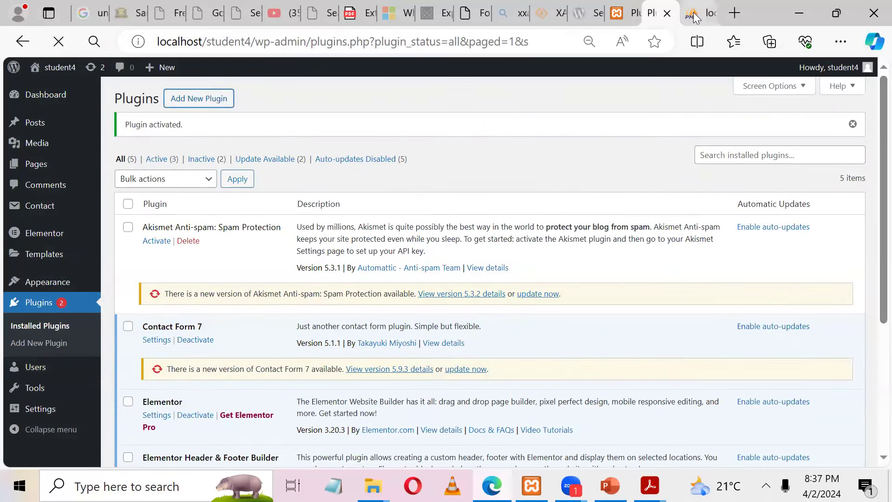
click(694, 15)
click(651, 14)
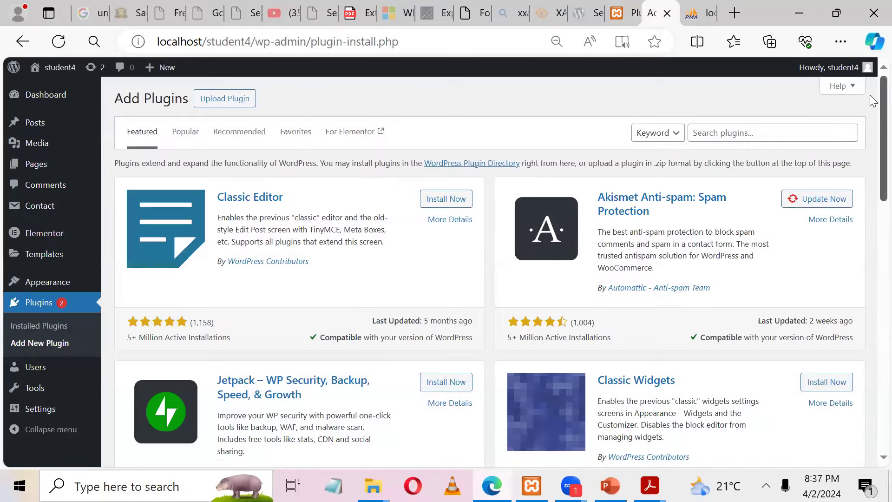
Step: Change the plugin search term from 'lms' to 'contact', which returns 1,036 results
scroll(870, 186, down, 7)
drag(870, 224, 860, 70)
click(718, 125)
text(Im)
text(s)
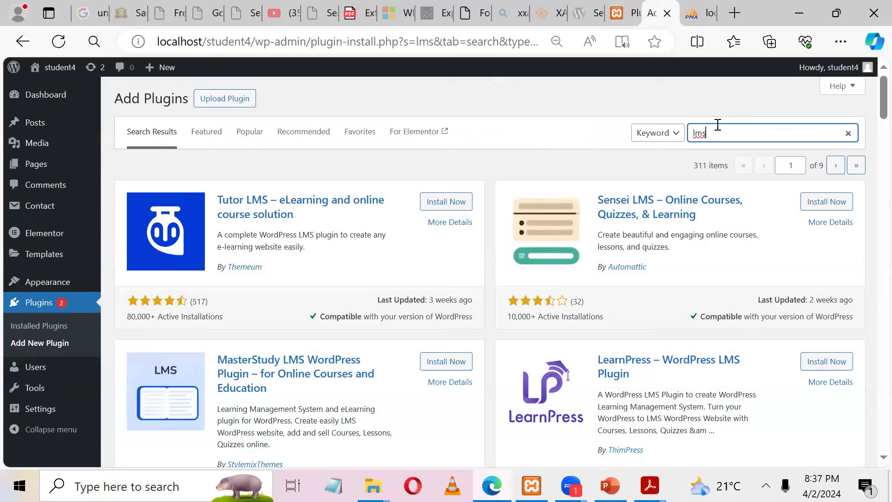
drag(695, 165, 731, 168)
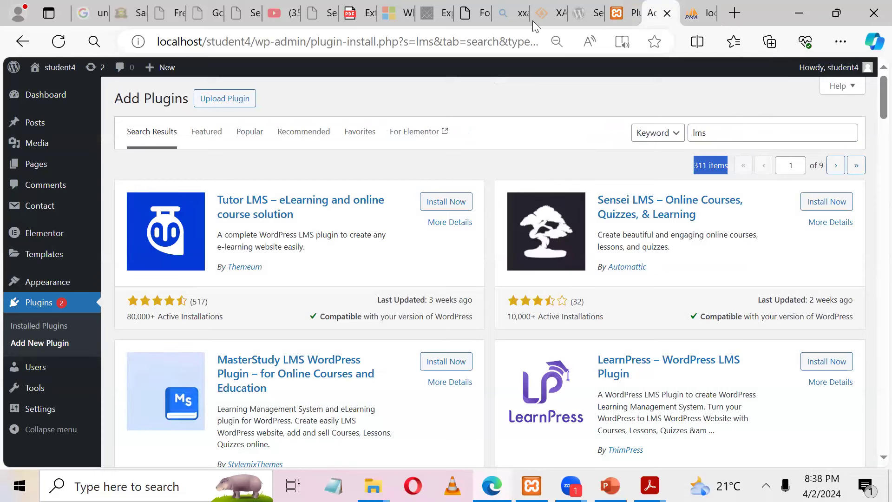
click(532, 83)
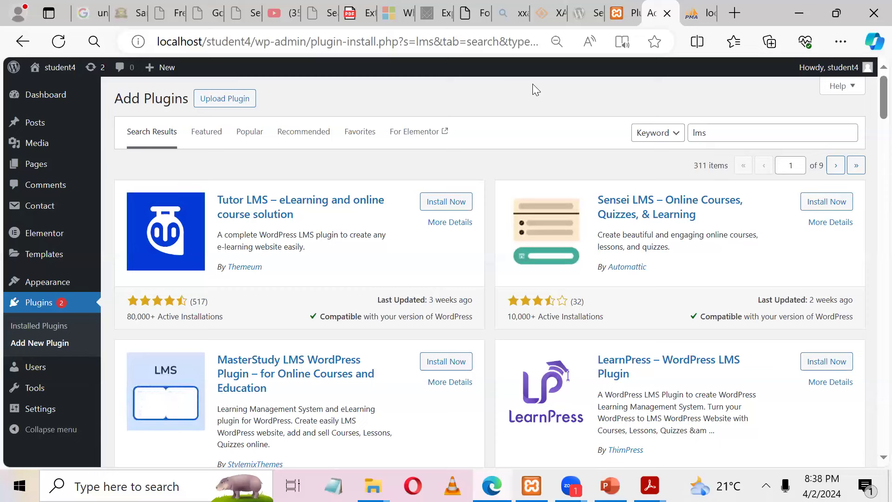
double_click(700, 132)
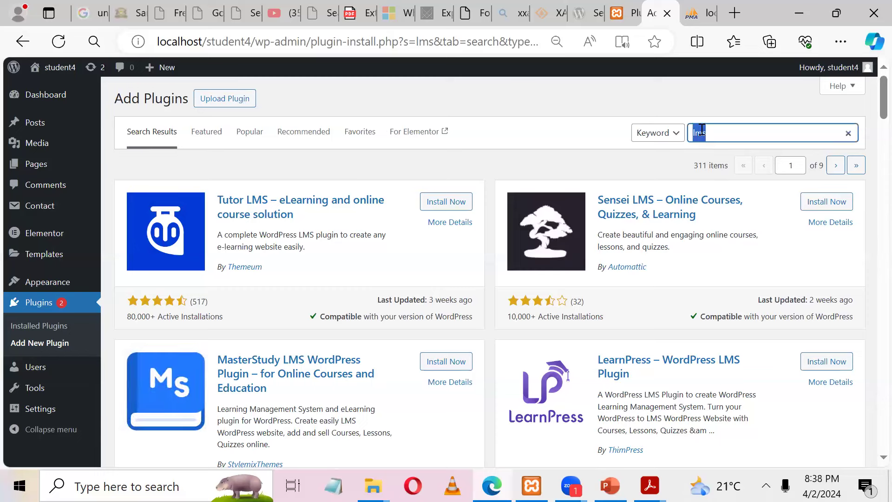
text(con)
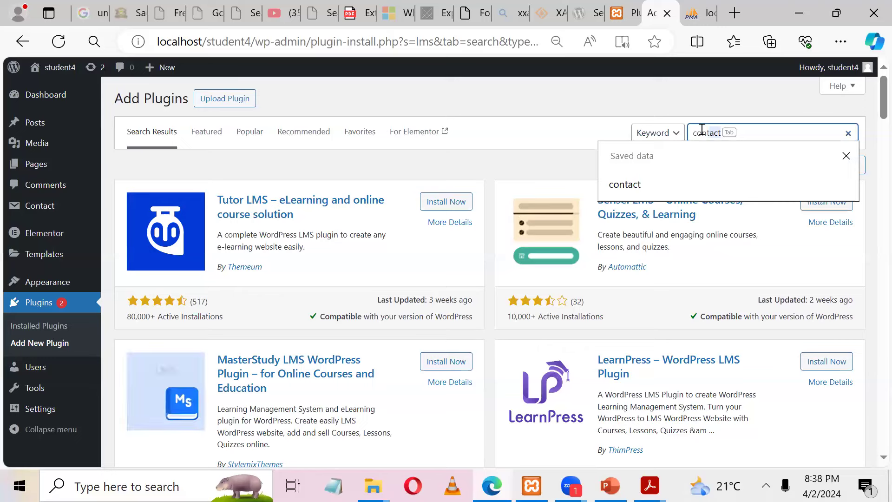
text(t)
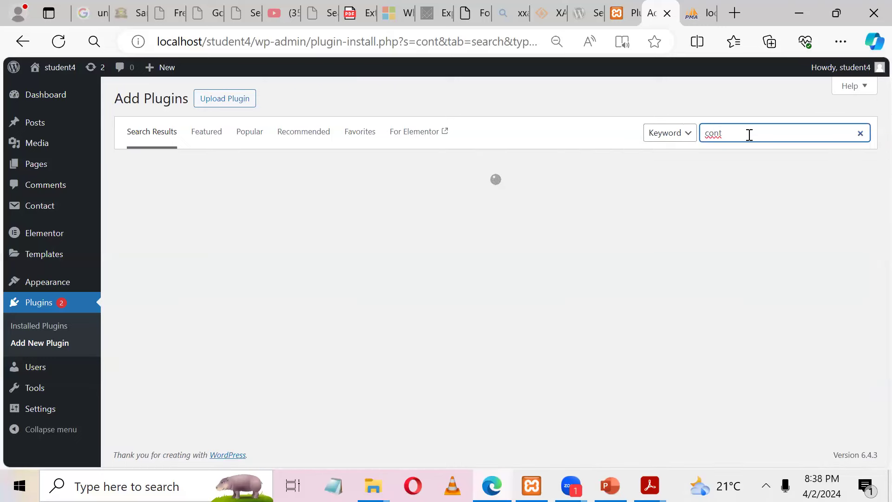
text(act)
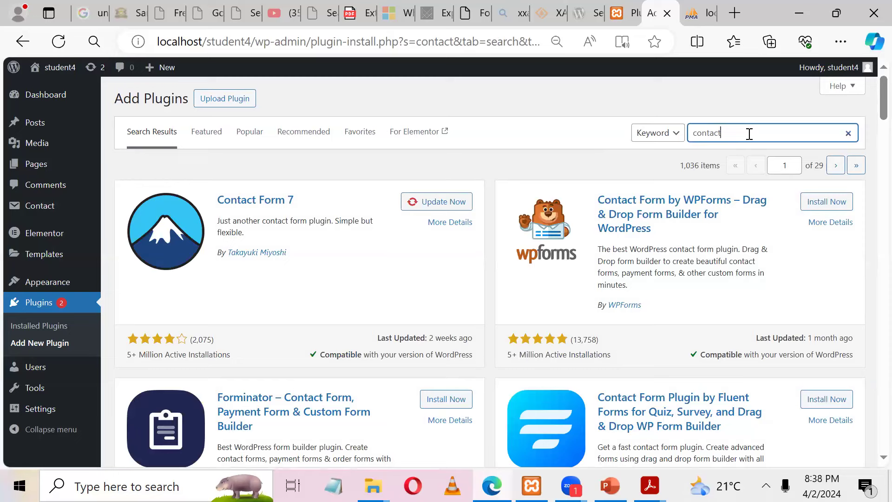
drag(680, 166, 702, 165)
click(681, 164)
click(582, 156)
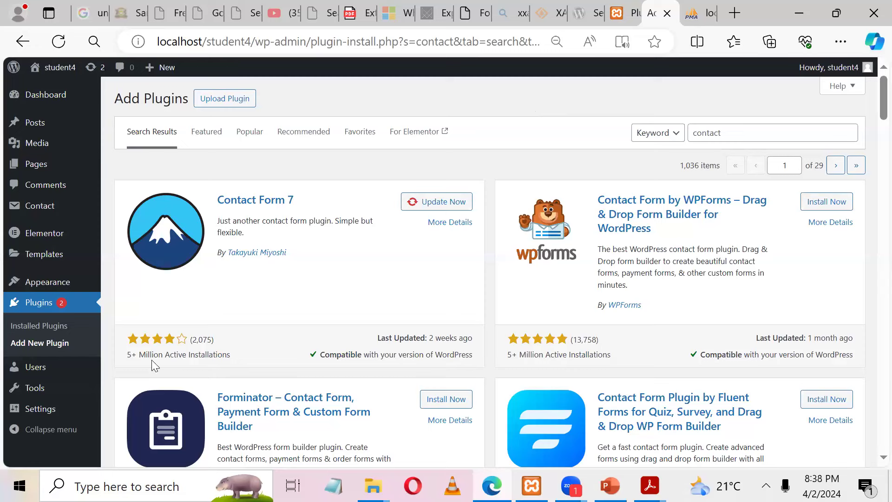
drag(132, 350, 185, 341)
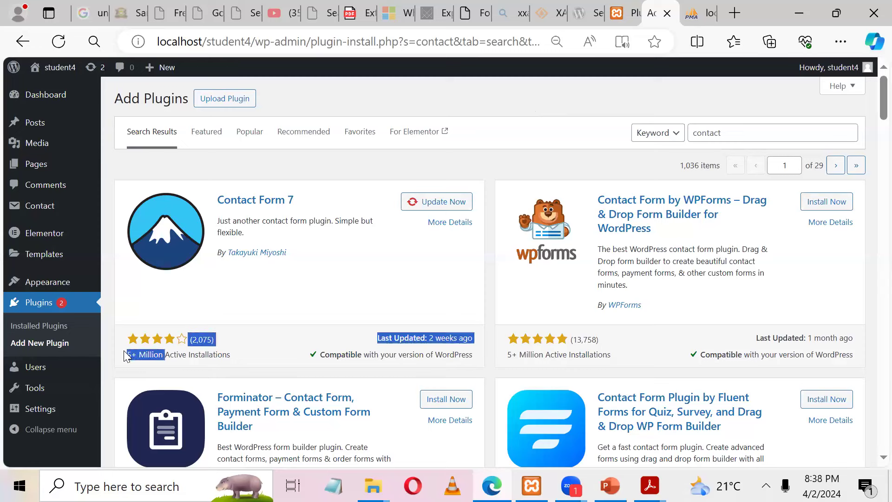
click(459, 109)
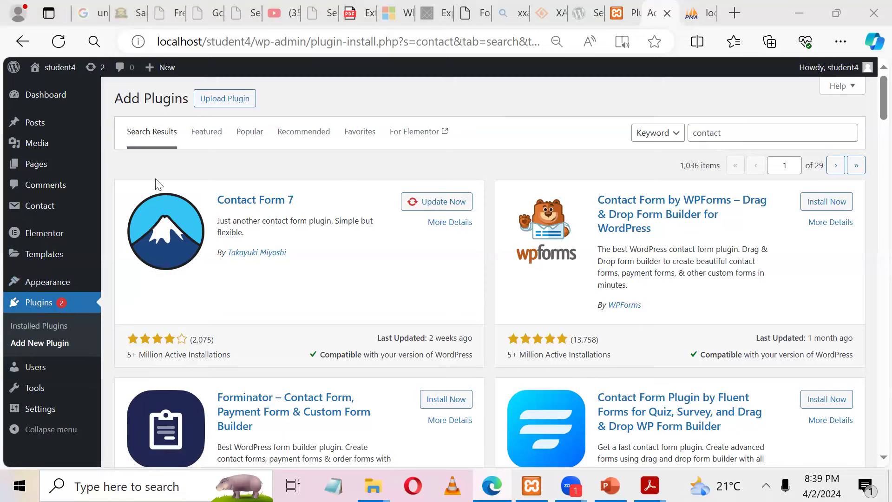
Step: Choose simply-static.zip in the Upload Plugin form
click(235, 100)
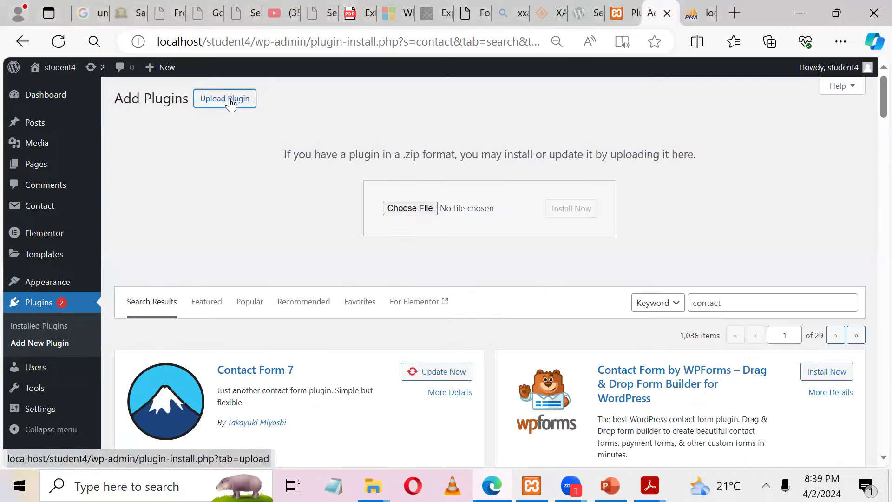
click(410, 209)
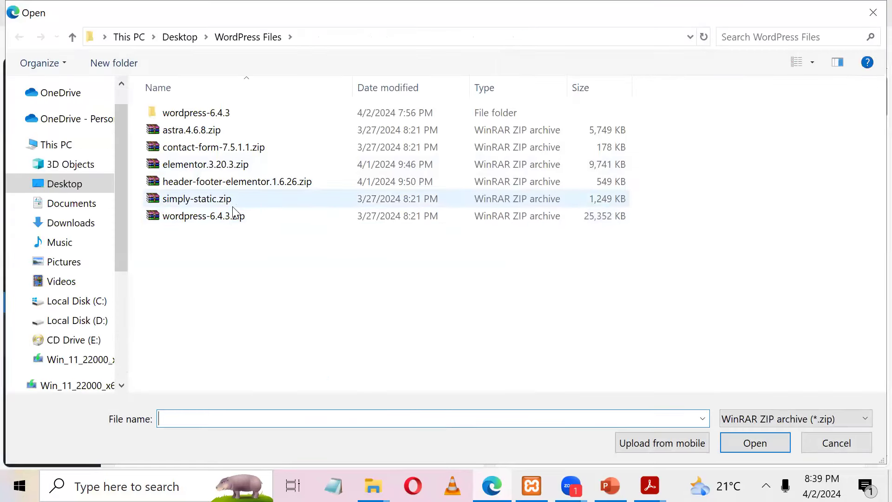
click(223, 198)
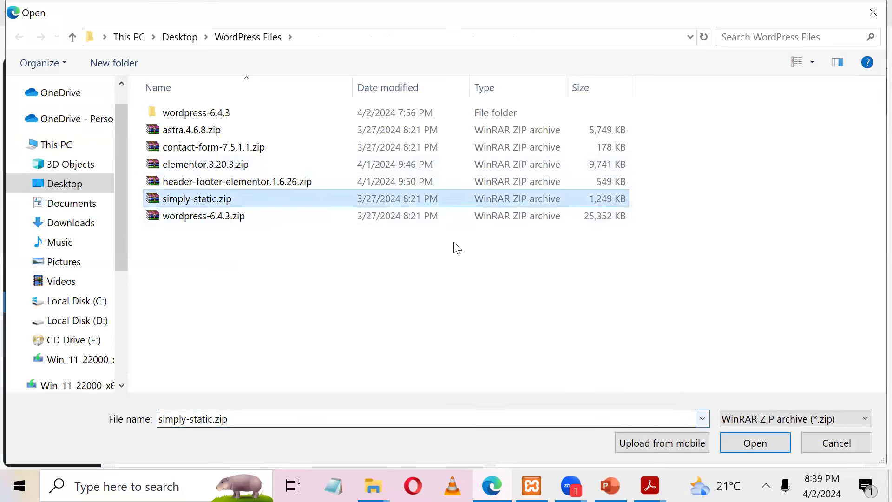
click(764, 443)
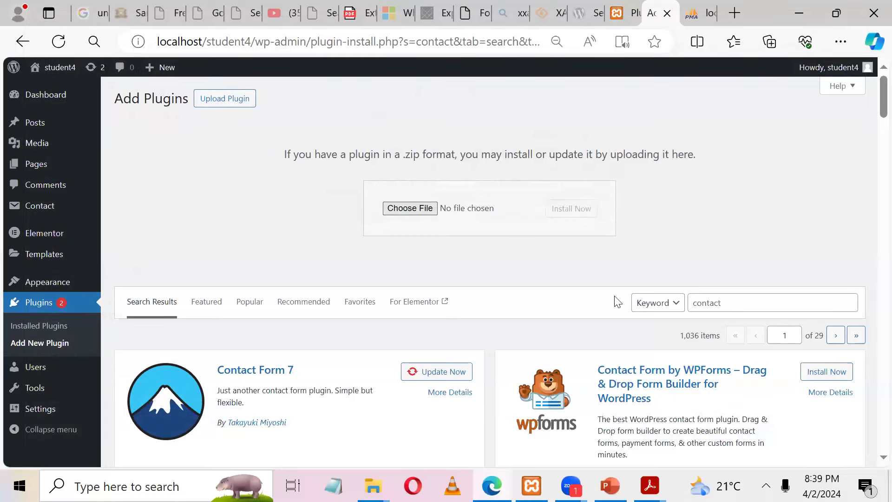
Step: Install and activate Simply Static 3.1.6.1, then look over its new sidebar menu
click(579, 208)
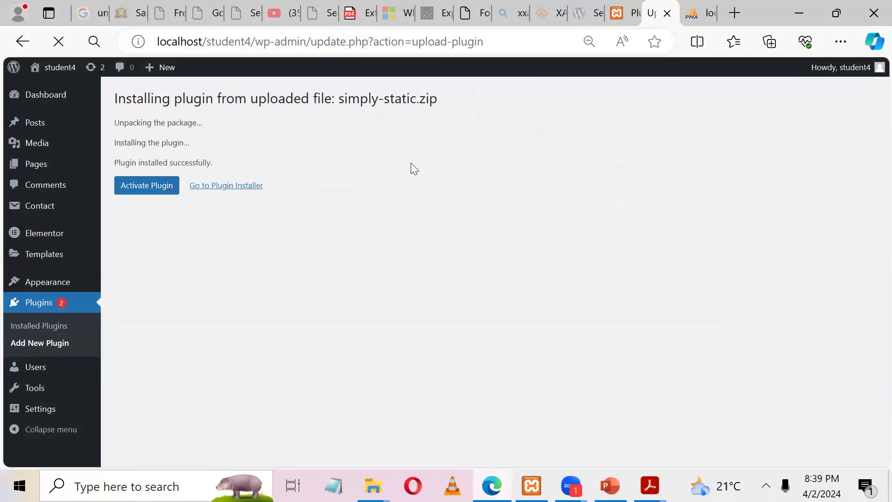
click(153, 185)
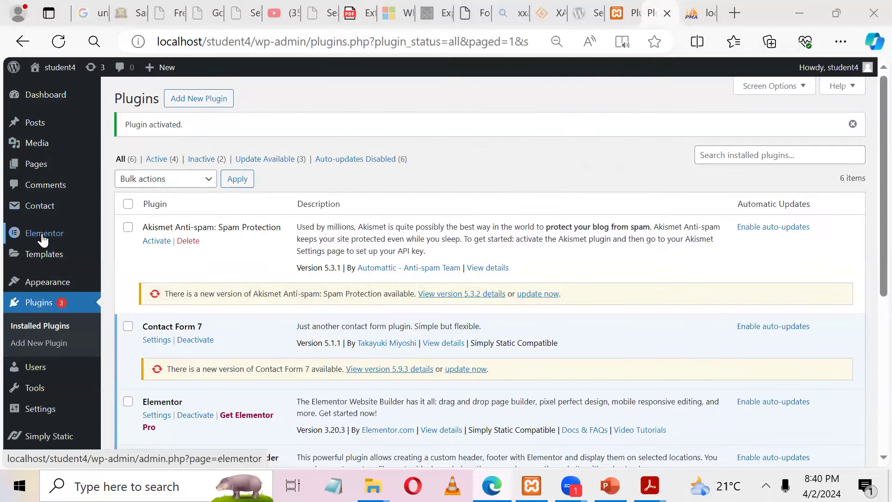
mouse_move(59, 286)
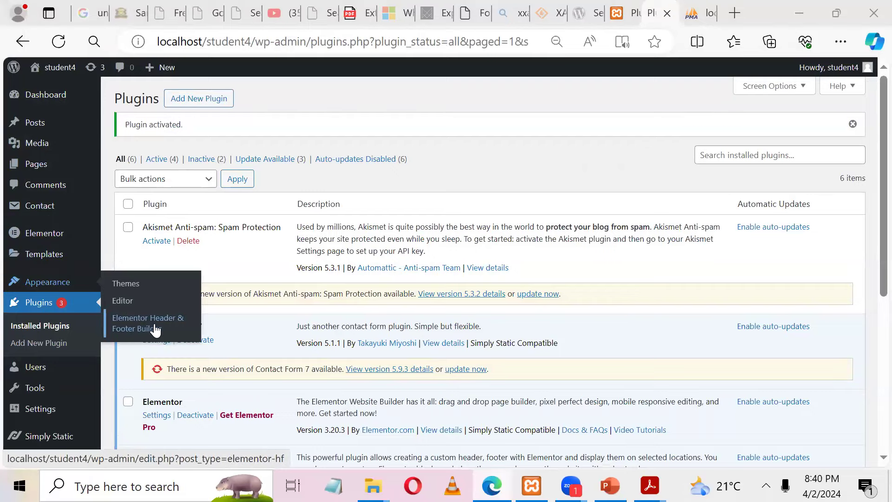
scroll(282, 396, down, 3)
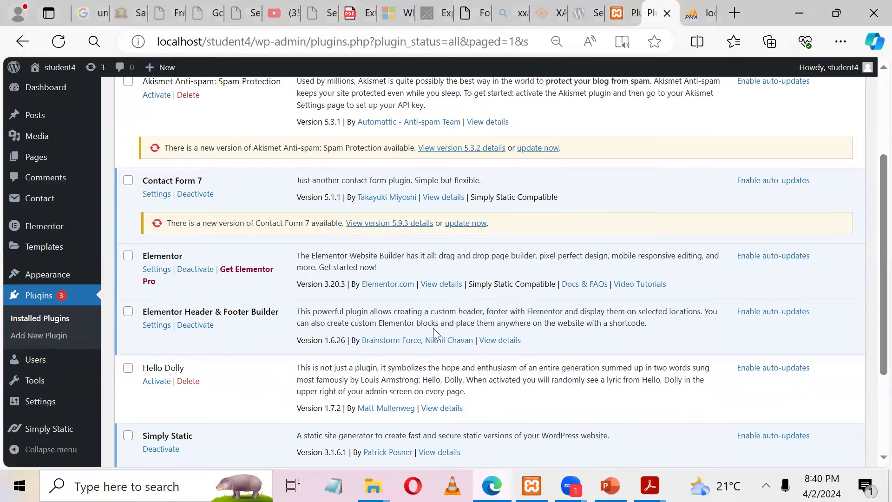
mouse_move(46, 434)
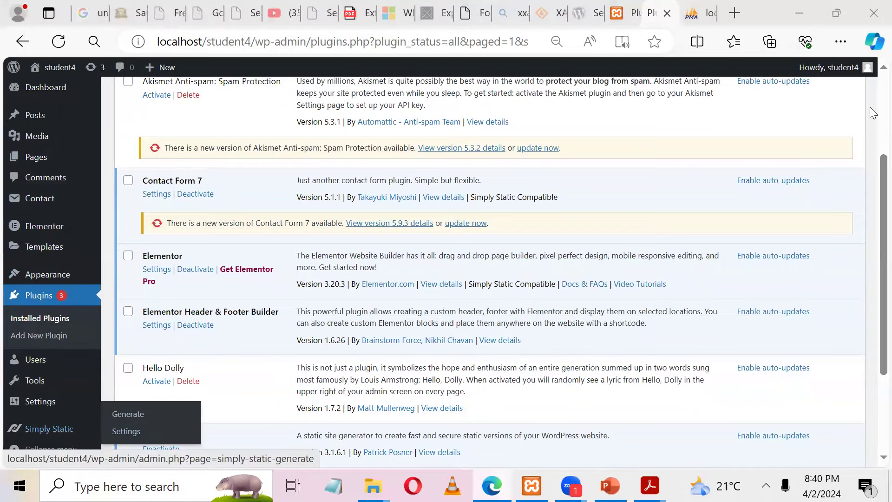
scroll(874, 113, up, 3)
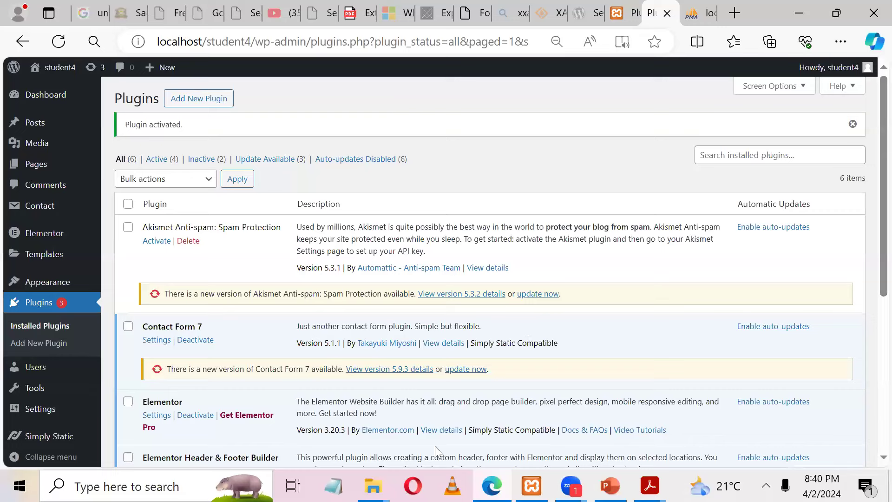
mouse_move(58, 68)
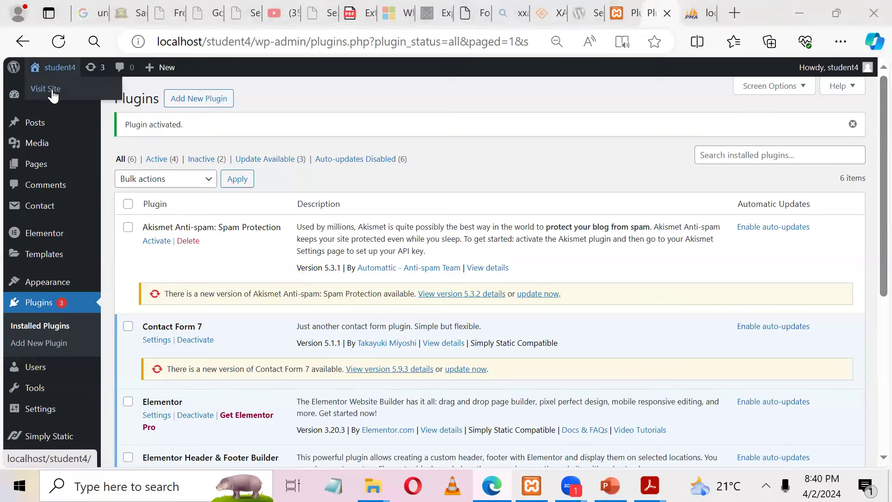
Step: Visit the student4 home page and scroll through its innovation-and-sustainability layout
click(53, 93)
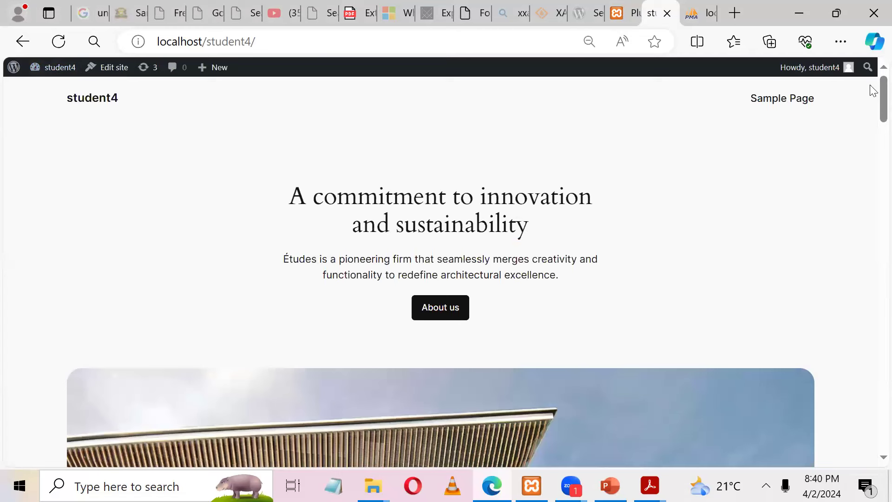
drag(312, 197, 513, 266)
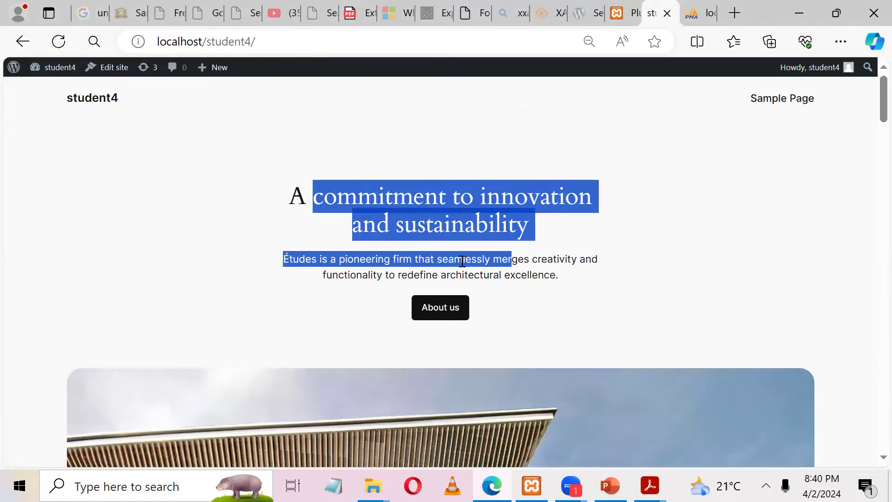
scroll(873, 124, down, 5)
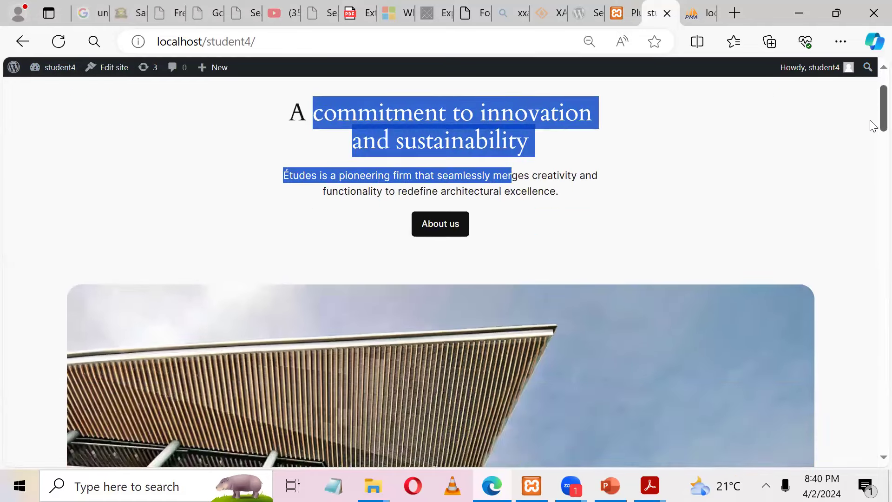
scroll(869, 139, down, 8)
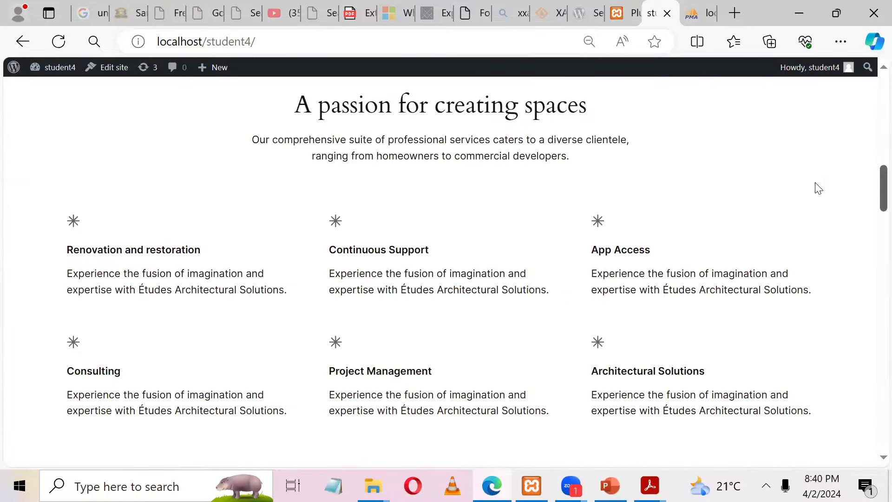
scroll(870, 199, down, 10)
drag(873, 377, 873, 114)
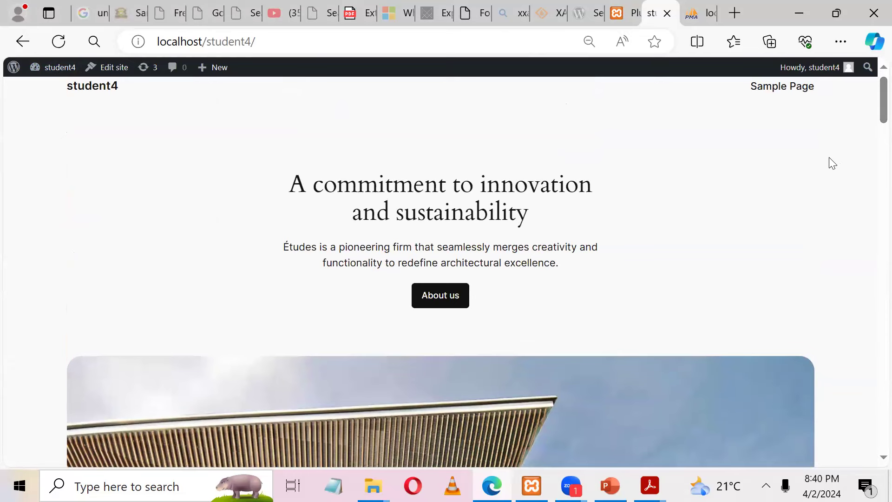
mouse_move(871, 86)
mouse_down()
mouse_move(871, 148)
mouse_move(870, 85)
mouse_up()
Step: Upload astra.4.6.8.zip through Appearance > Themes > Add New Theme and install it
mouse_move(65, 80)
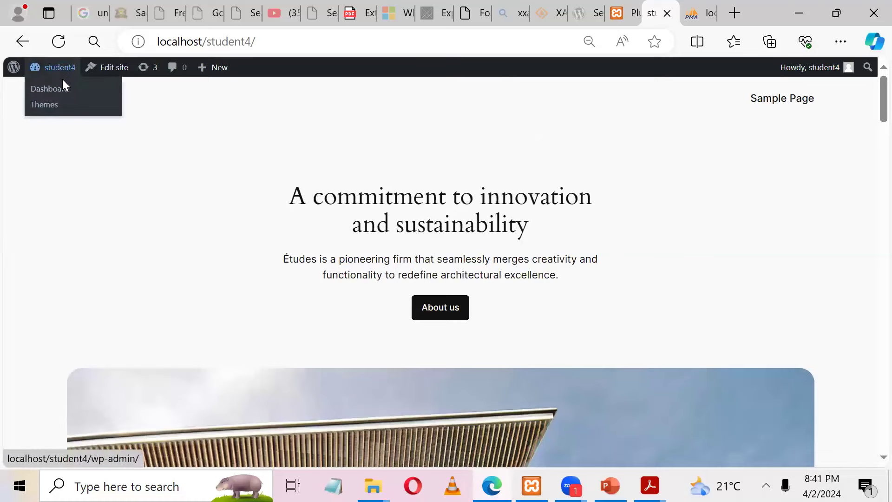
click(51, 110)
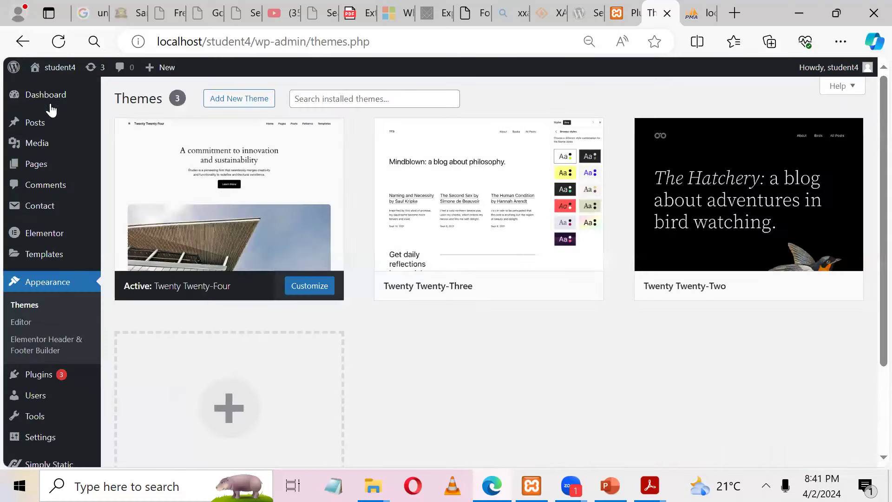
click(252, 101)
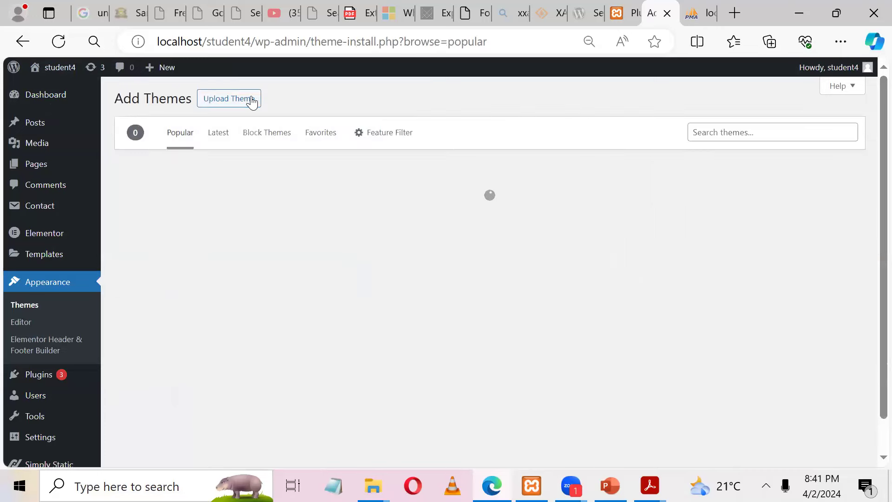
click(239, 106)
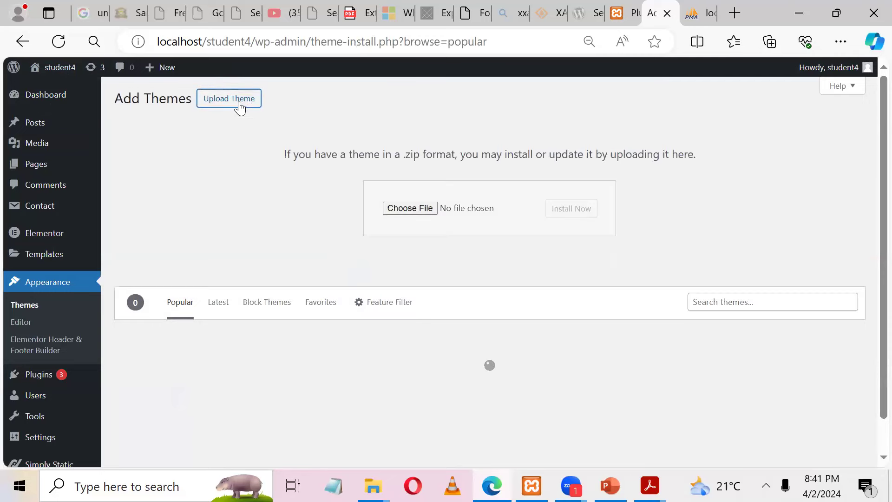
click(410, 208)
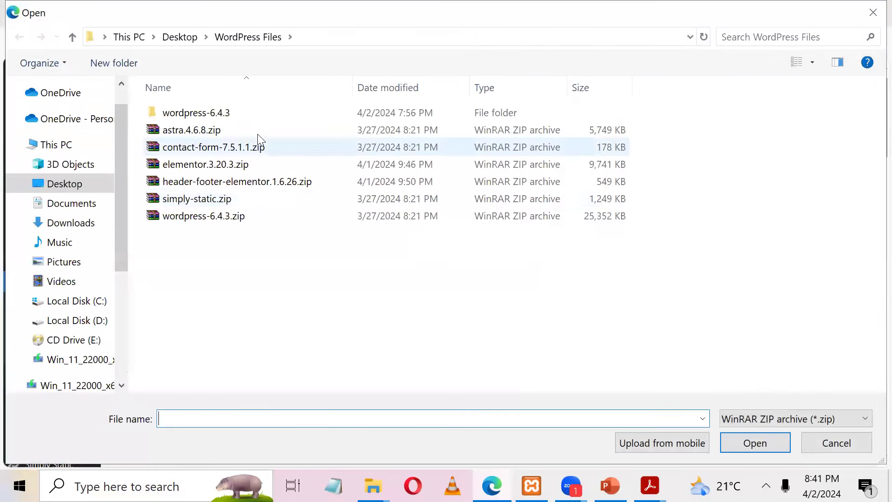
click(251, 131)
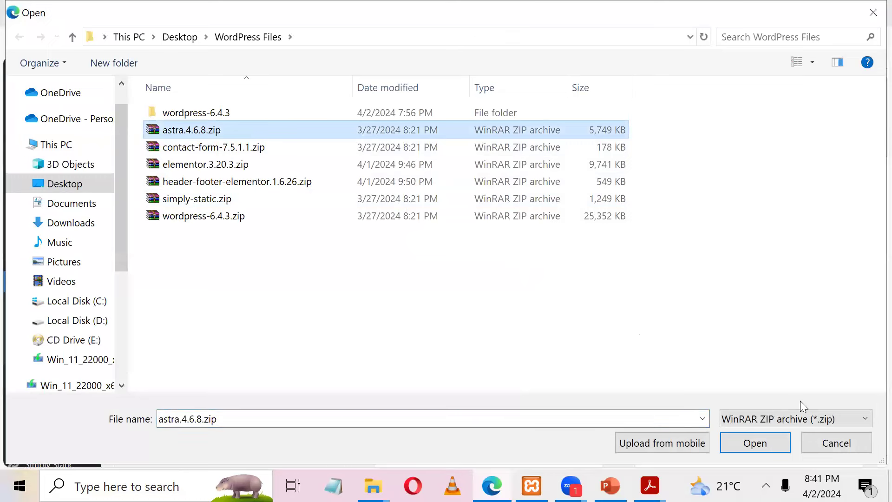
click(757, 444)
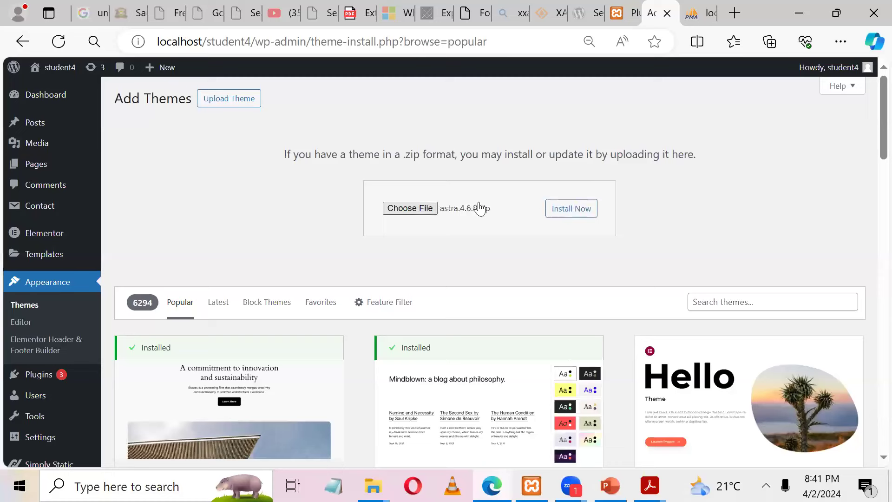
click(558, 215)
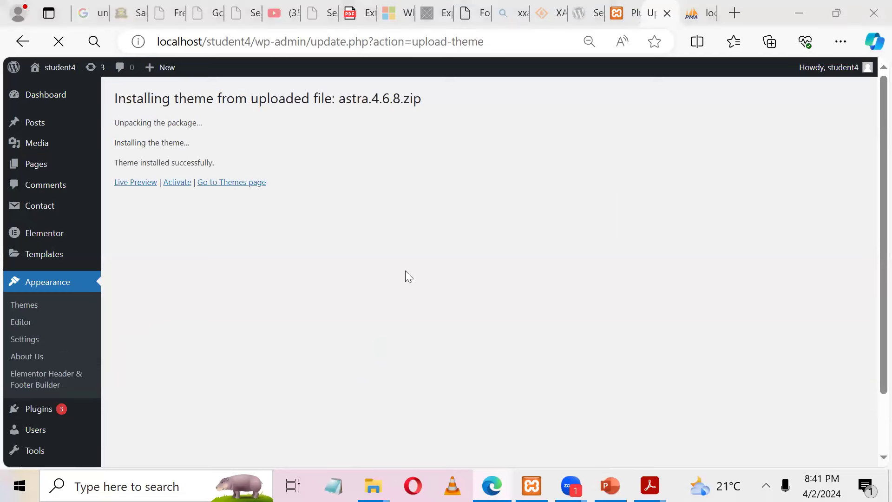
Step: Activate the newly installed Astra theme and open the live site in a background tab
click(170, 184)
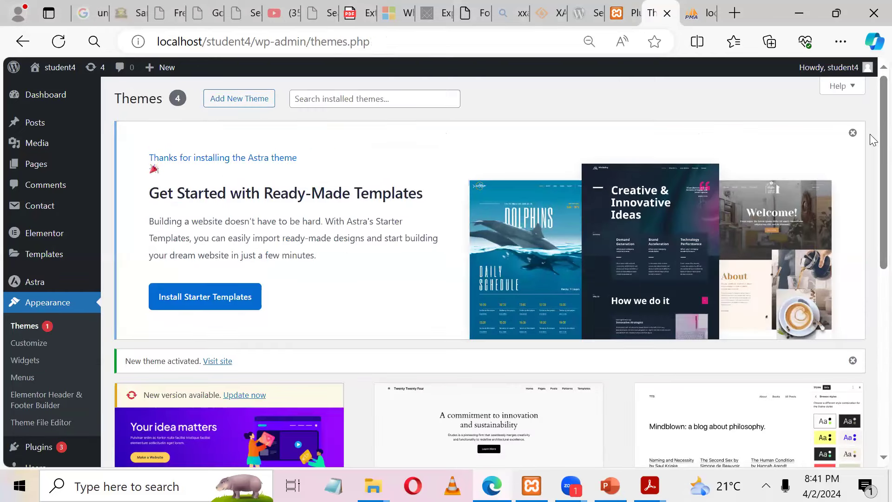
scroll(872, 288, down, 3)
scroll(872, 279, up, 5)
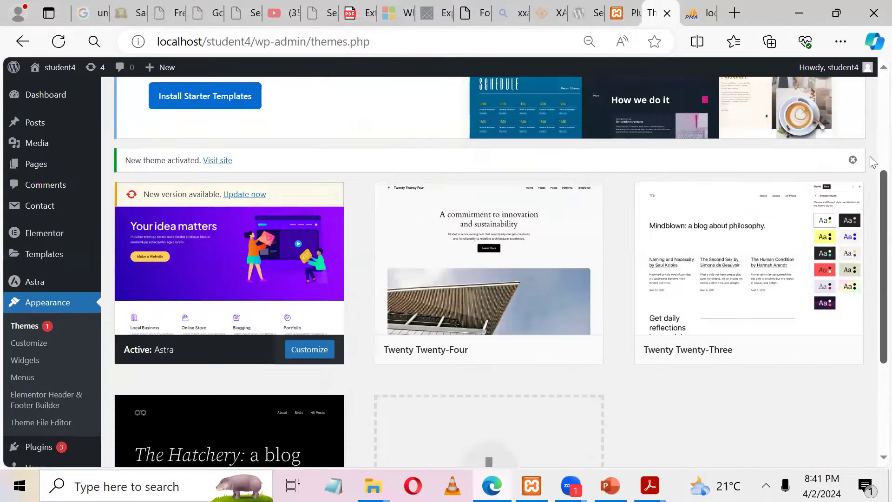
mouse_move(59, 66)
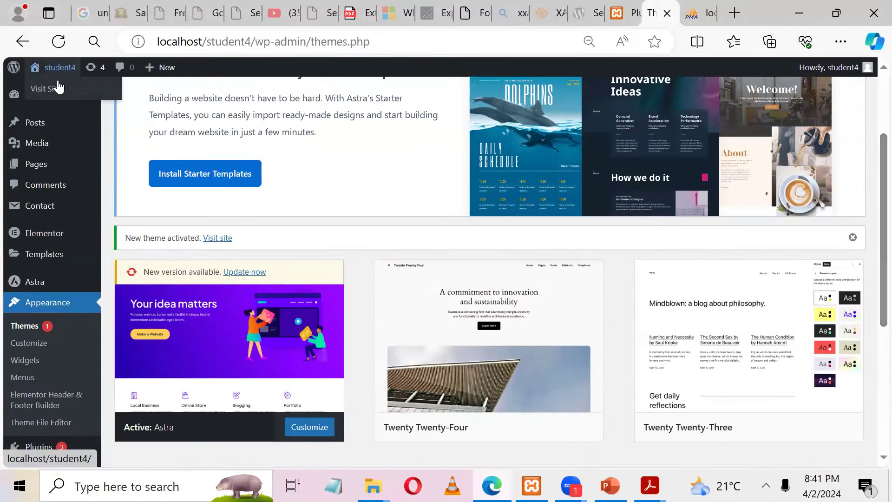
middle_click(54, 89)
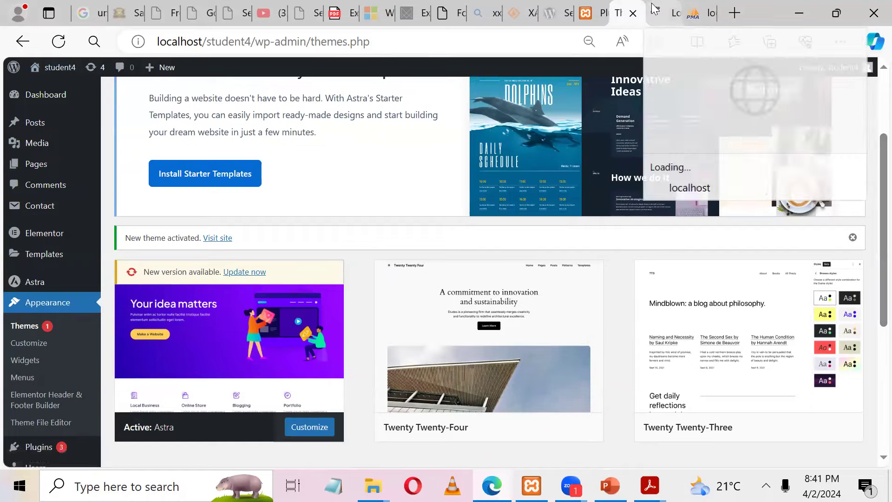
Step: View the Astra-styled home page with its Hello world! post in a separate window, then return to the Dashboard
click(656, 13)
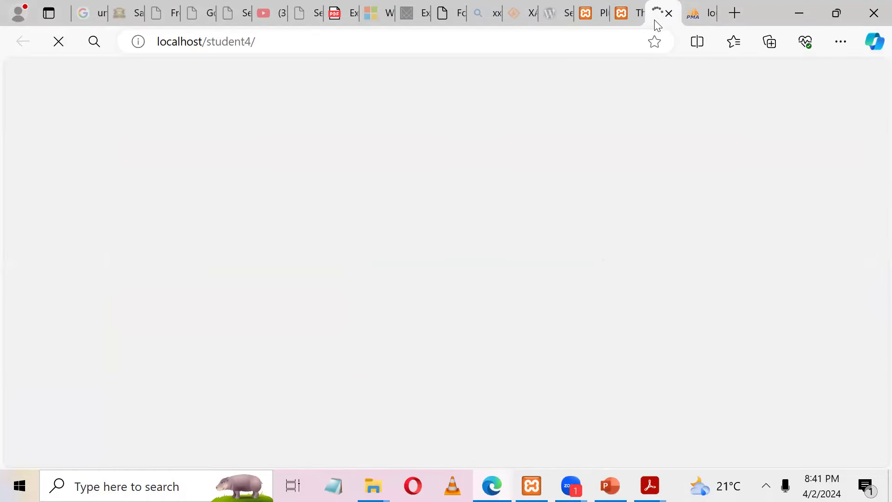
drag(635, 163, 412, 6)
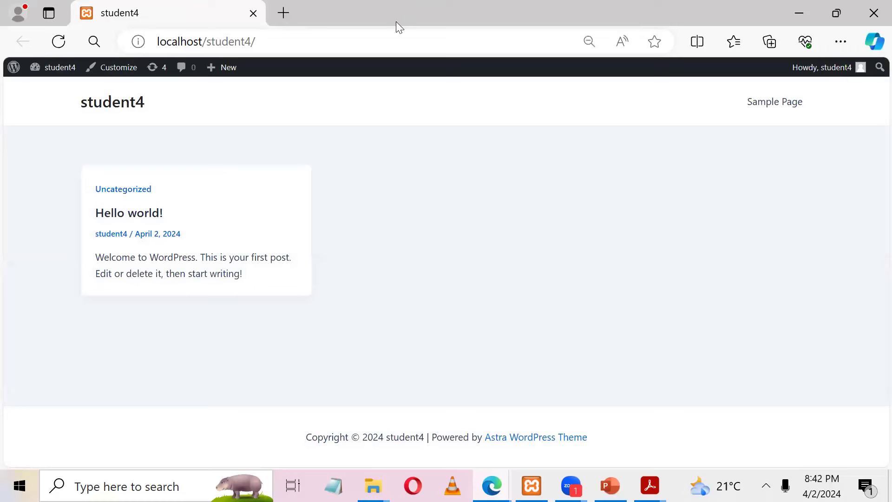
drag(55, 135, 380, 319)
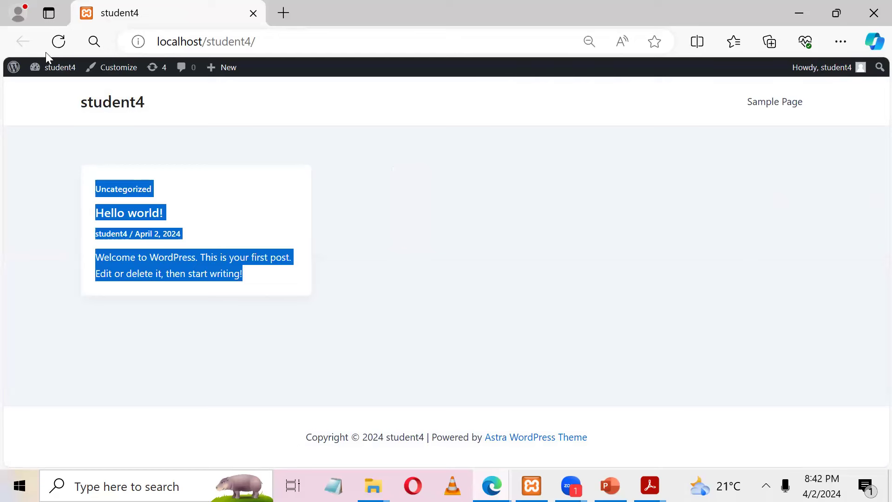
mouse_move(51, 71)
click(50, 89)
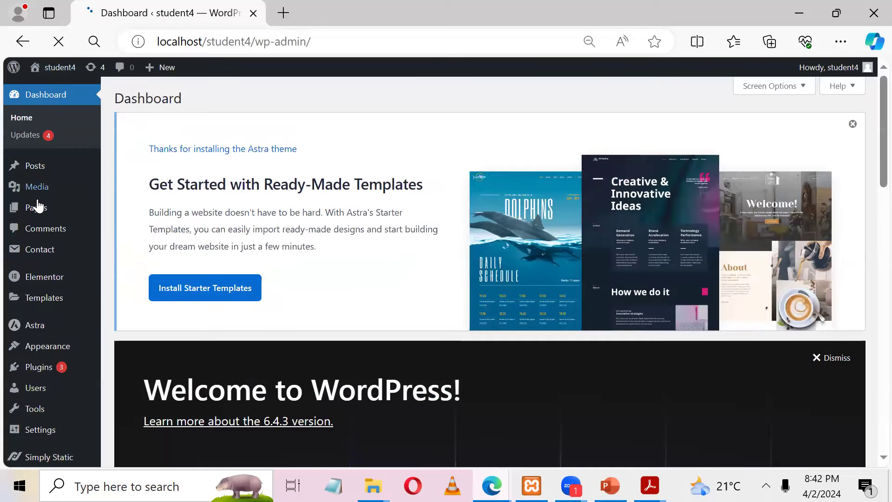
Step: Bulk-trash the Privacy Policy and Sample Page pages, then open All Posts
mouse_move(37, 207)
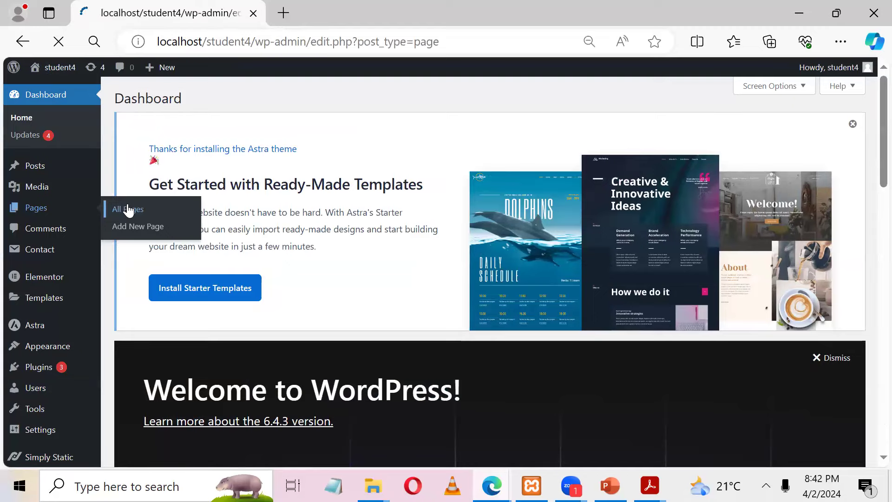
scroll(857, 279, down, 3)
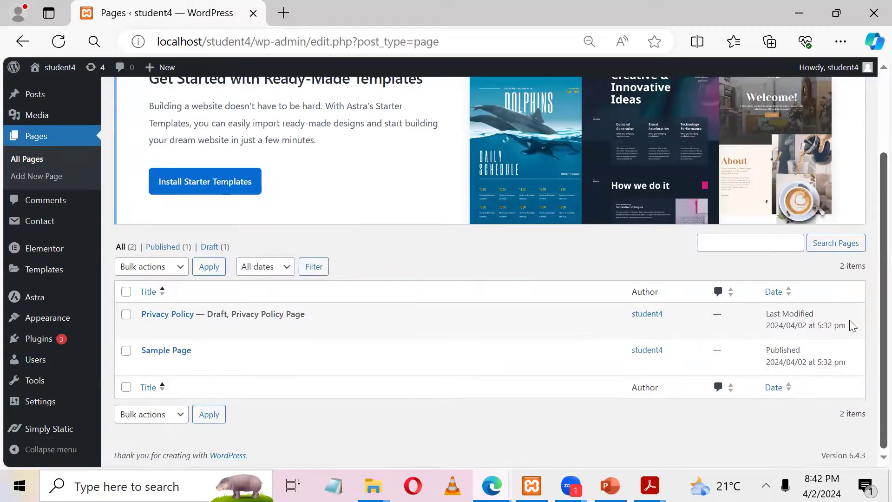
click(126, 293)
click(162, 269)
click(155, 309)
click(210, 266)
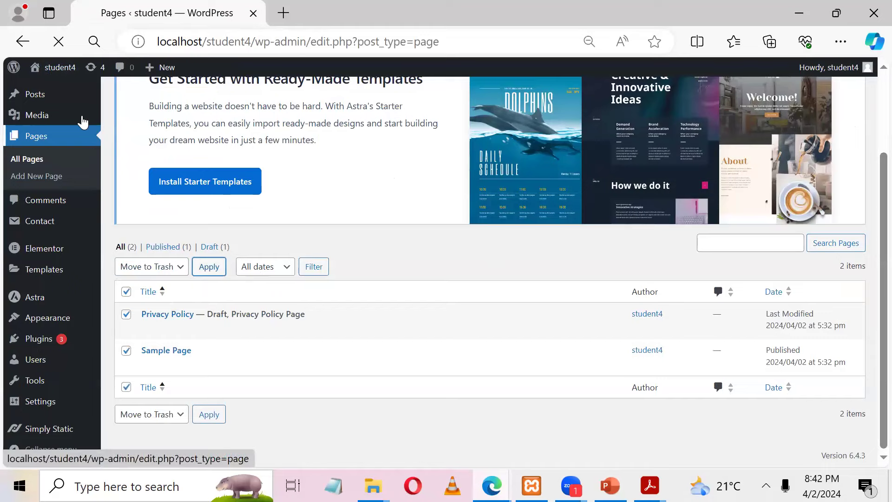
mouse_move(80, 120)
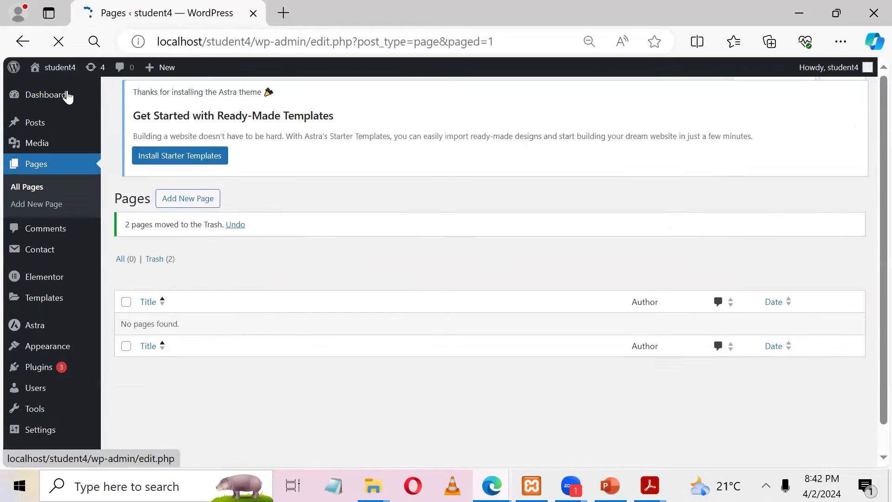
click(150, 125)
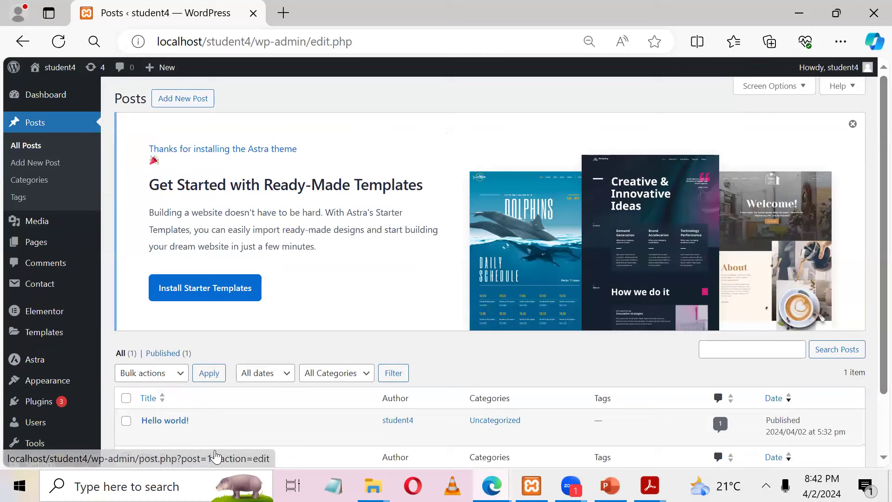
Step: Select the Hello world! post and trash it with the Move to Trash bulk action
click(126, 399)
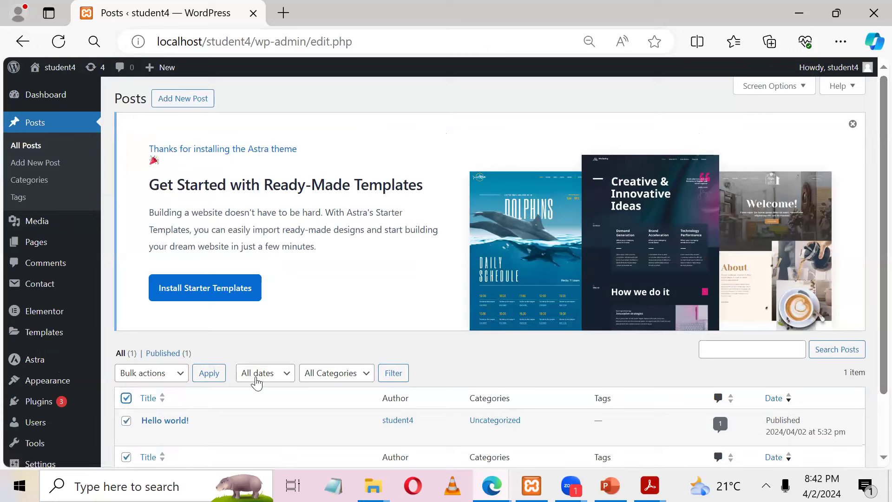
click(186, 375)
click(168, 414)
click(207, 380)
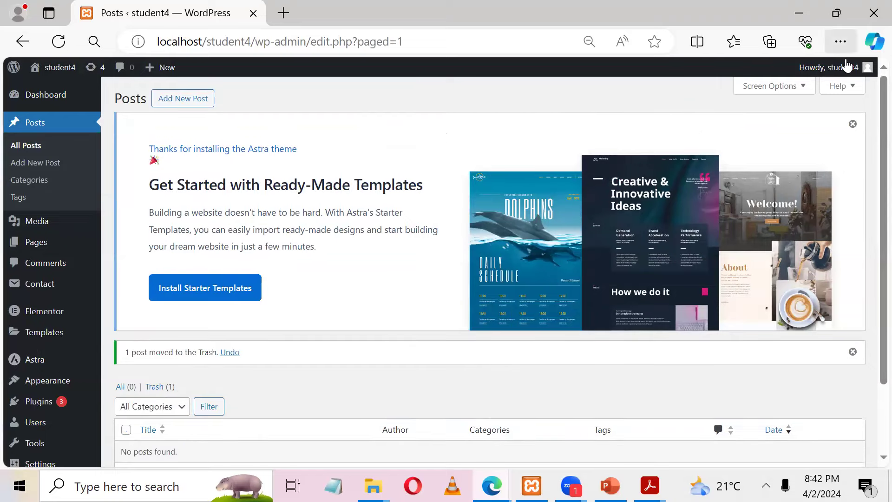
Step: Log out of the admin and correct the username on the login form
mouse_move(846, 67)
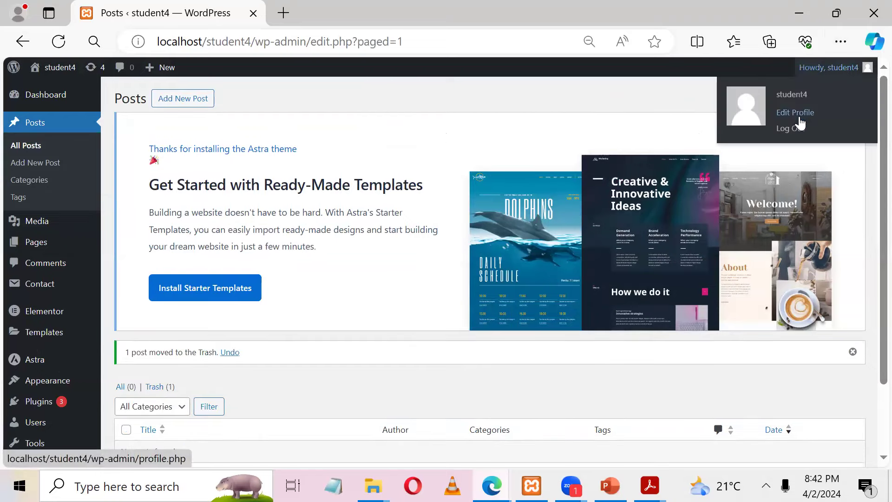
click(797, 132)
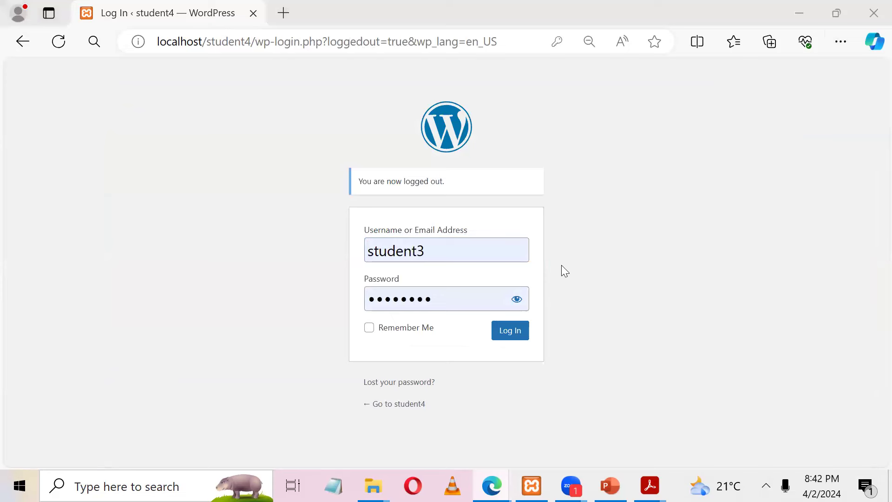
click(458, 251)
key(BackSpace)
text(4)
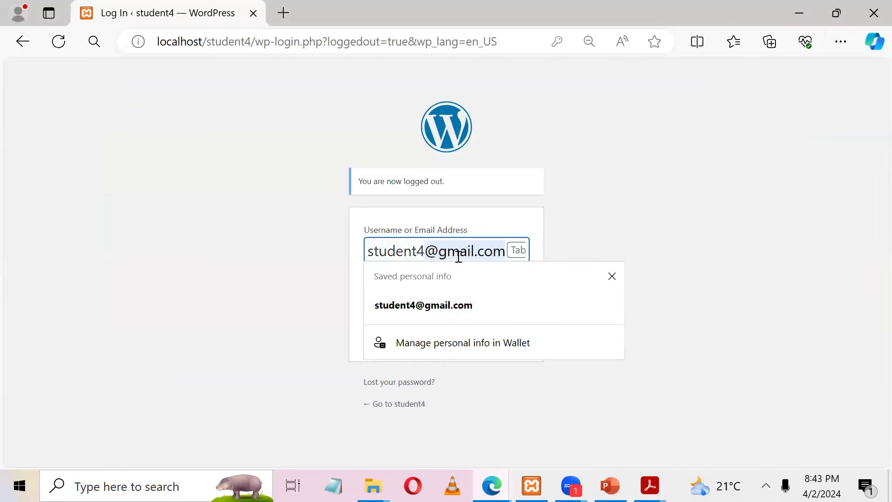
key(BackSpace)
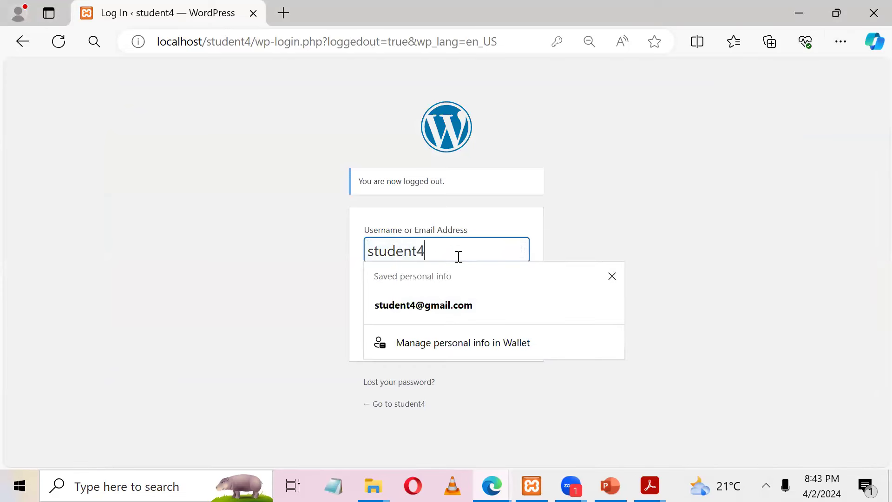
key(Tab)
Step: Correct the account password and log back in to the Dashboard
click(439, 298)
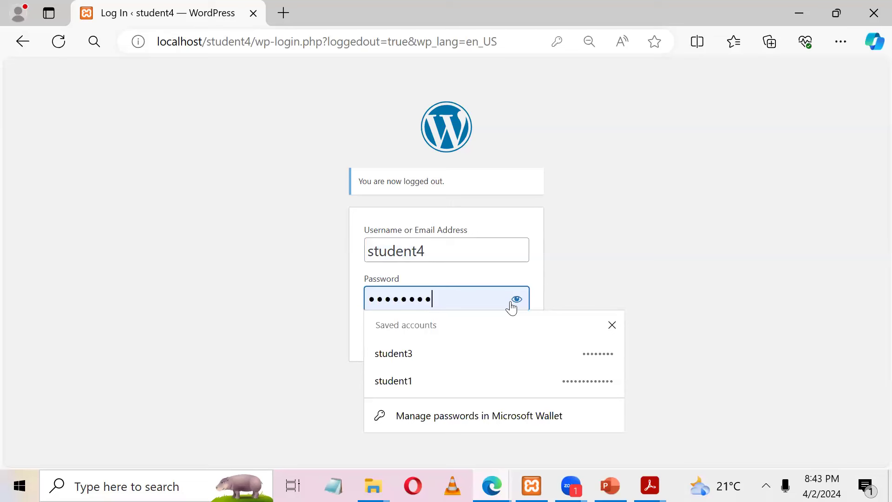
click(516, 300)
click(516, 300)
click(451, 301)
key(BackSpace)
text(4)
click(519, 335)
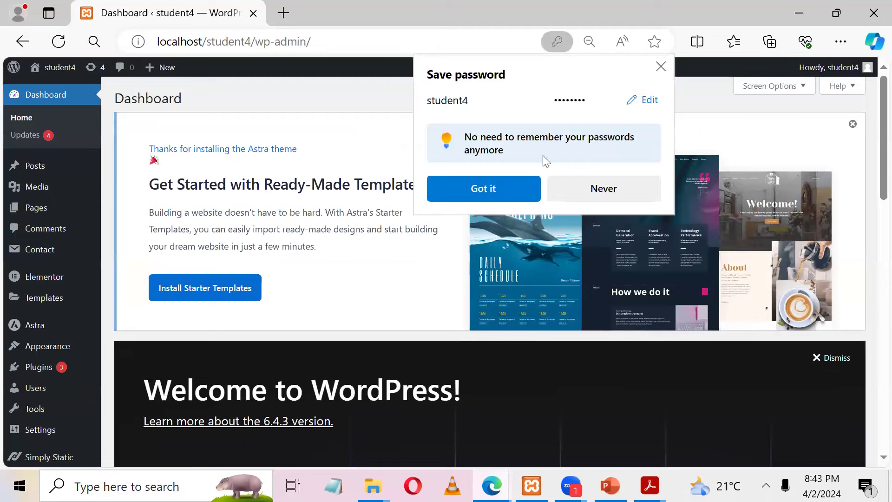
Step: Dismiss the save-password prompt and open the Pages > All Pages list
click(659, 69)
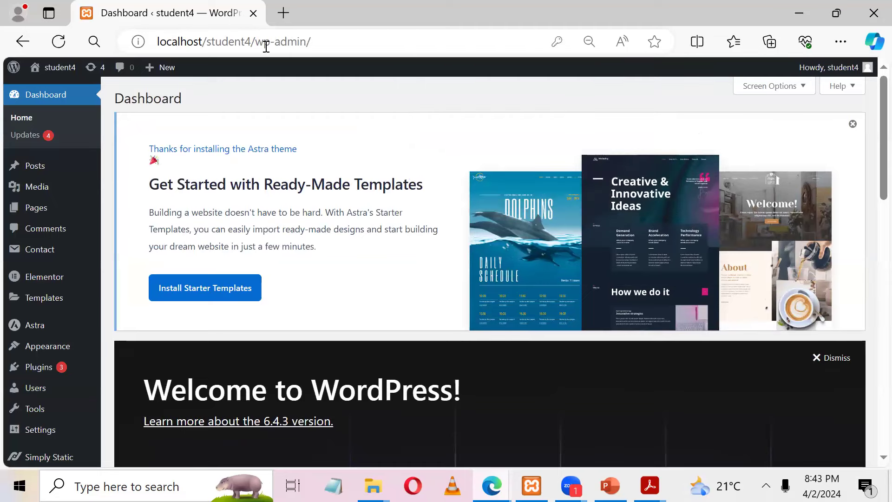
drag(262, 42, 454, 32)
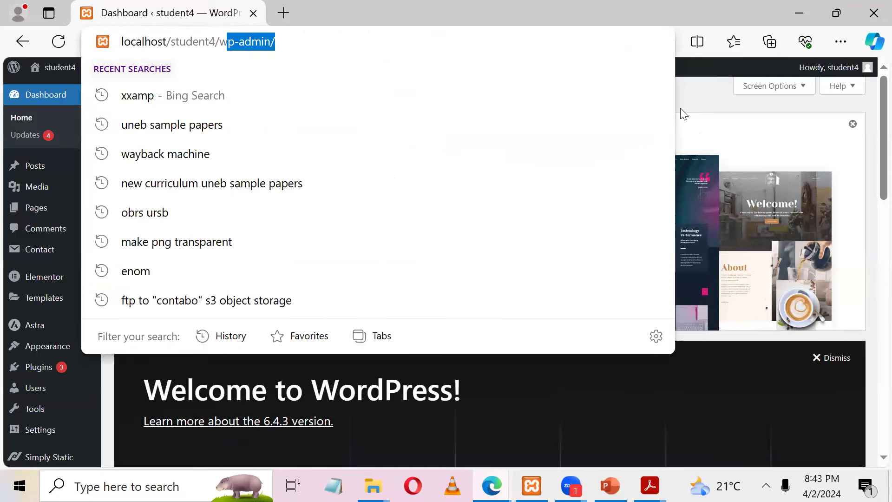
click(680, 108)
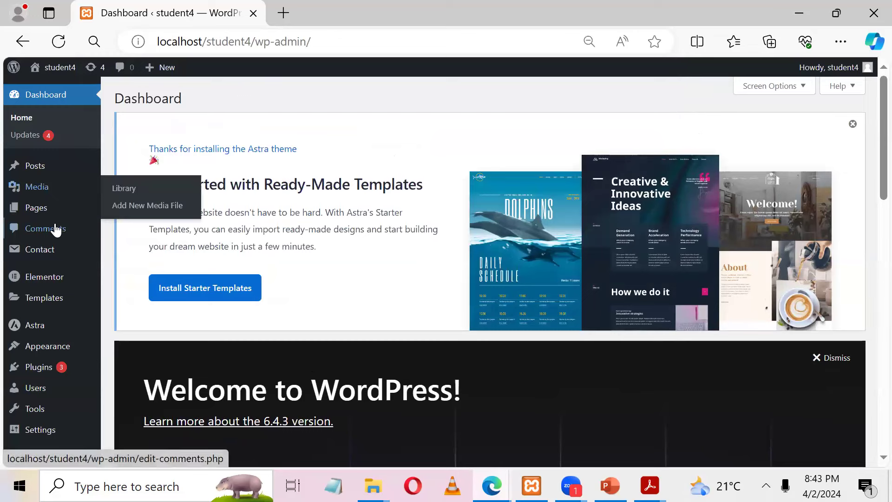
mouse_move(54, 217)
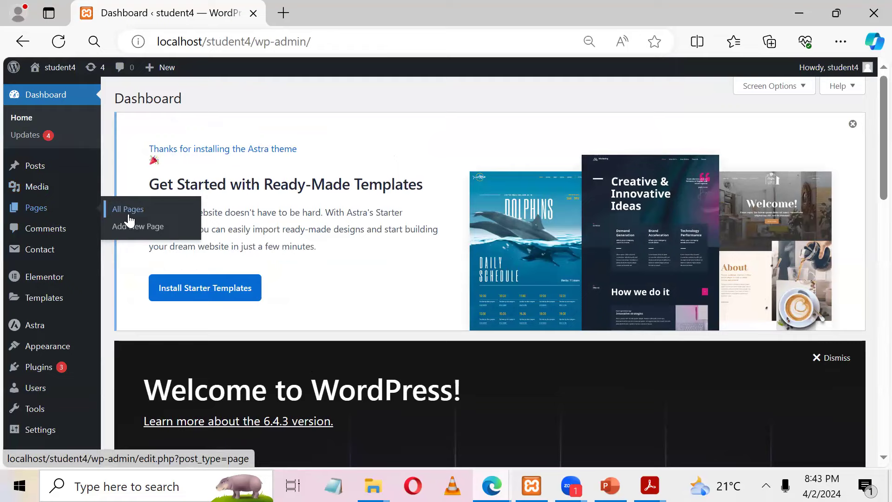
click(129, 218)
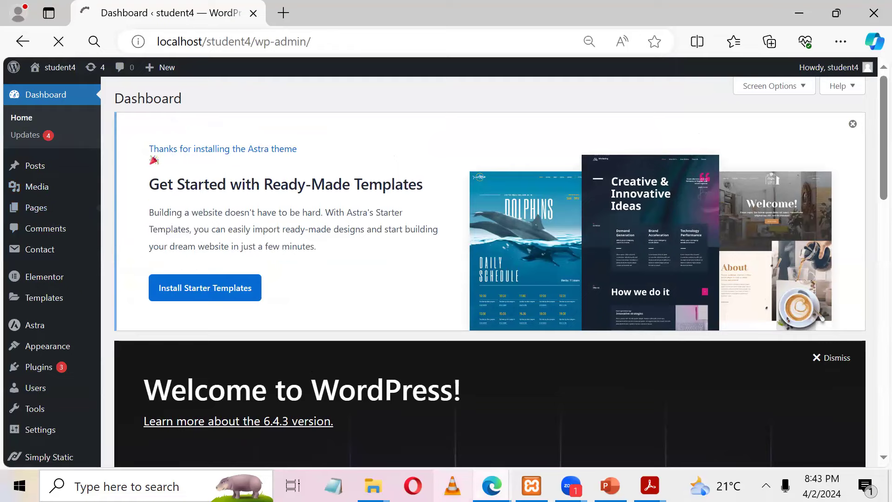
Step: Load the local ABCD High School application form in a new tab, then return to the Pages list
mouse_move(491, 486)
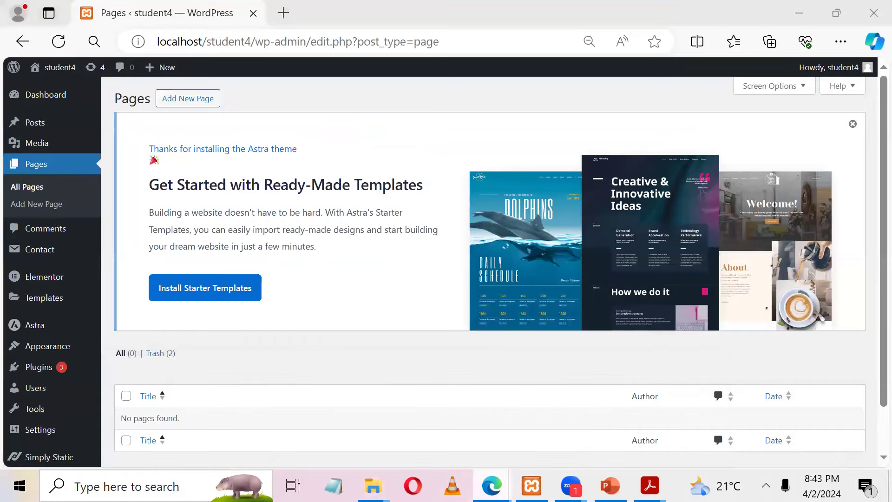
click(404, 404)
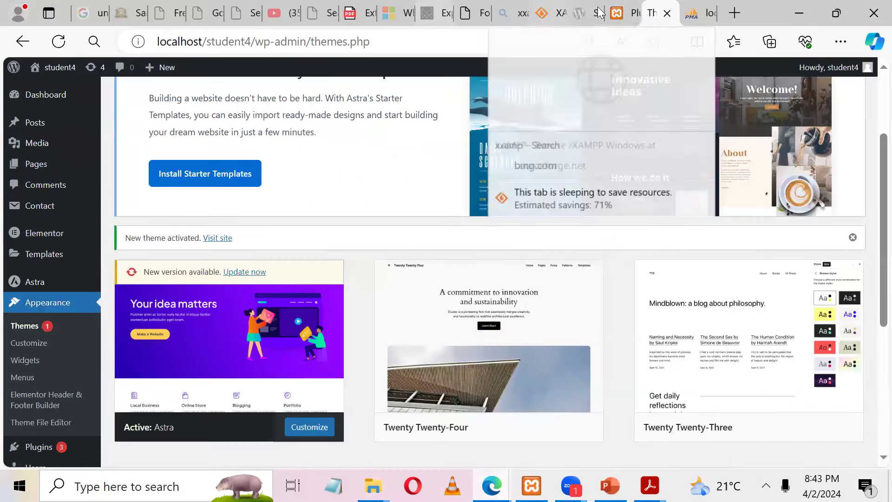
click(625, 13)
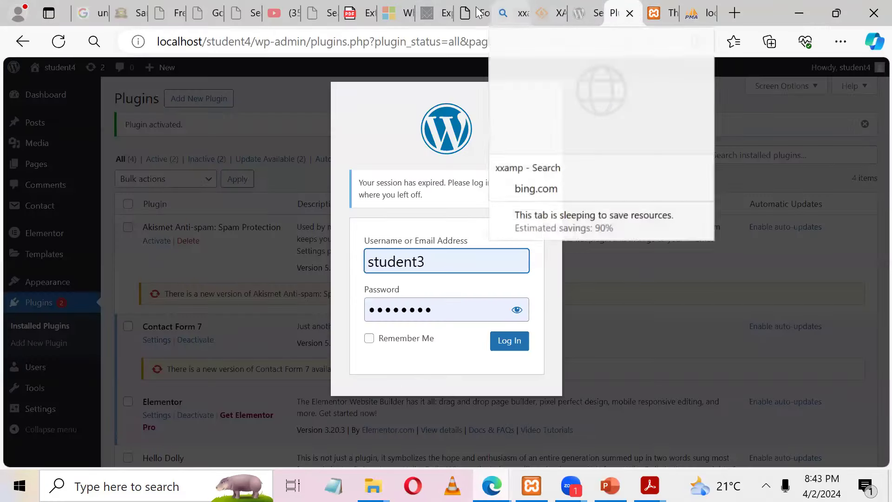
click(462, 14)
click(417, 47)
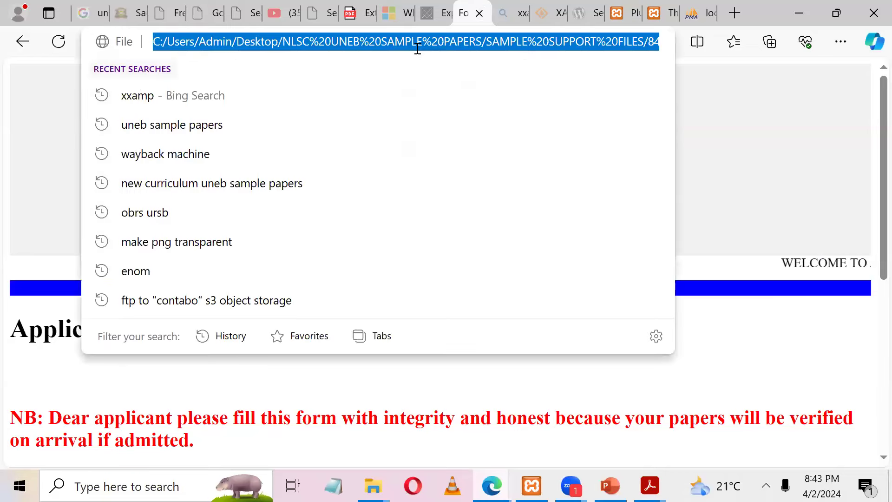
click(783, 18)
click(285, 12)
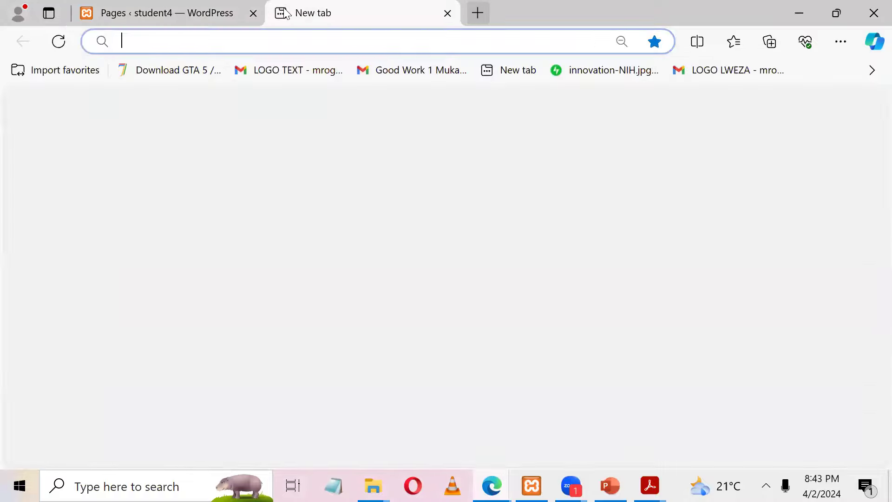
key(ctrl+v)
key(Return)
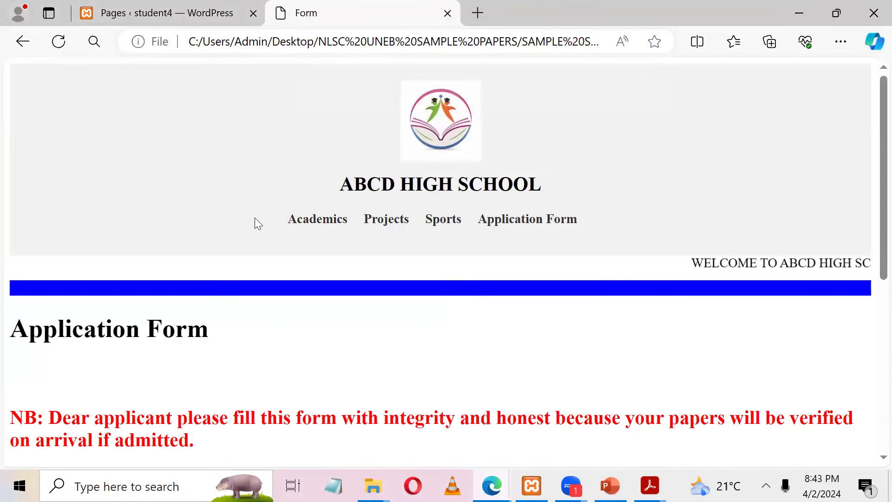
click(156, 11)
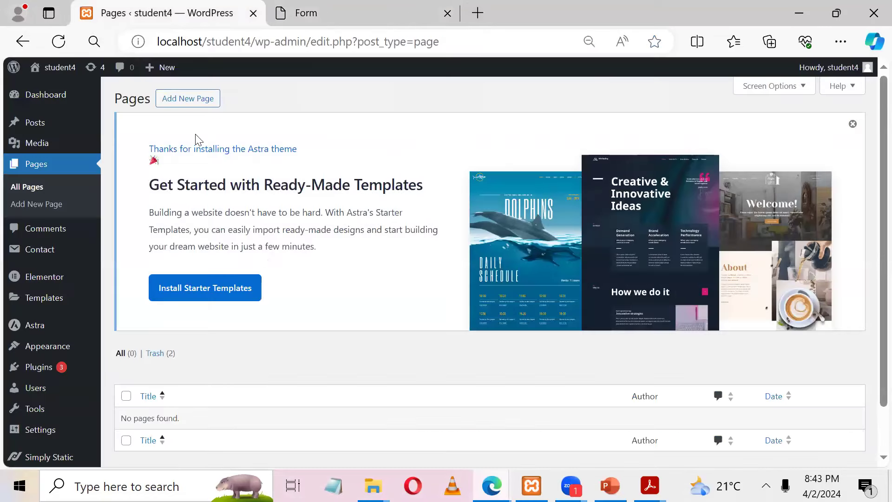
Step: Create a new page titled 'Home' and publish it
click(185, 103)
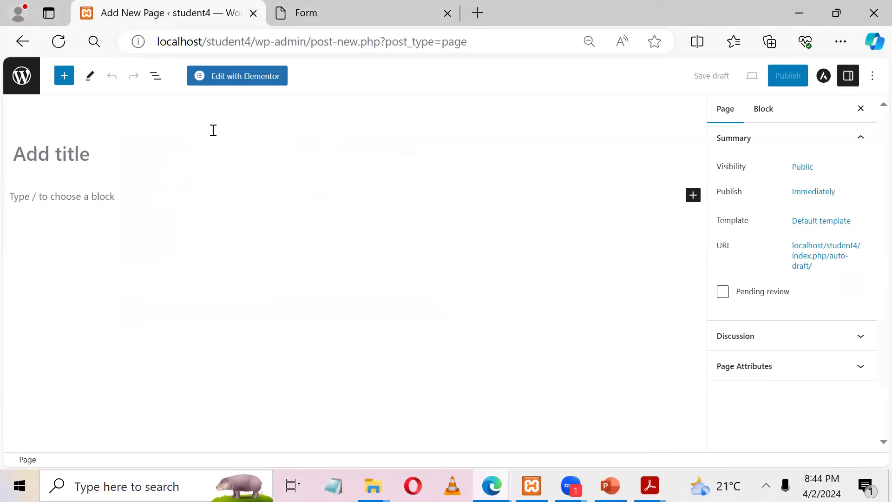
click(155, 155)
text(Home)
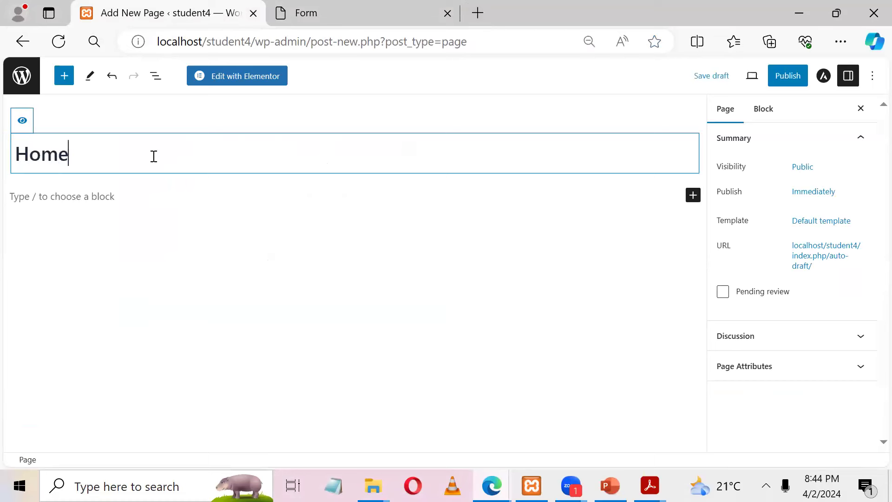
click(775, 75)
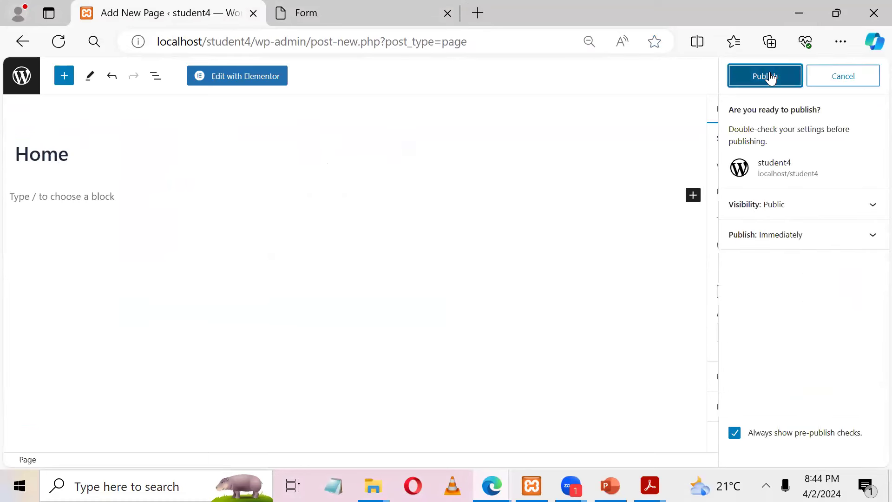
click(770, 76)
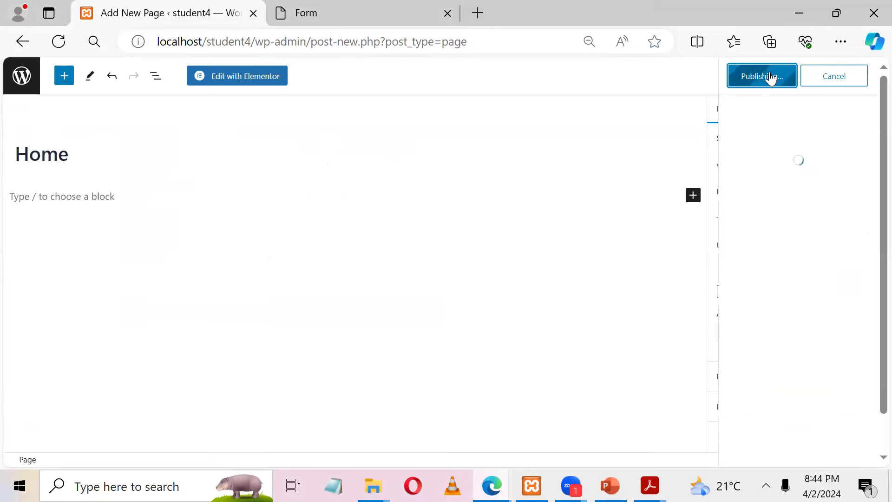
Step: Copy the Academics menu label from the reference school site and return to the Pages list
click(348, 8)
drag(269, 224, 351, 219)
key(ctrl+c)
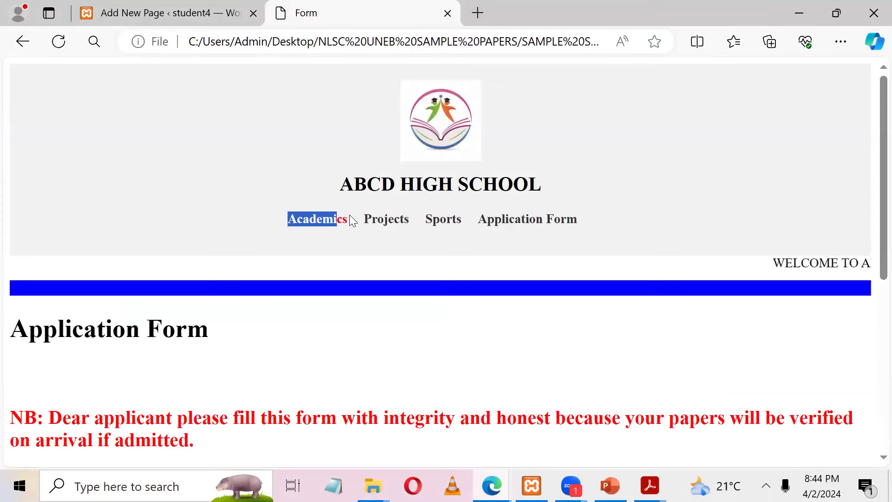
click(182, 9)
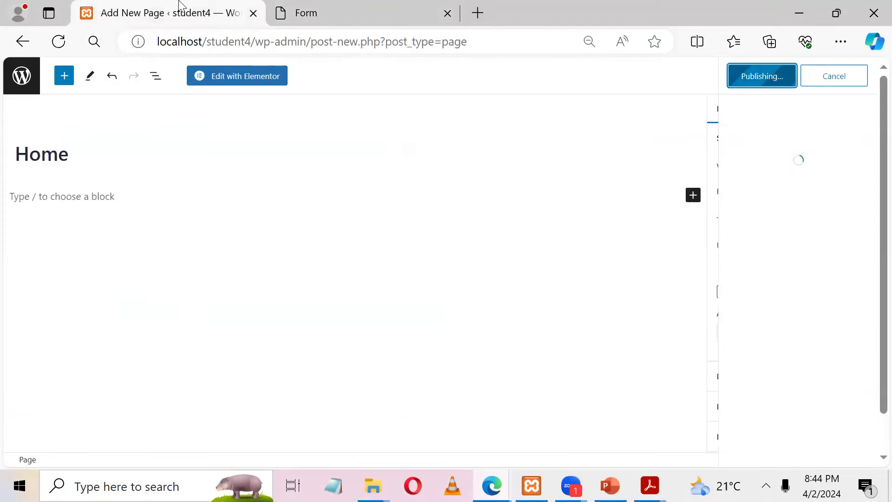
click(16, 82)
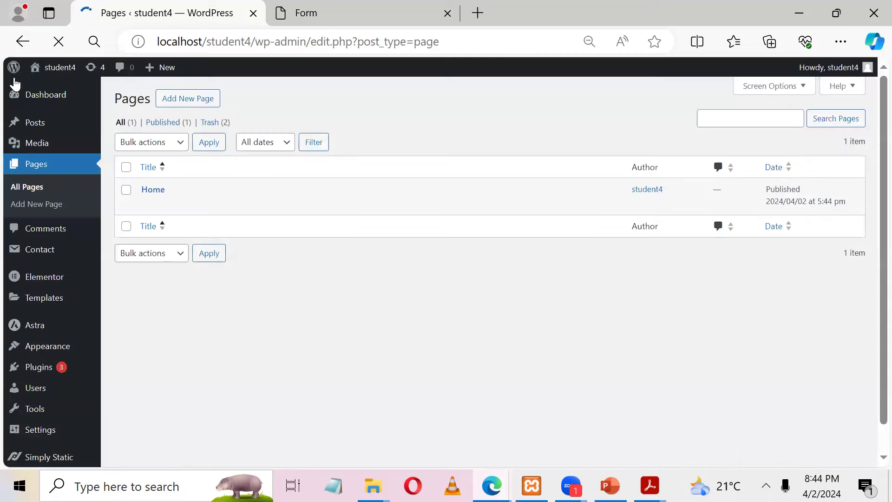
Step: Open three new-page editor tabs and publish a page titled 'Academics'
middle_click(179, 100)
middle_click(180, 100)
middle_click(177, 98)
middle_click(178, 99)
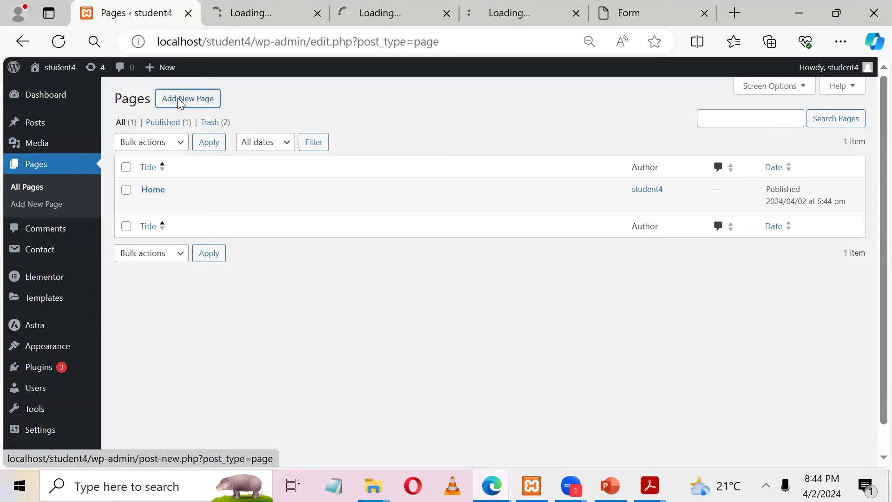
click(221, 3)
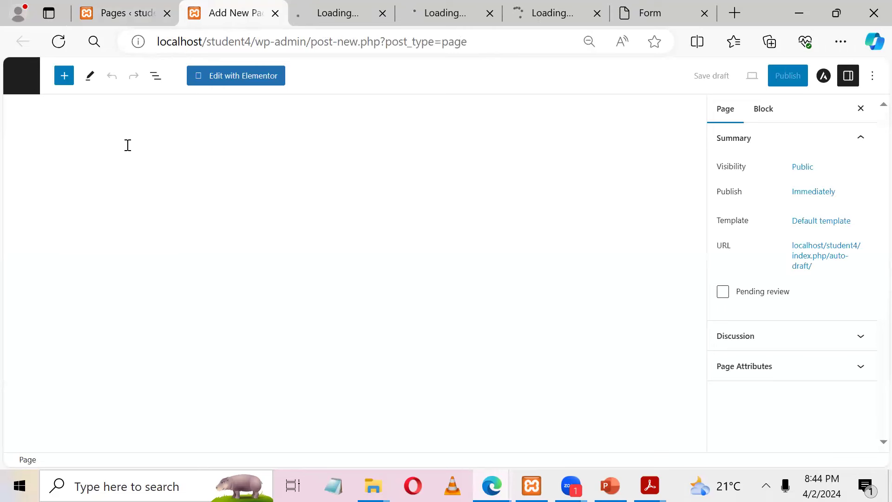
key(ctrl+v)
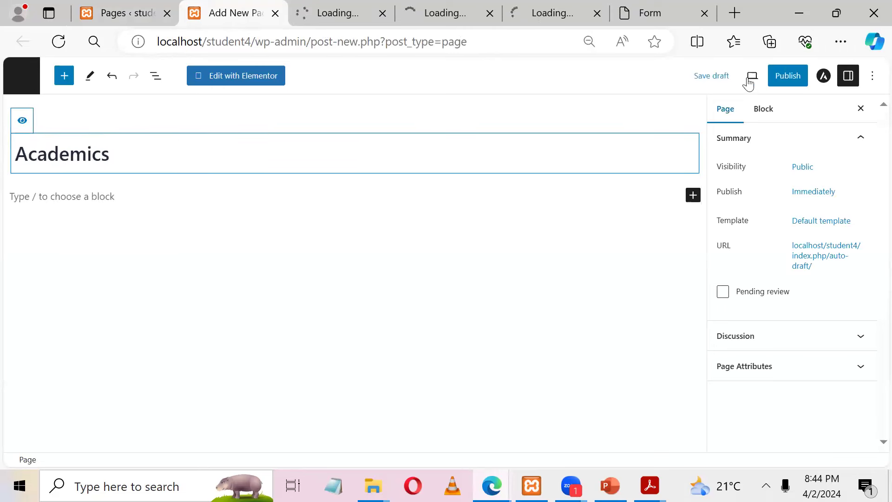
click(785, 82)
click(786, 82)
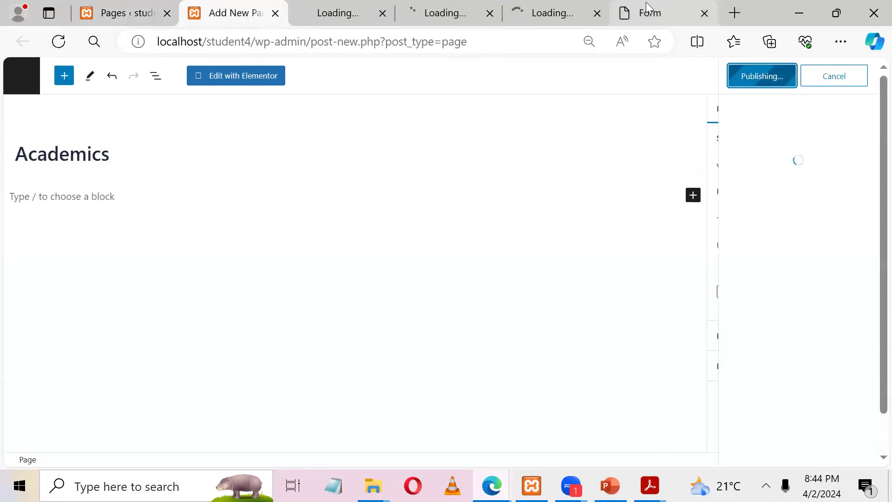
Step: Copy the Projects label from the reference site and publish a page titled 'Projects'
click(646, 13)
drag(364, 219, 410, 219)
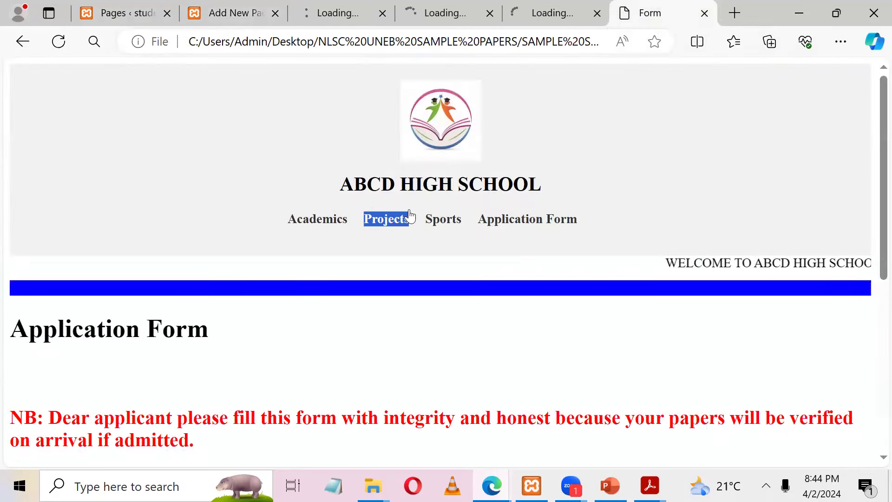
click(240, 7)
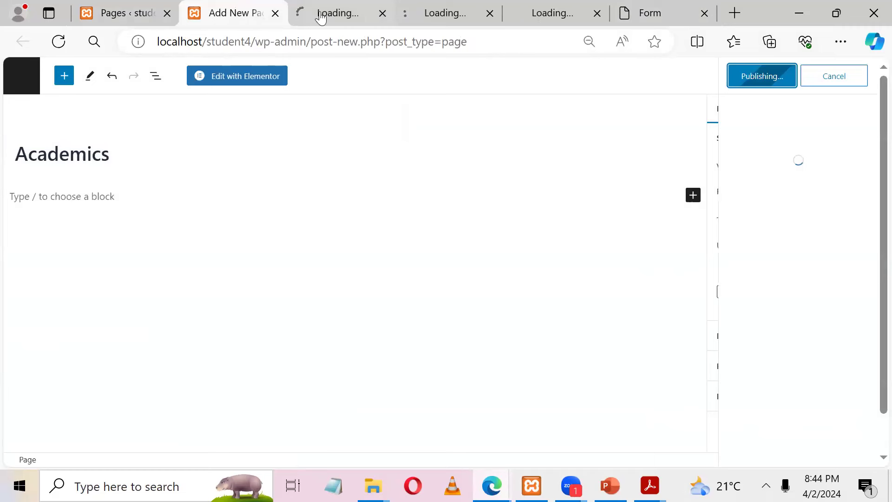
click(318, 14)
click(426, 13)
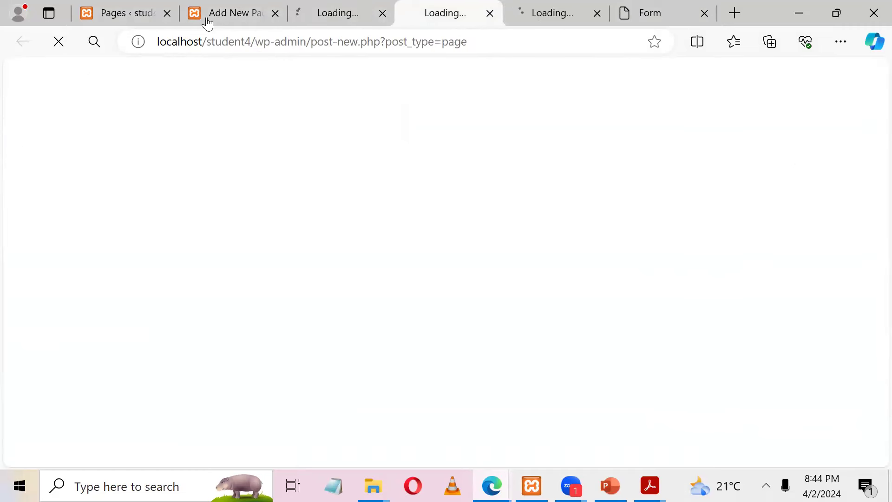
click(267, 19)
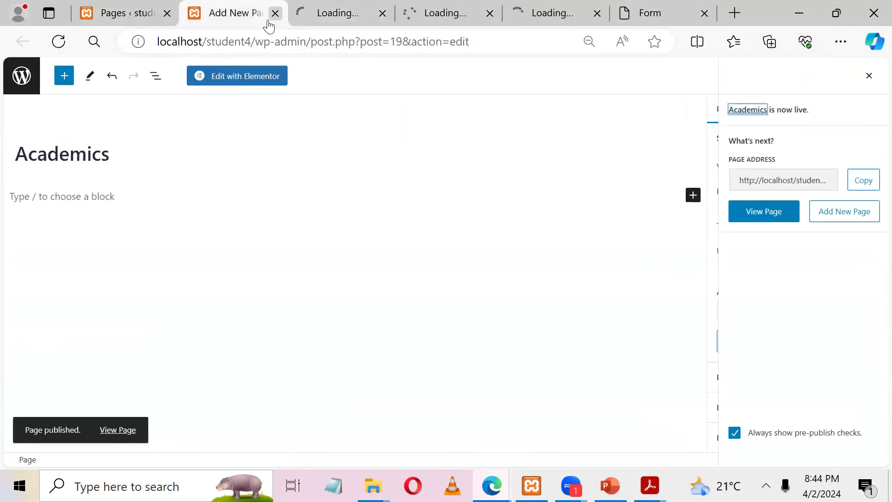
click(275, 14)
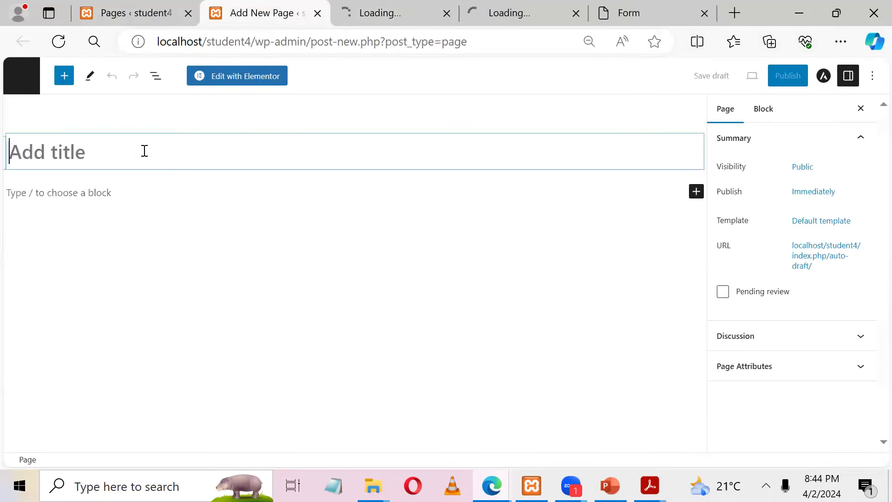
text(Projects)
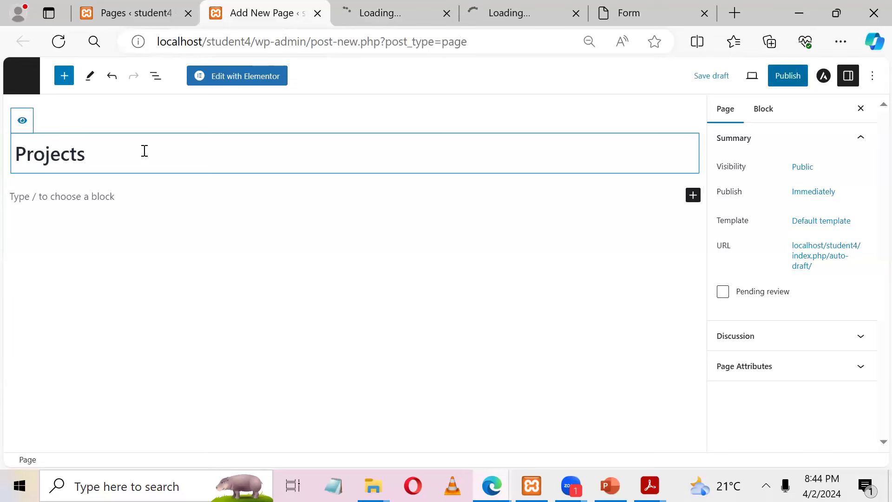
click(793, 79)
click(780, 80)
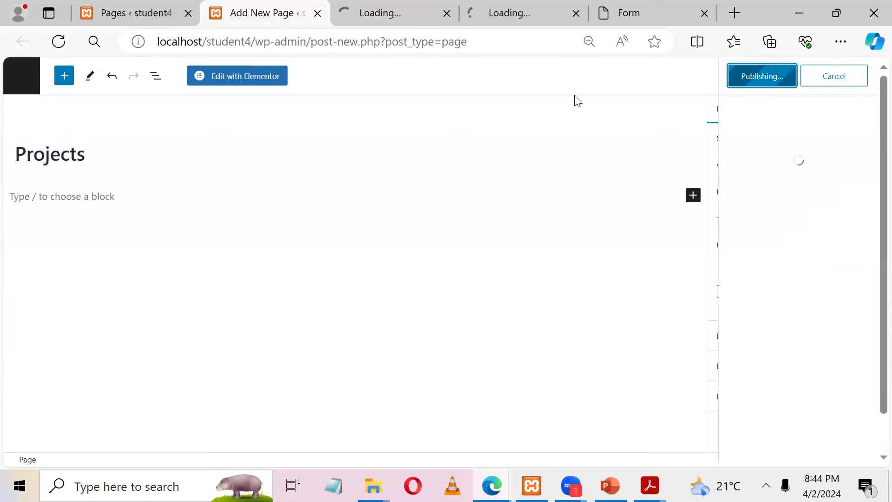
Step: Publish a second page titled 'Projects' in the next blank editor tab
click(375, 8)
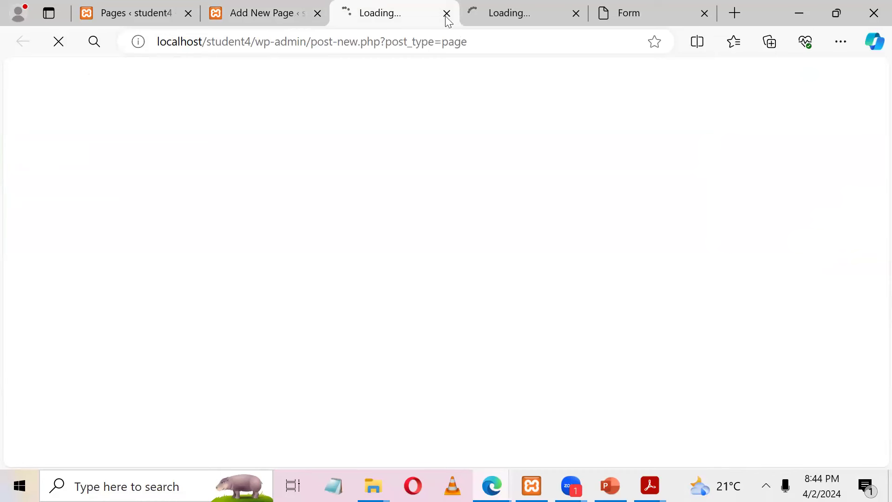
click(522, 22)
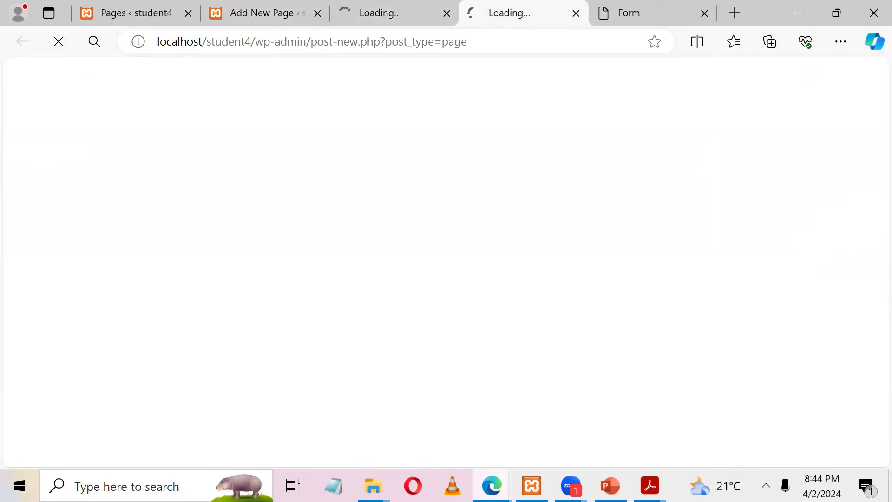
click(766, 486)
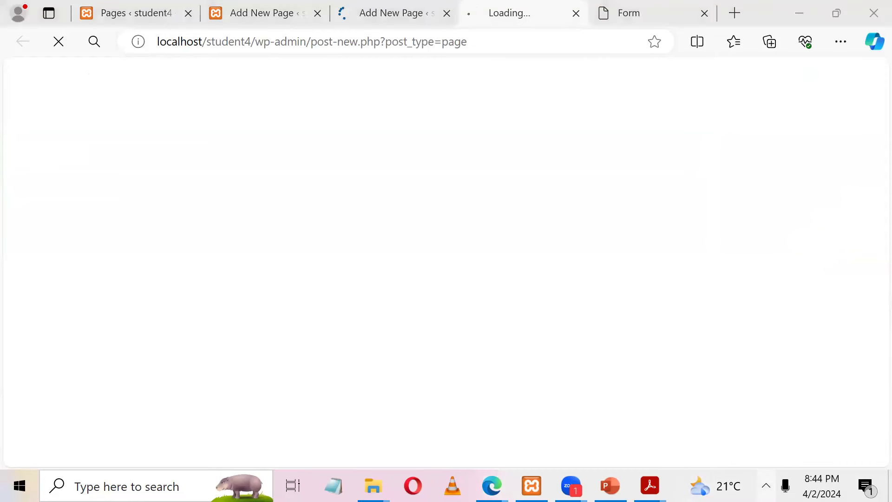
click(734, 357)
click(400, 13)
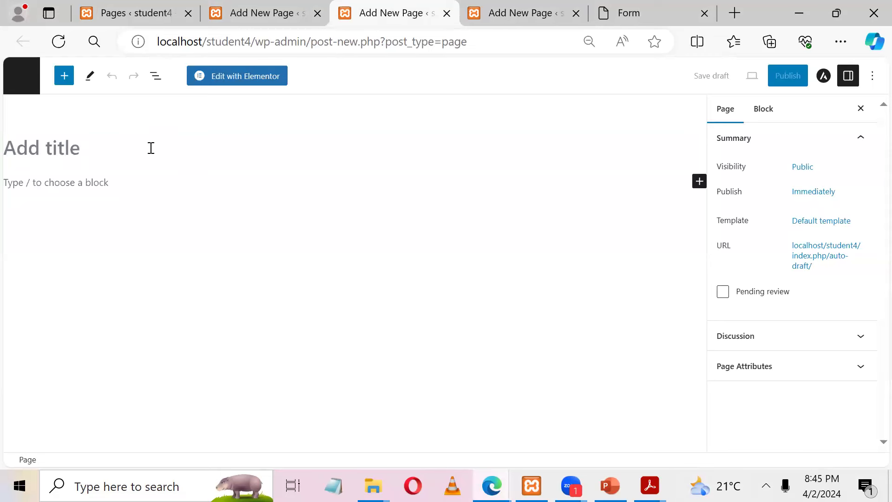
click(149, 148)
text(Projects)
click(792, 84)
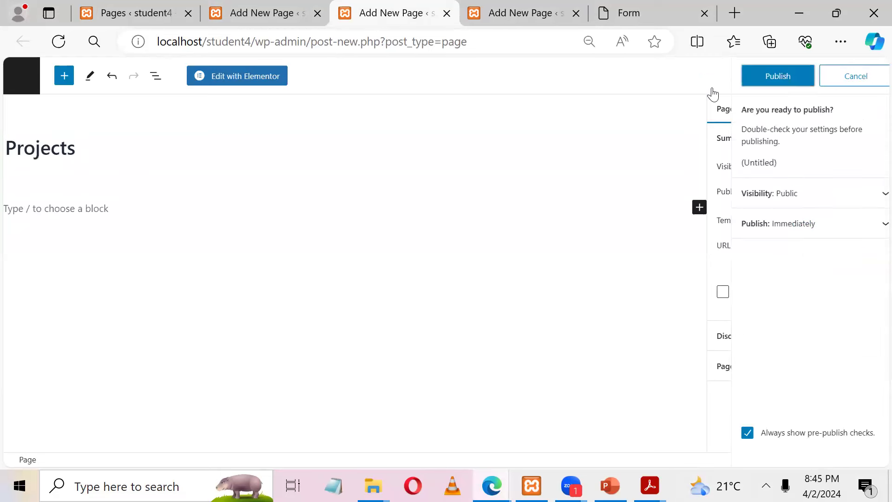
click(775, 83)
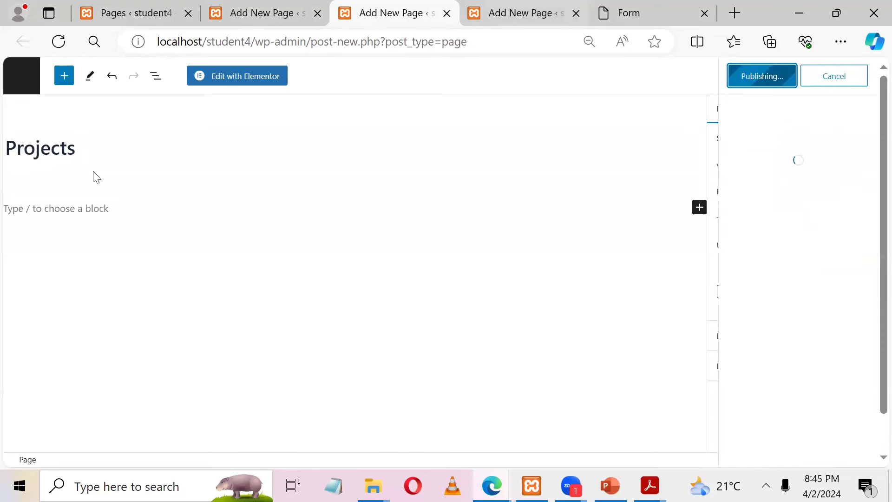
Step: Copy the Sports label from the reference site and publish a page titled 'Sports'
click(525, 12)
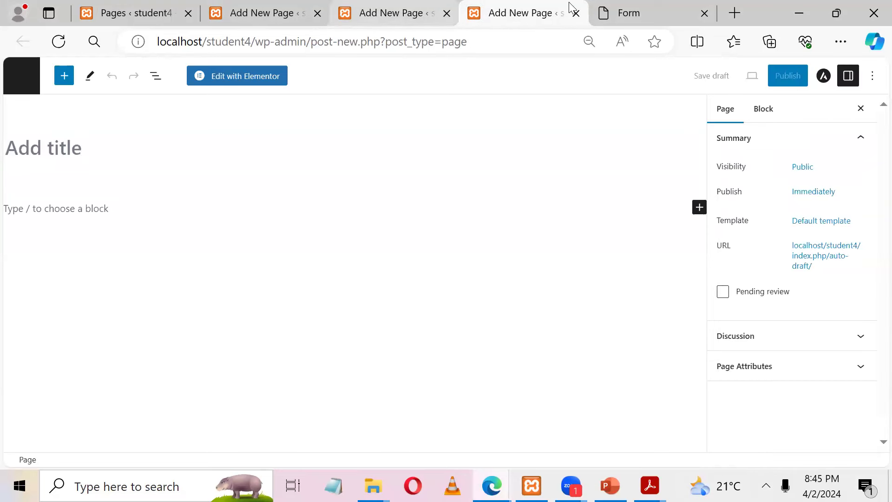
key(ctrl+Tab)
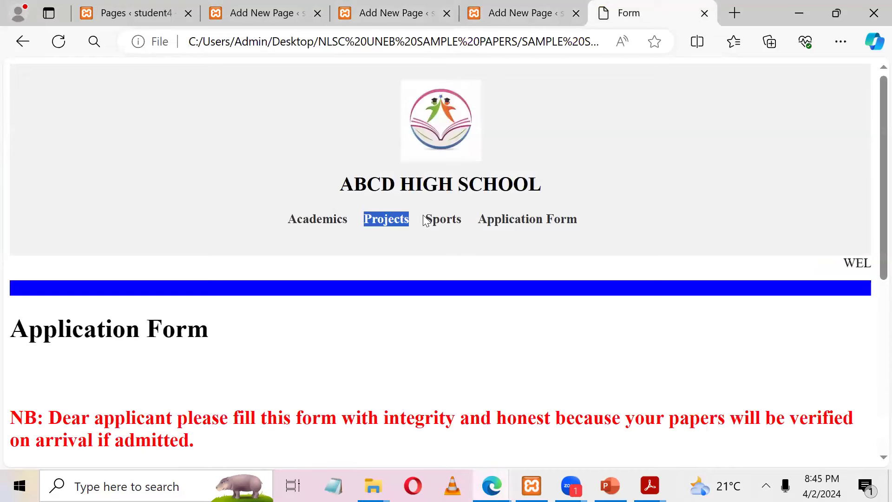
double_click(437, 217)
key(ctrl+c)
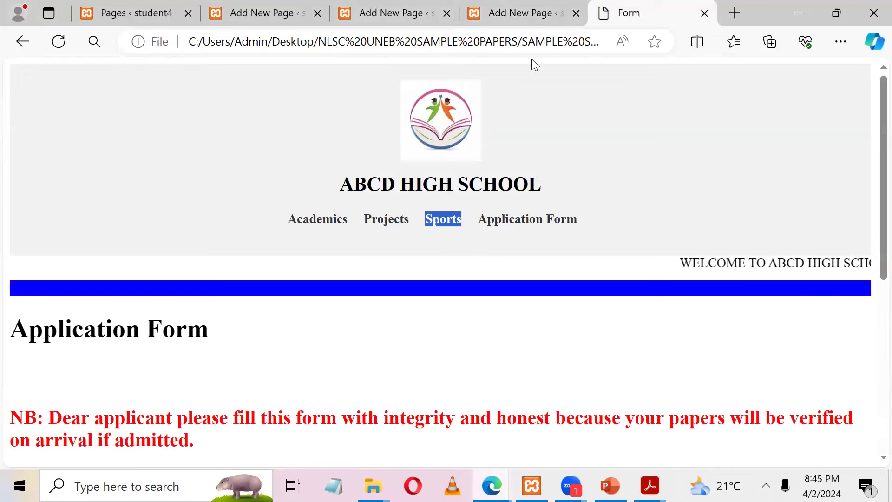
click(547, 9)
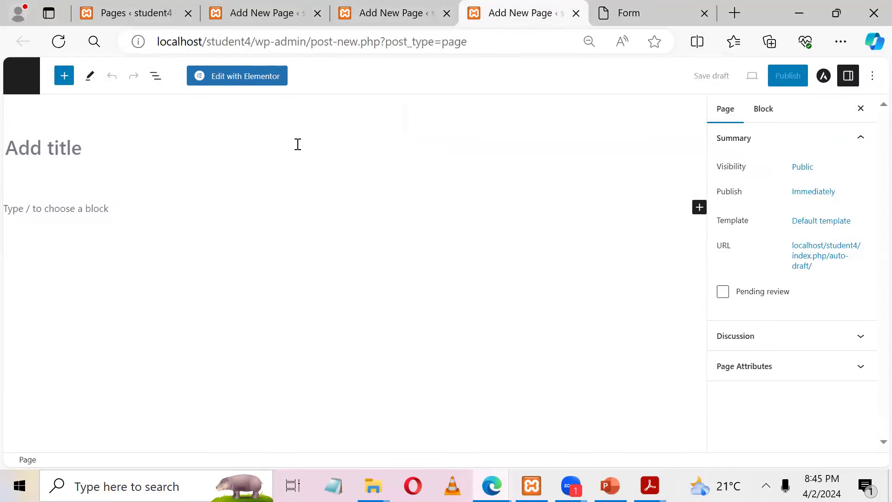
key(ctrl+v)
click(773, 74)
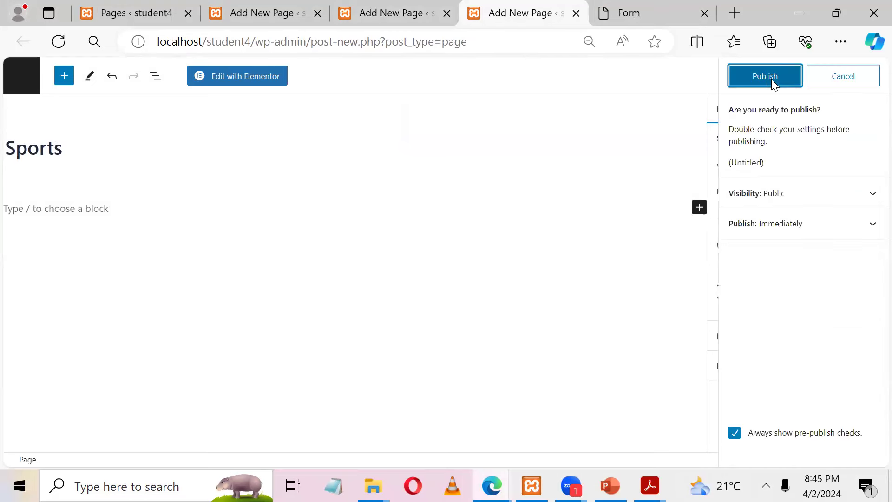
click(773, 80)
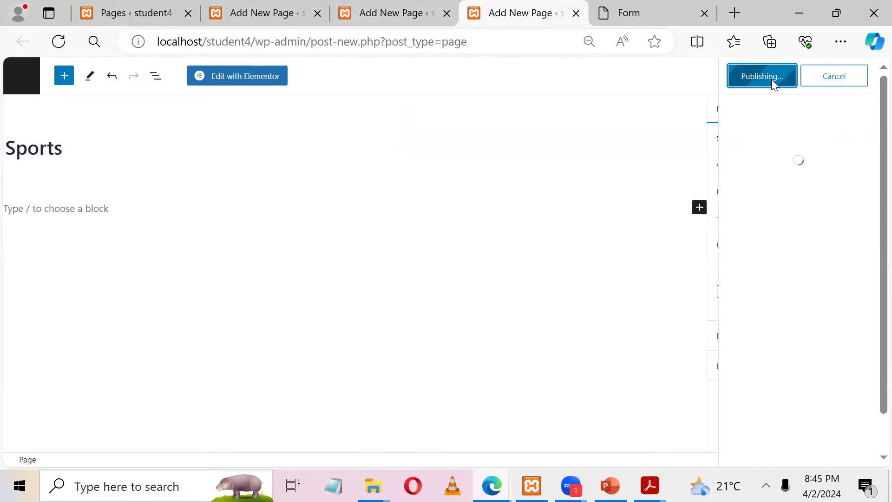
Step: Copy the Application Form label and keep the Sports and Projects editors open until publishing finishes
click(633, 16)
drag(519, 221, 479, 221)
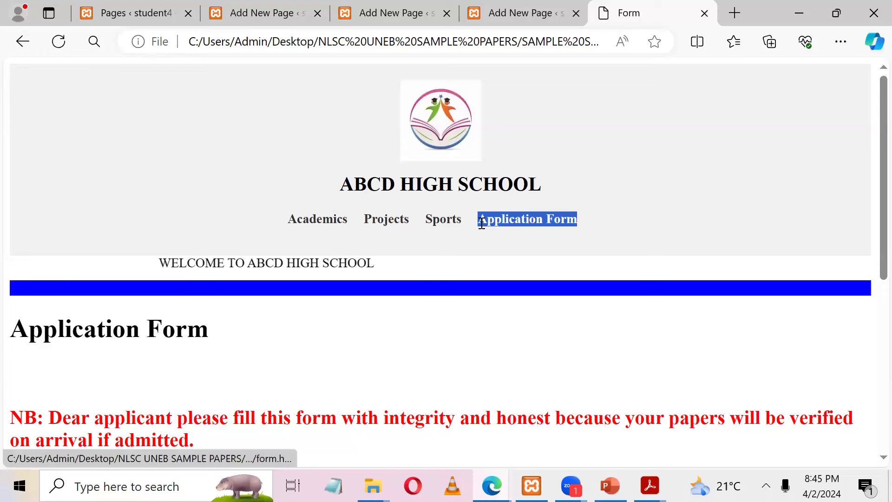
click(505, 7)
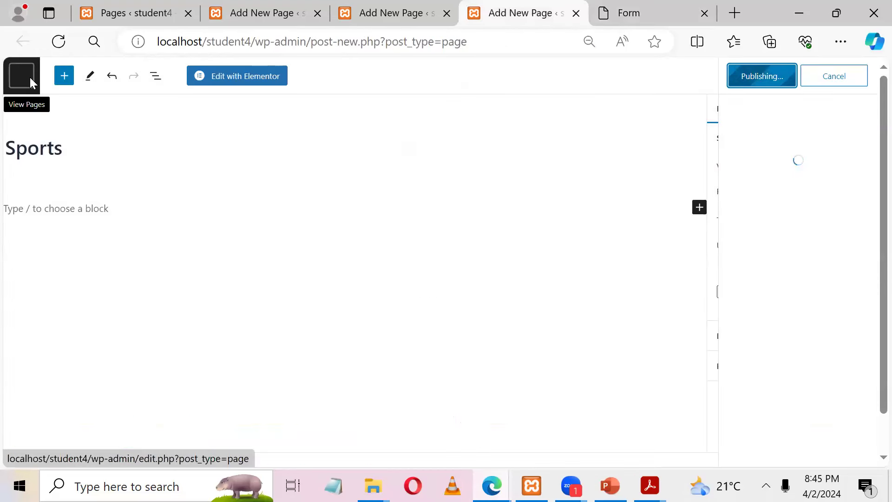
click(33, 76)
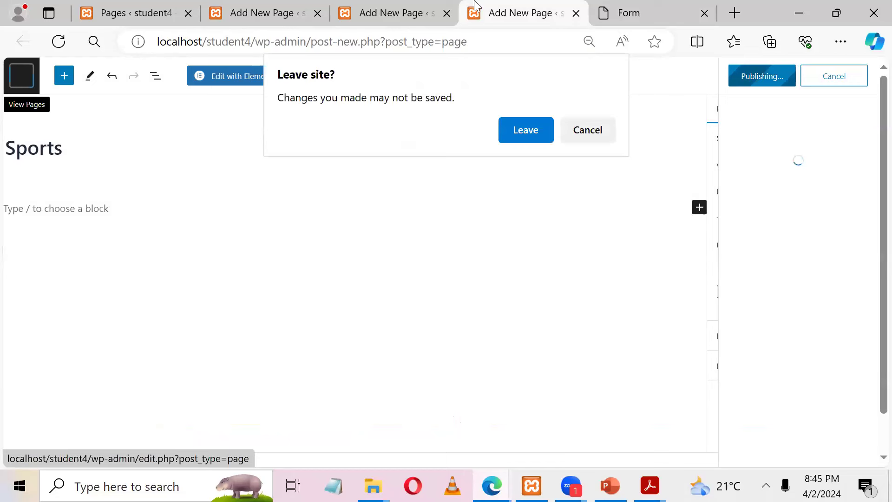
click(596, 132)
click(398, 9)
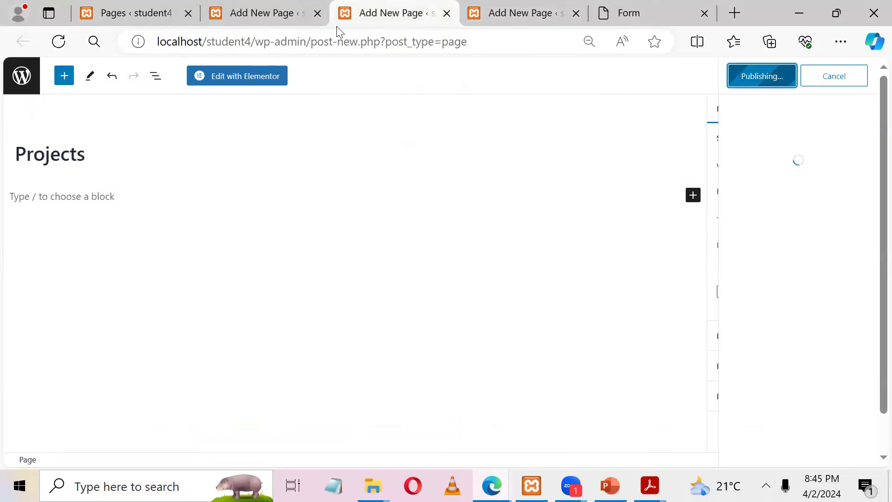
click(28, 77)
click(588, 131)
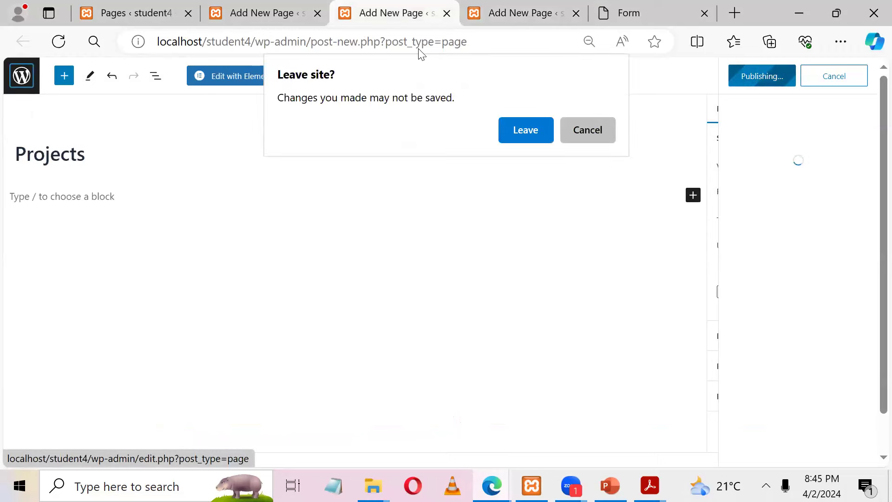
click(119, 8)
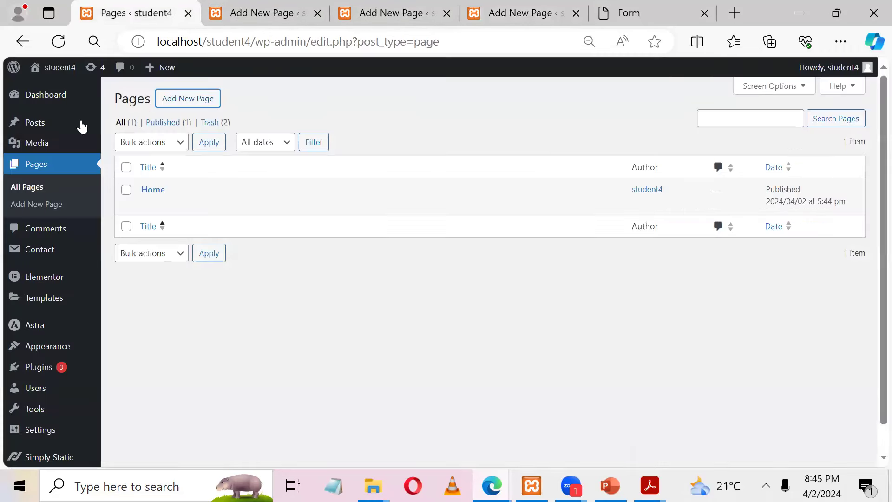
Step: Start another new page, refresh the Pages list to show the new pages, then view the reference form page
ctrl+click(183, 100)
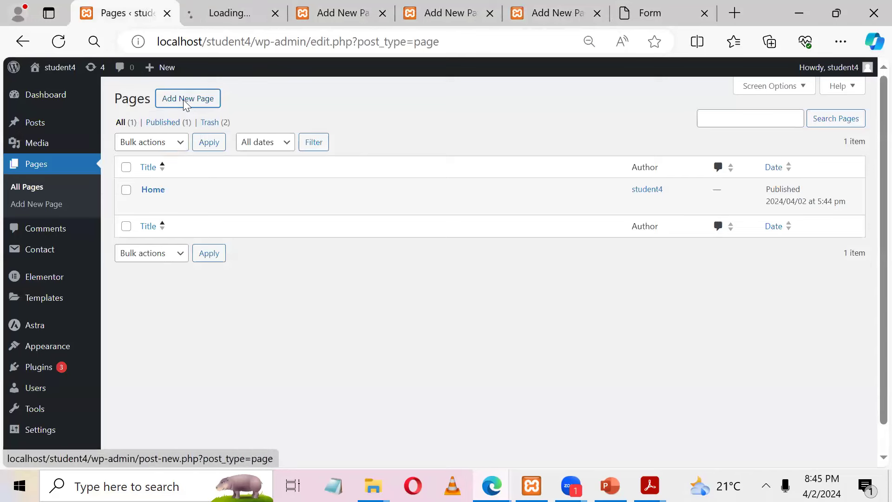
click(243, 5)
click(125, 13)
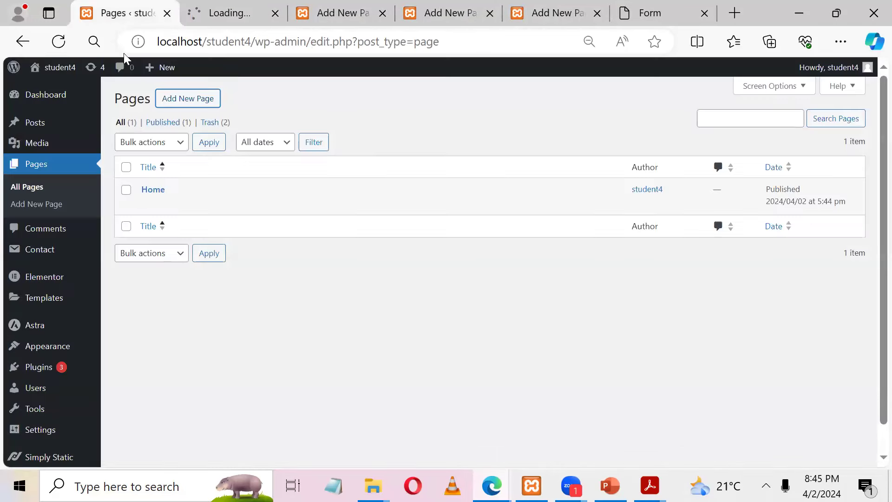
click(58, 41)
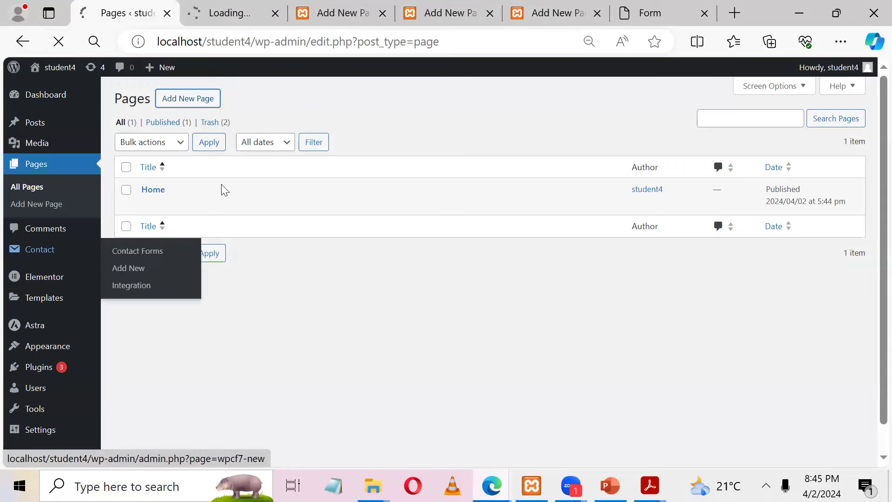
click(385, 13)
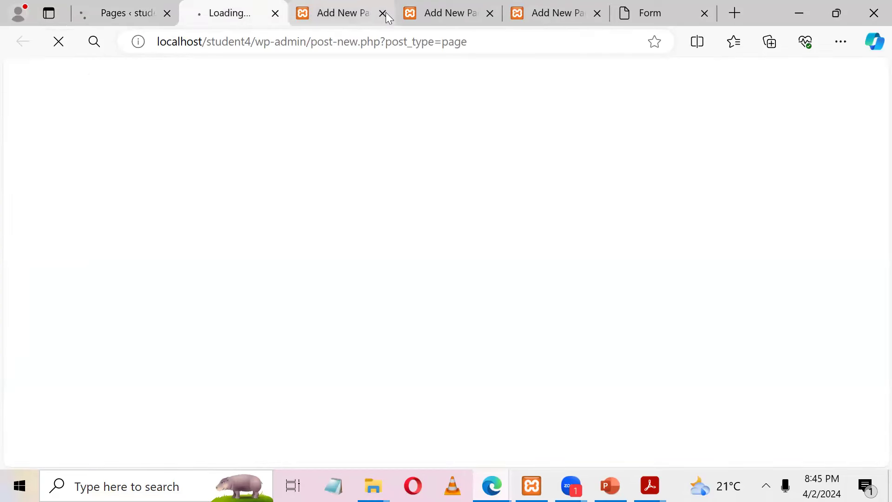
click(385, 15)
click(385, 15)
click(594, 170)
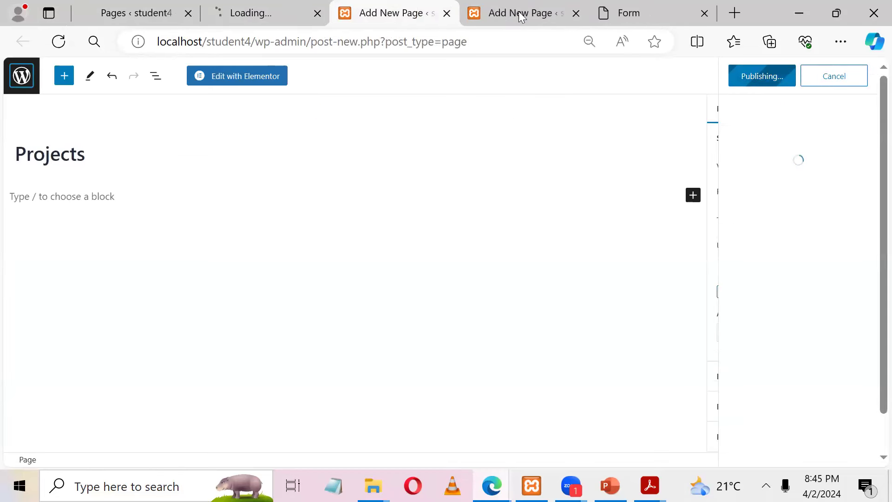
click(566, 13)
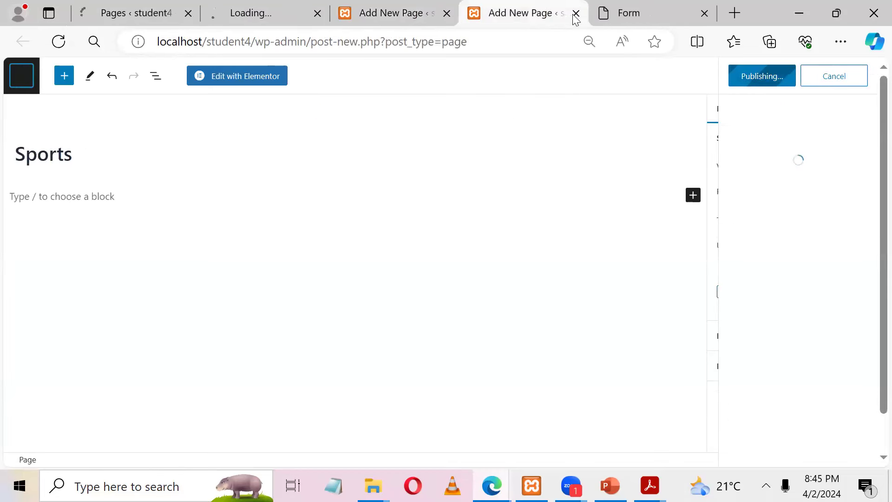
click(235, 11)
key(ctrl+shift+Tab)
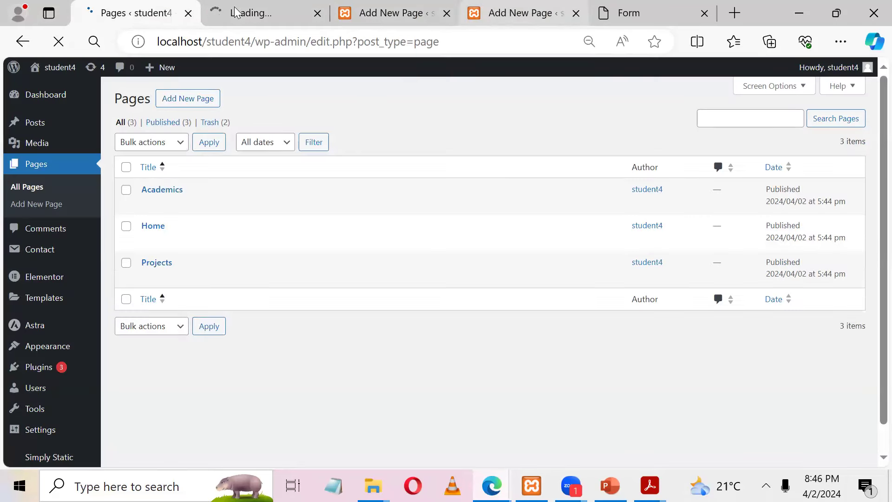
click(651, 14)
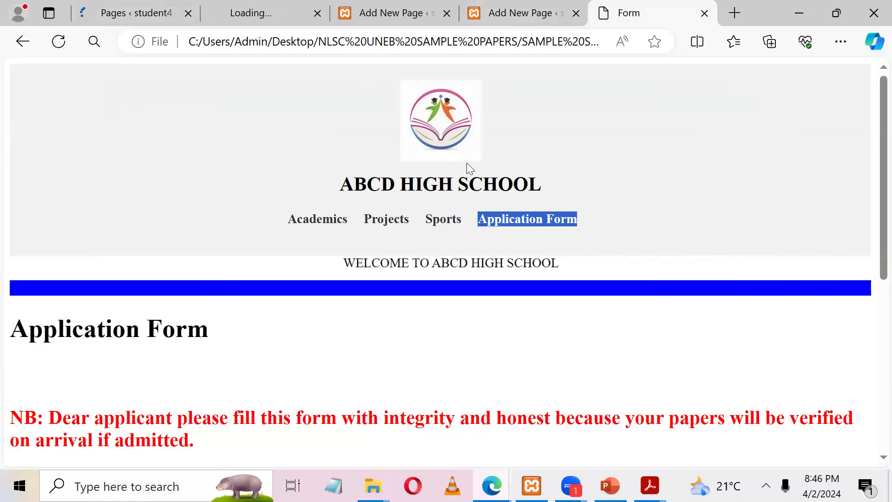
Step: Start another new page and close the finished Sports and Projects editor tabs
click(255, 11)
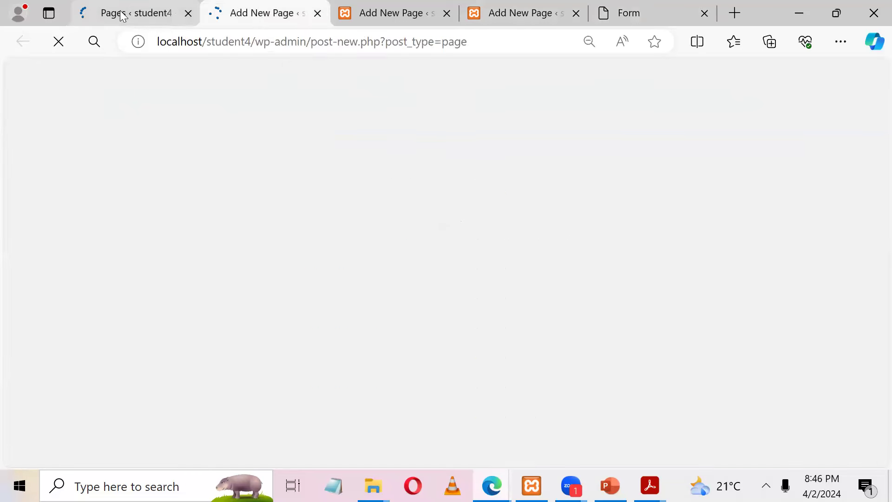
click(148, 13)
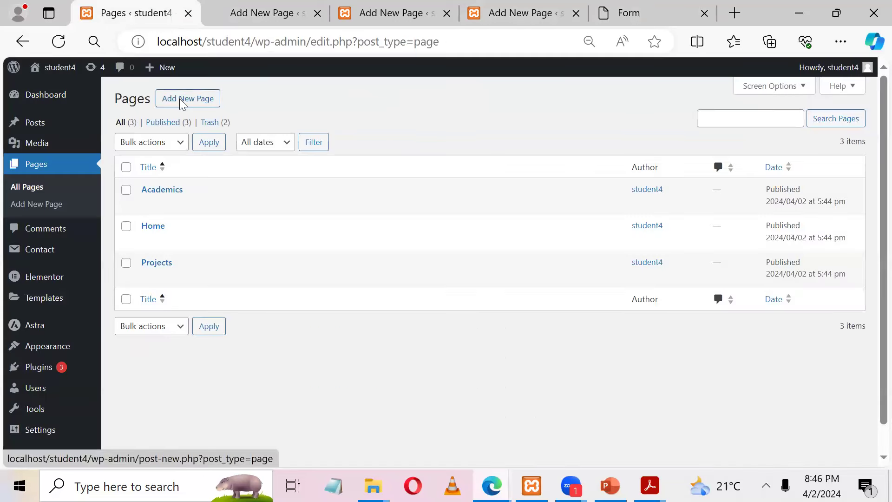
click(180, 99)
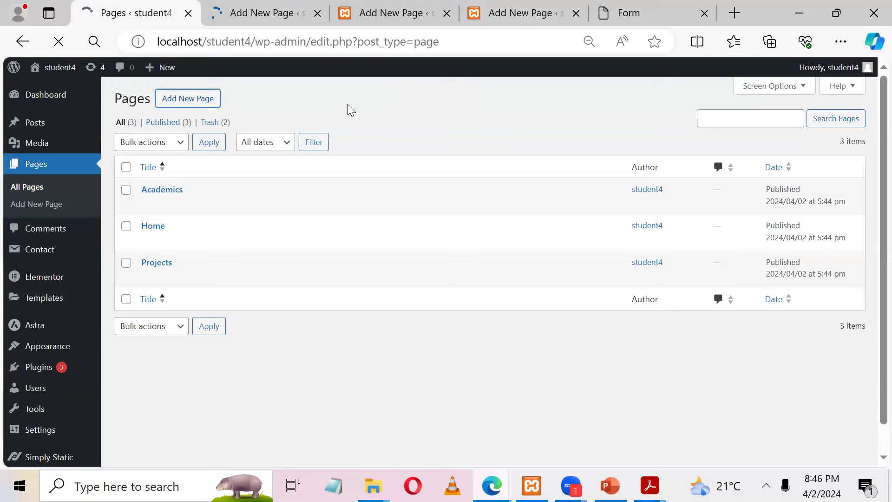
click(513, 17)
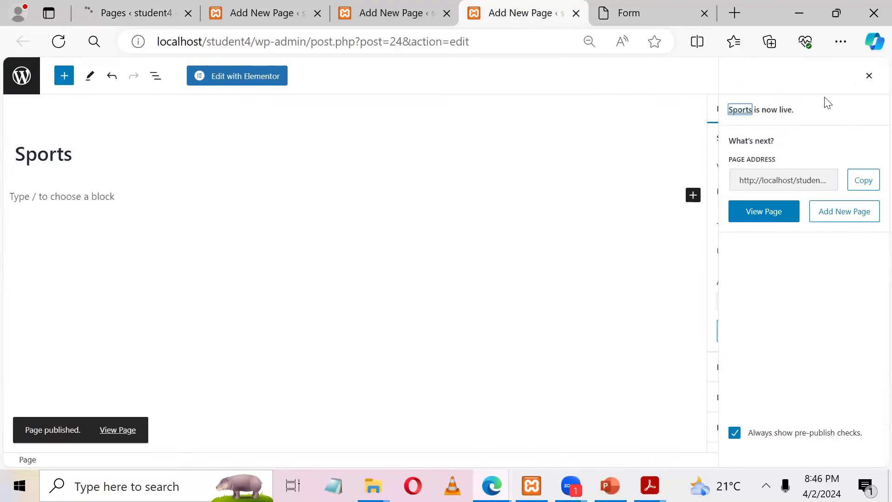
click(576, 14)
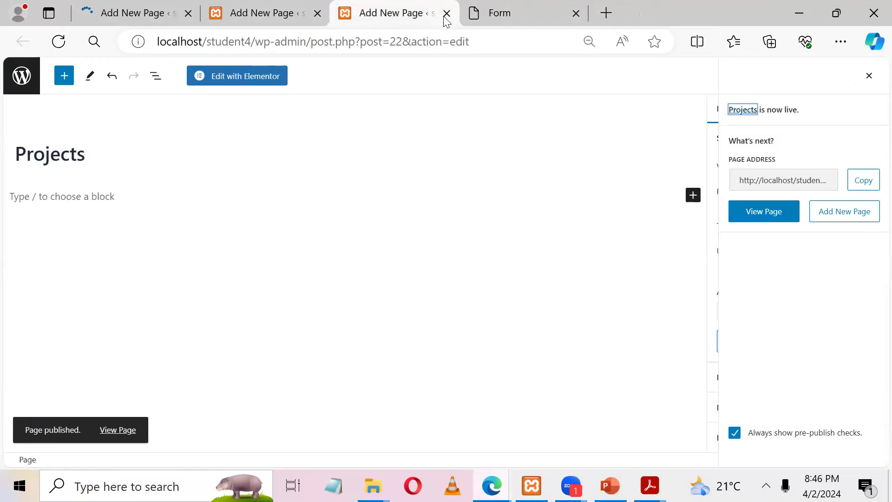
key(ctrl+w)
Step: Publish a new page titled 'Application Form', then move to the tab loading the Pages list
click(281, 17)
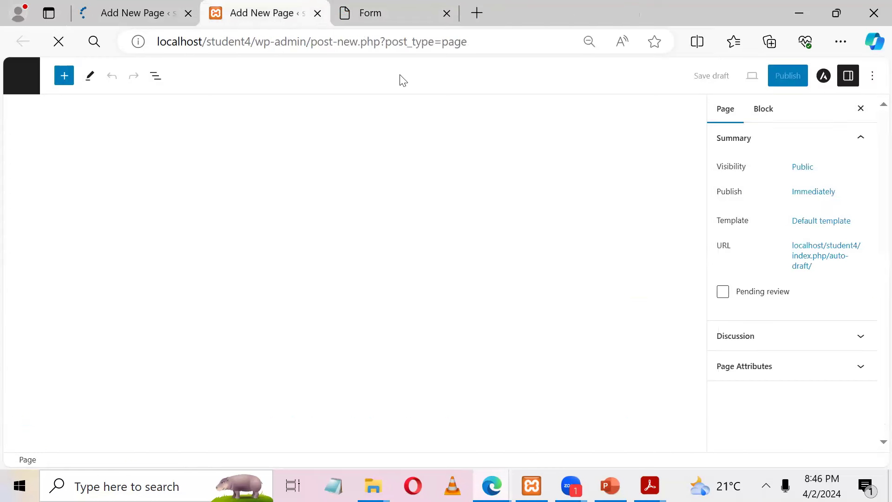
text(Application Form)
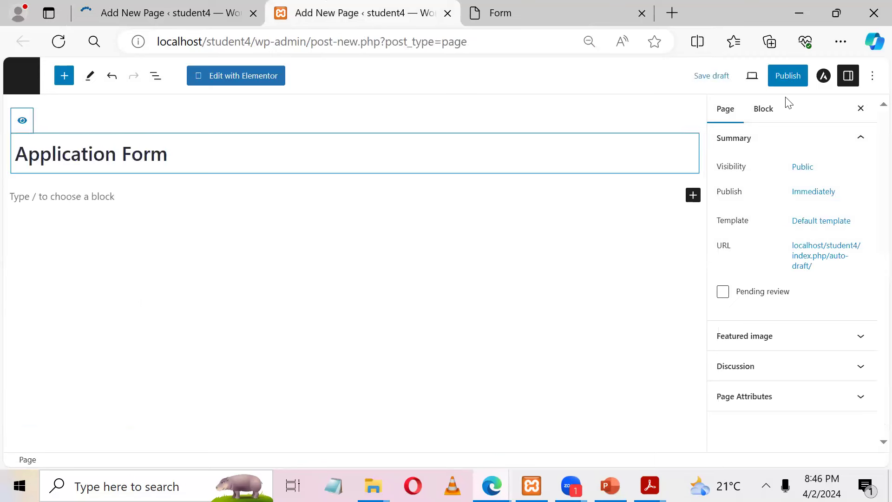
click(785, 76)
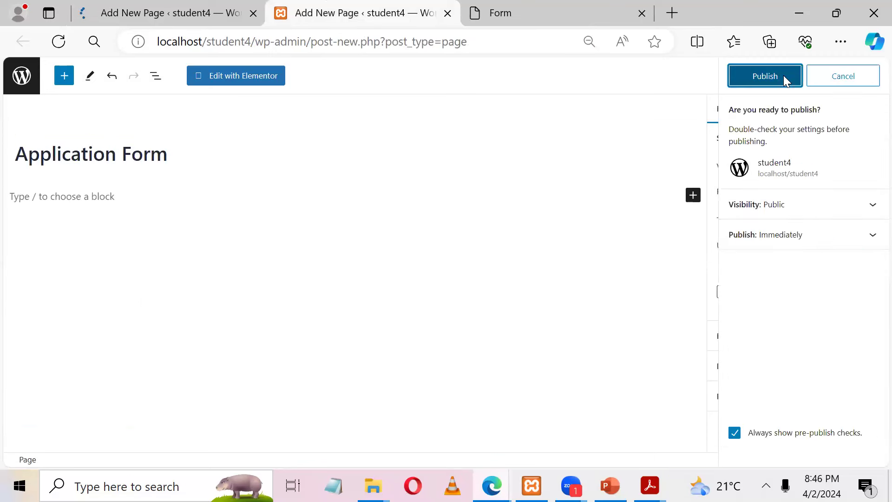
click(783, 75)
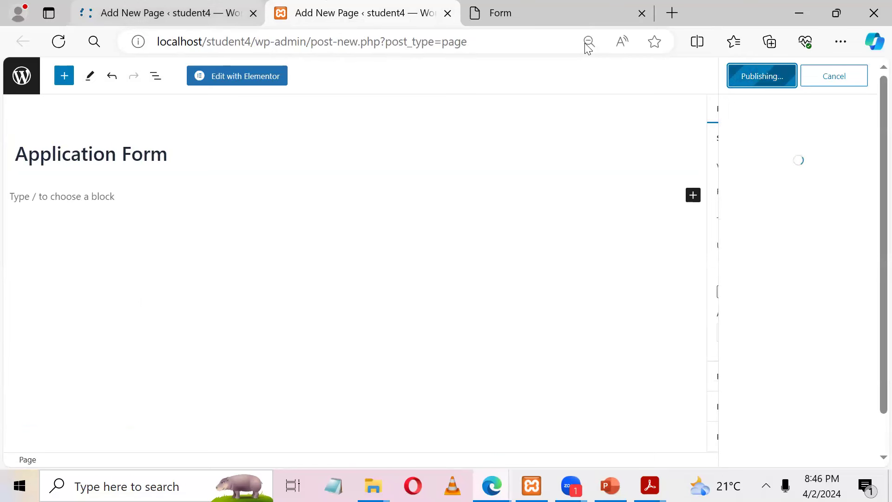
key(ctrl+shift+Tab)
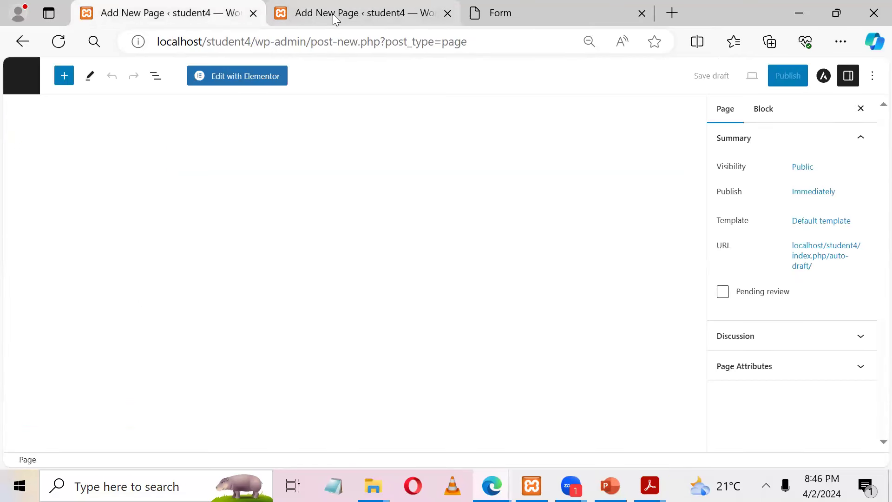
mouse_move(333, 14)
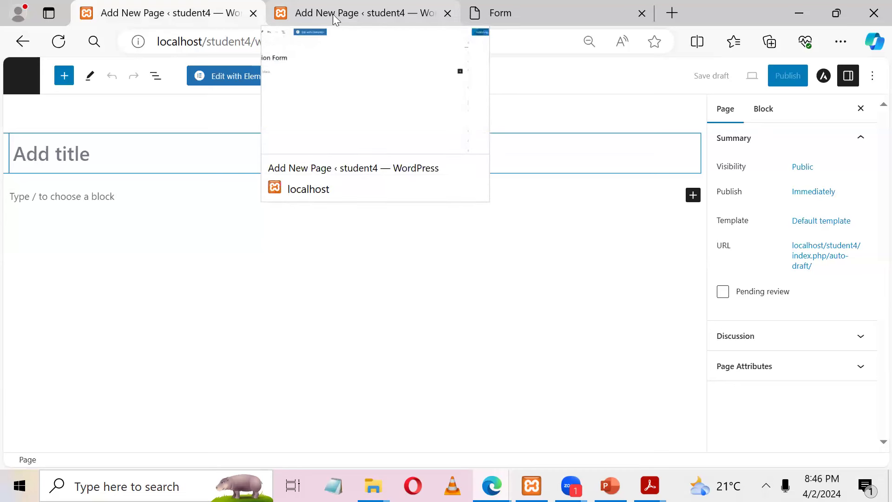
click(333, 14)
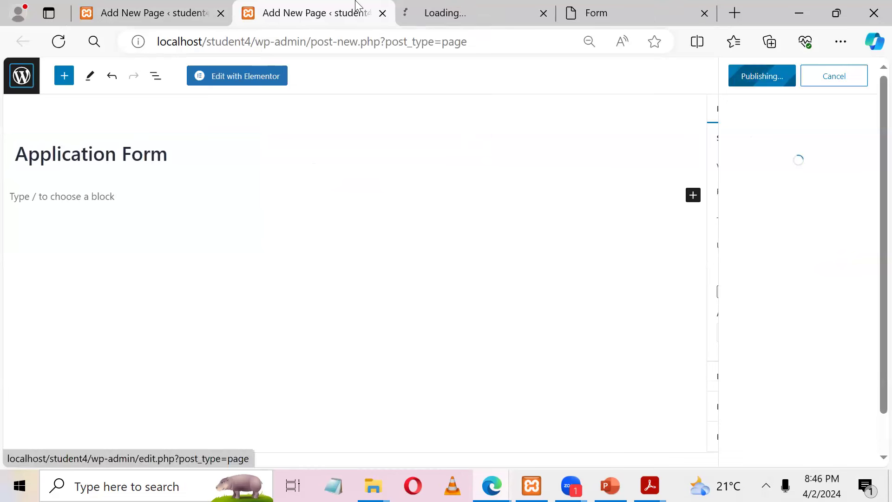
key(ctrl+Tab)
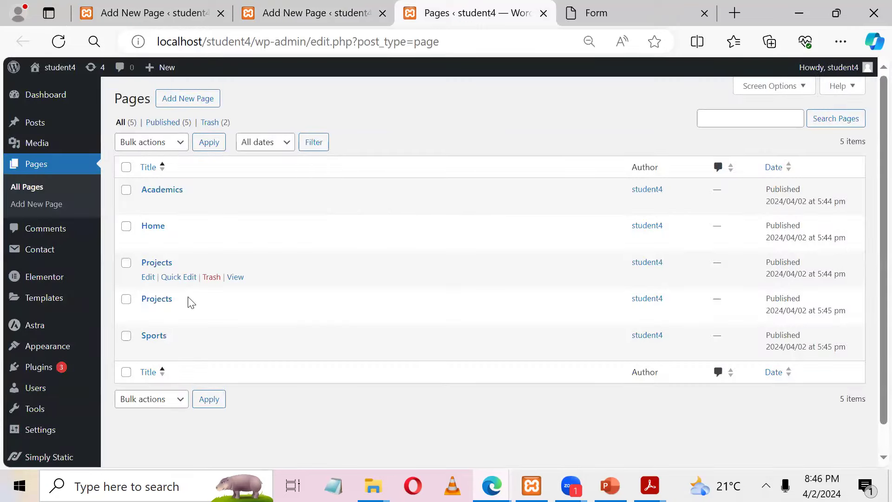
Step: Check the reference application form page, then come back to the Pages list
click(601, 5)
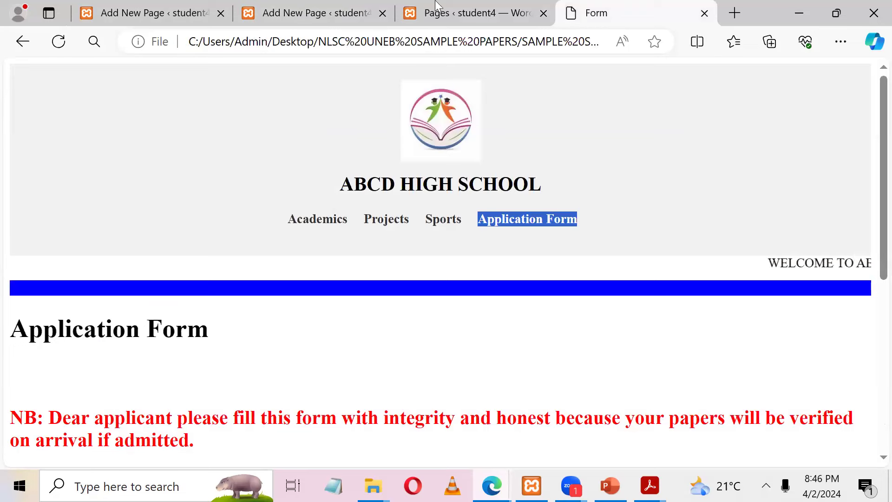
click(450, 11)
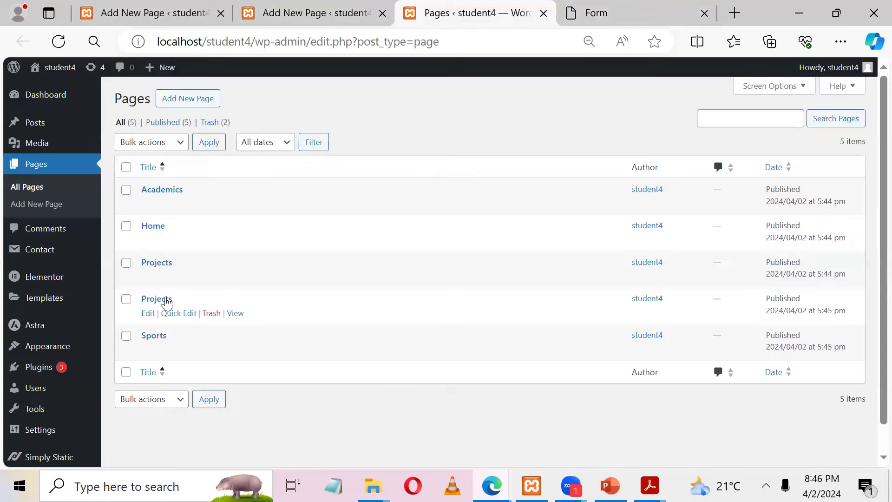
click(149, 12)
click(509, 5)
Step: Quick-edit the second Projects page: title Application Form, slug Application-Form, and update
click(178, 315)
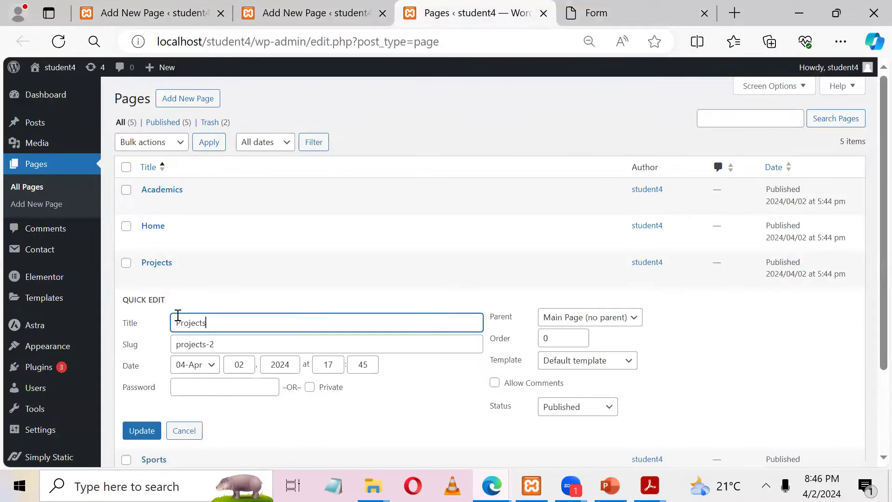
key(ctrl+a)
text(Application Form)
click(130, 349)
key(ctrl+a)
text(Application Form)
click(225, 345)
key(BackSpace)
text(-)
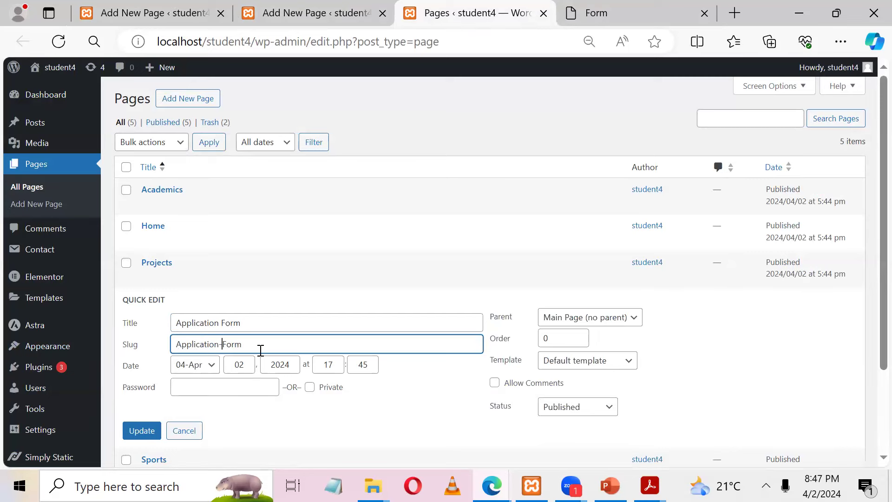
scroll(873, 199, down, 3)
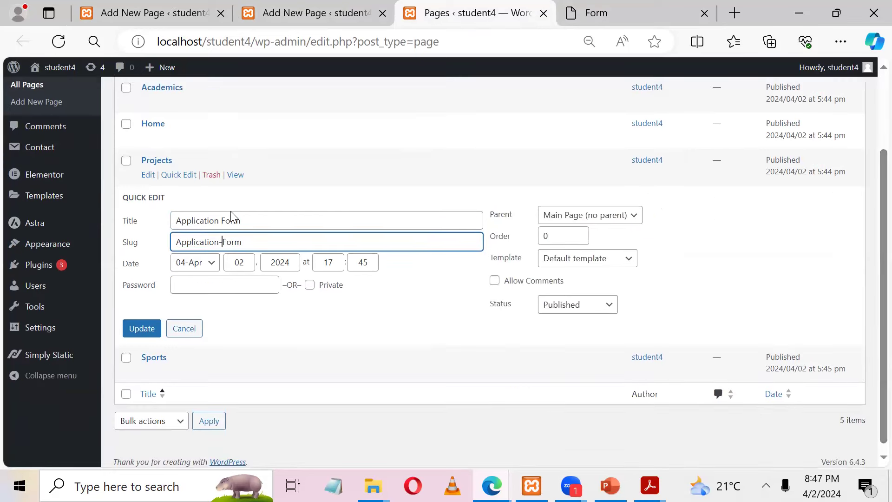
click(149, 331)
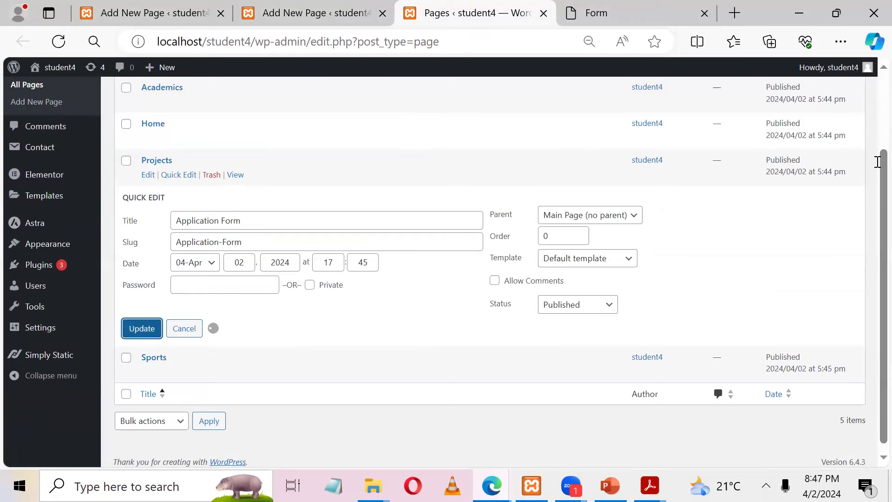
Step: Compare the updated Pages list against the reference application form page
drag(878, 136, 878, 190)
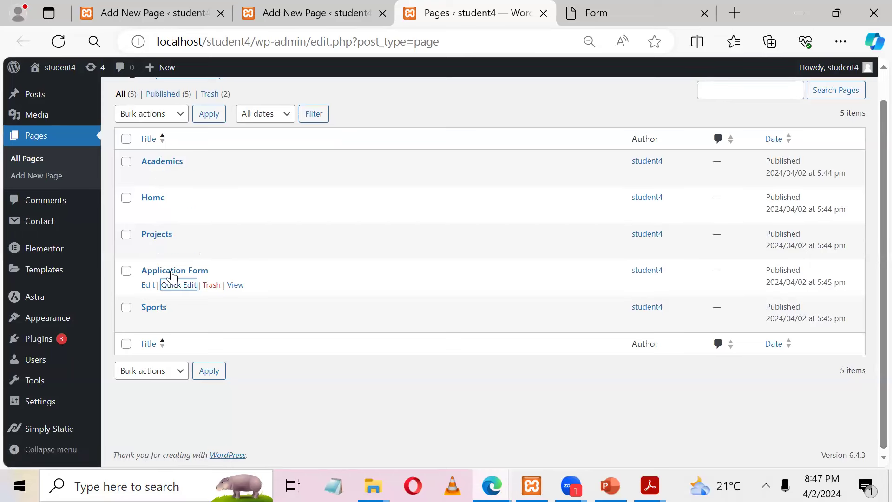
click(588, 5)
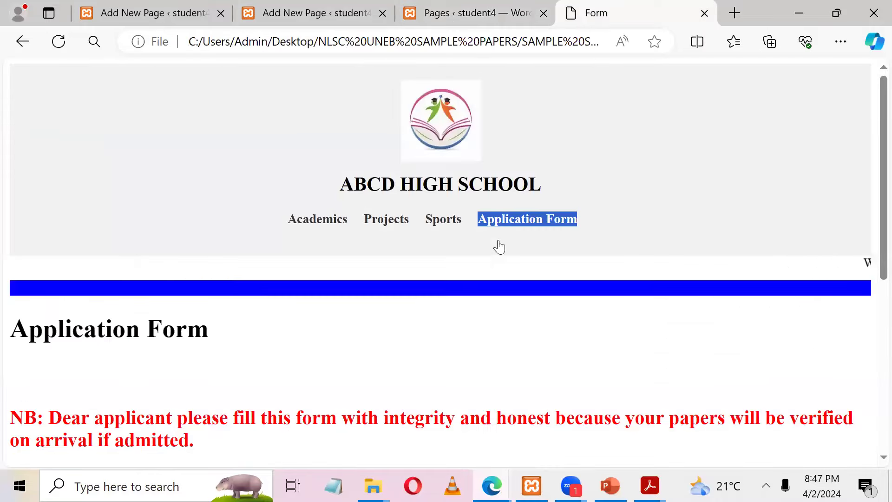
click(479, 6)
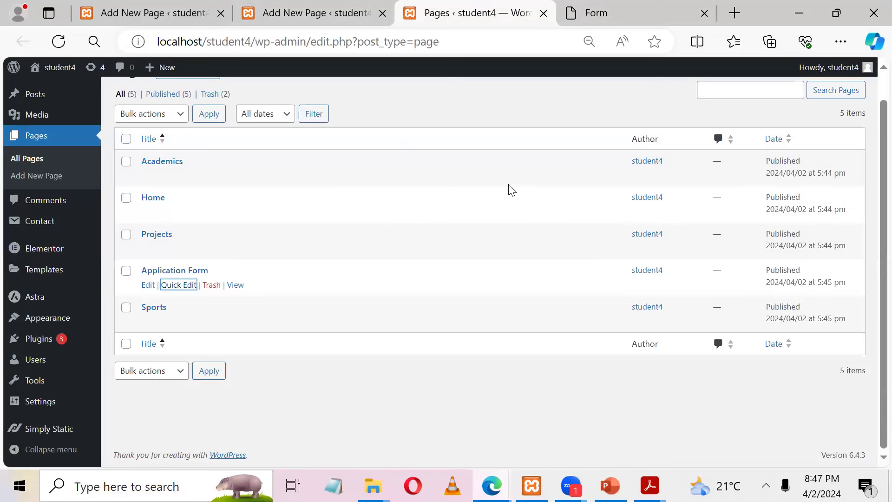
scroll(873, 144, up, 1)
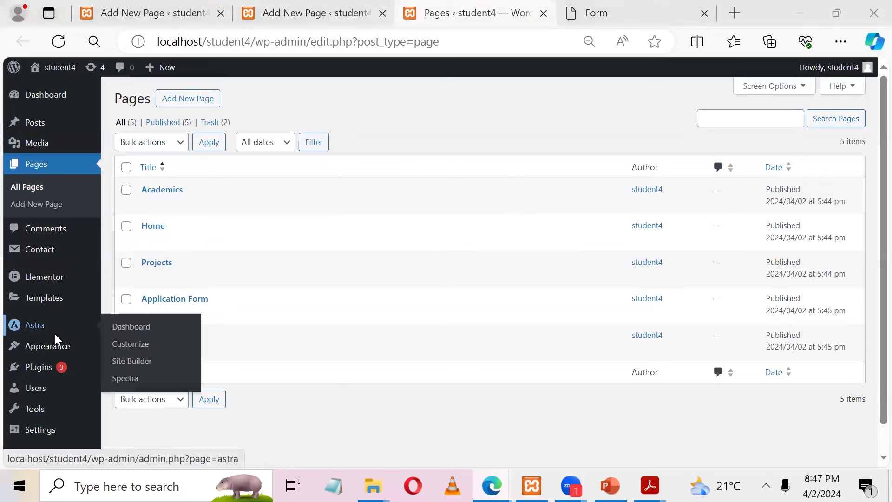
Step: Under Appearance > Menus, create a menu named MAin with Primary Menu display location ticked
mouse_move(66, 344)
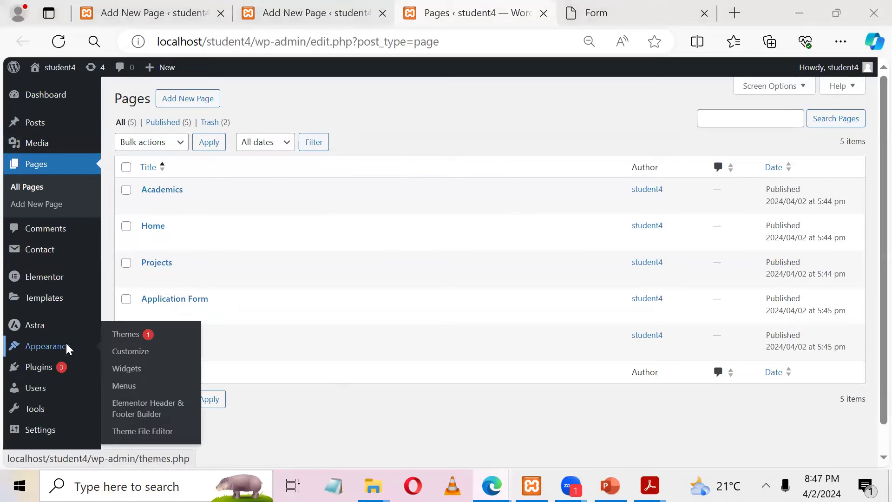
click(133, 384)
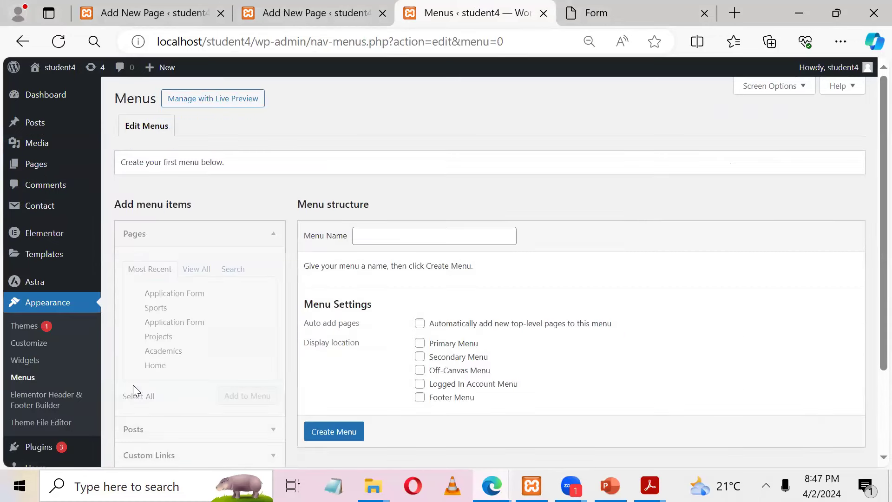
click(377, 237)
text(MAI)
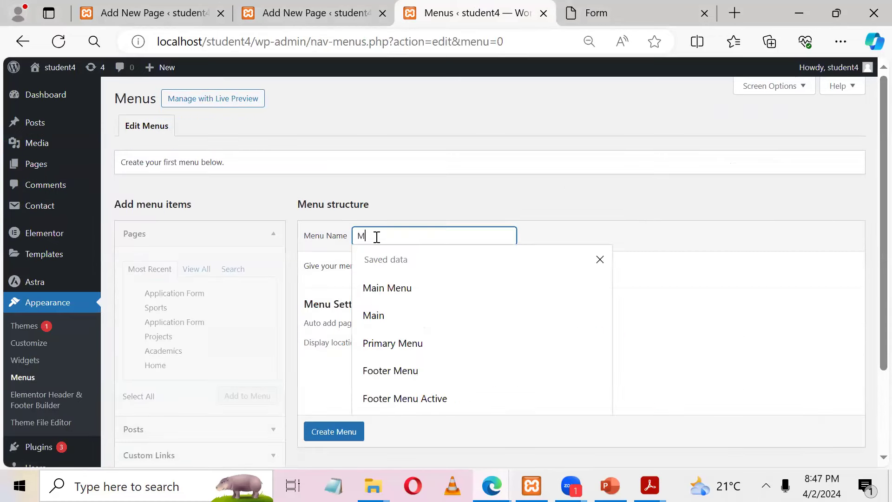
scroll(874, 193, down, 2)
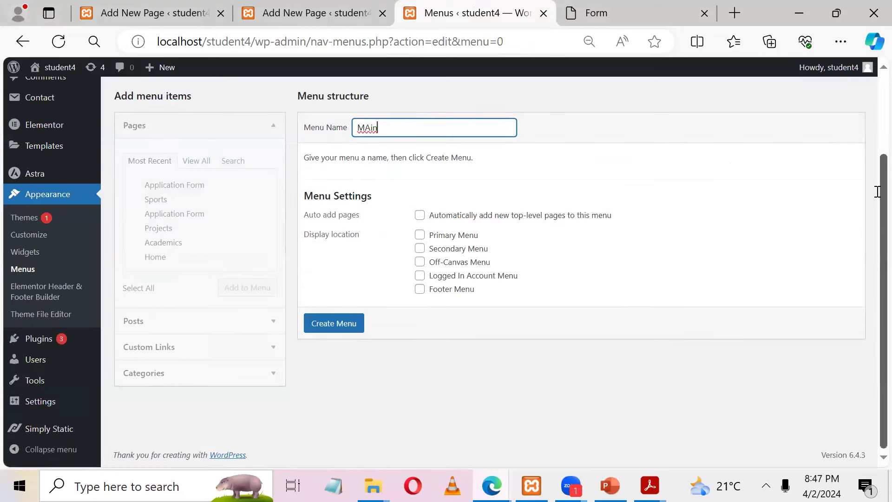
click(420, 236)
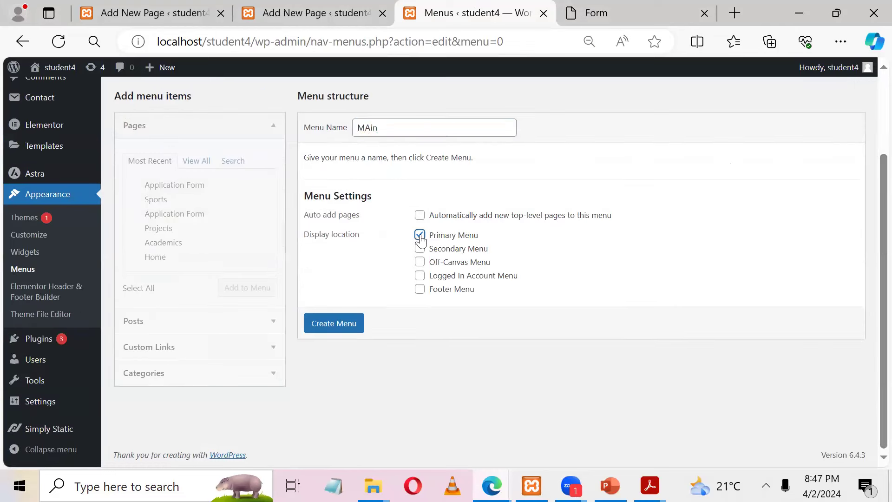
click(320, 325)
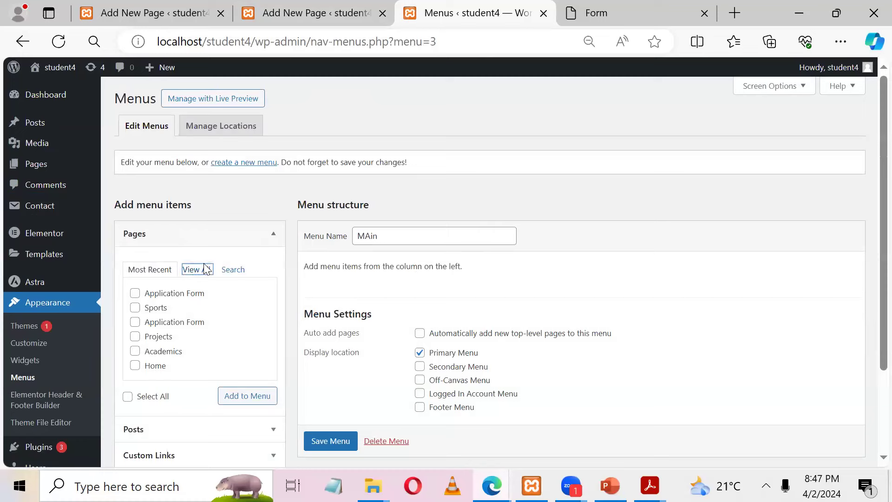
click(206, 269)
Step: Add all pages to MAin, delete the Home custom link, and move the Home page to the top
click(128, 410)
click(247, 410)
scroll(468, 187, down, 3)
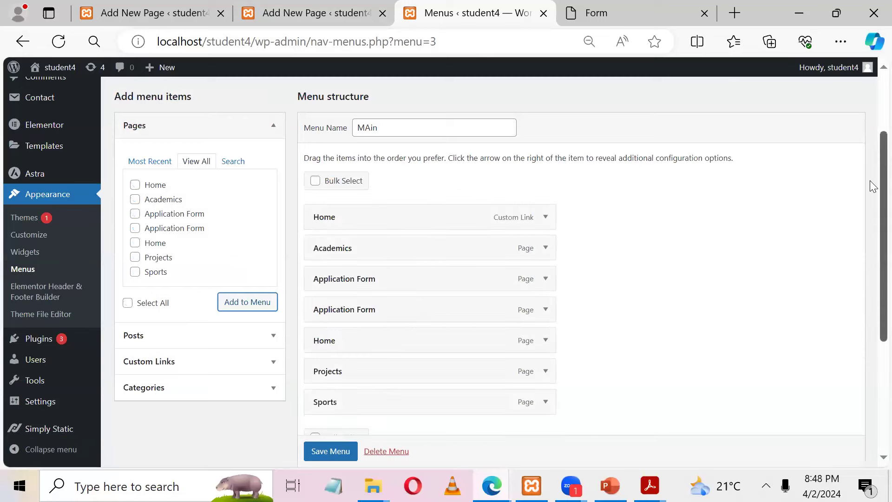
scroll(870, 181, down, 2)
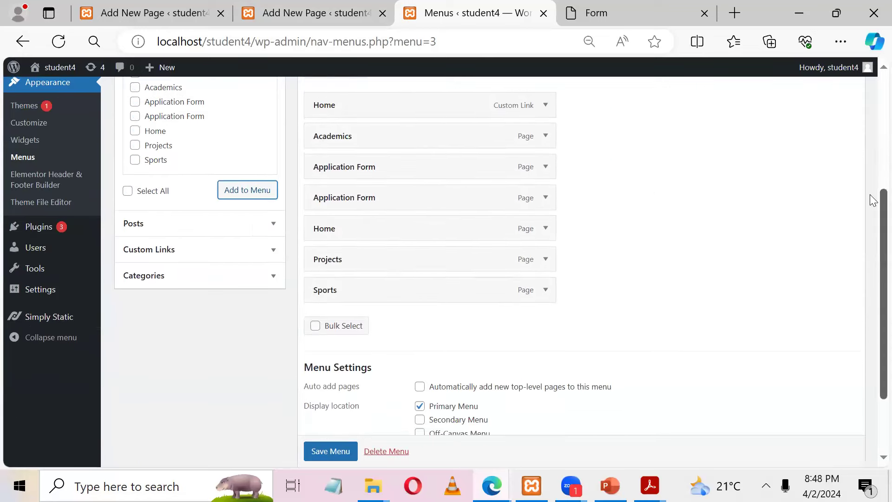
click(547, 104)
click(325, 259)
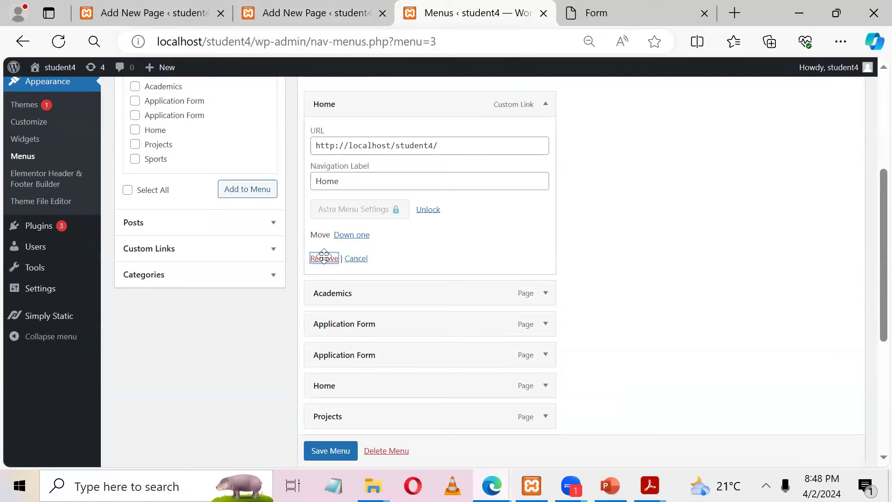
drag(340, 203, 333, 91)
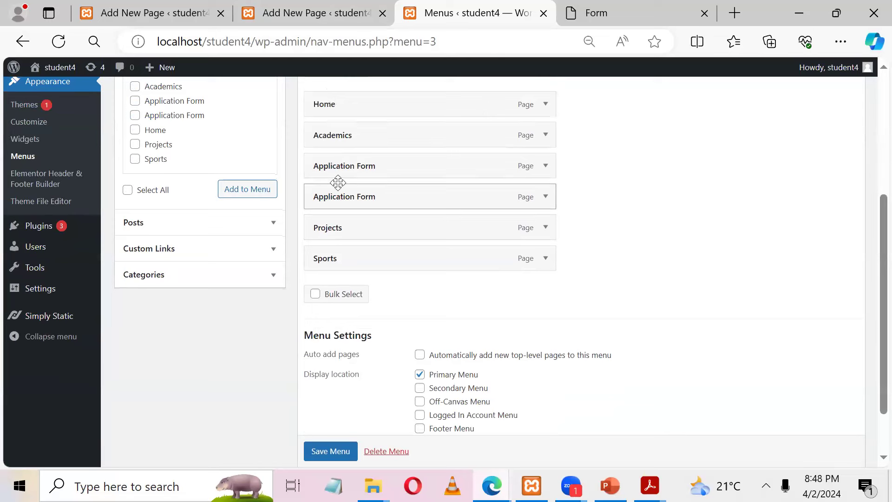
Step: Remove the duplicate Application Form item, place it below Sports, and save the menu
click(546, 197)
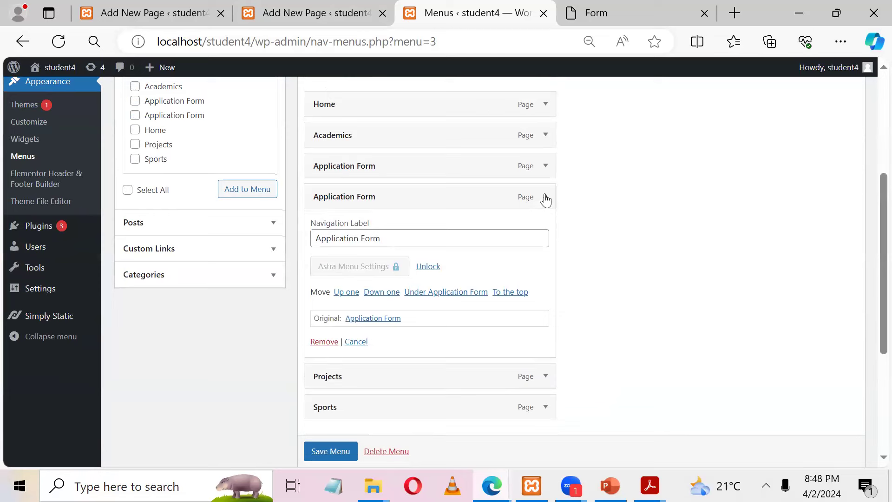
click(546, 166)
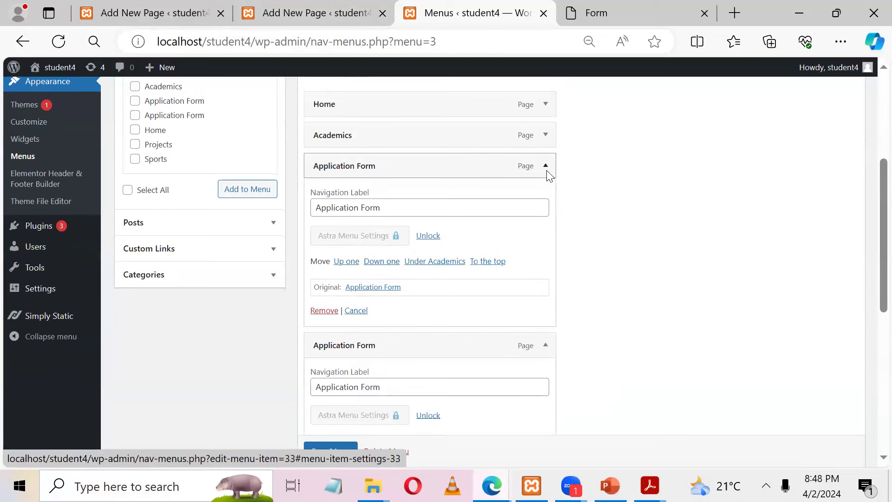
click(547, 171)
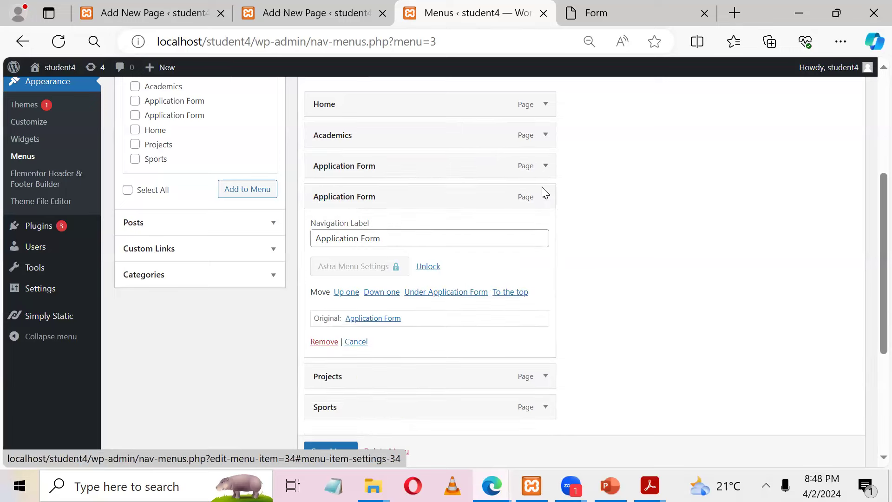
click(325, 342)
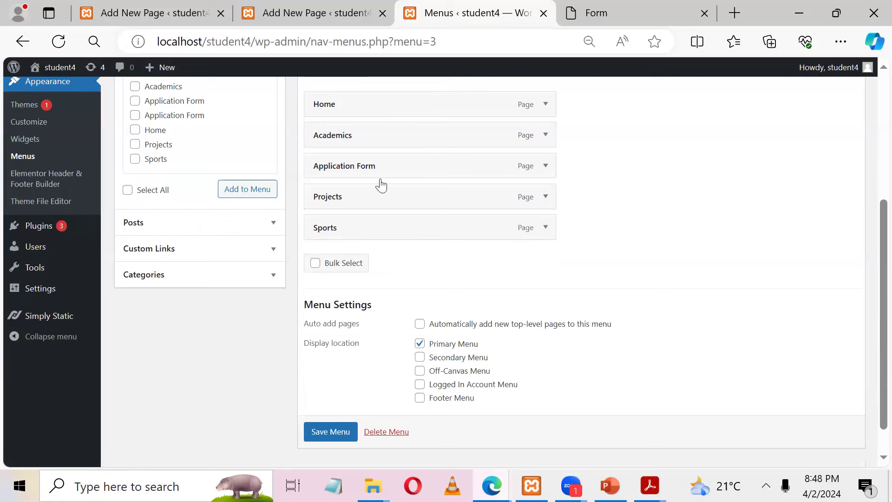
drag(348, 175, 339, 239)
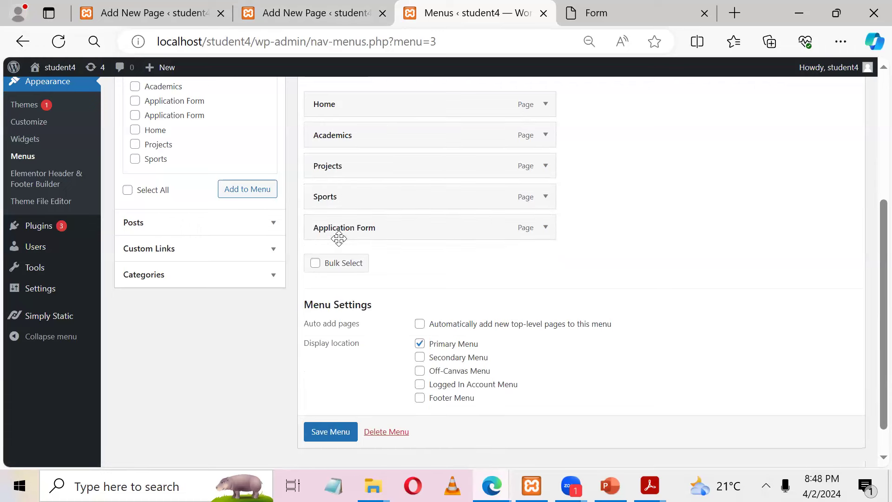
click(612, 13)
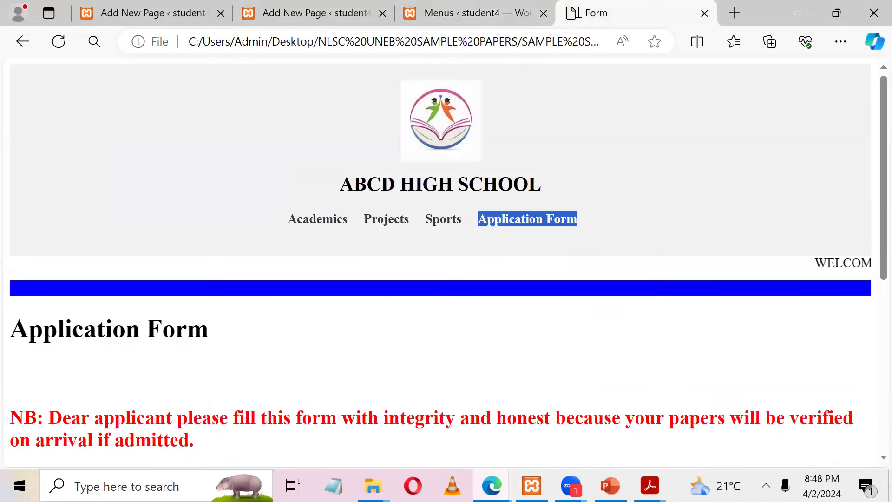
click(484, 10)
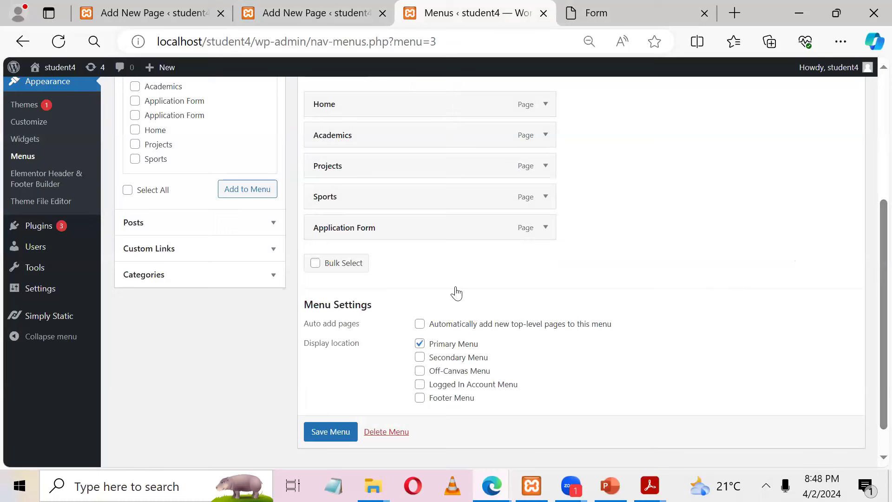
click(336, 429)
scroll(339, 434, down, 1)
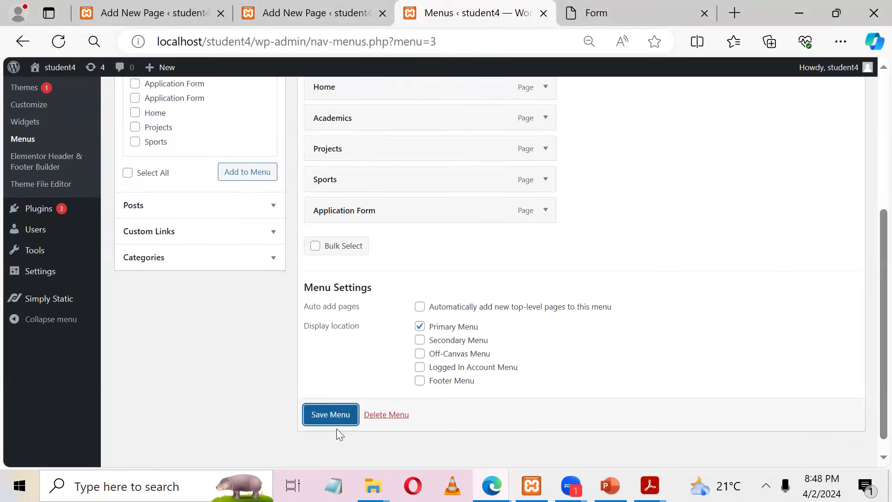
Step: Save the menu, then go to Customize > Header Builder > Site Title & Logo
click(320, 411)
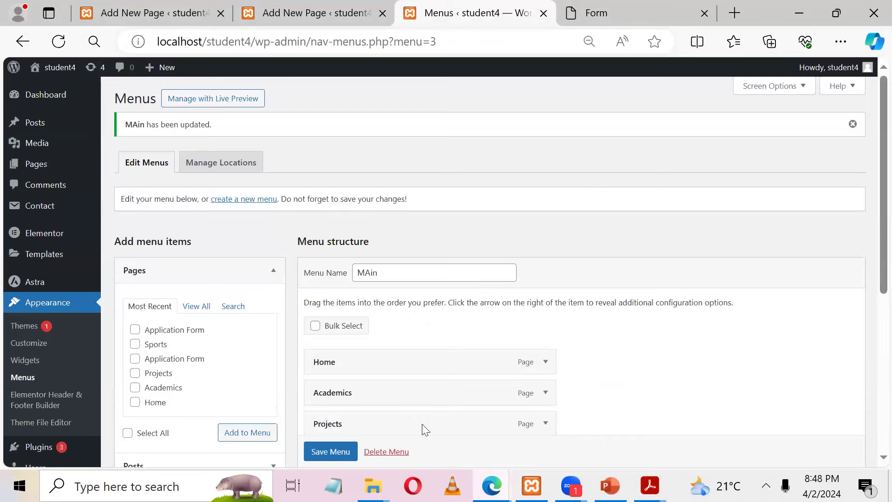
scroll(870, 131, down, 4)
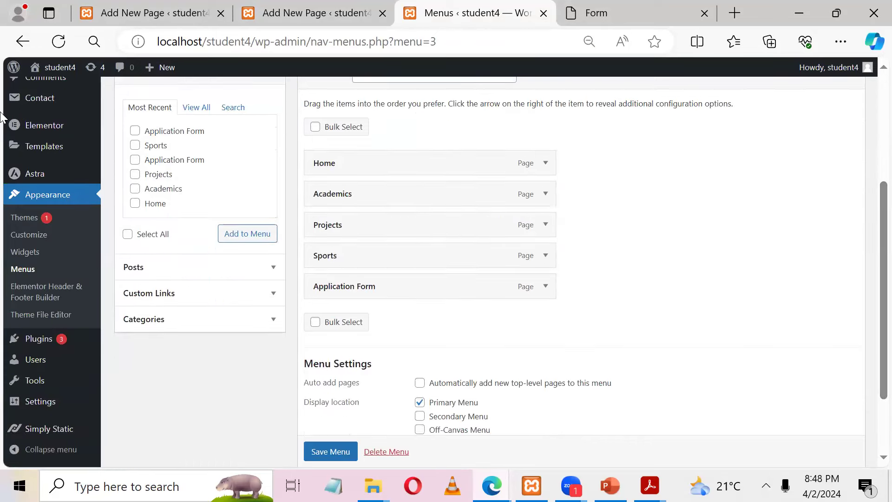
drag(878, 208, 878, 128)
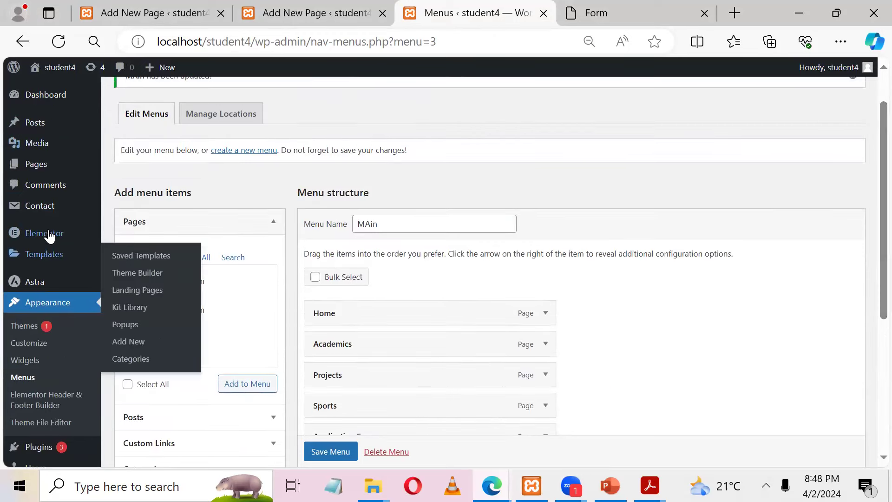
click(38, 346)
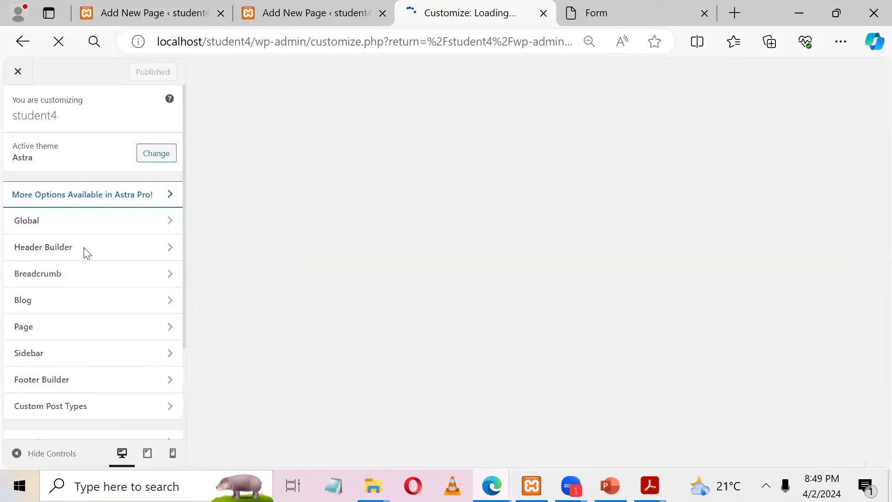
click(109, 255)
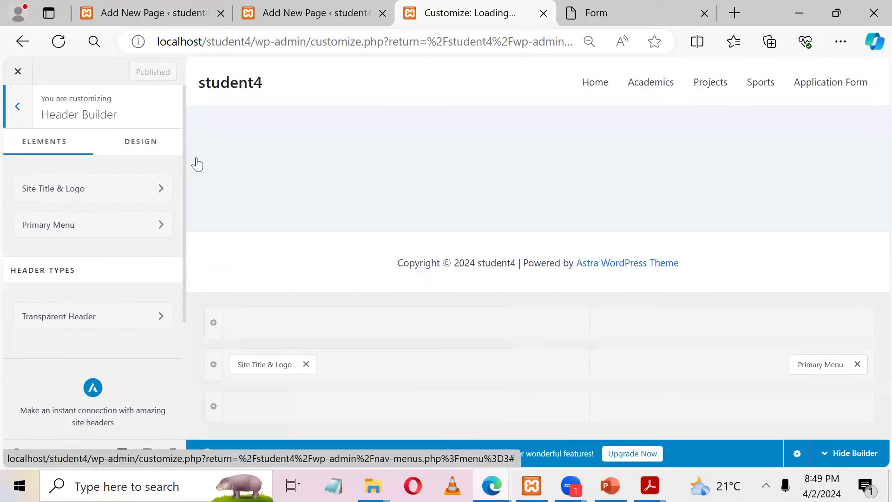
click(91, 194)
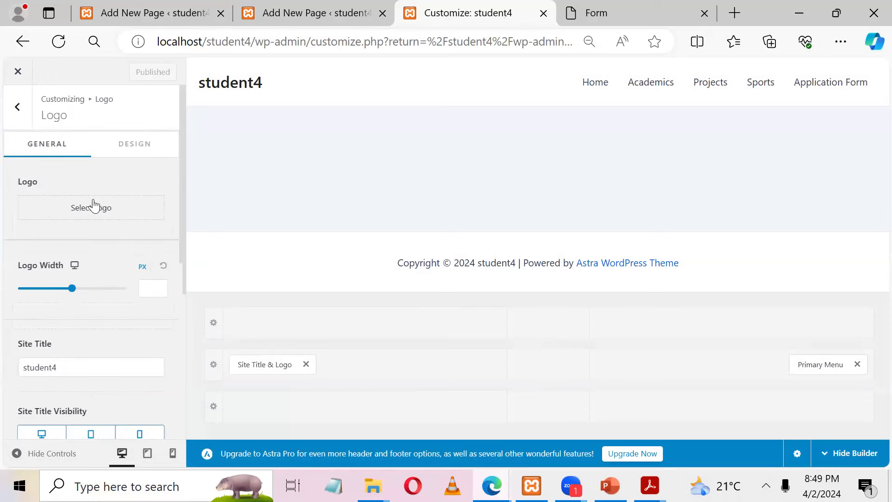
Step: Browse from Desktop through NLSC UNEB SAMPLE PAPERS and SAMPLE SUPPORT FILES into My_School
click(95, 210)
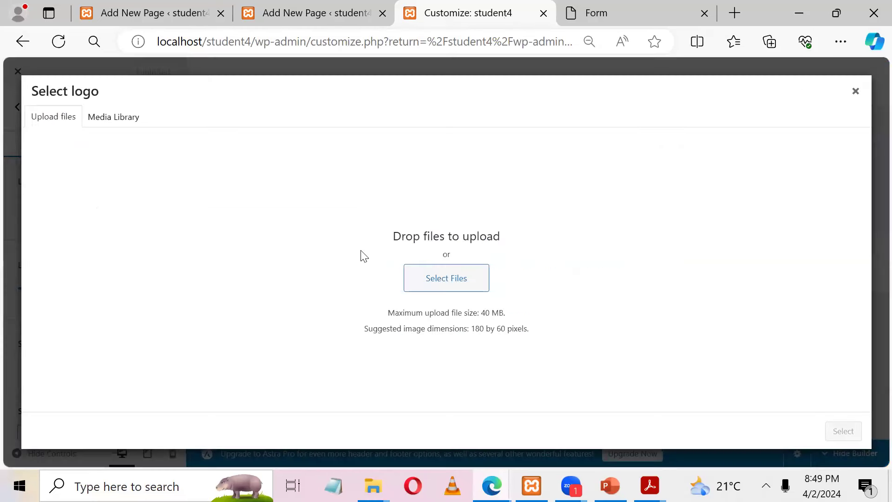
click(443, 281)
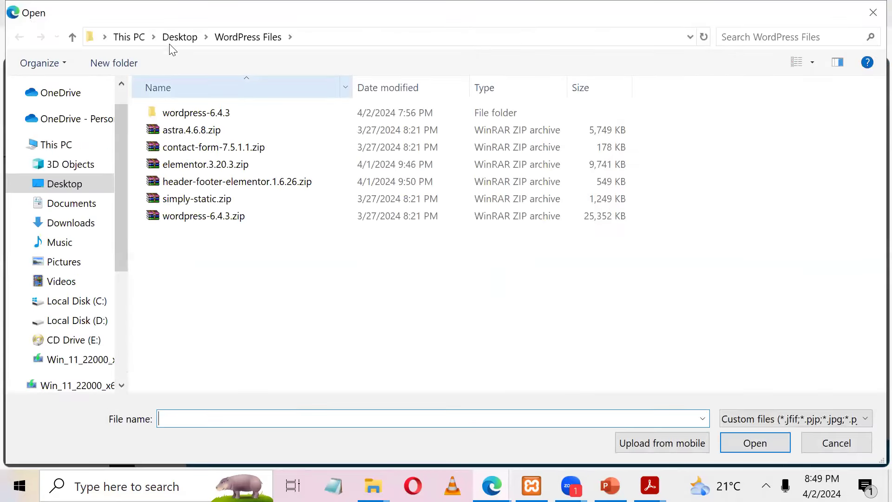
click(173, 39)
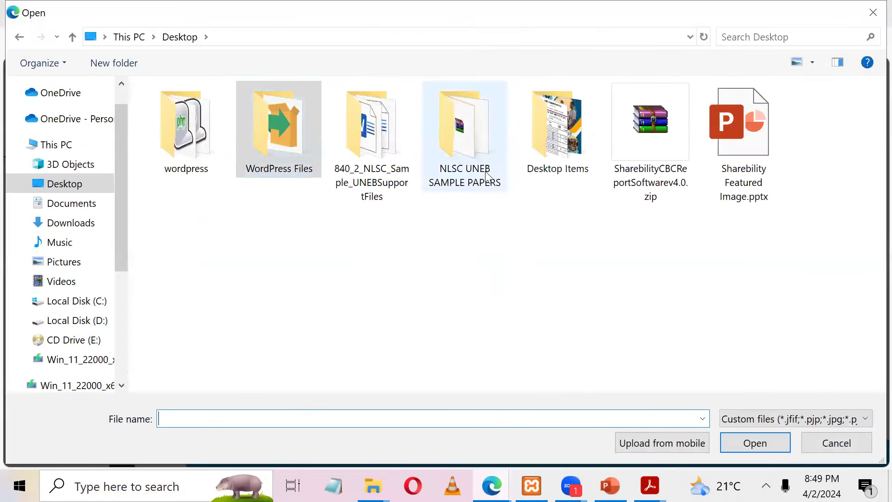
double_click(466, 173)
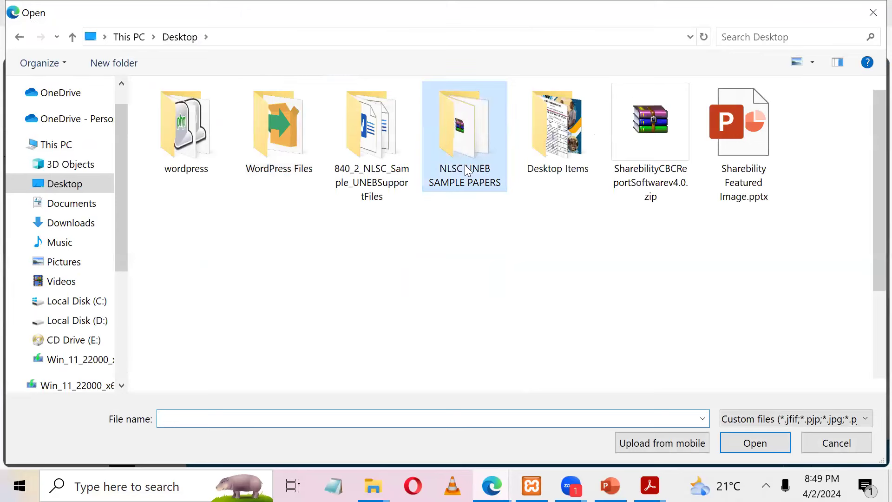
scroll(871, 191, down, 5)
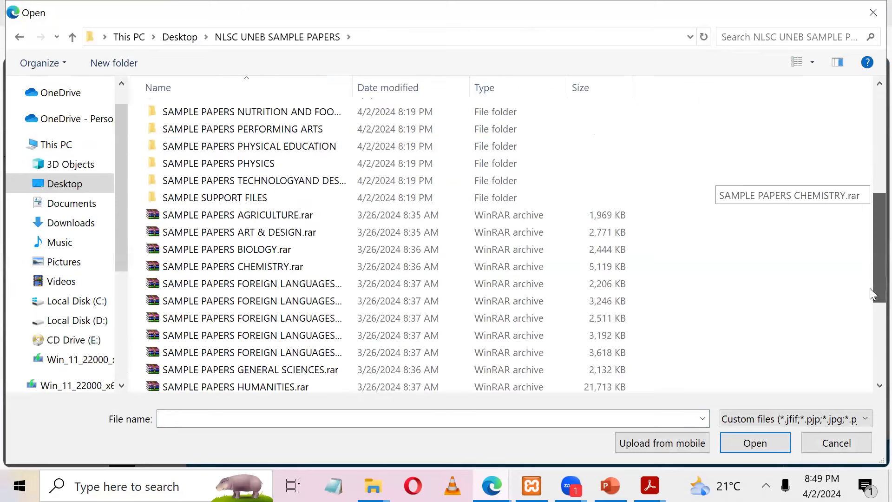
double_click(347, 200)
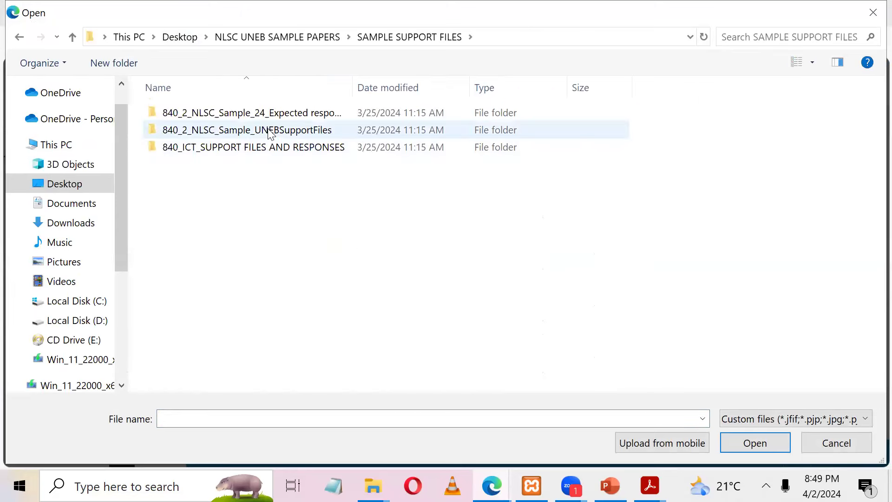
double_click(278, 133)
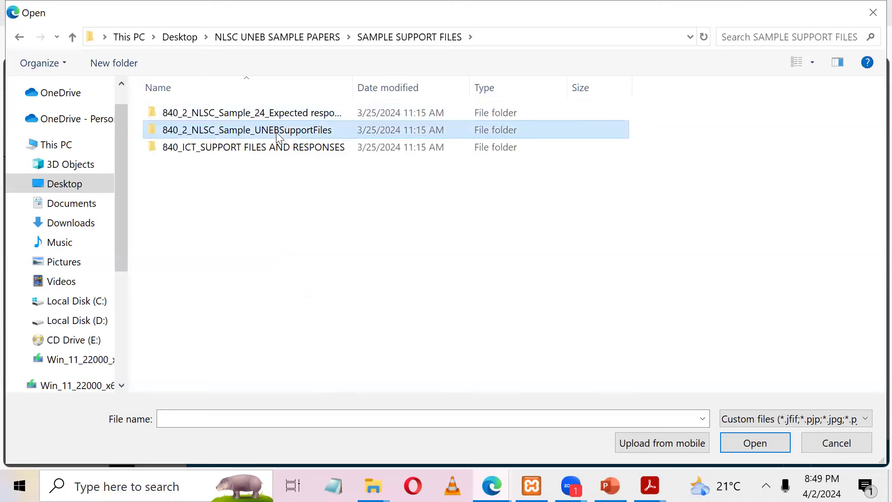
click(230, 113)
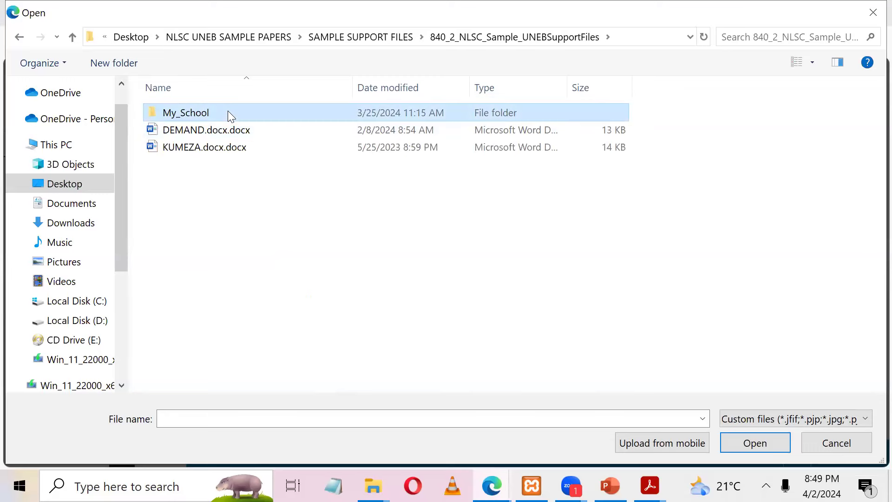
double_click(229, 113)
Step: Upload logo.jfif, and after the file-type rejection select logo.jfif again
click(749, 148)
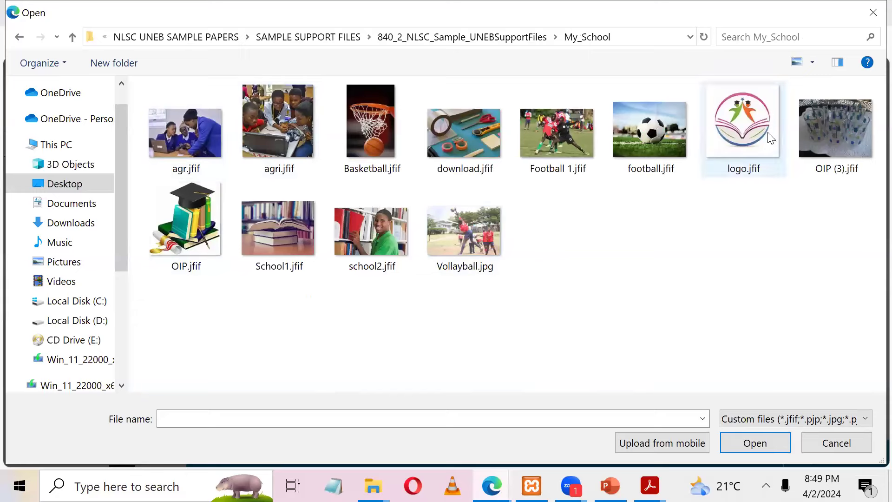
click(755, 442)
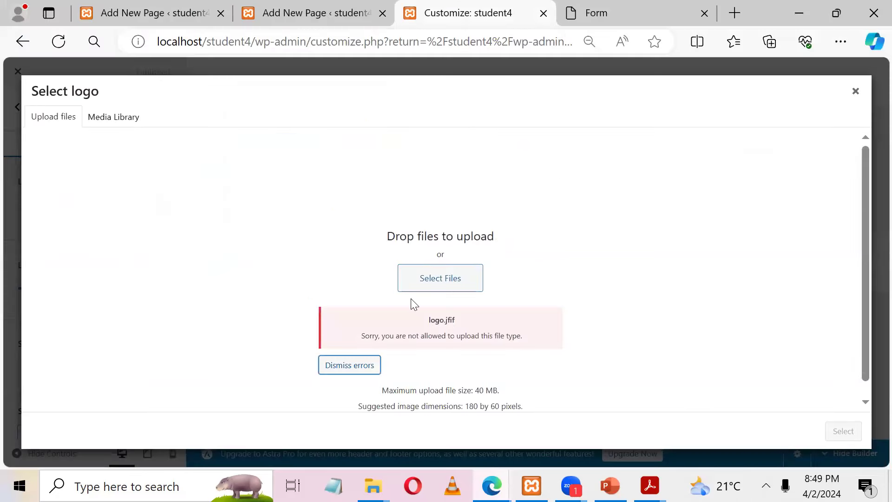
click(432, 282)
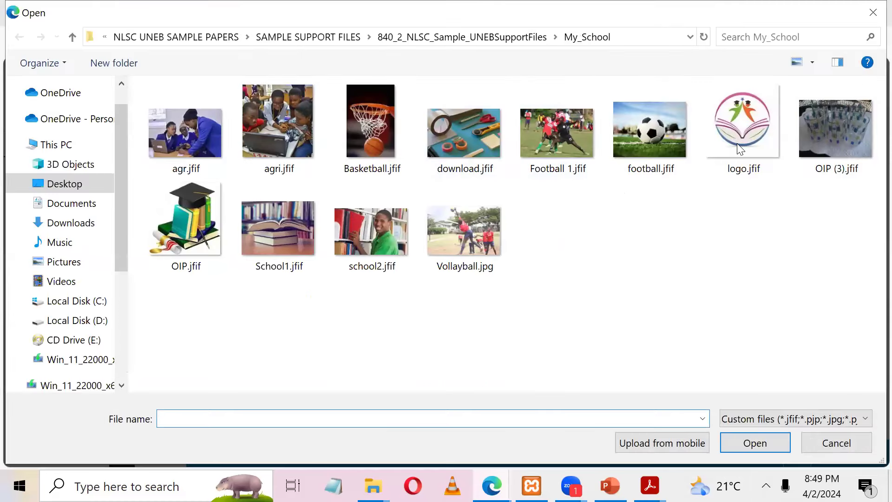
click(741, 149)
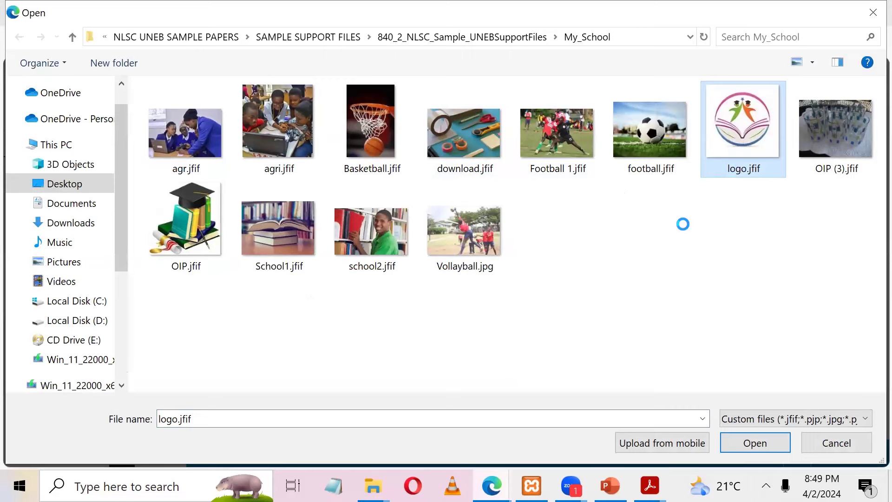
Step: Open logo.jfif in Paint, save it as JPEG logo.jpg overwriting the old copy, and close Paint
key(shift+F10)
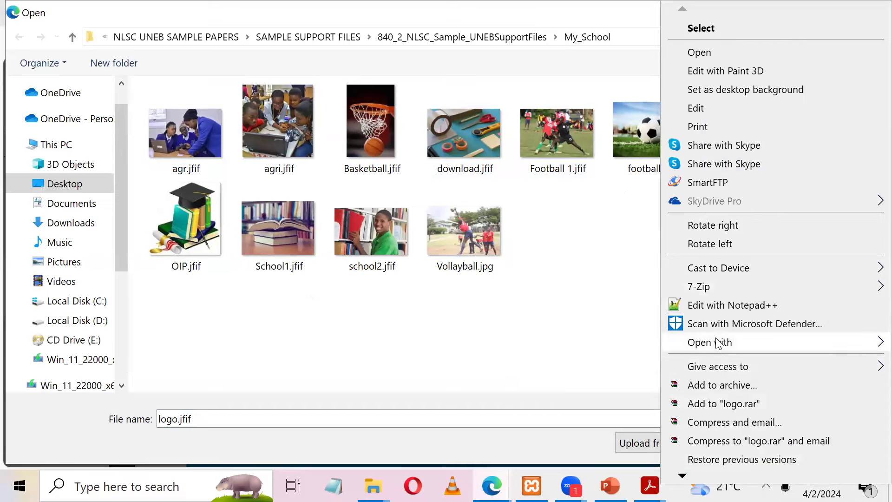
mouse_move(719, 343)
click(496, 361)
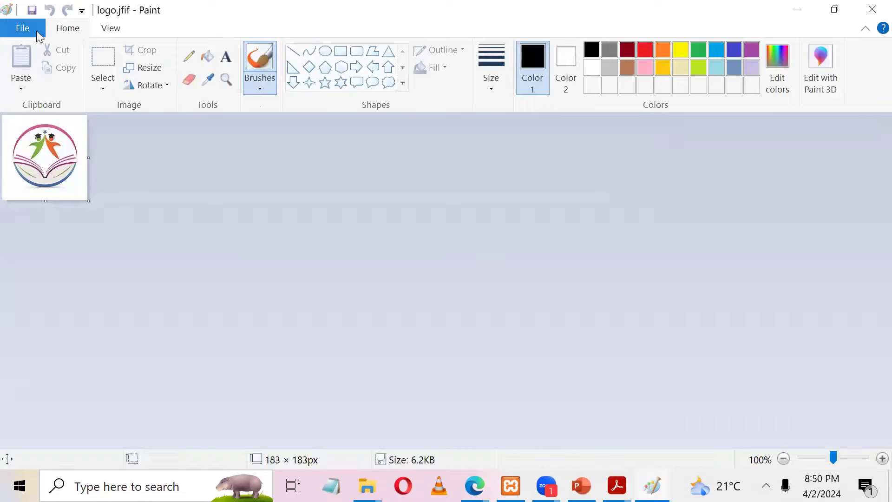
click(35, 33)
mouse_move(65, 163)
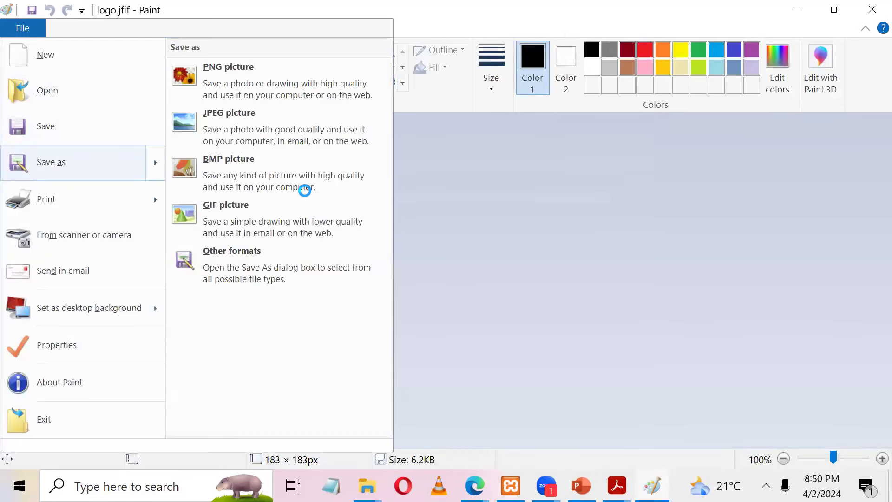
click(307, 195)
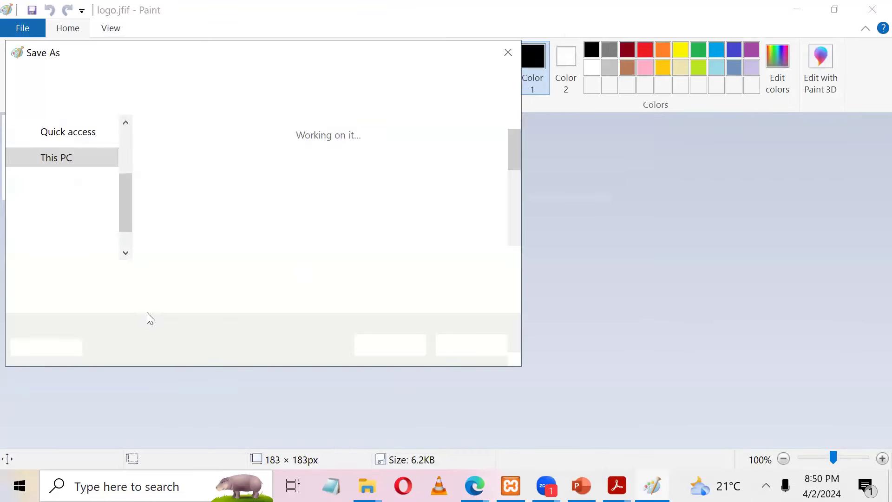
click(377, 341)
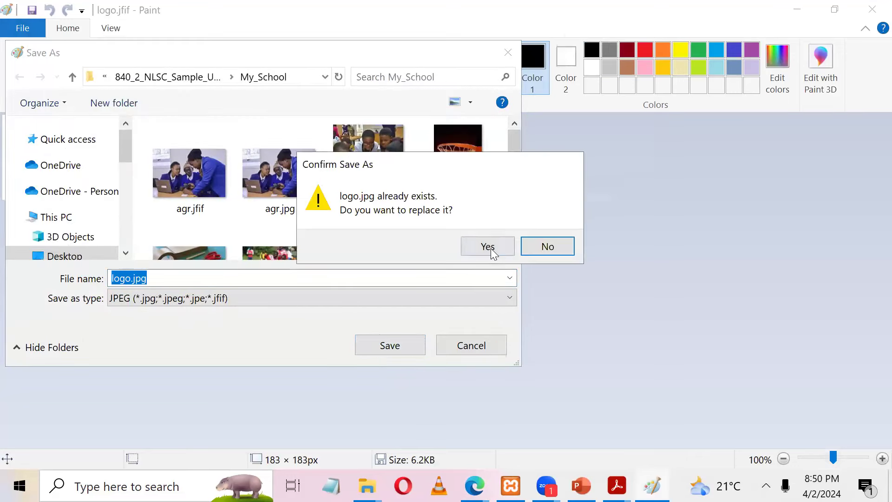
click(490, 250)
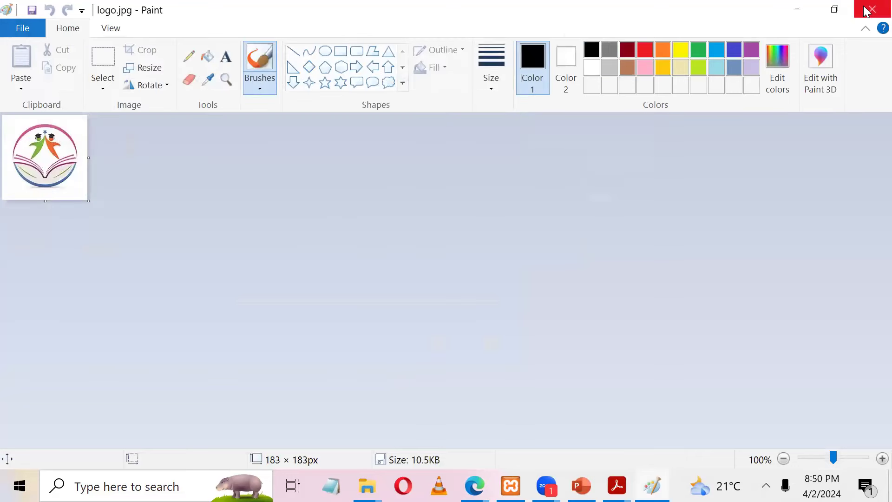
key(alt+F4)
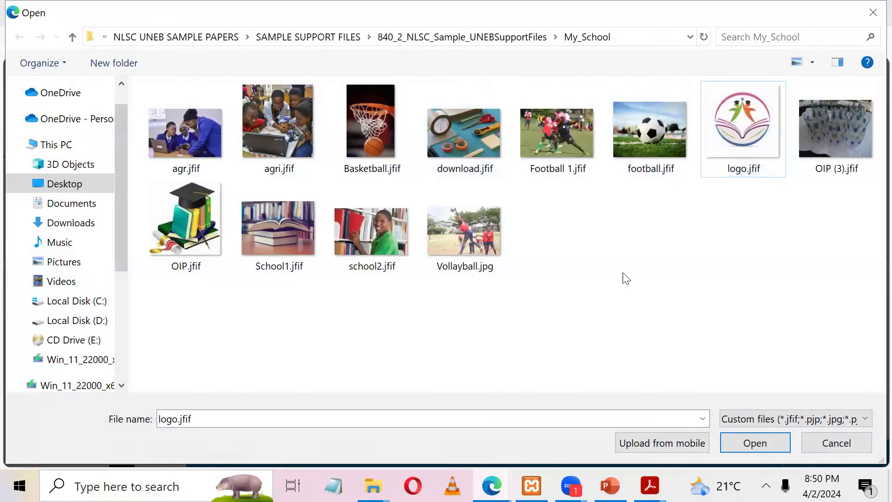
Step: Rename the file logo.jfif to logo.jpg in the file picker
click(721, 134)
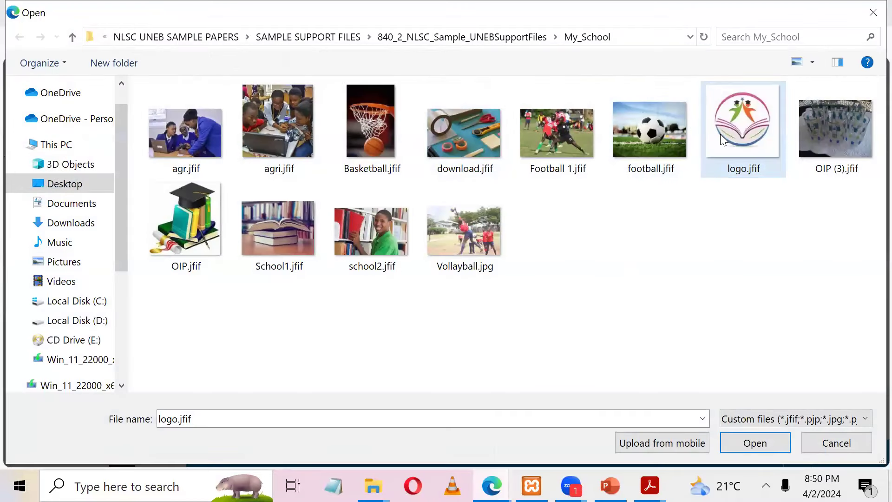
key(F2)
key(Right)
key(Right)
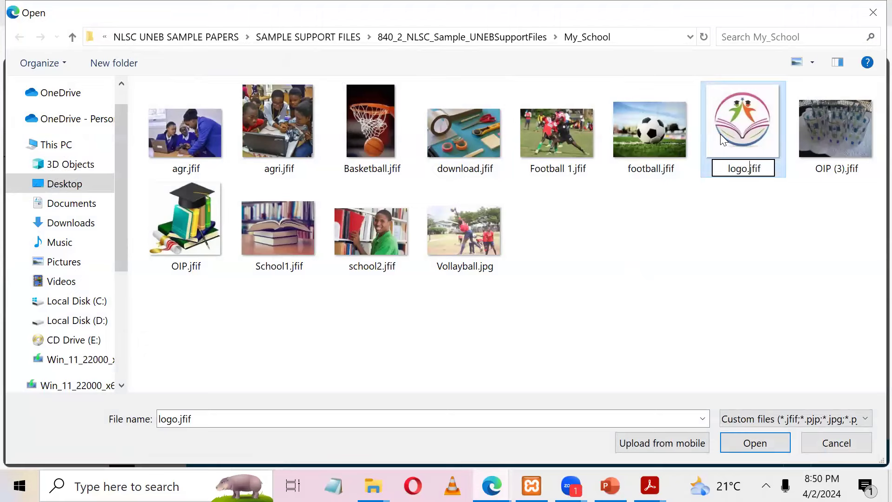
key(BackSpace)
key(BackSpace)
key(BackSpace)
text(pg)
key(Return)
key(Return)
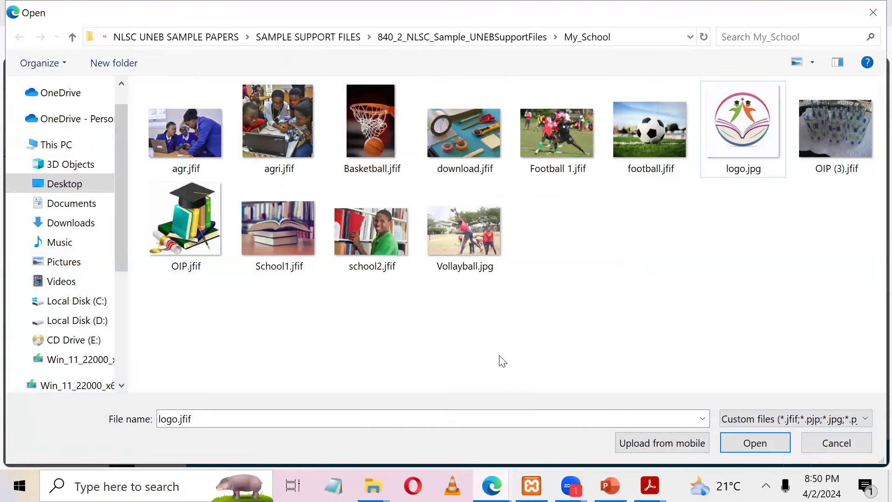
Step: Upload logo.jpg and set it as the site logo, skipping cropping
click(736, 138)
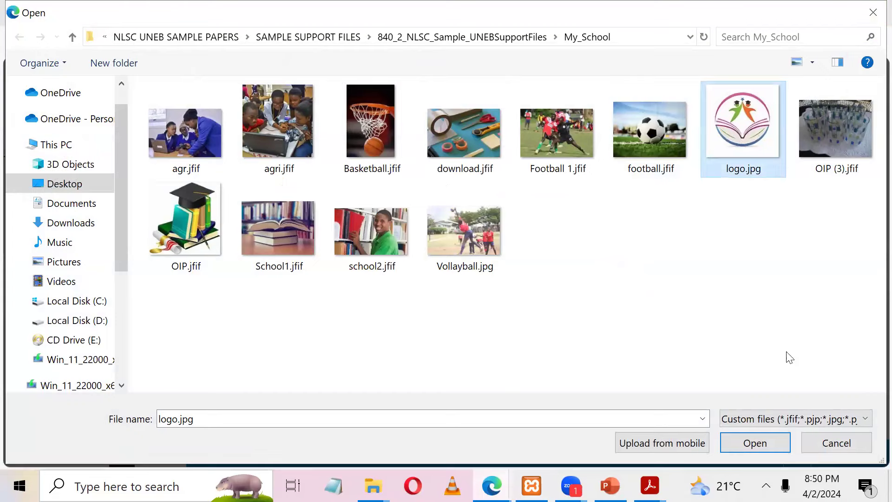
click(762, 443)
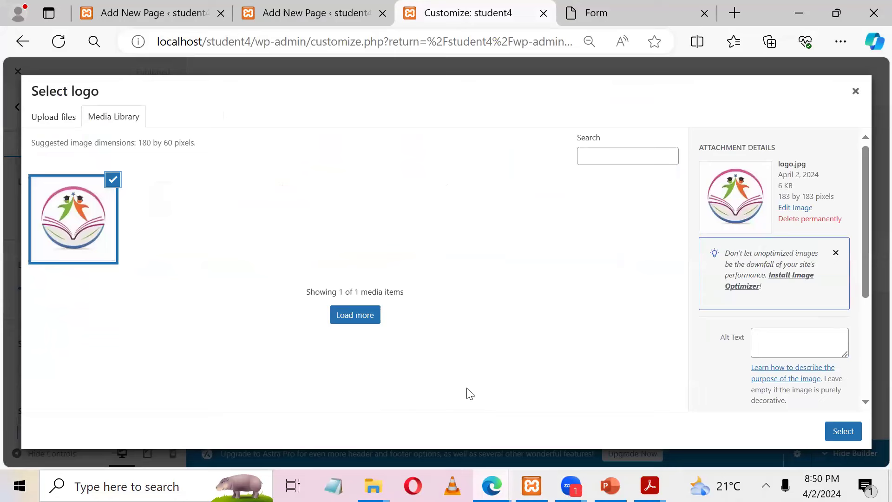
click(841, 433)
click(774, 431)
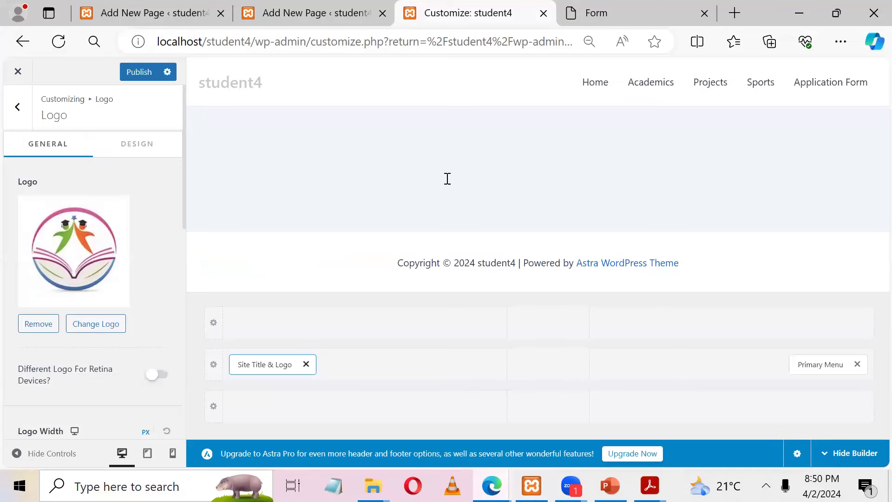
Step: Replace the site title student4 with ABCD HIGH SCHOOL copied from the Form page, keeping it visible
key(ctrl+Tab)
drag(543, 185, 344, 186)
key(ctrl+c)
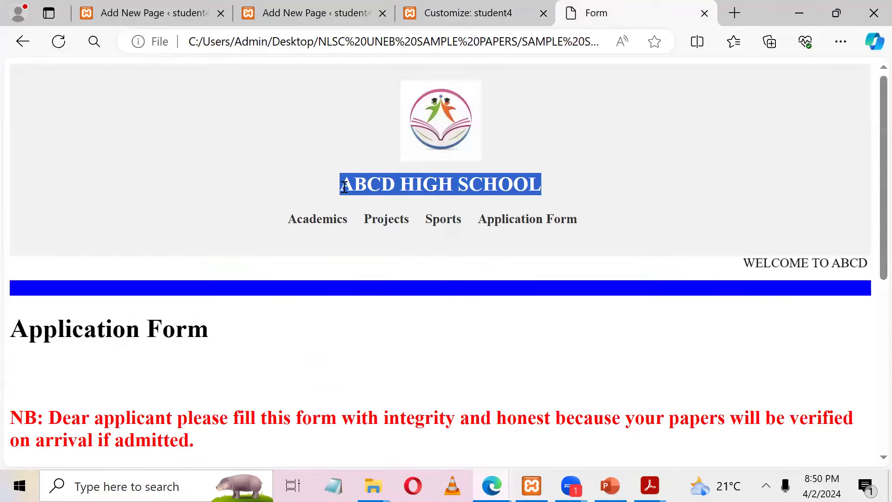
click(465, 13)
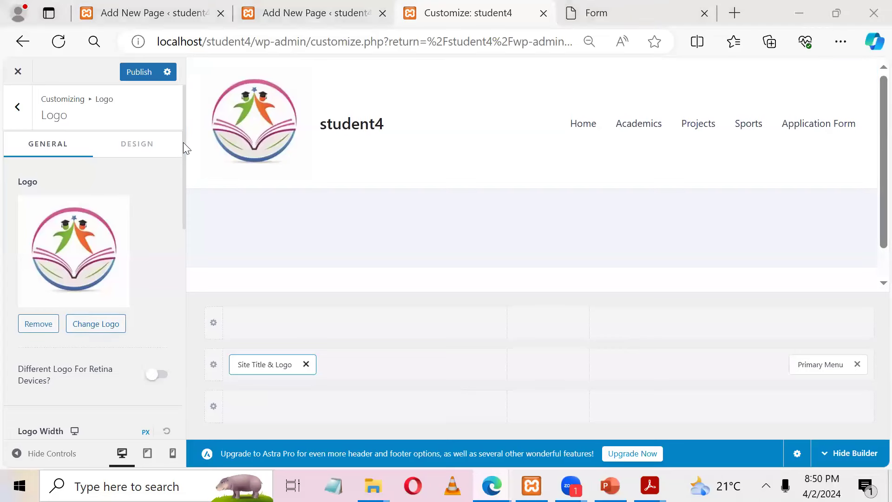
scroll(178, 193, down, 5)
drag(55, 286, 7, 283)
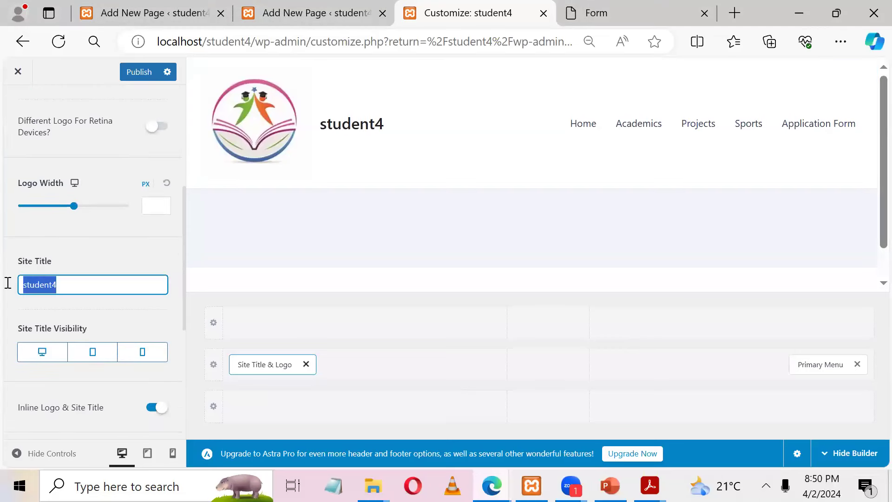
key(ctrl+v)
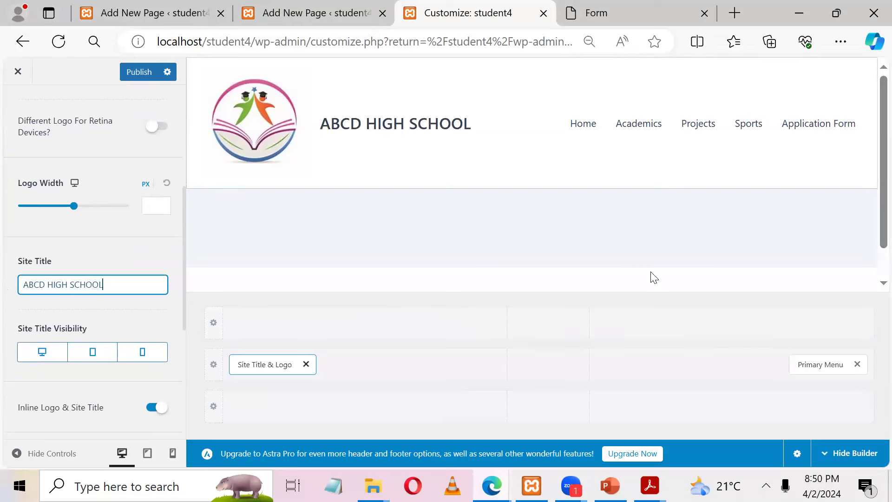
click(39, 358)
click(39, 358)
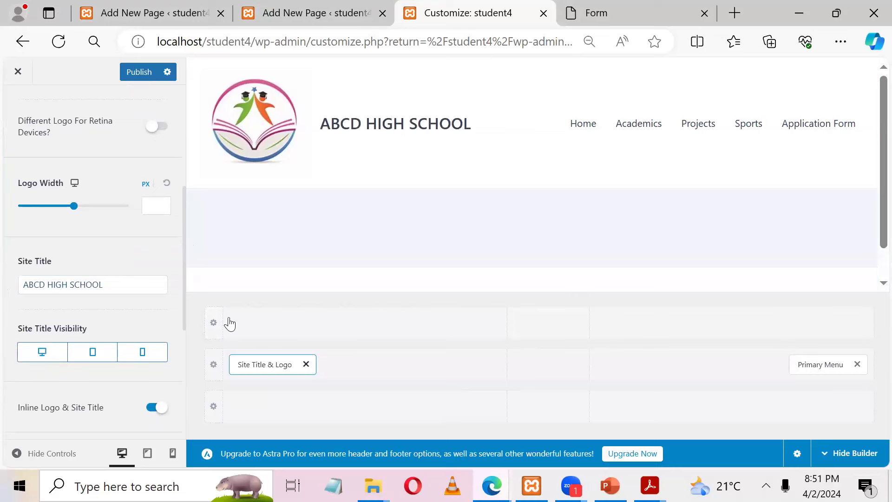
Step: Add then remove a Button in the top header row, and publish the header changes
scroll(870, 189, down, 1)
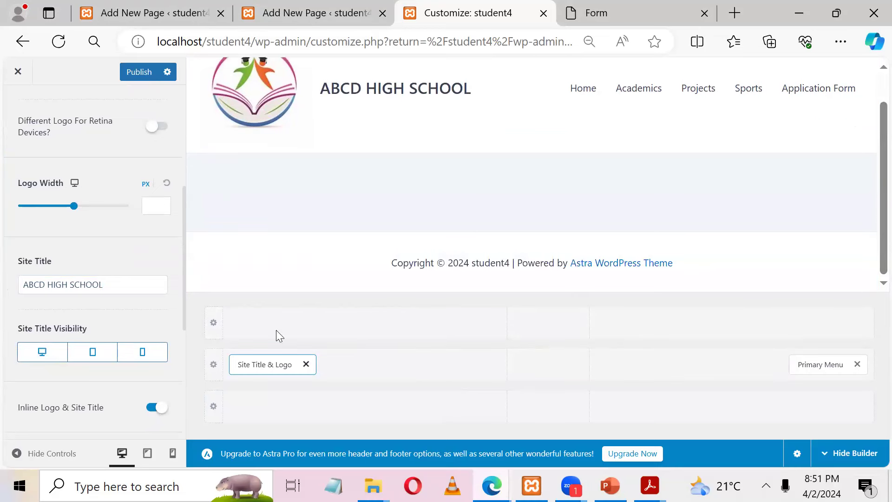
click(733, 323)
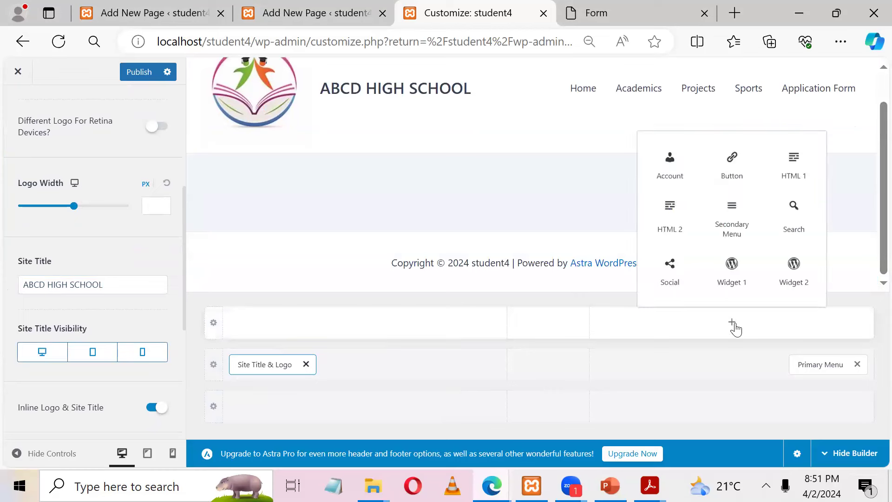
click(732, 168)
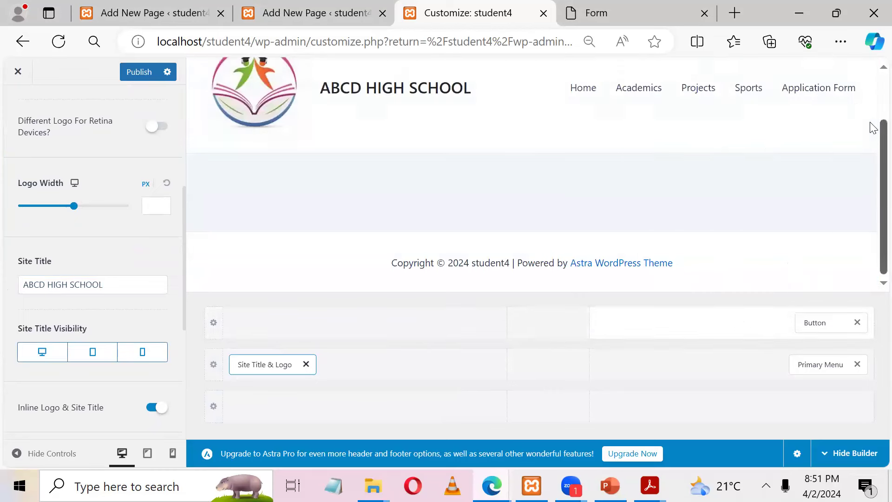
drag(874, 94, 871, 63)
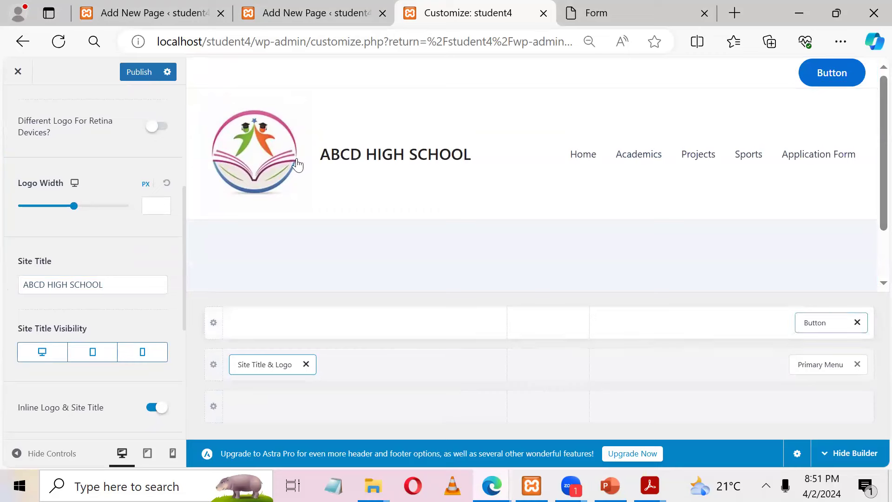
click(858, 323)
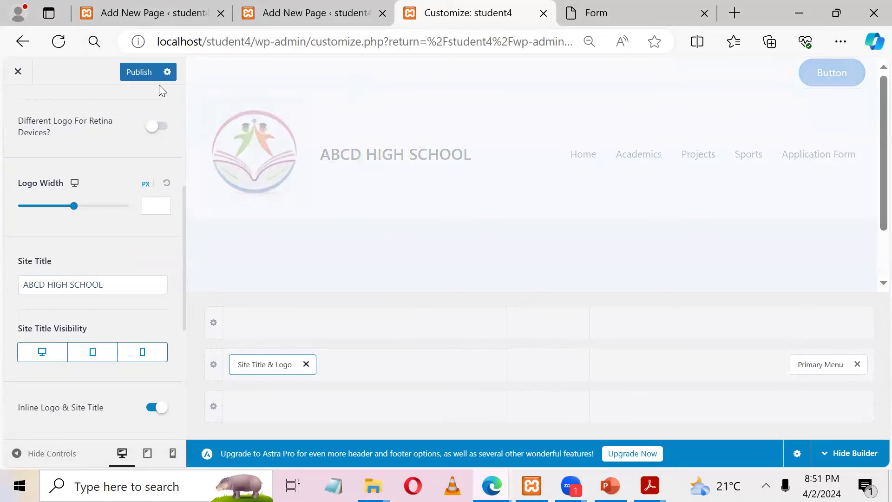
click(145, 78)
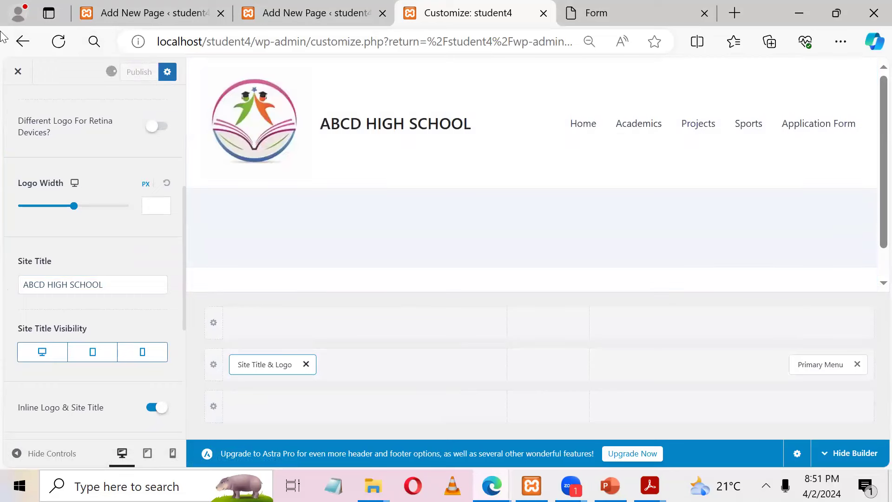
Step: Close the Customizer, confirming the exit, and go to the reference application form page
click(16, 71)
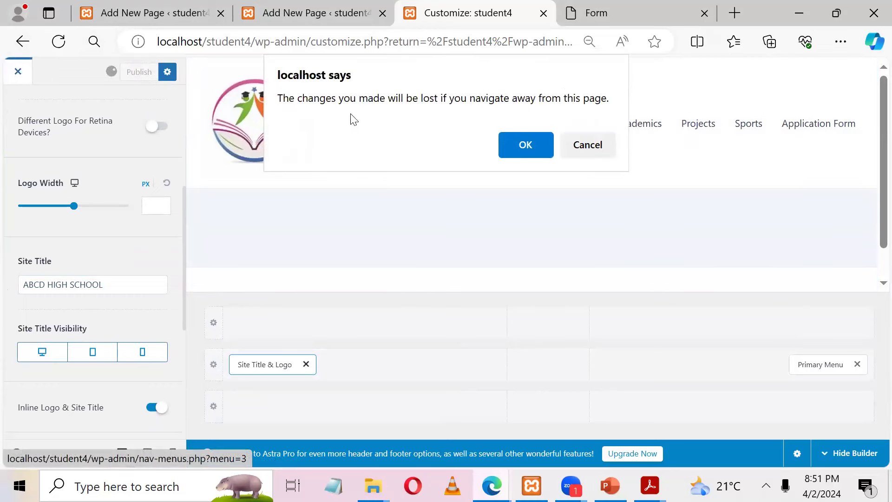
click(523, 145)
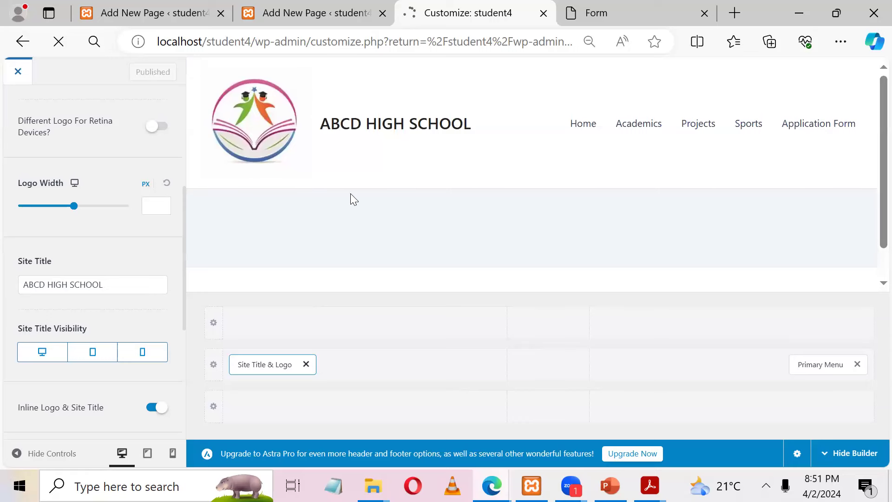
click(600, 13)
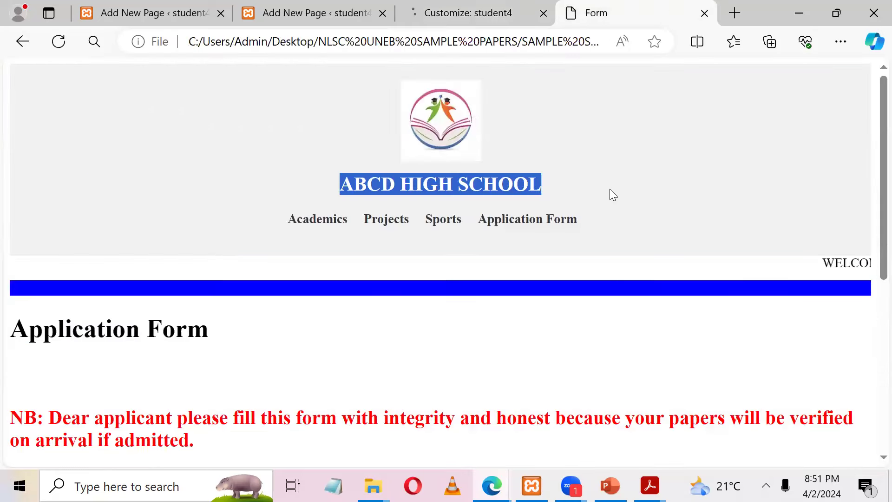
Step: Compare the reference page's ABCD HIGH SCHOOL heading and navigation links, then return to the menu editor
click(575, 352)
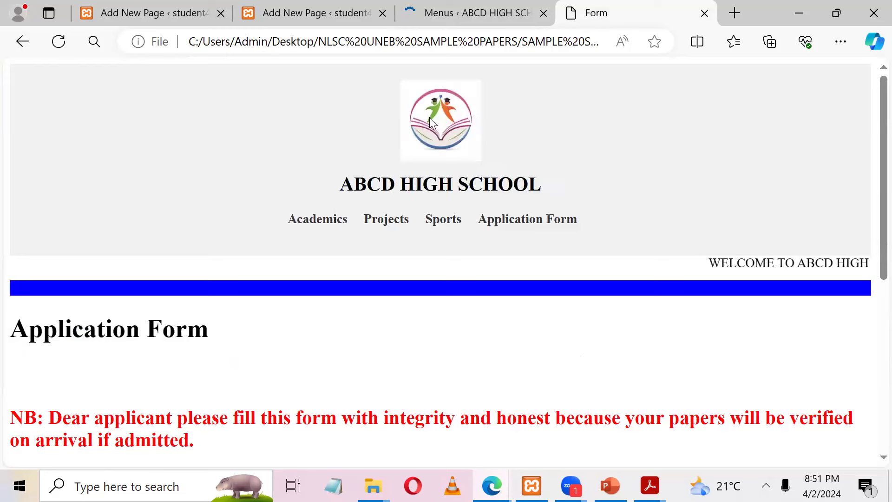
drag(353, 184, 627, 166)
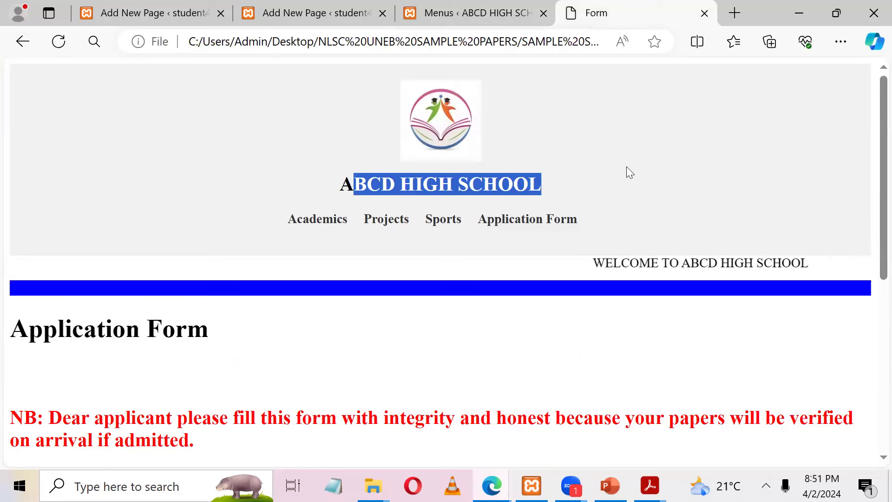
drag(615, 264, 664, 262)
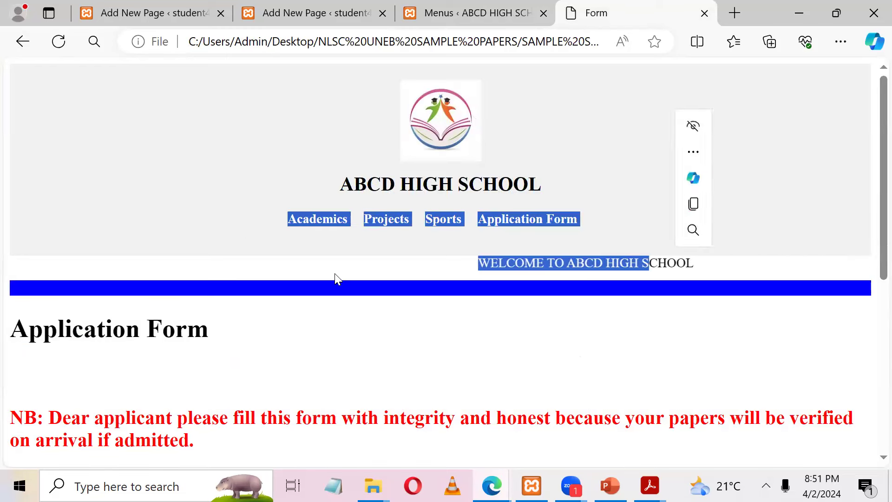
drag(465, 264, 452, 265)
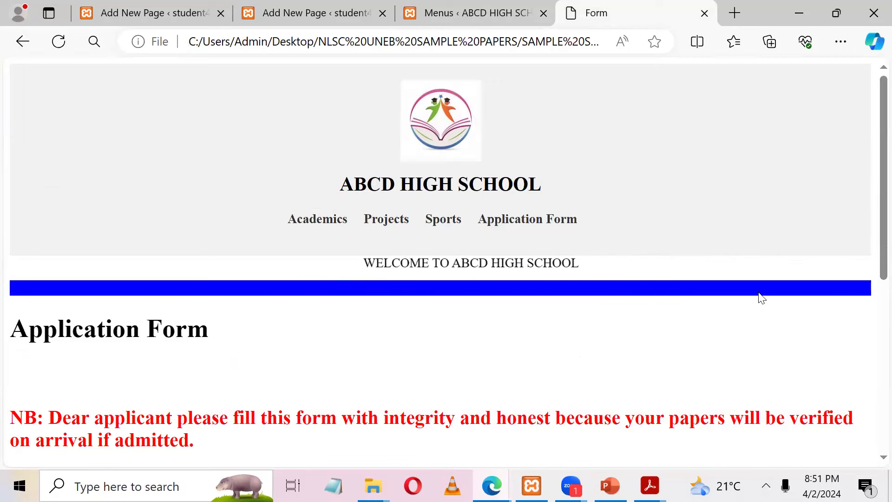
drag(615, 333, 368, 100)
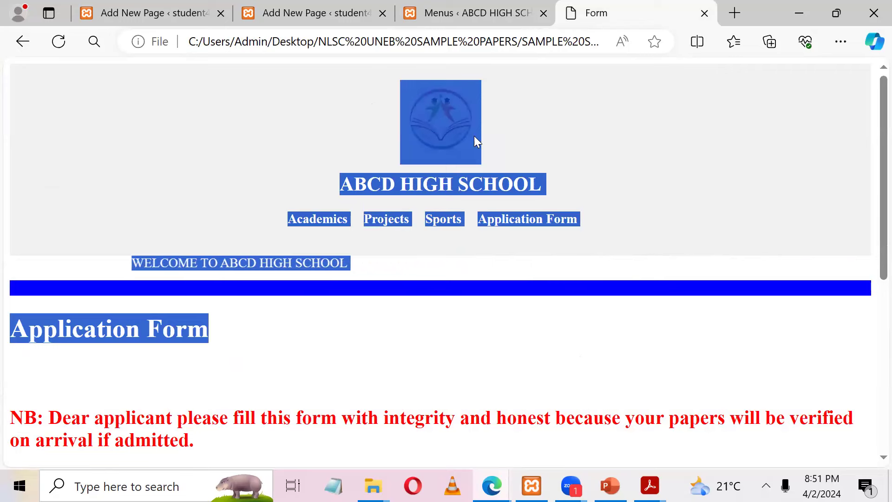
click(575, 227)
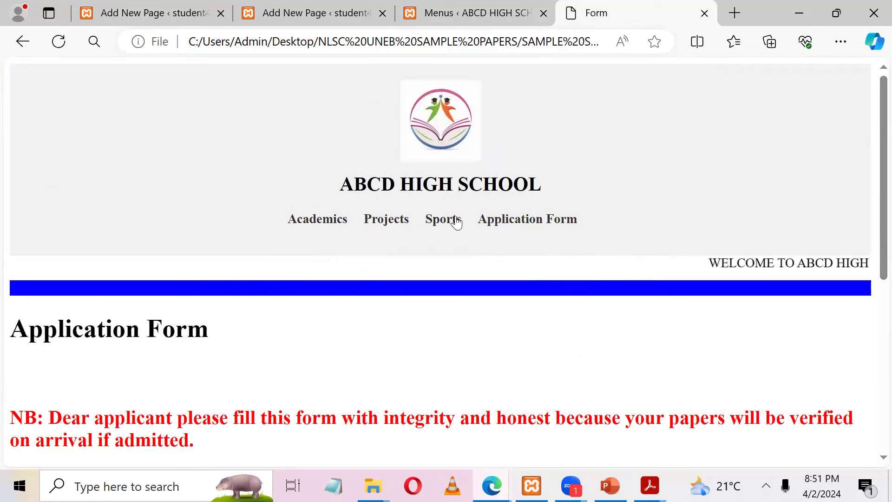
click(507, 7)
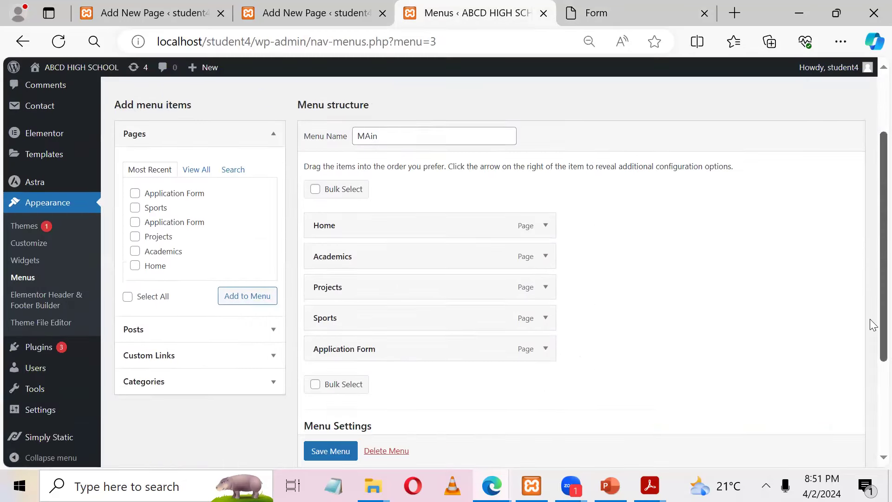
Step: In Elementor Header & Footer Builder, add a new template and skip the onboarding dialog
scroll(872, 302, down, 3)
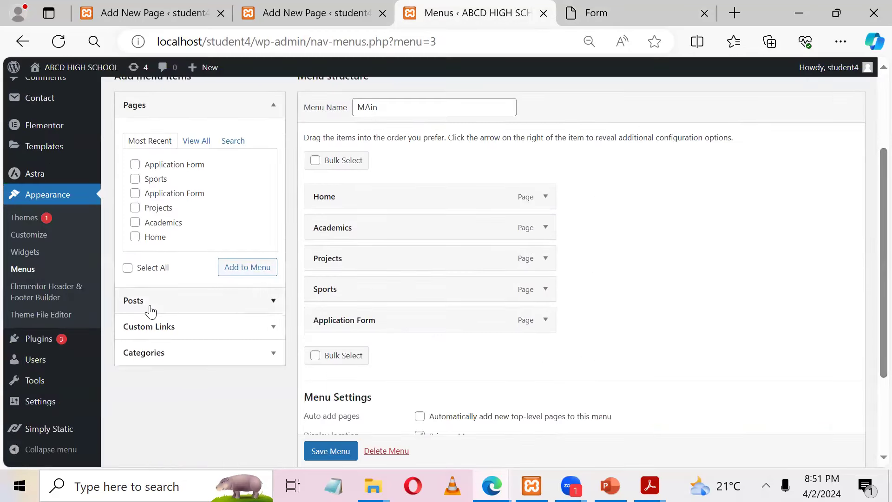
click(48, 299)
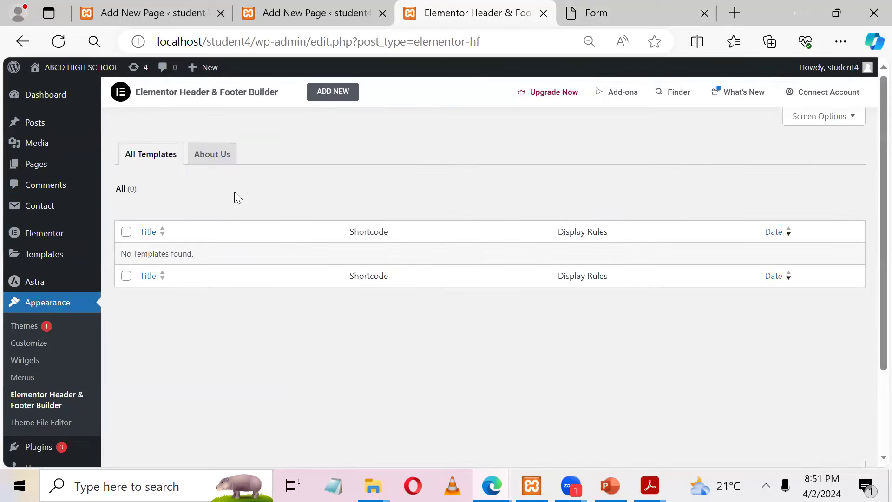
click(329, 98)
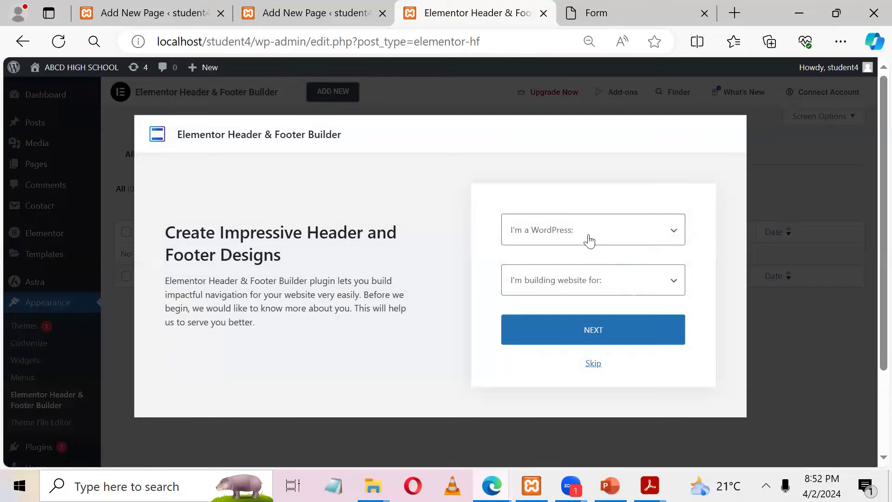
click(589, 240)
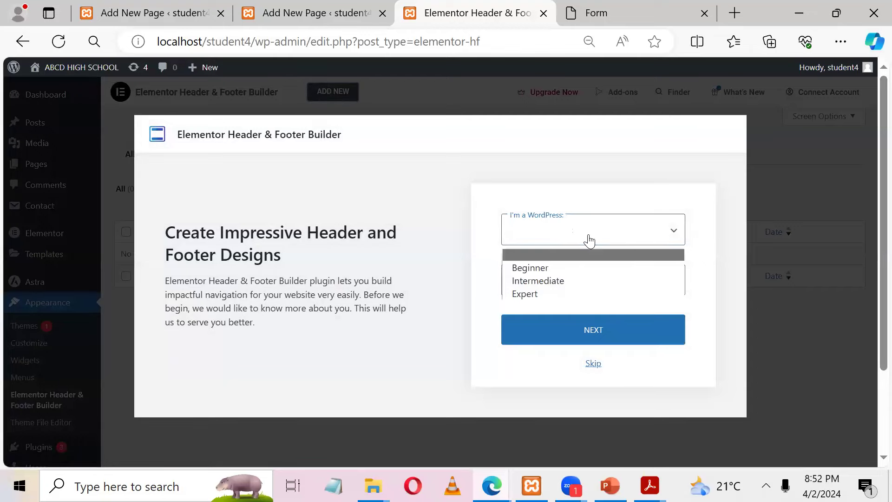
click(592, 364)
click(592, 365)
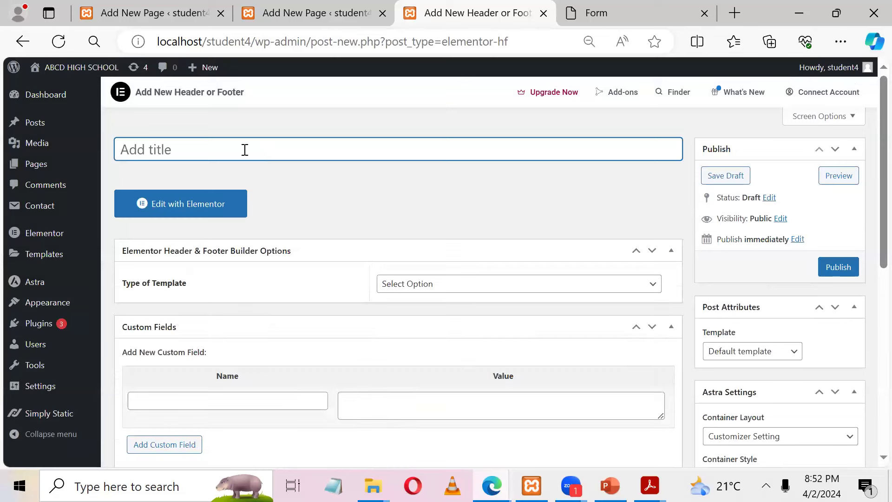
Step: Title the template 'Header', make it a Header type, shown on the Entire Website for All user roles
text(Header)
click(430, 285)
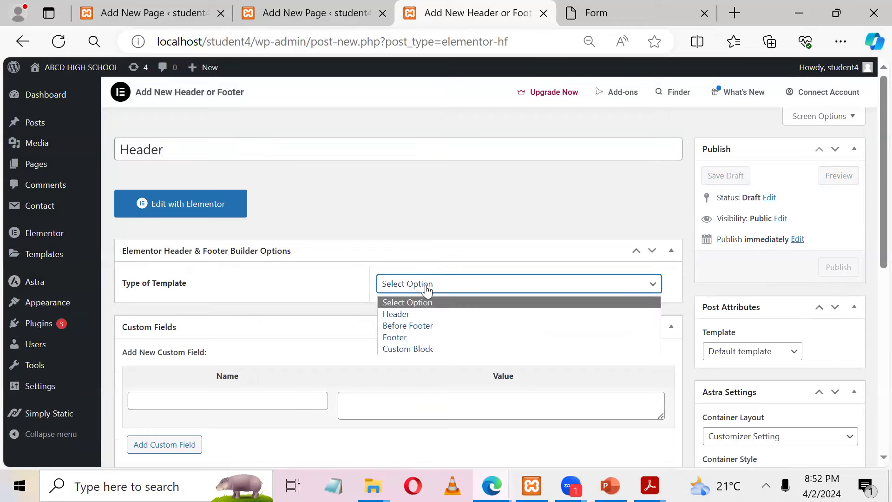
click(407, 313)
scroll(873, 126, down, 2)
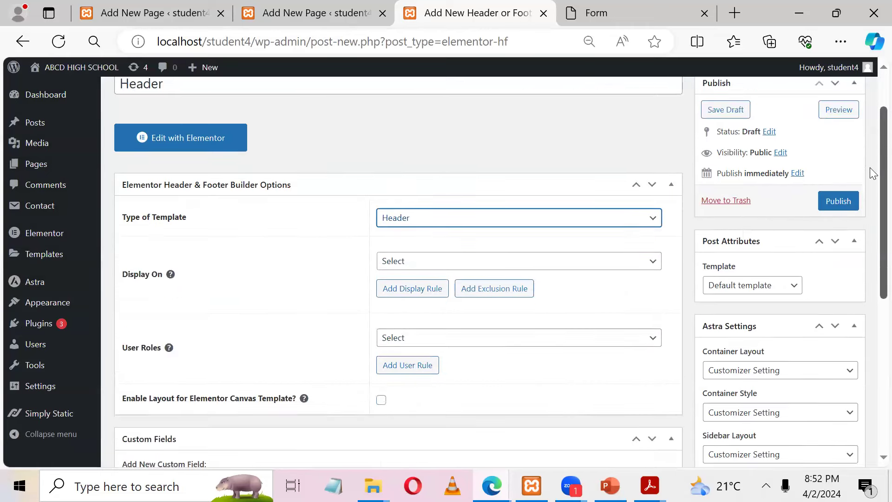
click(490, 225)
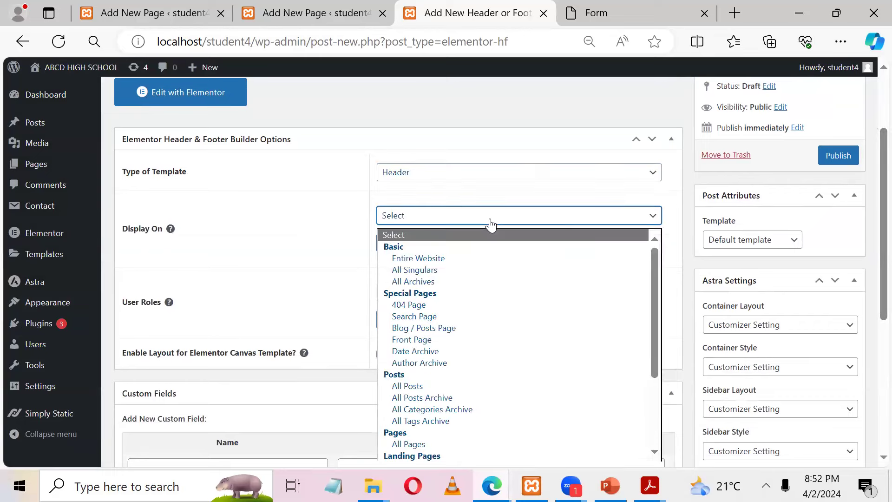
click(462, 256)
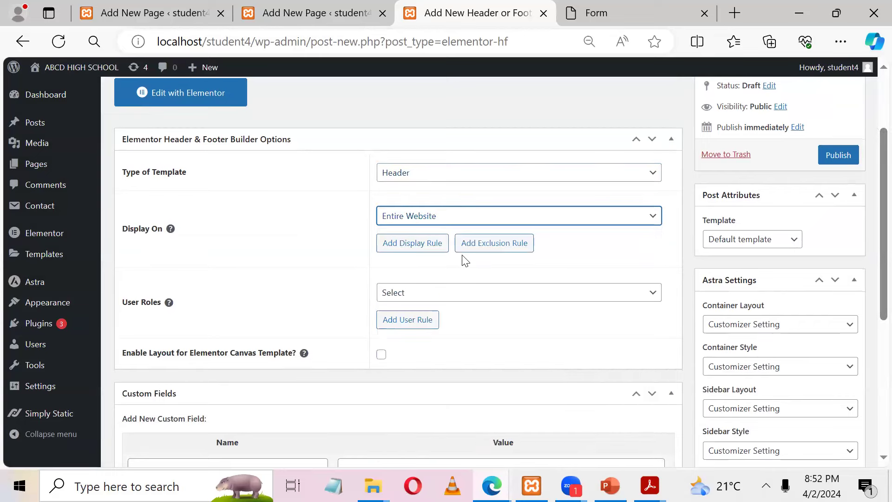
click(463, 291)
click(406, 337)
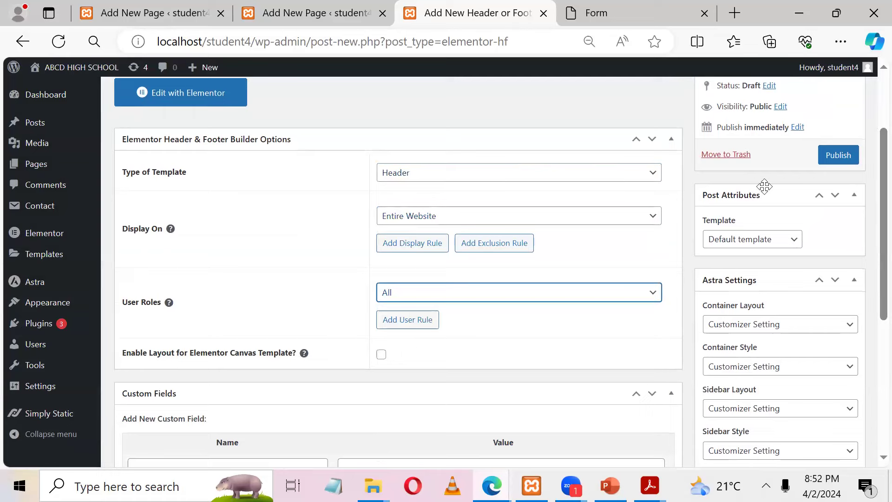
Step: Publish the Header template, check the reference form page, then edit it with Elementor
click(840, 155)
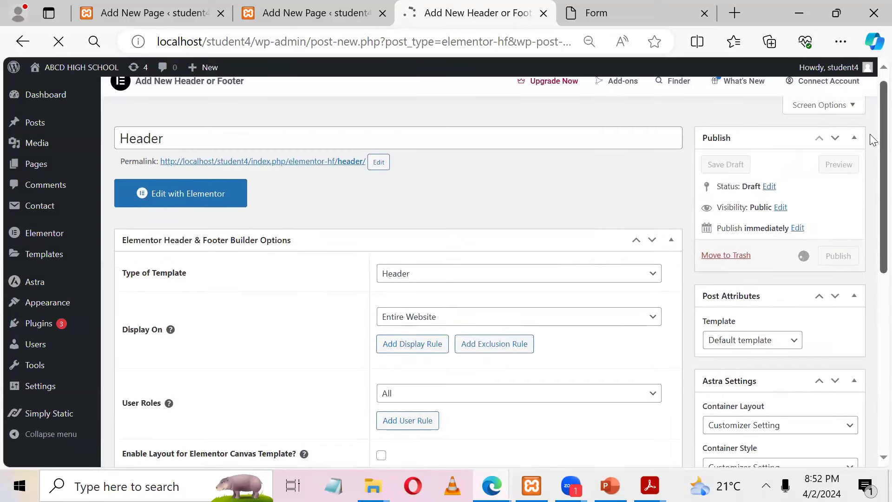
click(606, 12)
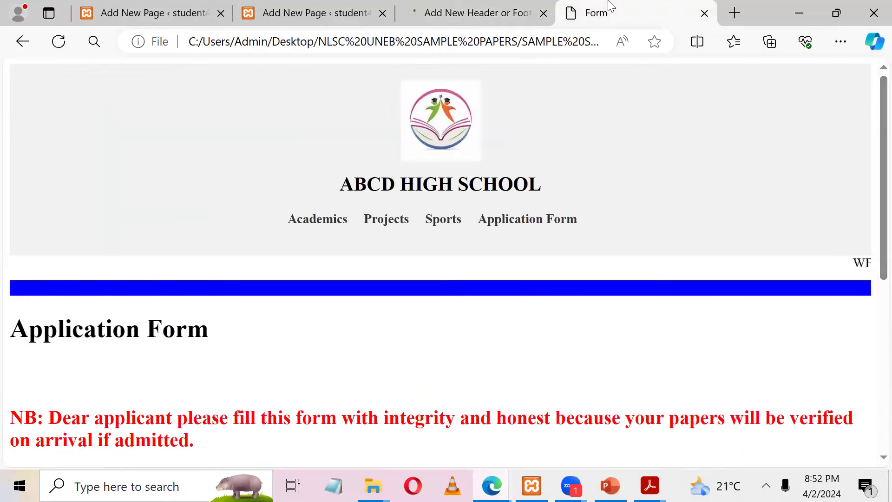
click(478, 10)
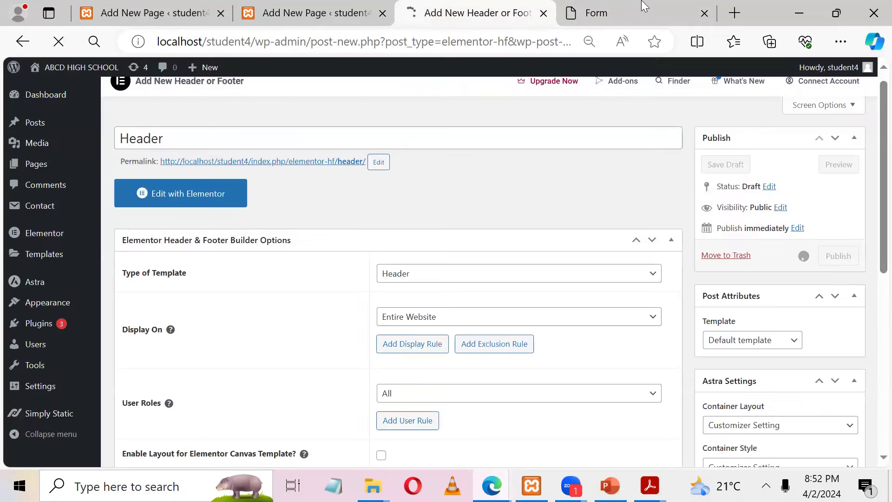
click(645, 7)
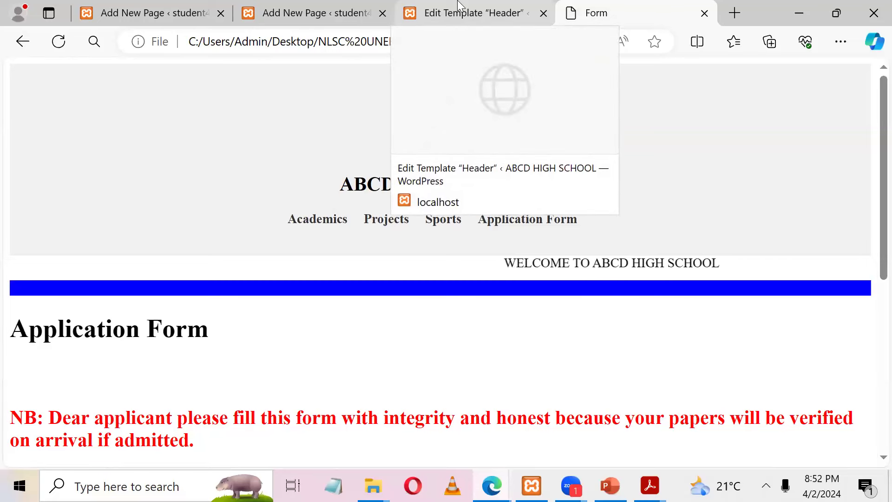
click(458, 7)
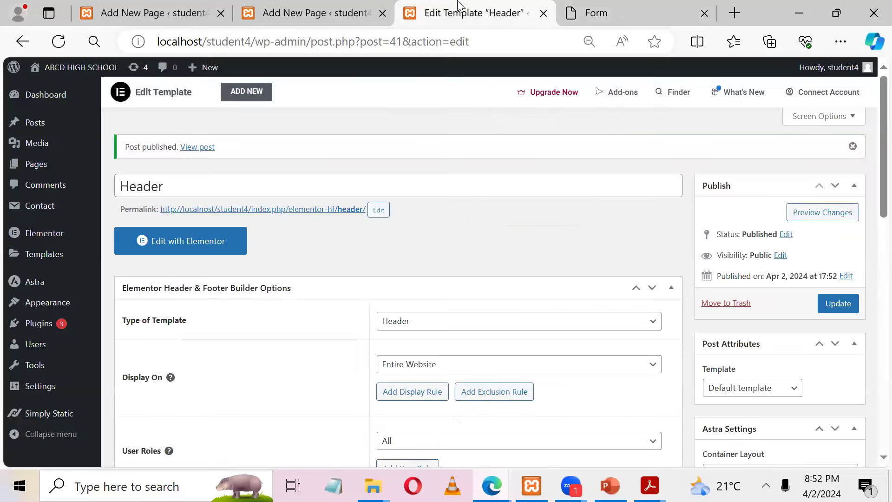
click(197, 249)
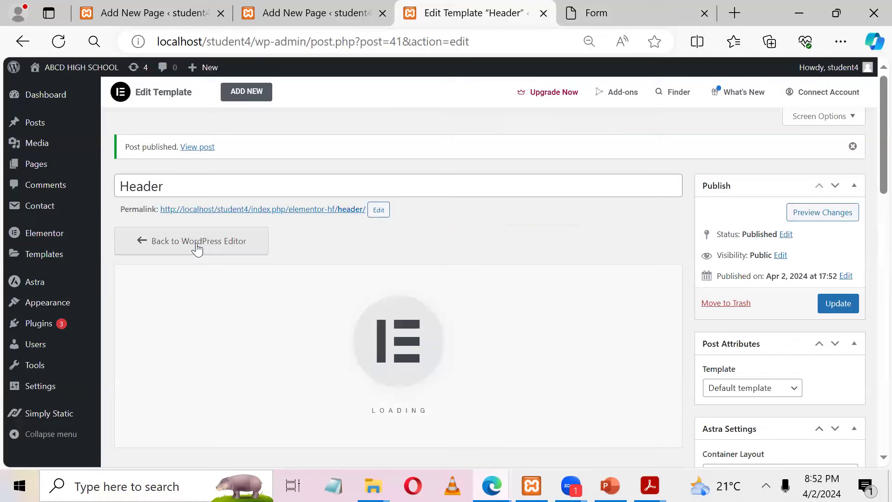
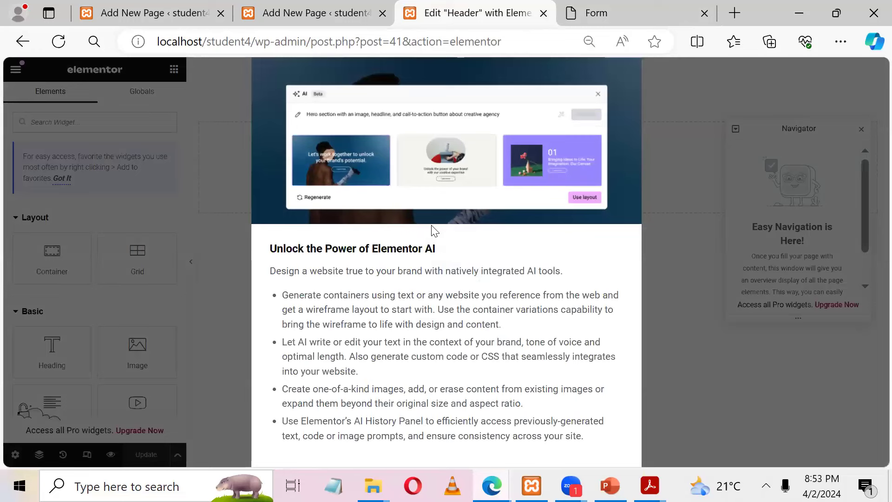
Step: Dismiss the Elementor AI announcement and add a single-column Flexbox container to the header
key(ctrl+minus)
key(ctrl+minus)
key(ctrl+minus)
click(523, 161)
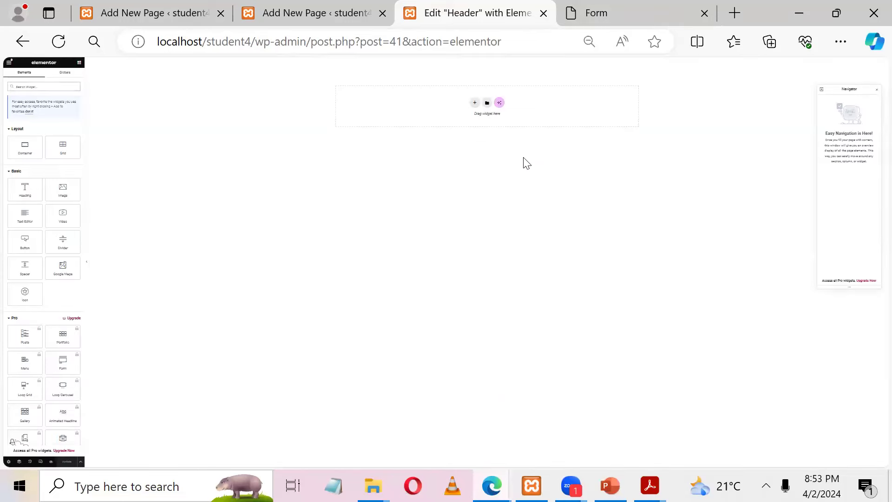
key(ctrl+plus)
key(ctrl+plus)
key(ctrl+plus)
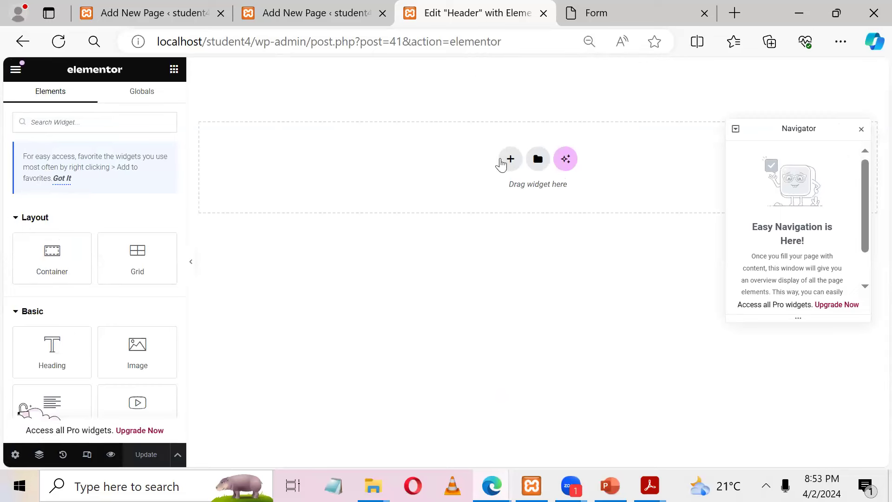
click(511, 161)
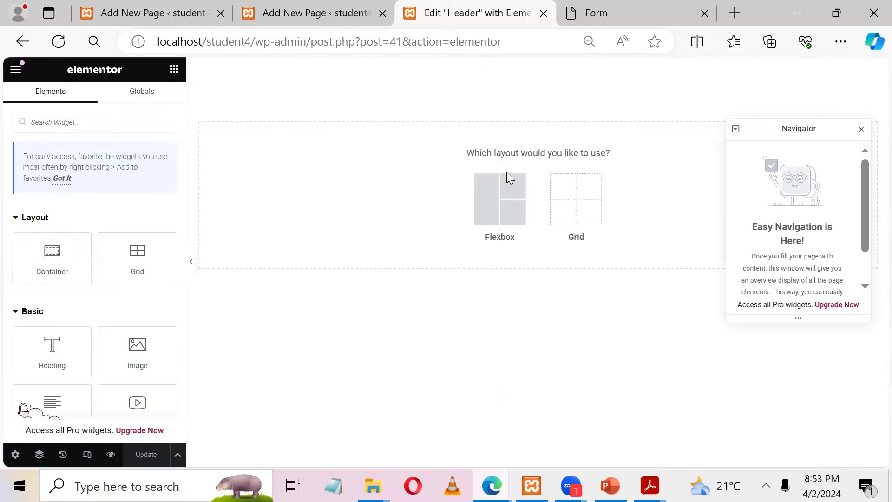
click(489, 210)
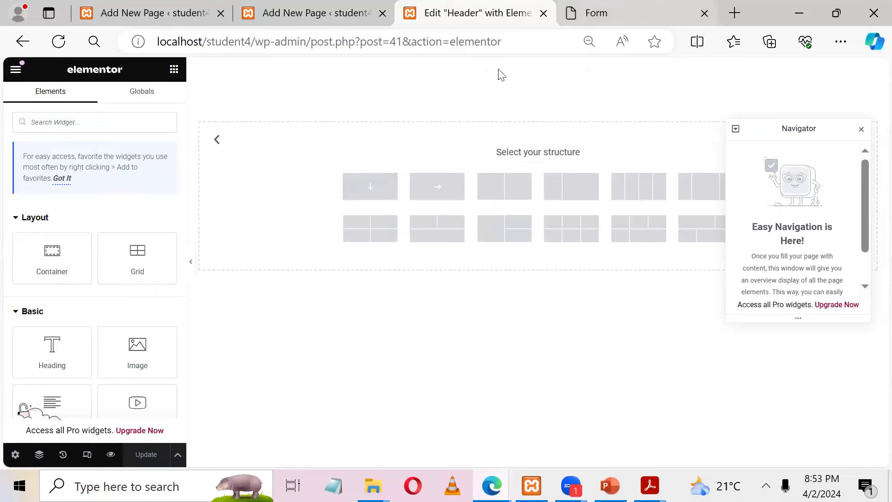
click(595, 13)
click(468, 2)
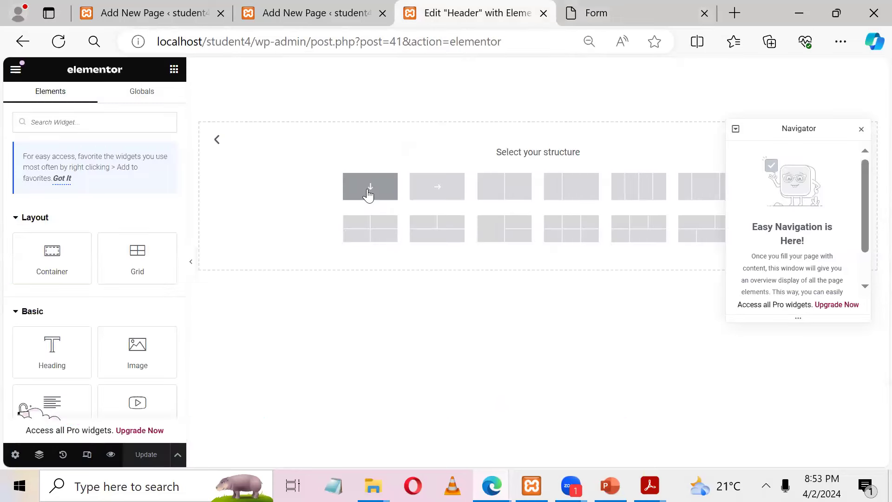
click(369, 188)
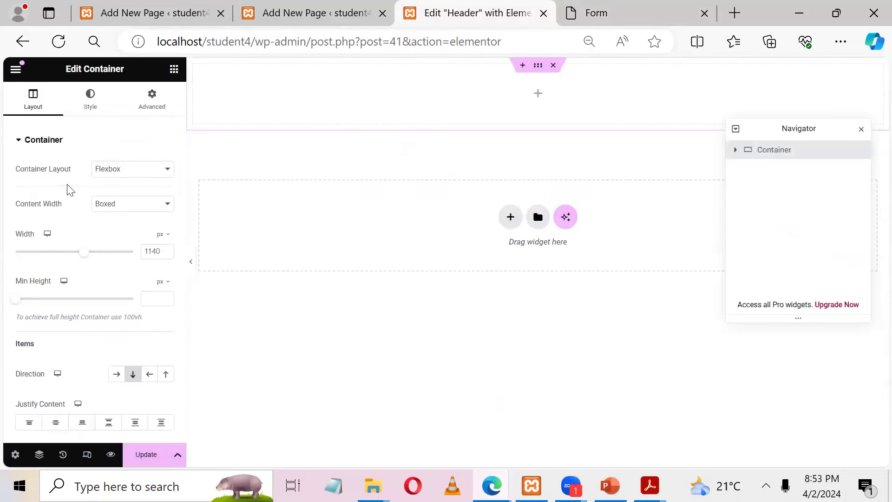
Step: Search widgets for 'logo' and drop the Site Logo widget into the container
click(174, 70)
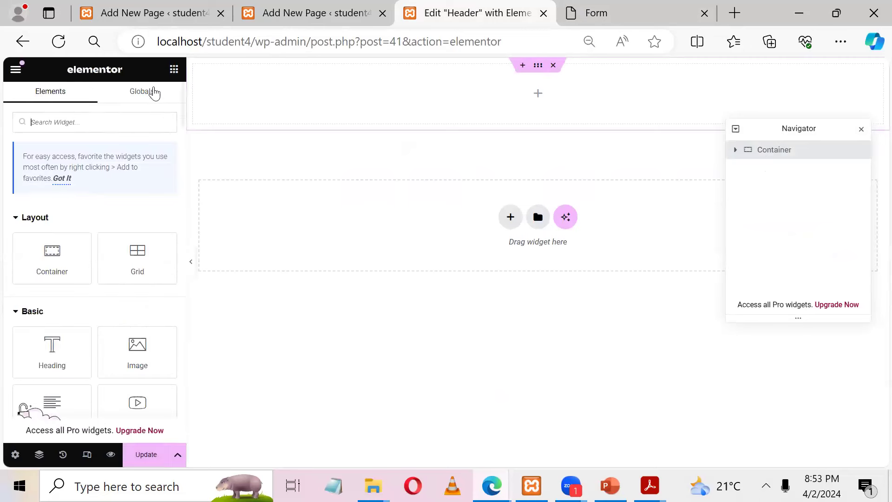
text(logo)
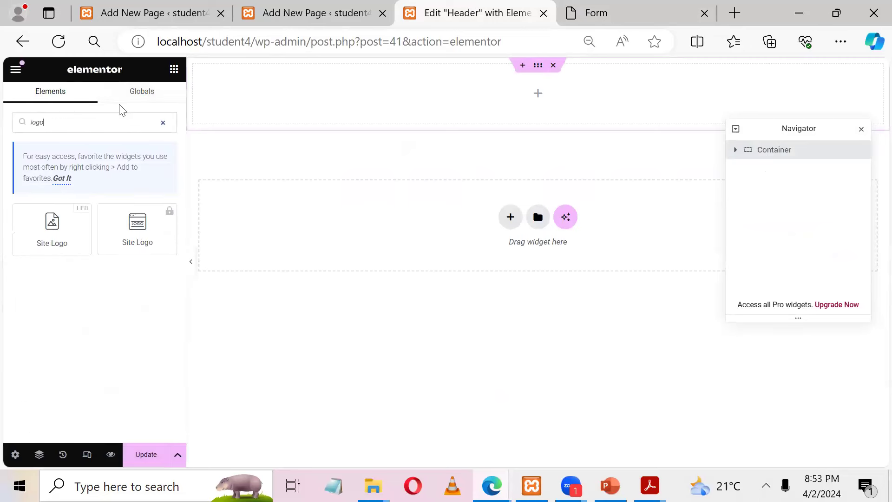
drag(30, 232, 529, 110)
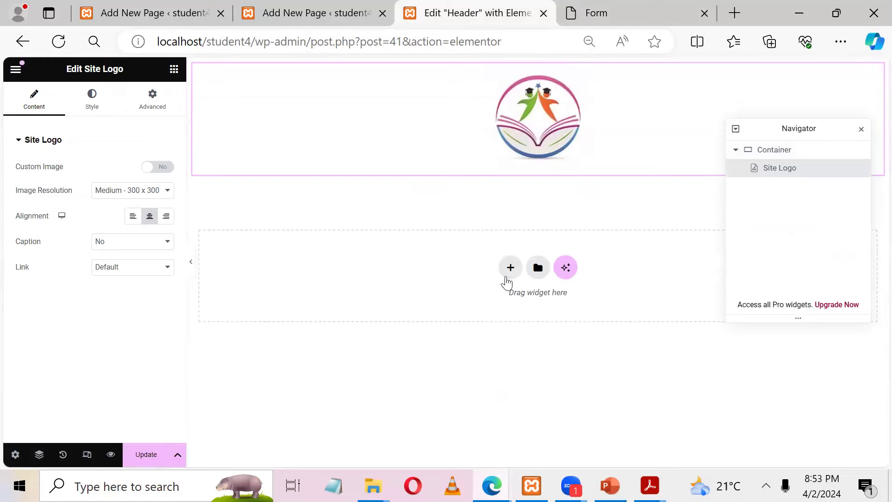
click(511, 273)
Step: Copy the ABCD HIGH SCHOOL title from the reference page and add a Heading widget in a new container
click(504, 311)
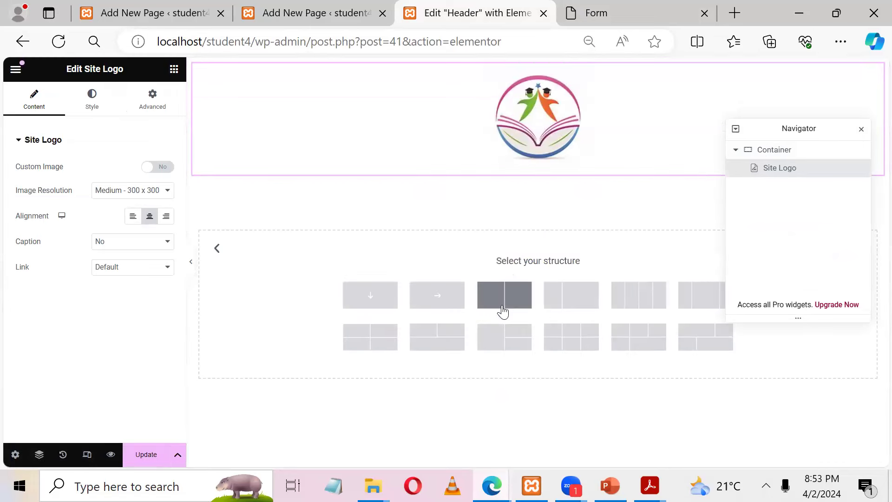
click(622, 7)
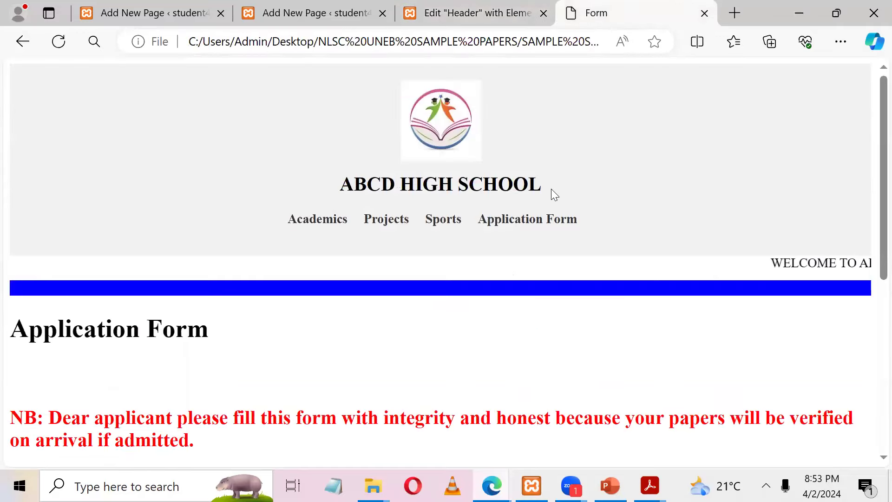
drag(550, 189, 308, 189)
key(ctrl+c)
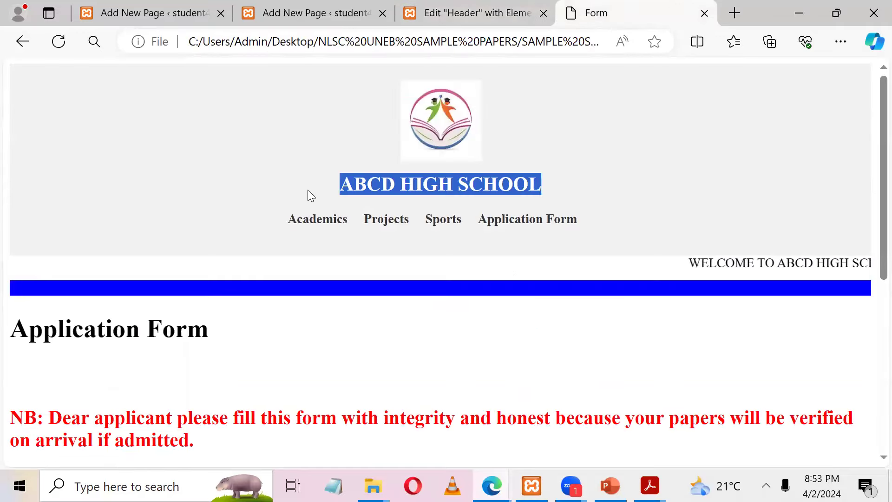
click(464, 11)
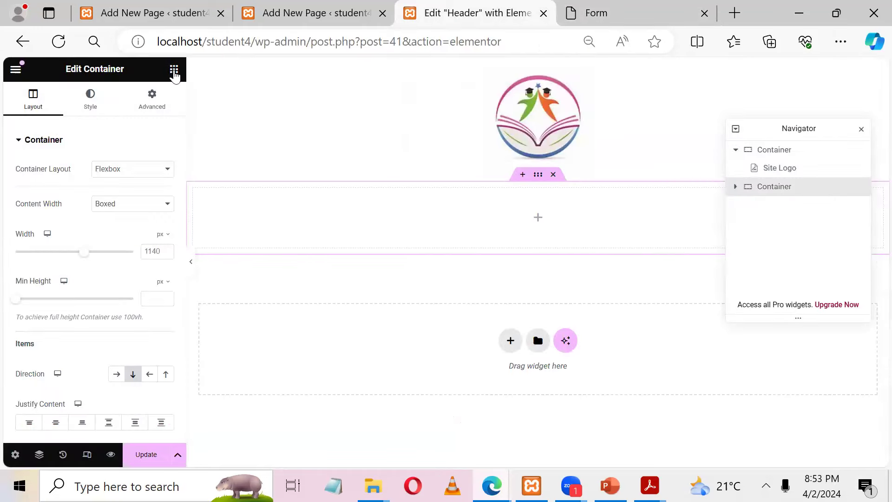
click(174, 70)
click(97, 128)
text(hea)
drag(38, 250, 569, 223)
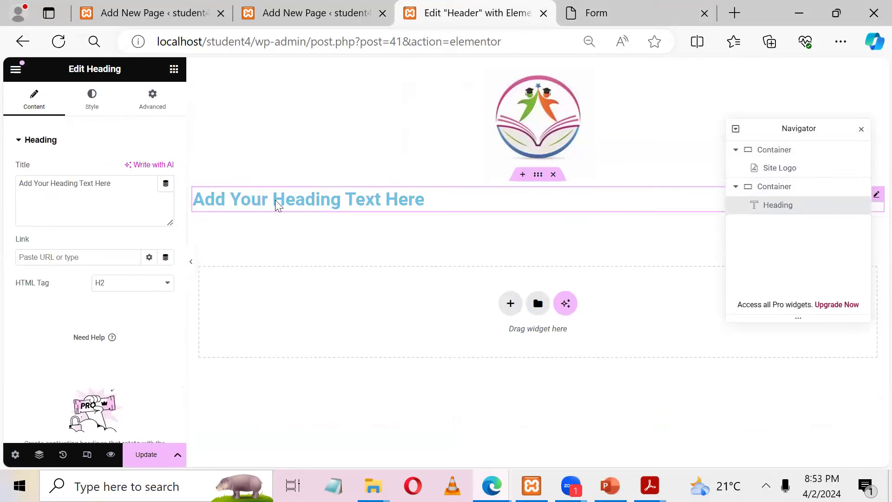
Step: Replace the heading text with ABCD HIGH SCHOOL, centre it and colour it black
drag(144, 187, 8, 185)
key(ctrl+v)
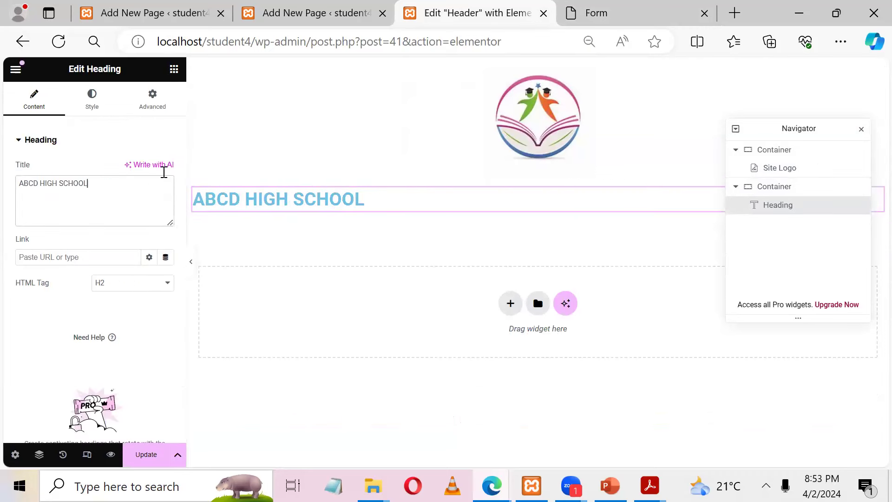
click(92, 100)
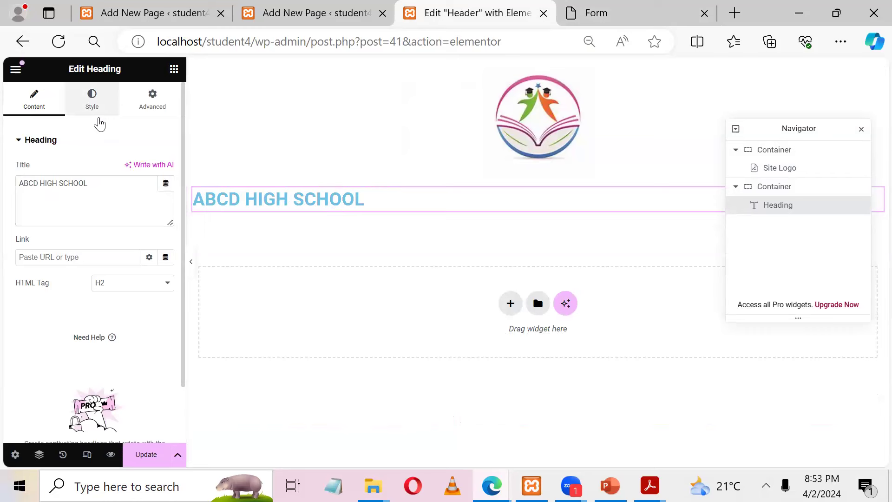
click(133, 168)
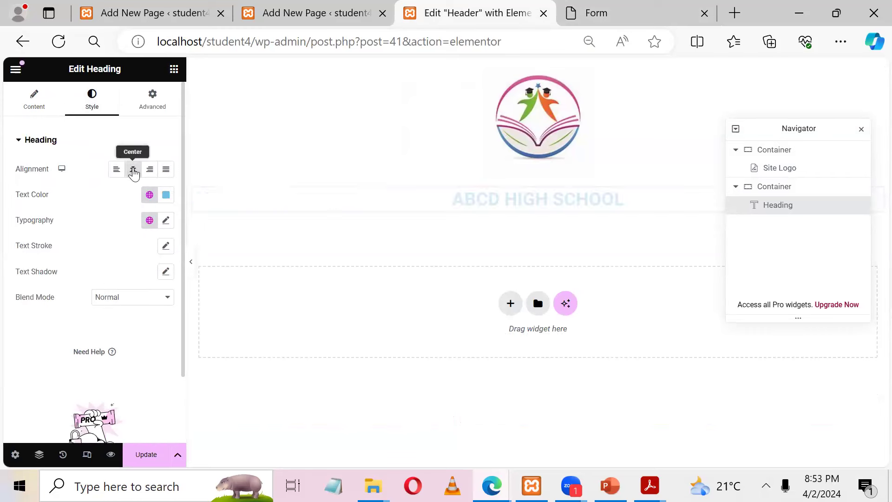
click(165, 199)
drag(153, 258, 204, 316)
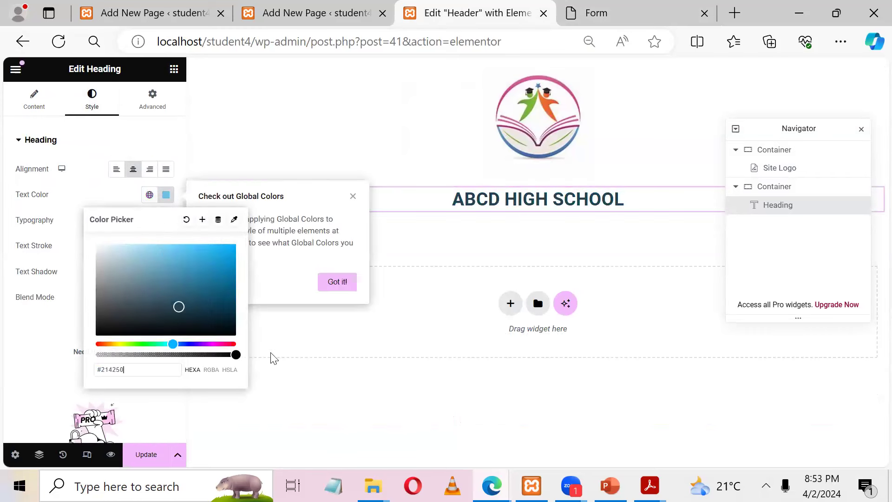
click(236, 334)
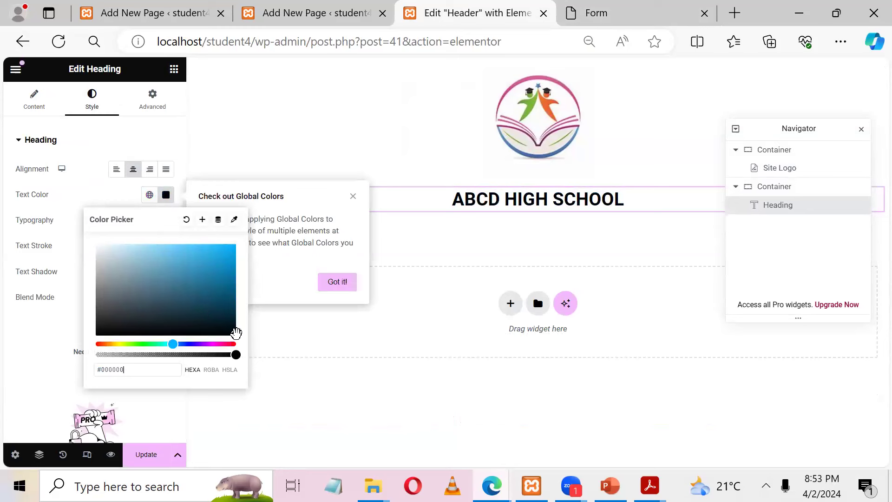
click(9, 349)
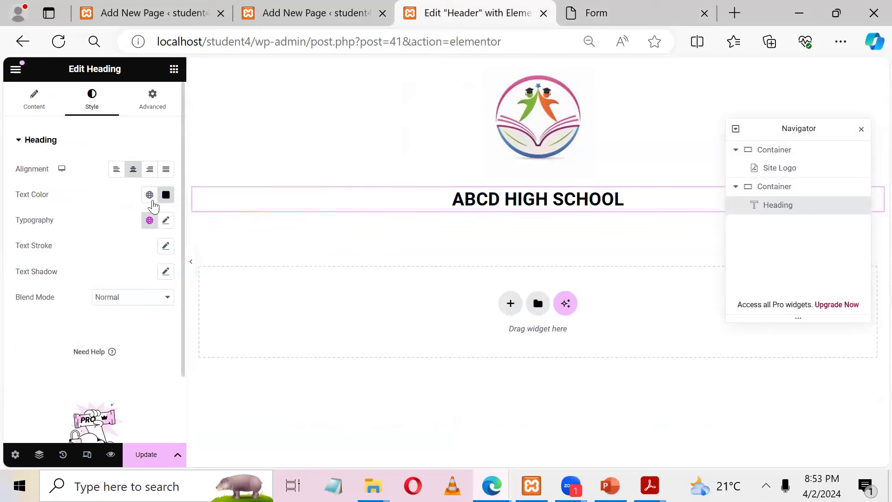
Step: Set the heading font family to Times New Roman and compare with the reference Form page
click(166, 221)
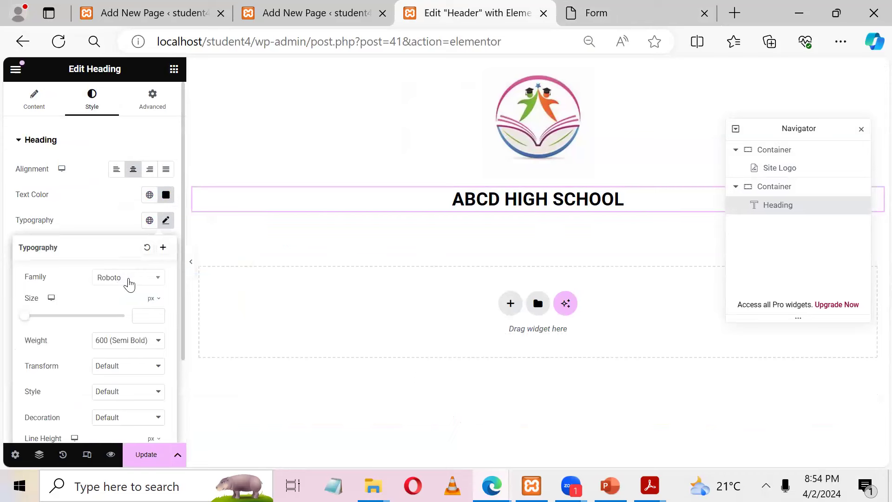
click(129, 285)
text(time)
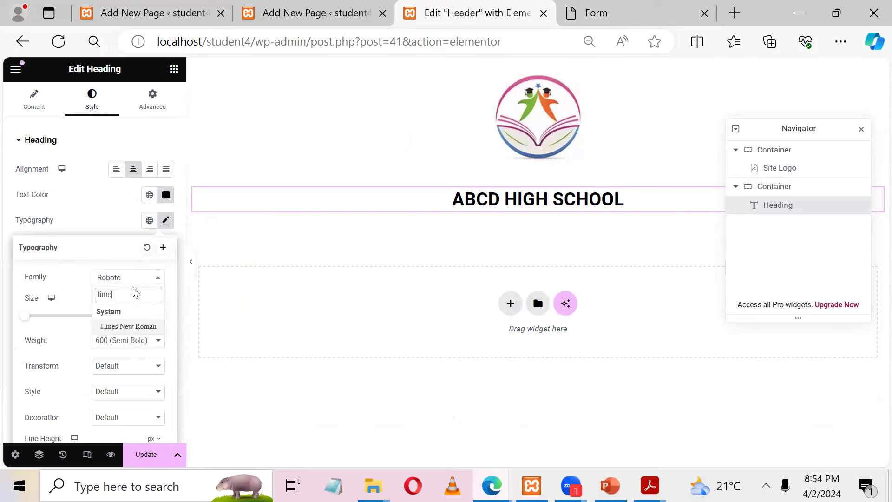
click(128, 326)
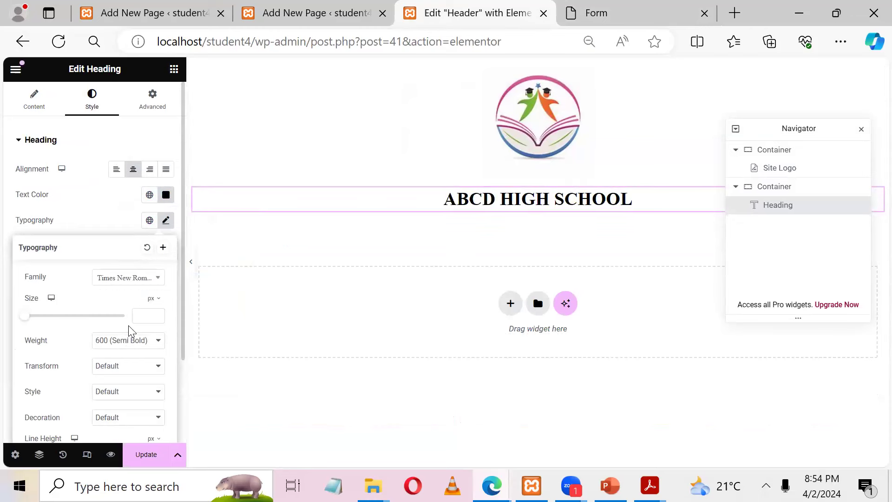
click(468, 237)
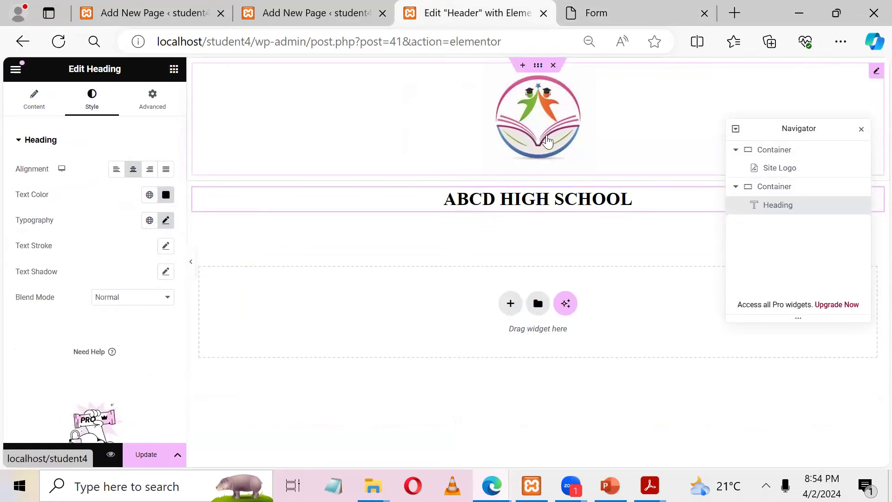
click(550, 140)
click(458, 208)
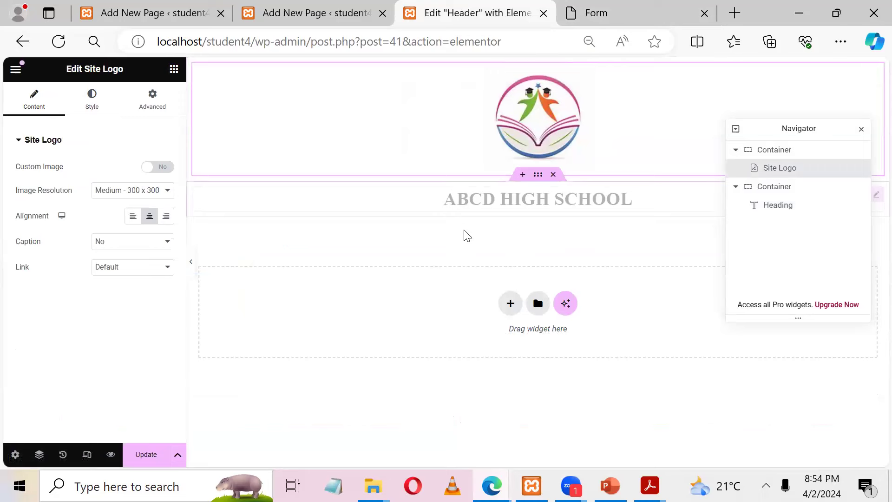
click(624, 11)
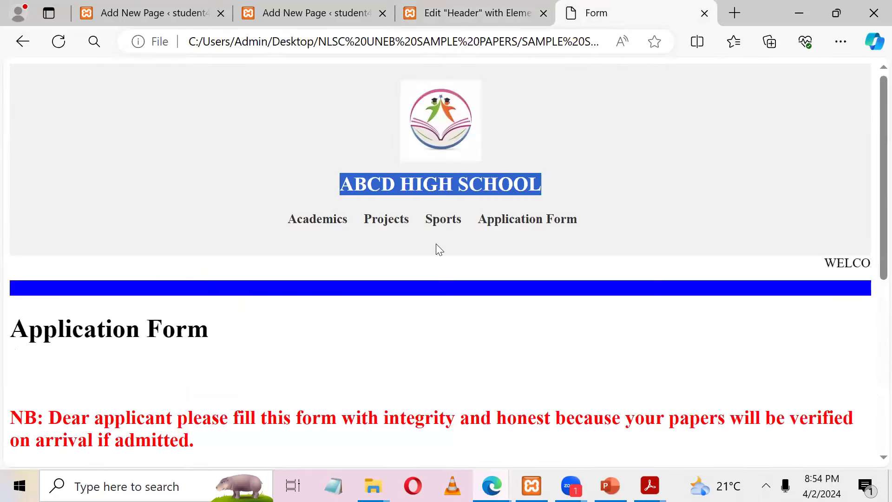
click(484, 9)
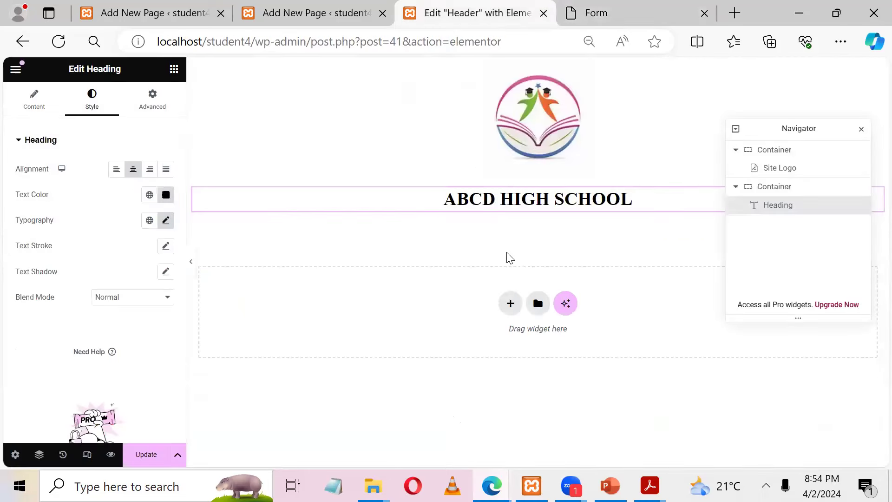
click(511, 303)
Step: Add a third single-column container holding a Navigation Menu widget
click(501, 343)
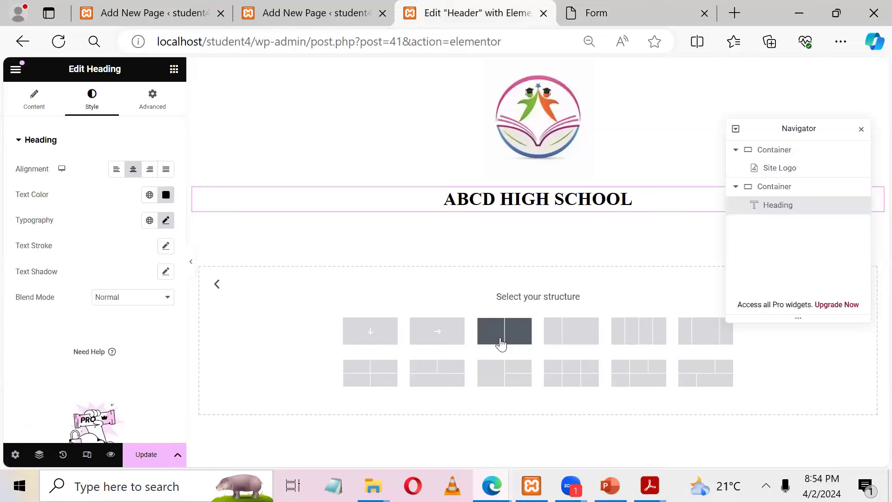
click(362, 332)
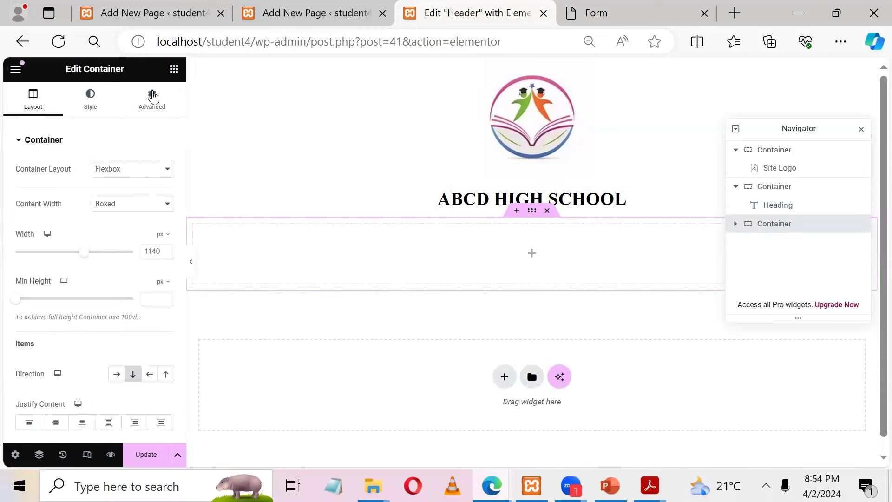
text(menu)
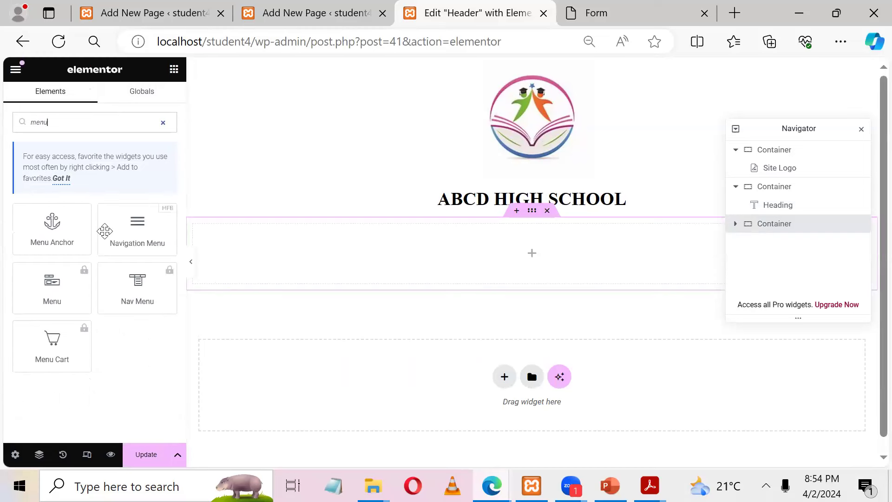
drag(118, 241, 533, 275)
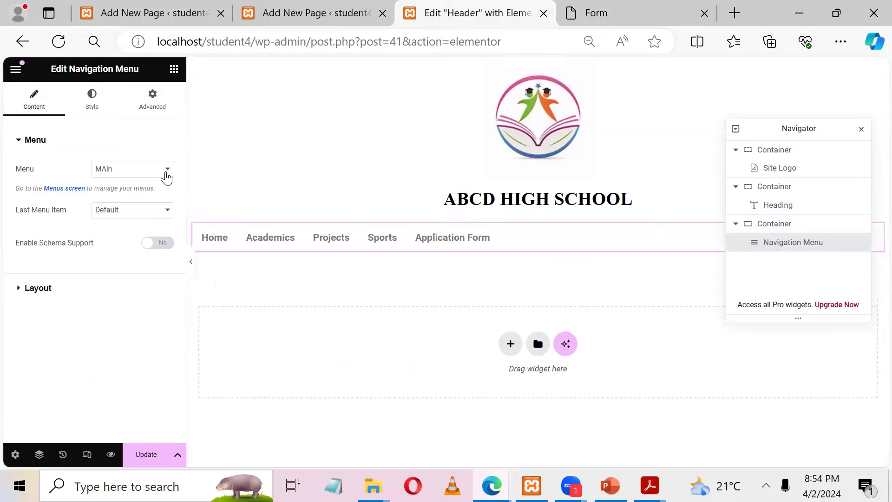
click(91, 108)
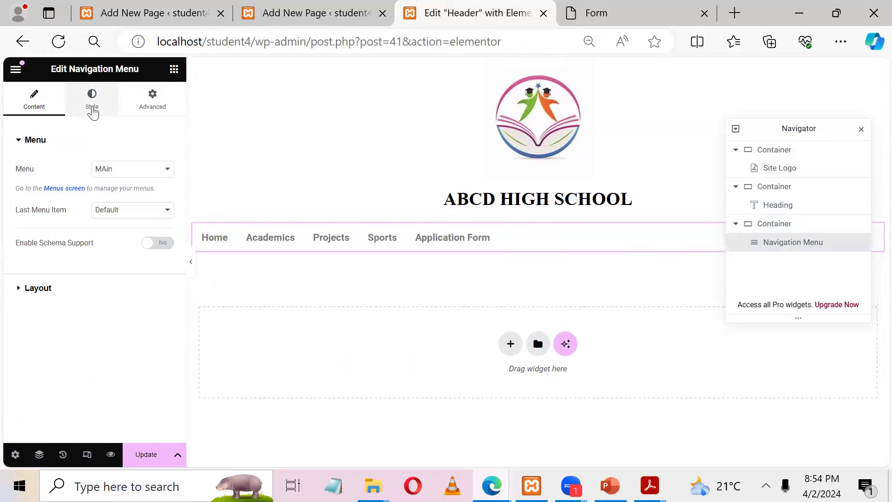
drag(182, 259, 170, 360)
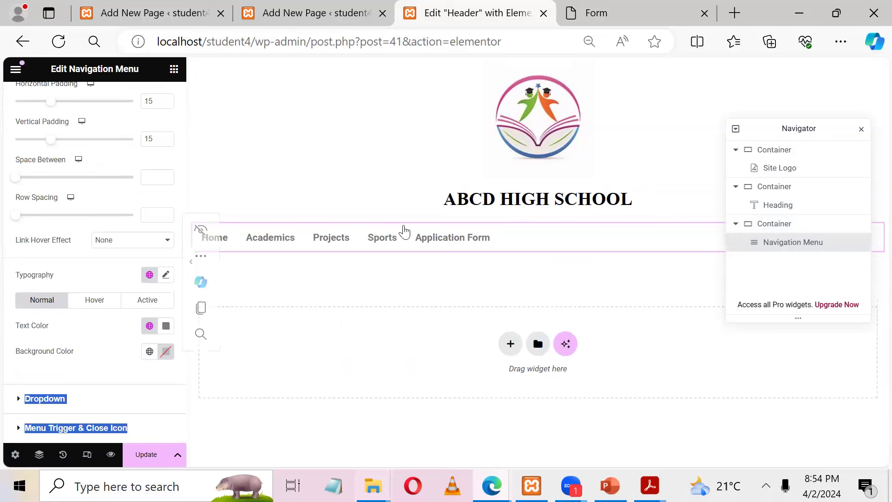
click(520, 235)
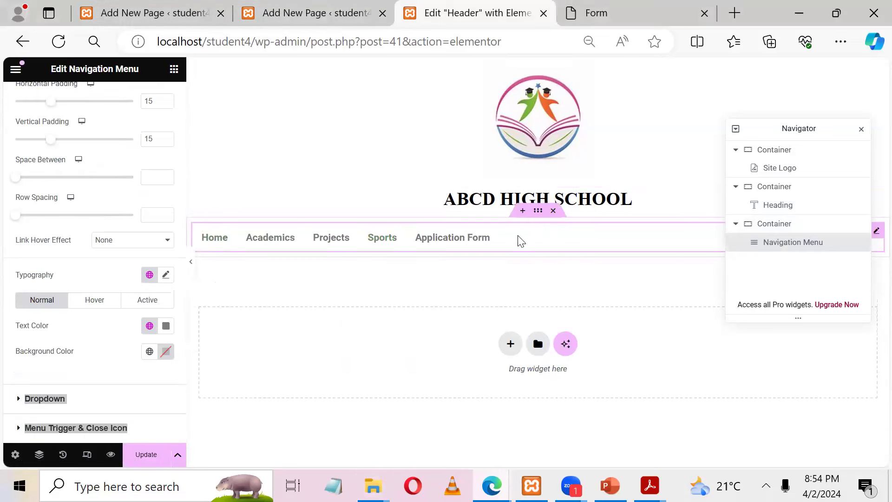
click(90, 368)
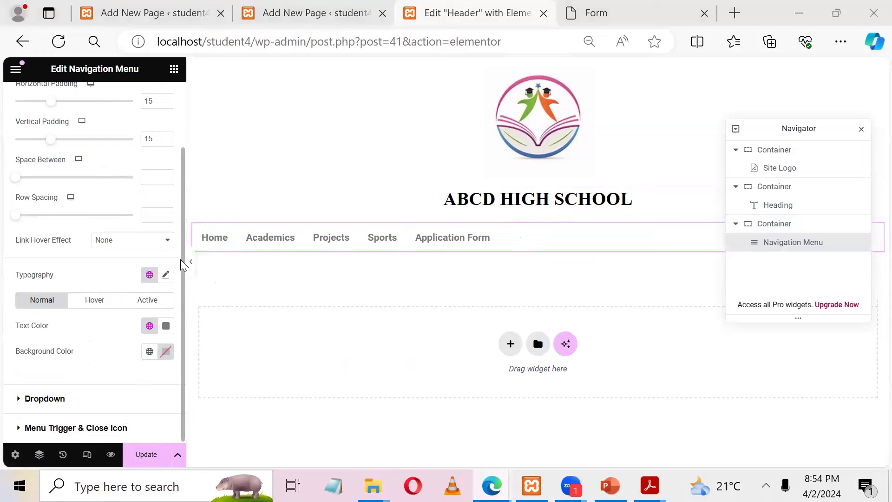
scroll(184, 260, up, 1)
scroll(184, 260, up, 1)
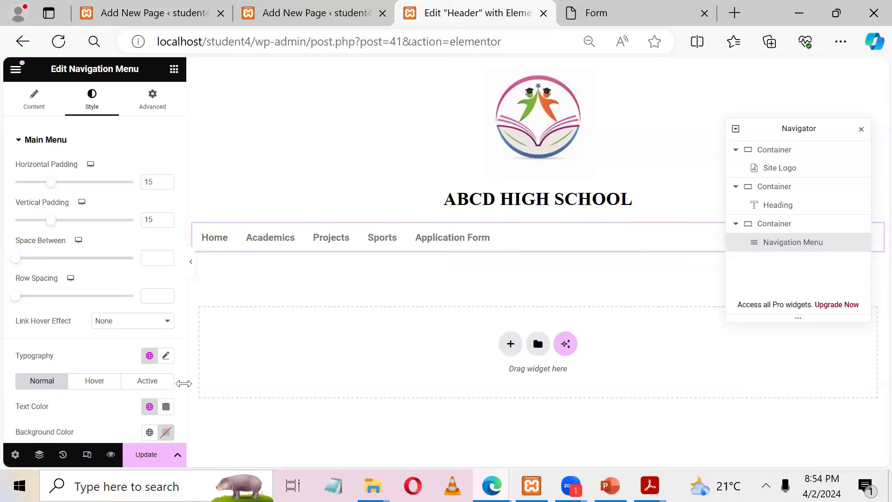
Step: Set the navigation menu's layout alignment to Center
click(34, 100)
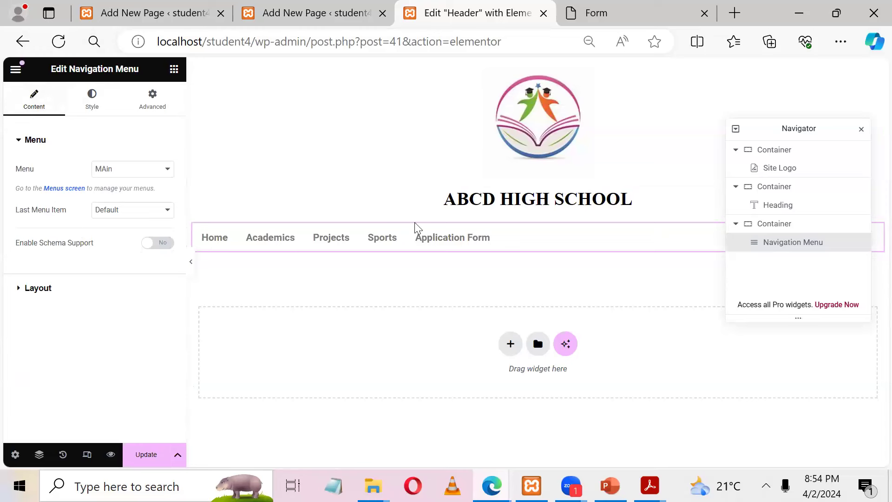
click(497, 248)
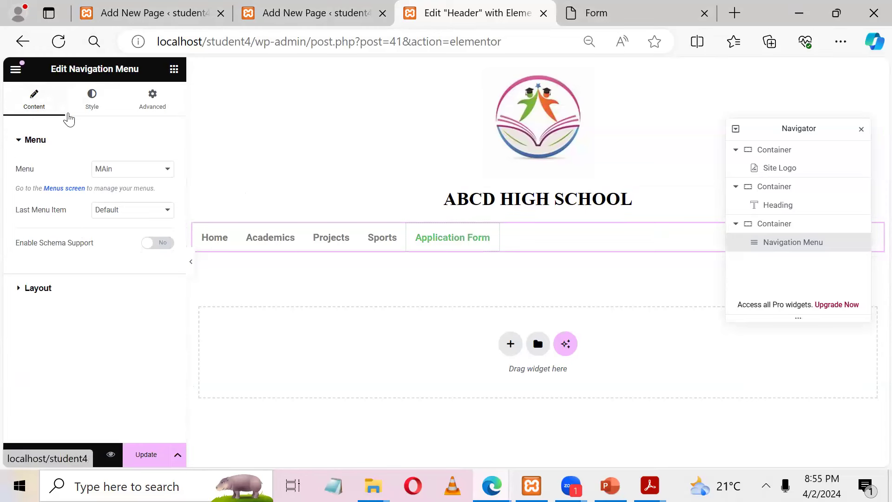
click(92, 110)
click(34, 104)
click(38, 288)
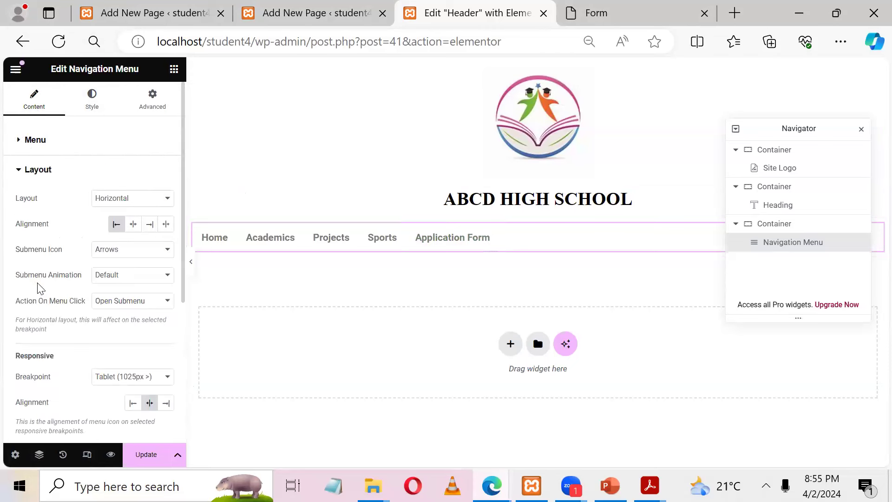
click(133, 225)
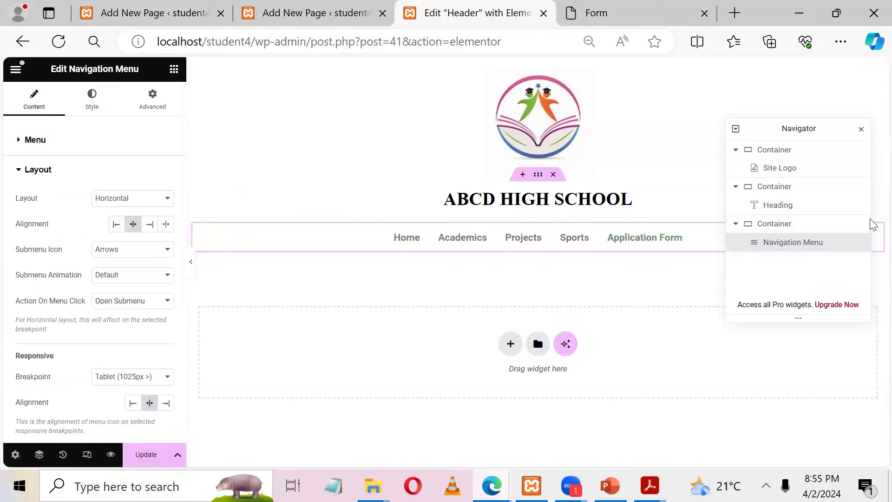
Step: Make the menu text black in Times New Roman, then view the Form page
click(92, 99)
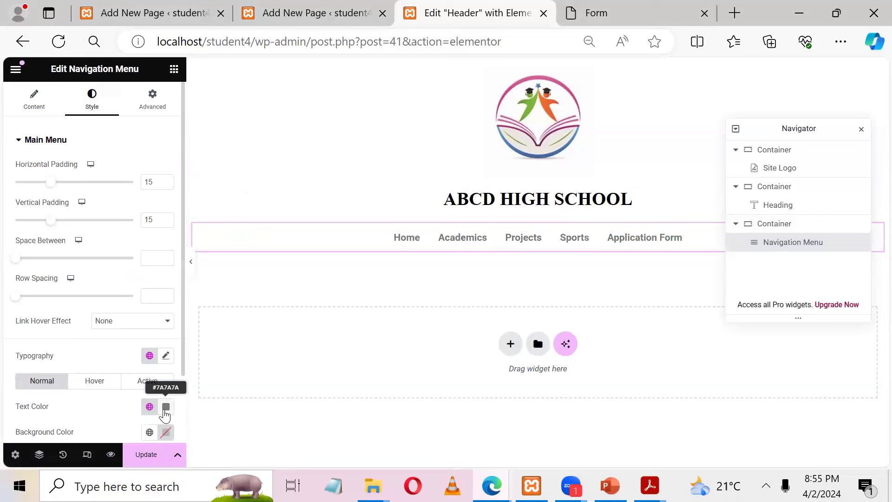
click(166, 407)
click(195, 325)
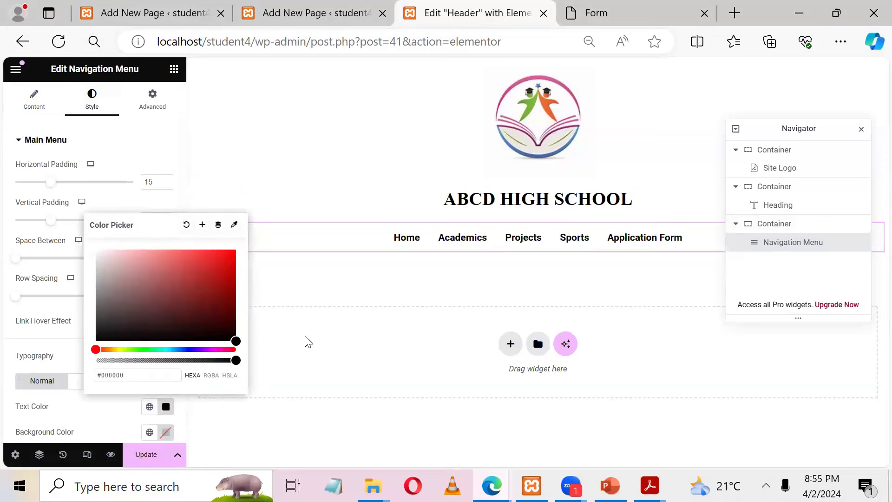
click(321, 341)
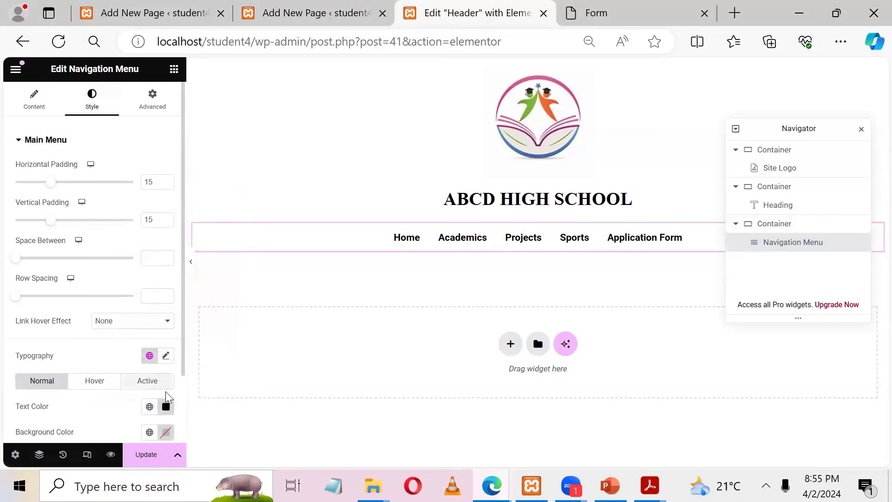
click(166, 356)
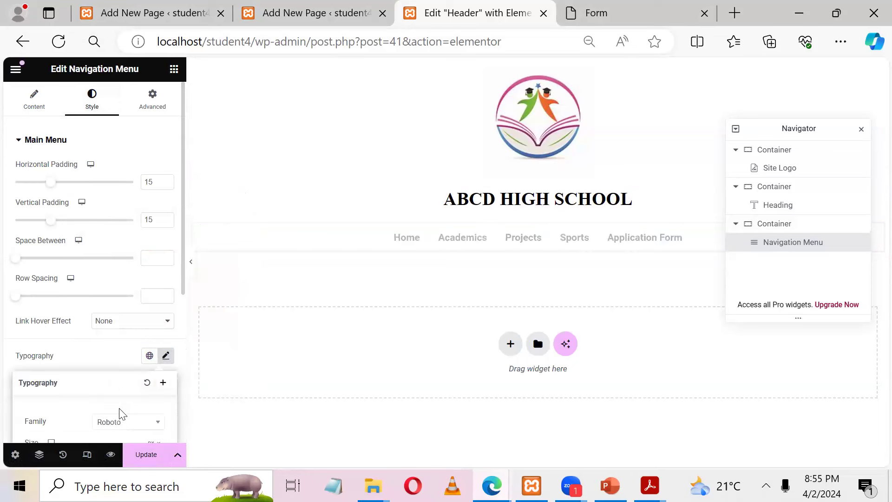
click(143, 428)
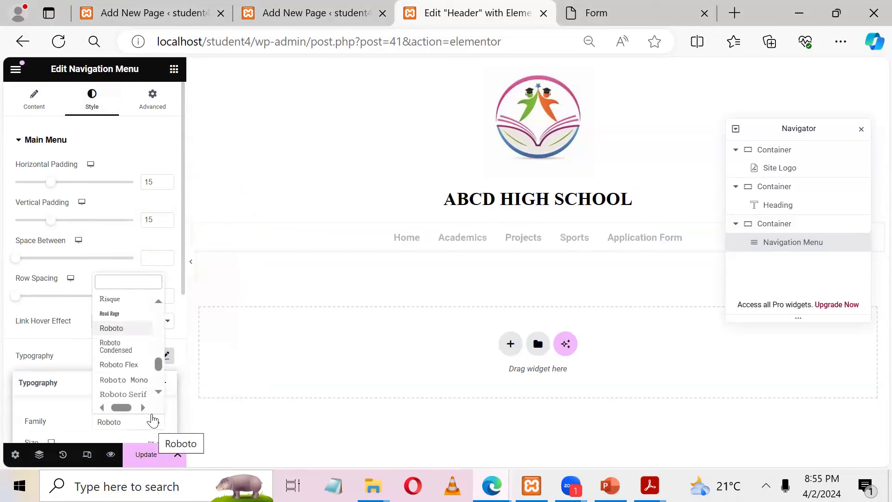
text(time)
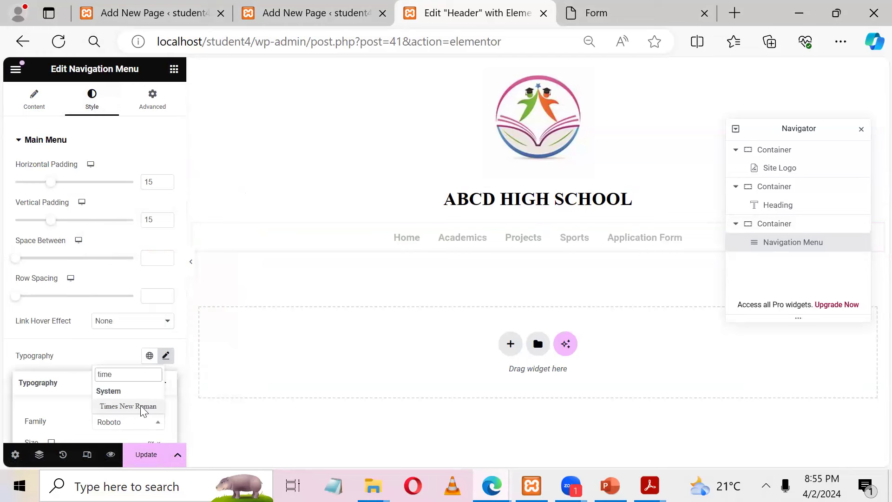
click(154, 409)
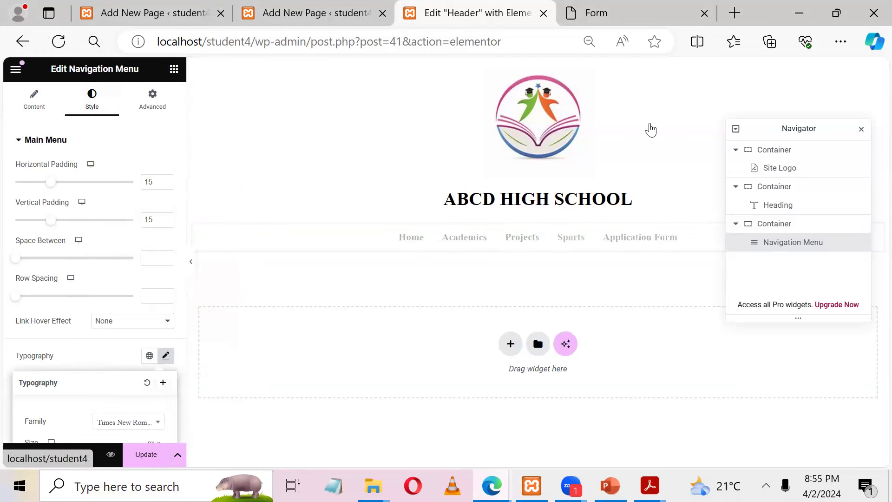
click(630, 8)
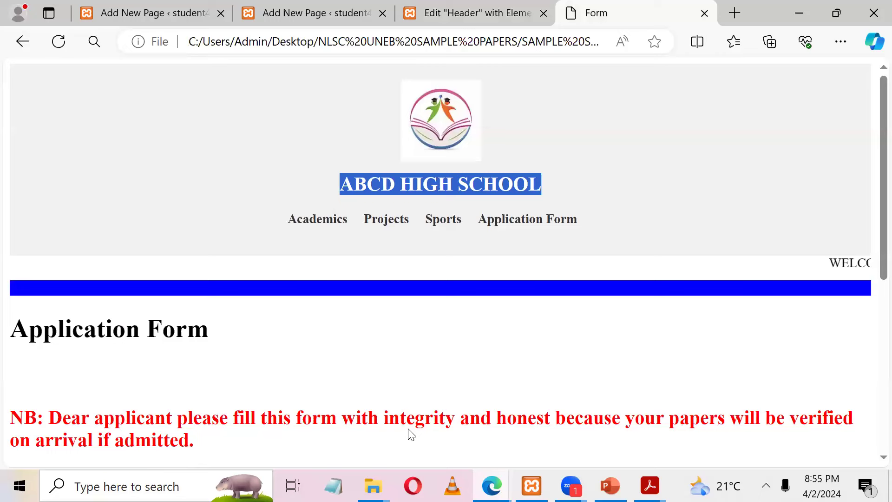
Step: Select the scrolling welcome text on the Form page, then return to the header editor
drag(681, 264, 617, 270)
key(ctrl+c)
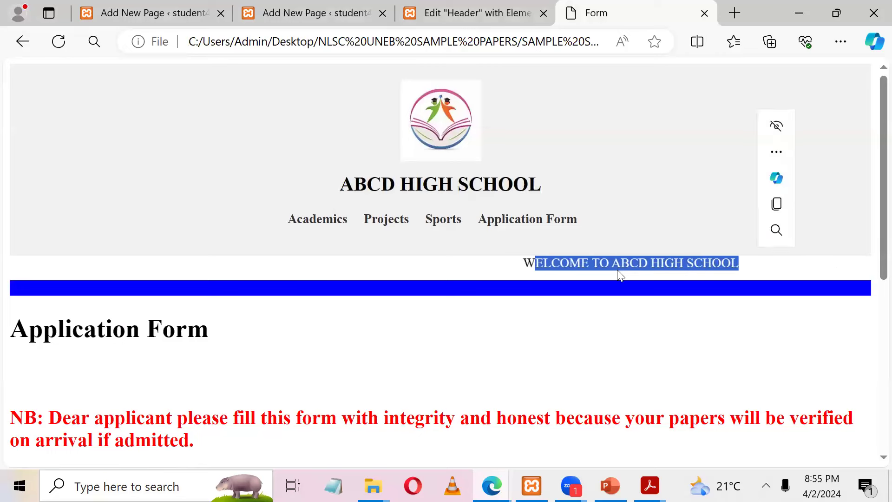
key(ctrl+shift+Tab)
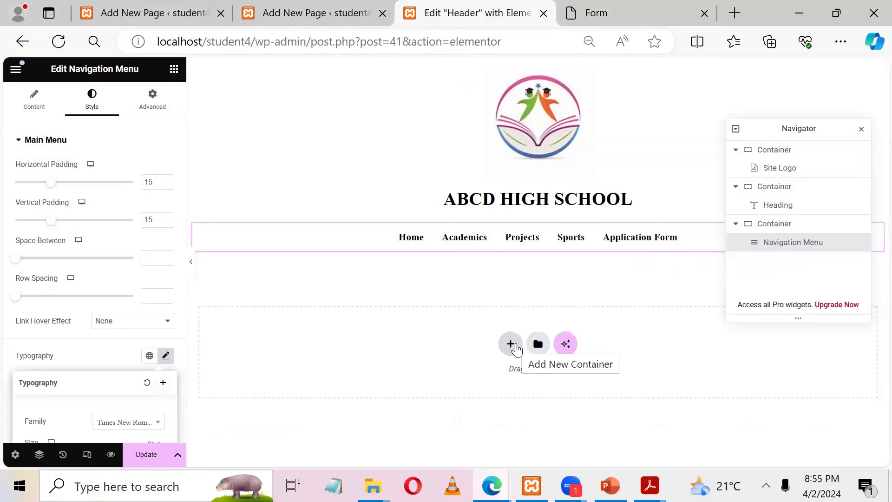
Step: Add a fourth single-column container below the menu with an HTML widget in it
click(512, 348)
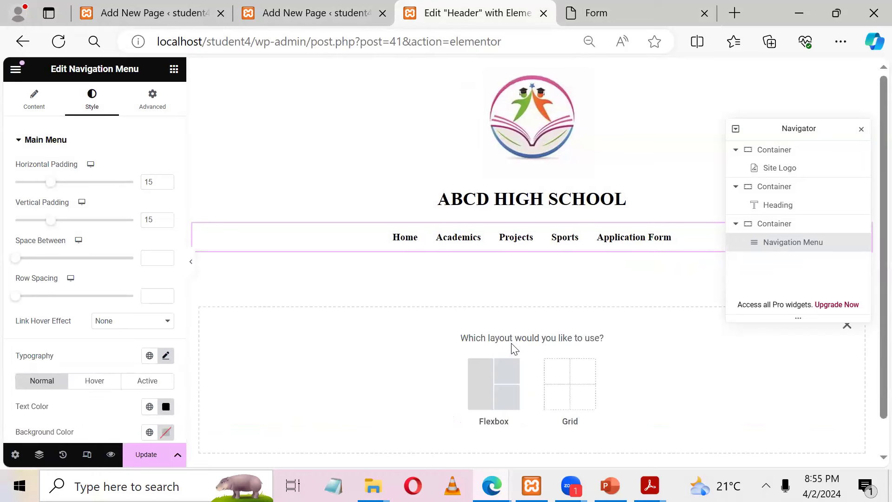
click(496, 394)
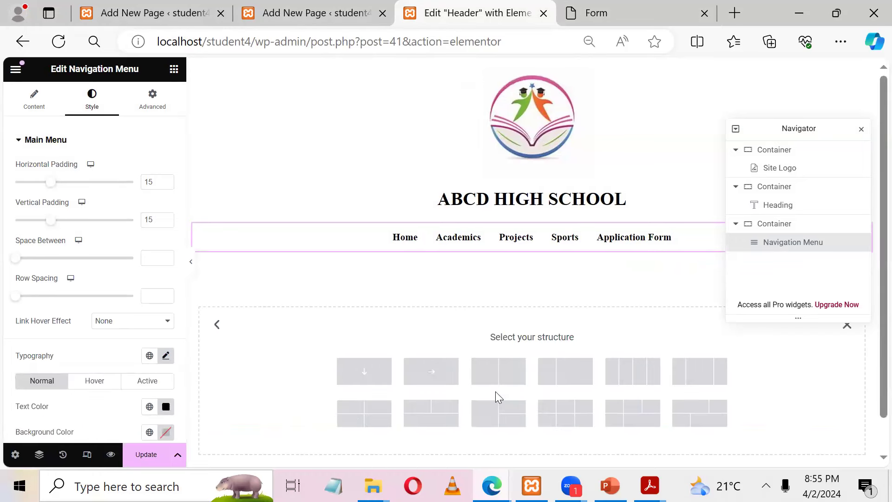
click(377, 375)
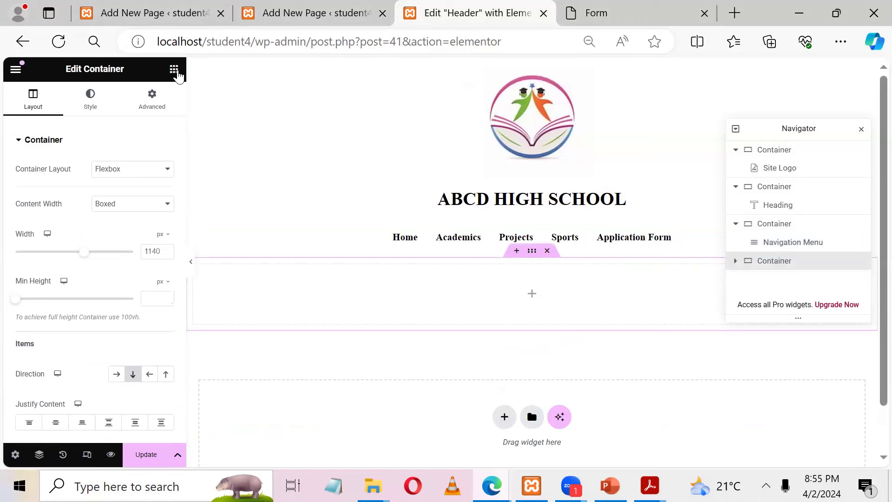
click(174, 70)
text(html)
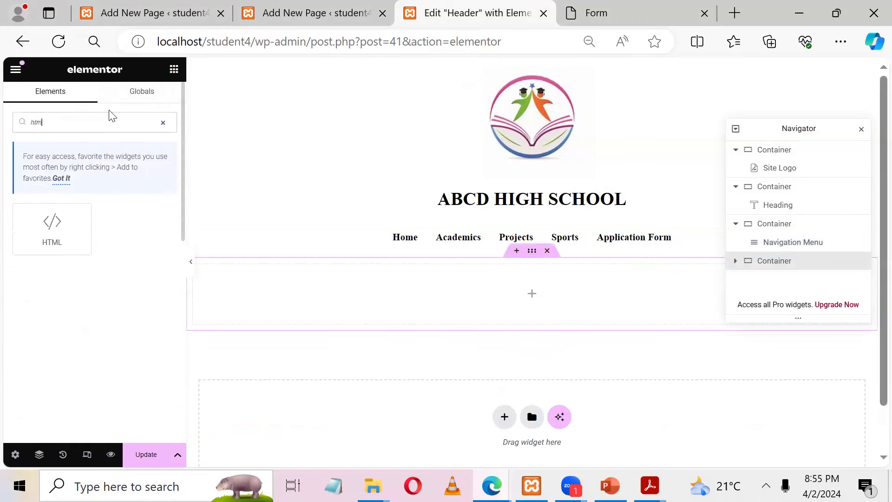
drag(52, 228, 558, 284)
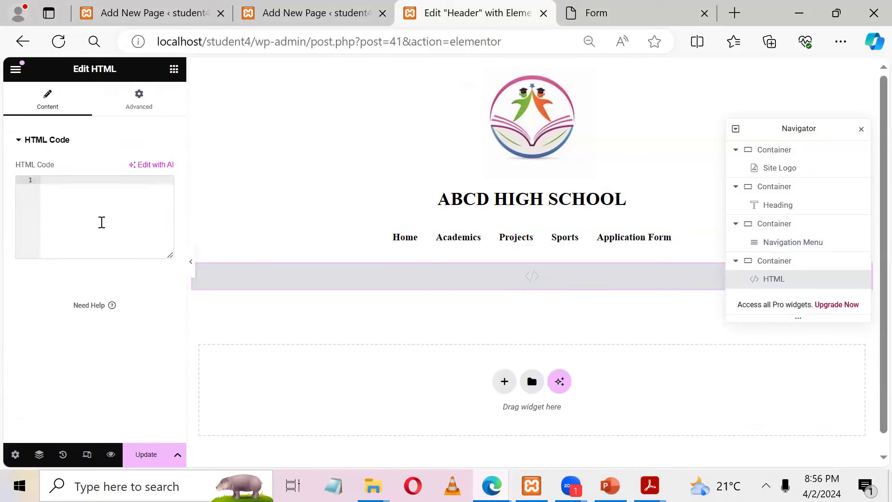
Step: Enter <marquee>WELCOME TO ABCD HIGH SCHOOL</marquee> as the HTML widget's code
text(Ma)
key(BackSpace)
key(BackSpace)
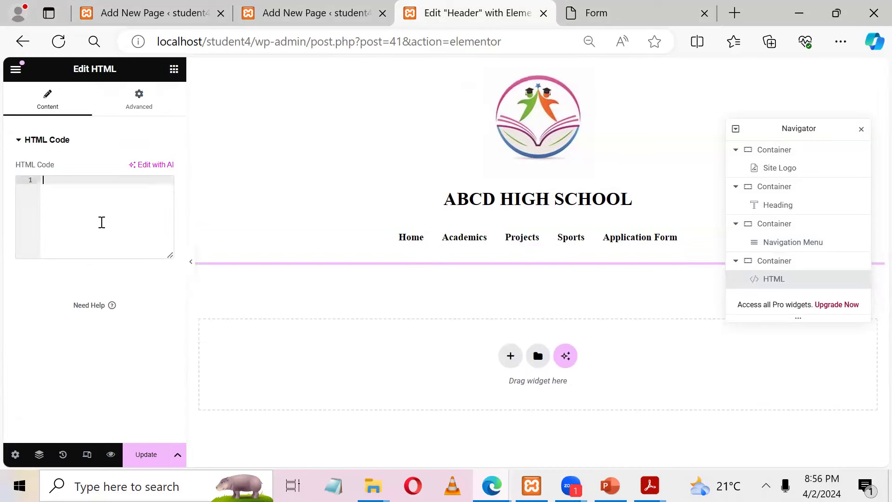
text(<a)
key(Home)
text(mar)
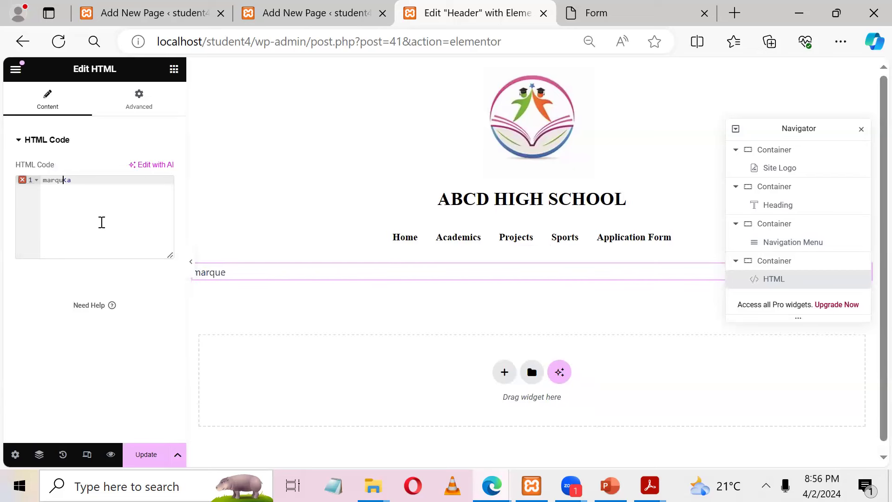
key(BackSpace)
key(Right)
key(Right)
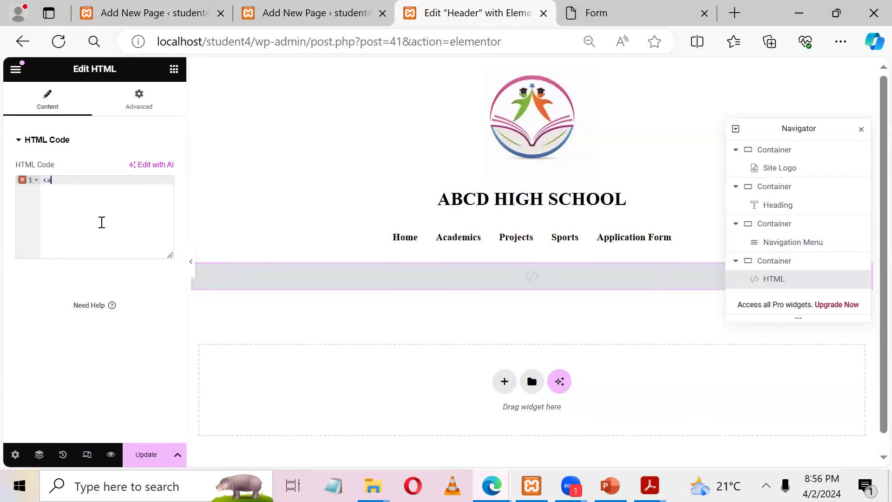
key(BackSpace)
text(mar)
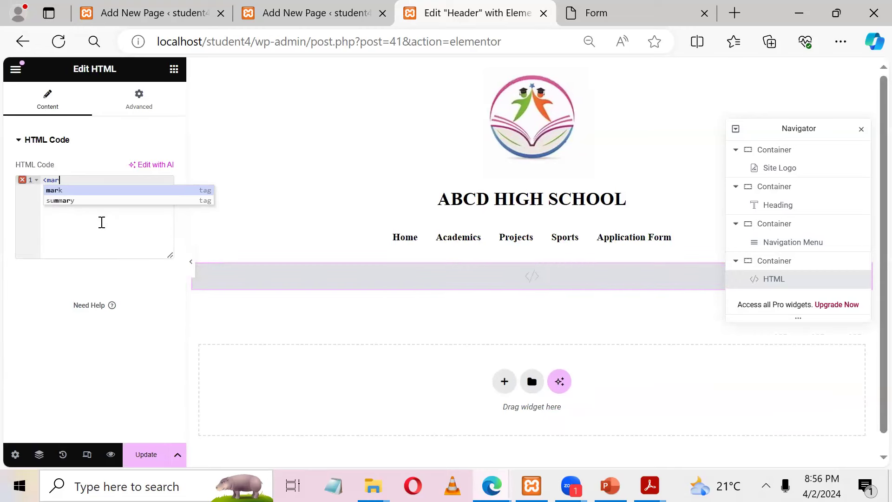
text(quee)
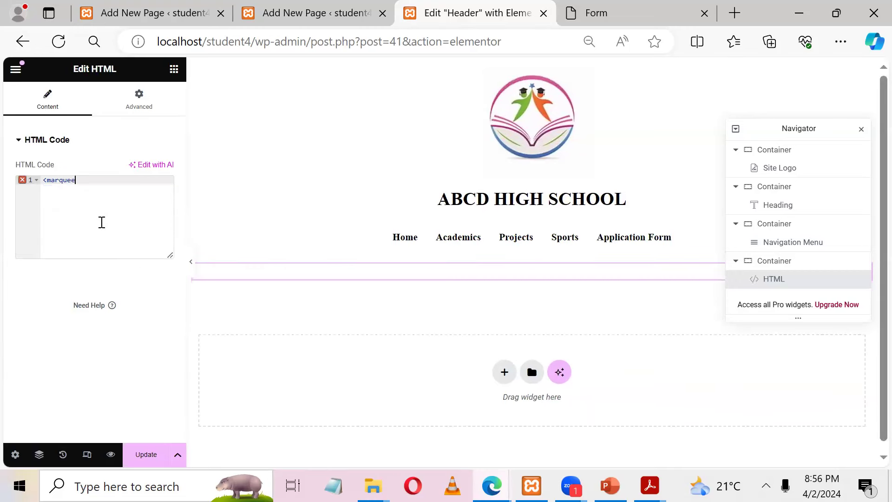
text(></marquee>)
key(ctrl+v)
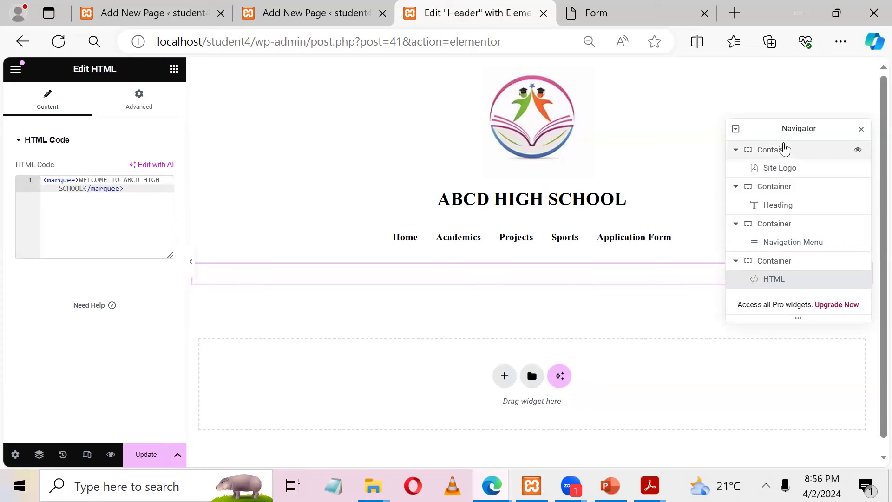
drag(781, 128, 757, 345)
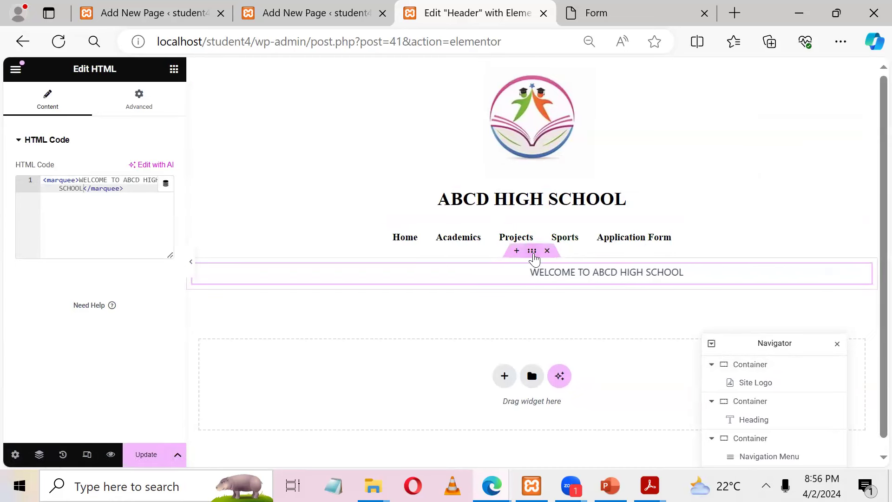
click(532, 251)
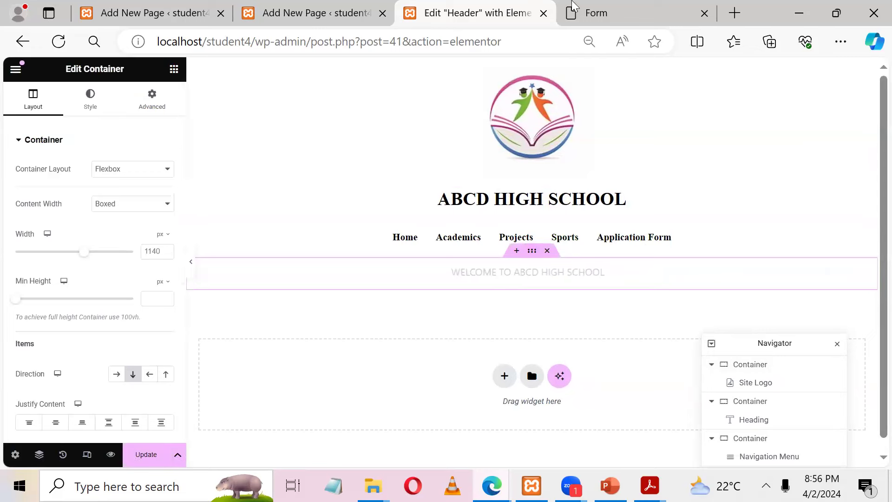
Step: Unlink the container's border-radius corners and give the bottom corner a value of 20
click(600, 13)
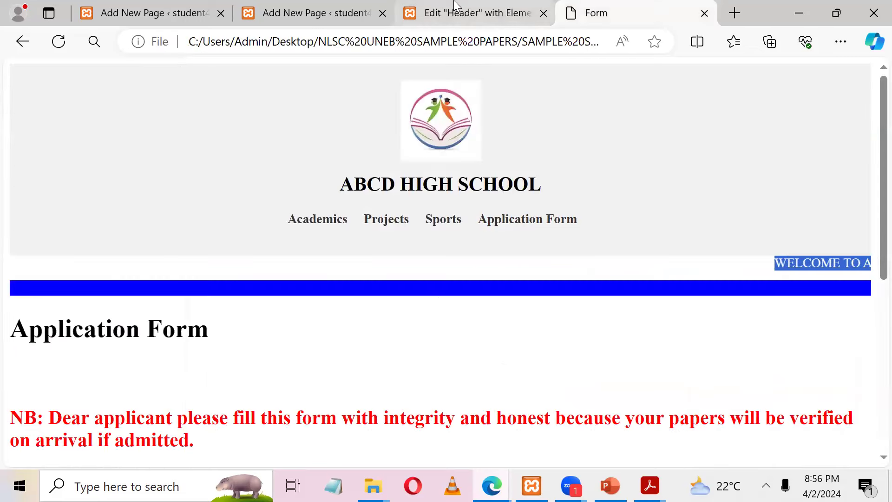
click(457, 11)
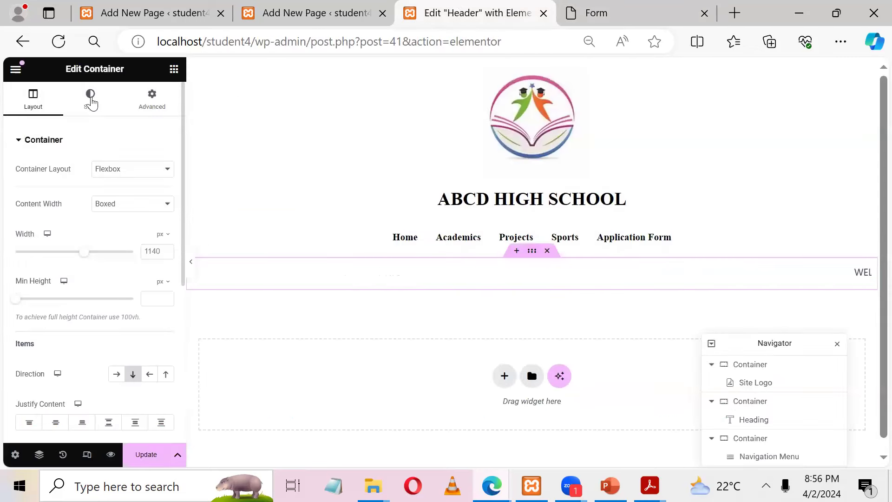
click(94, 99)
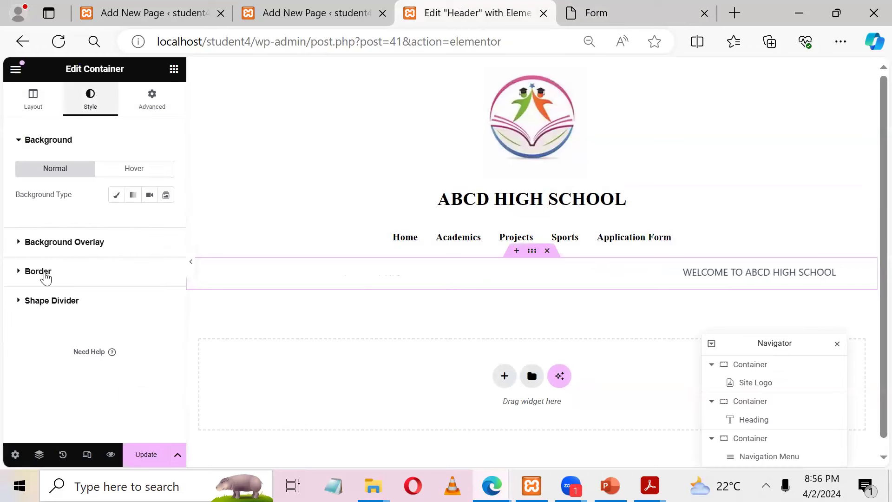
click(45, 275)
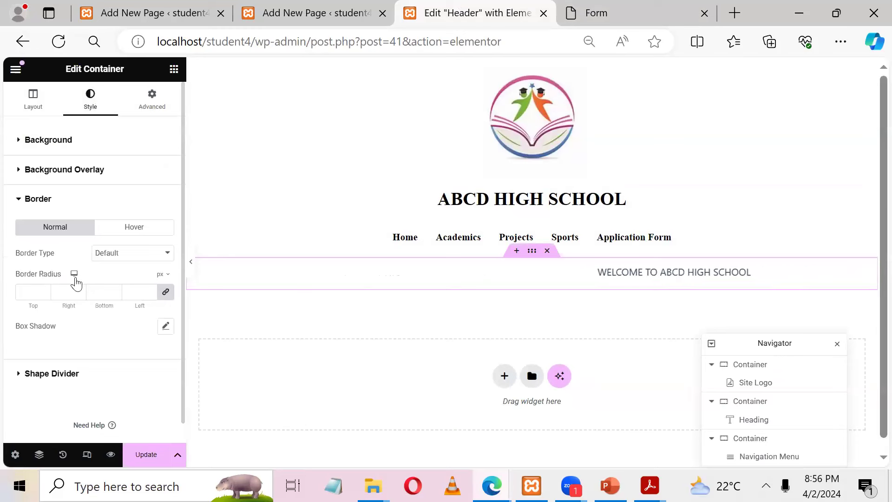
click(165, 293)
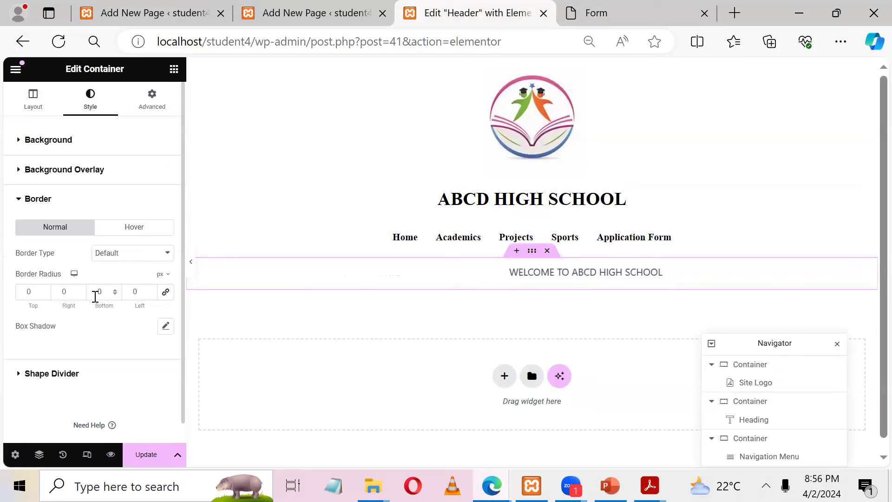
double_click(107, 290)
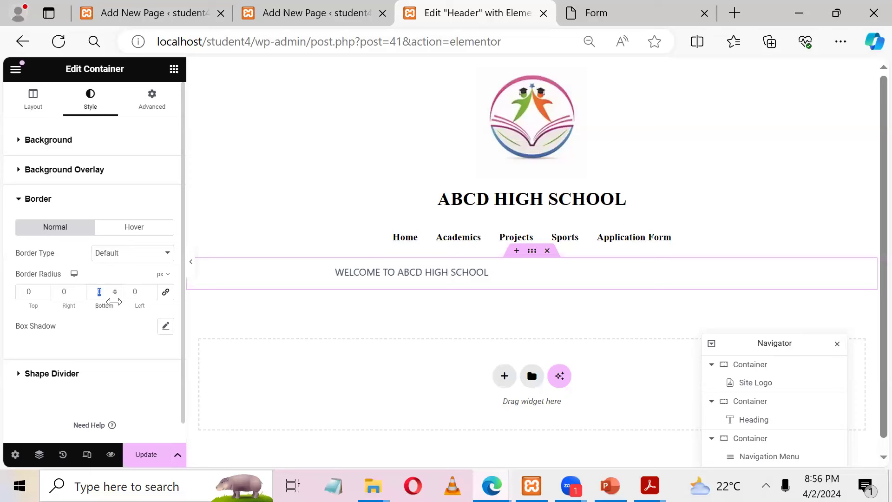
text(20)
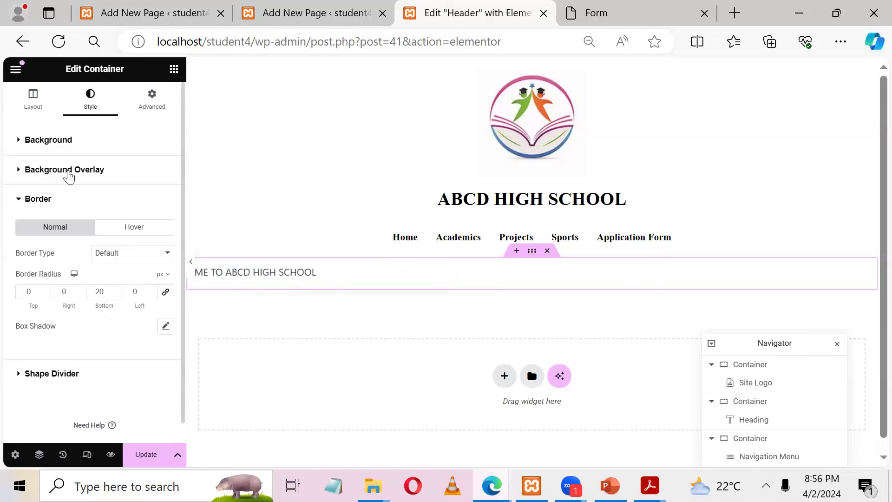
Step: Give the container a Solid border coloured deep blue (#091DCD)
click(69, 173)
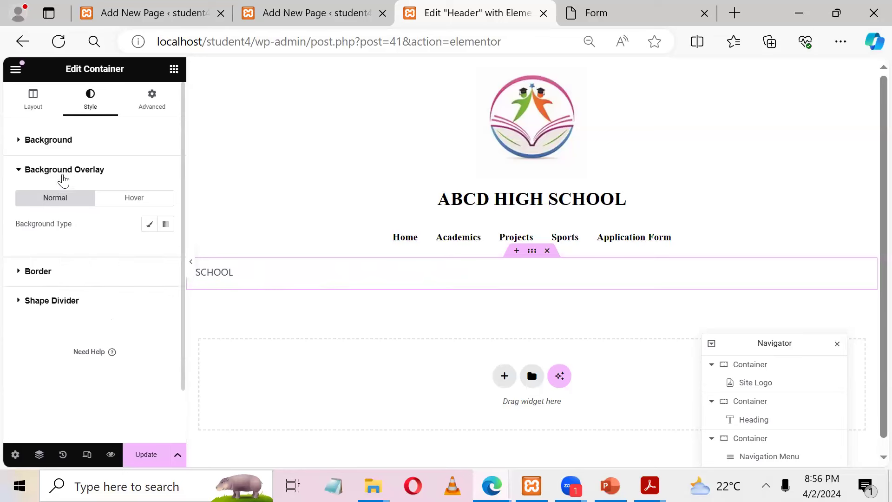
click(58, 275)
click(123, 255)
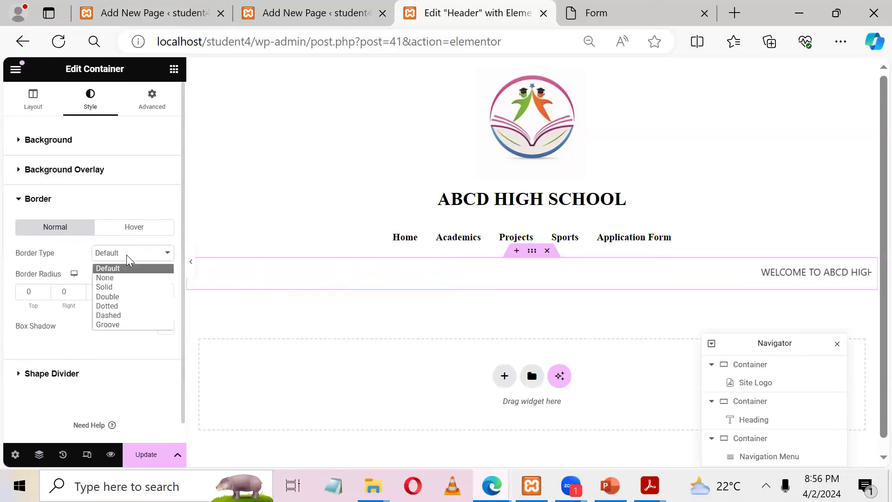
click(110, 287)
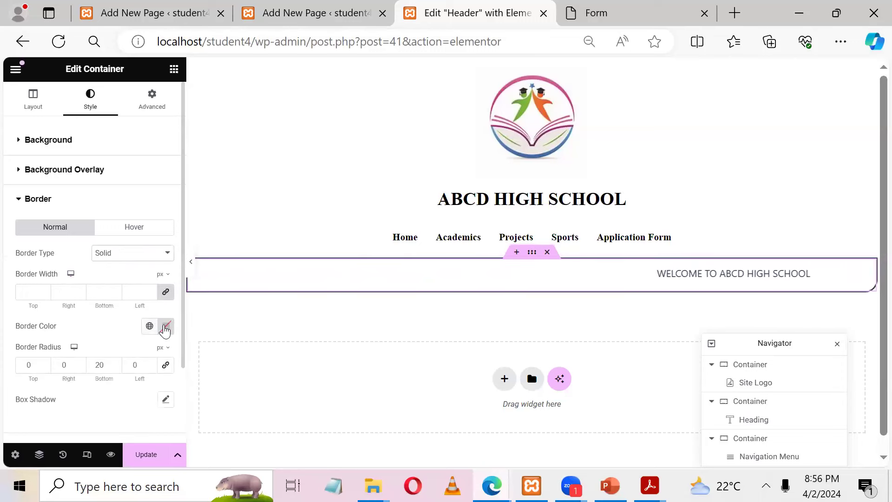
click(166, 326)
click(187, 269)
drag(223, 178, 251, 193)
drag(135, 223, 27, 257)
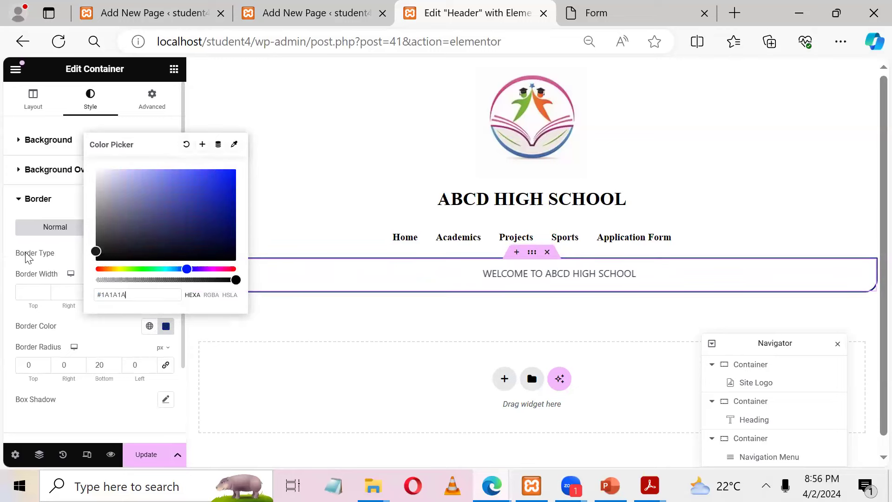
drag(214, 248, 216, 204)
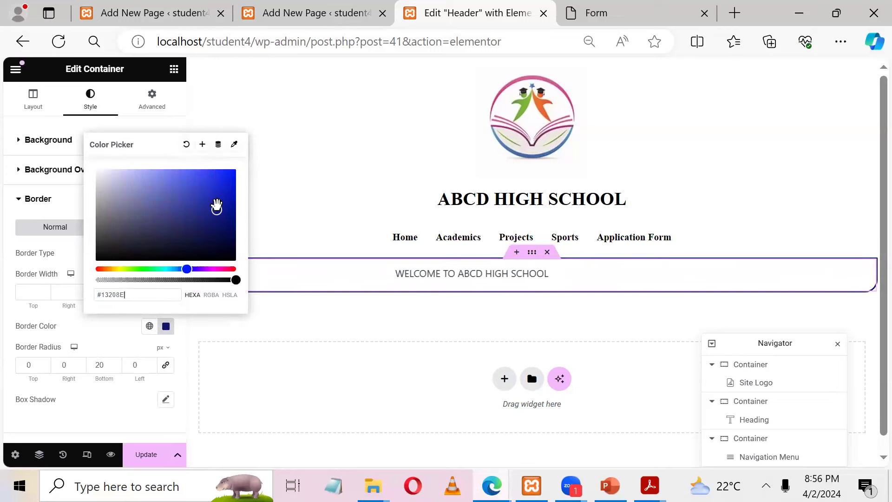
click(227, 185)
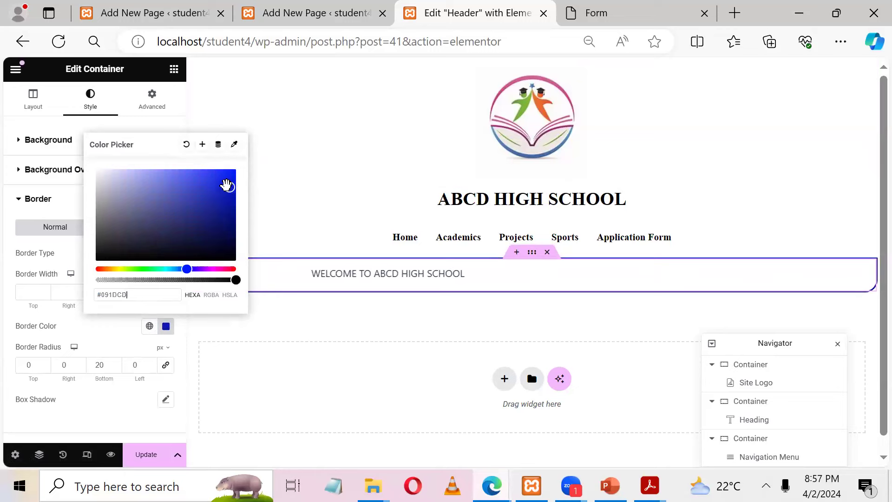
click(260, 191)
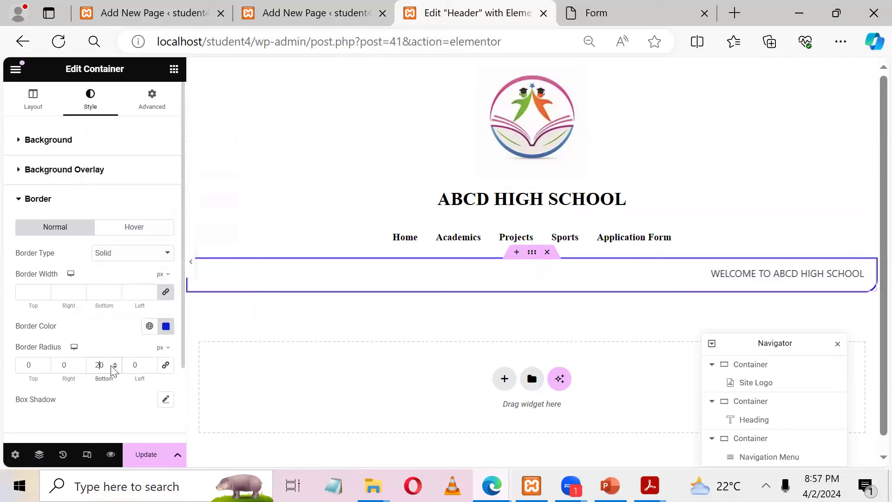
Step: Change the bottom corner radius to 30
text(30)
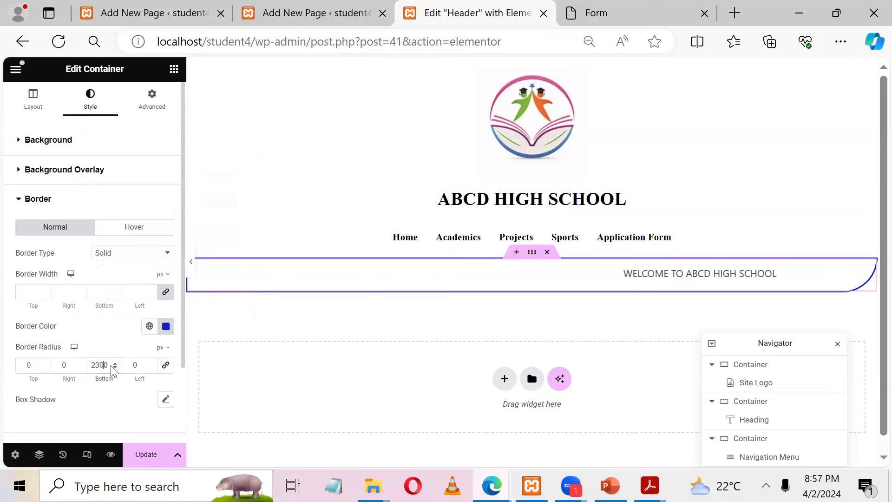
key(BackSpace)
key(BackSpace)
key(BackSpace)
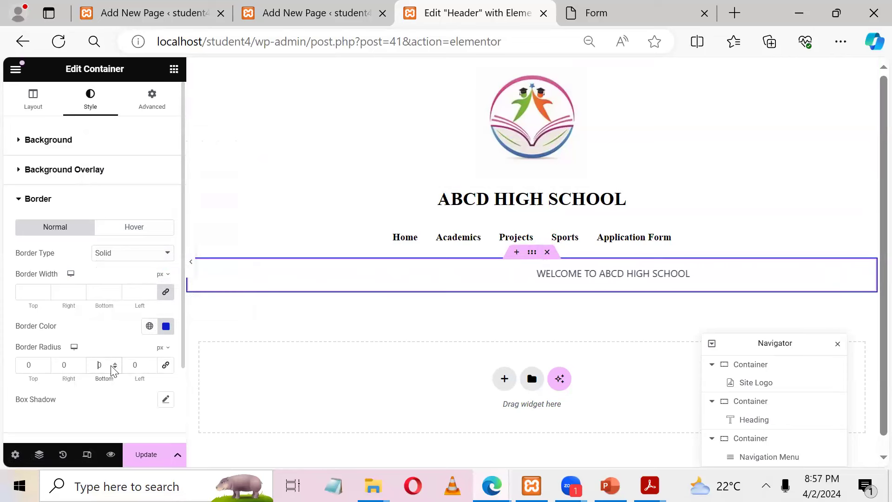
text(3)
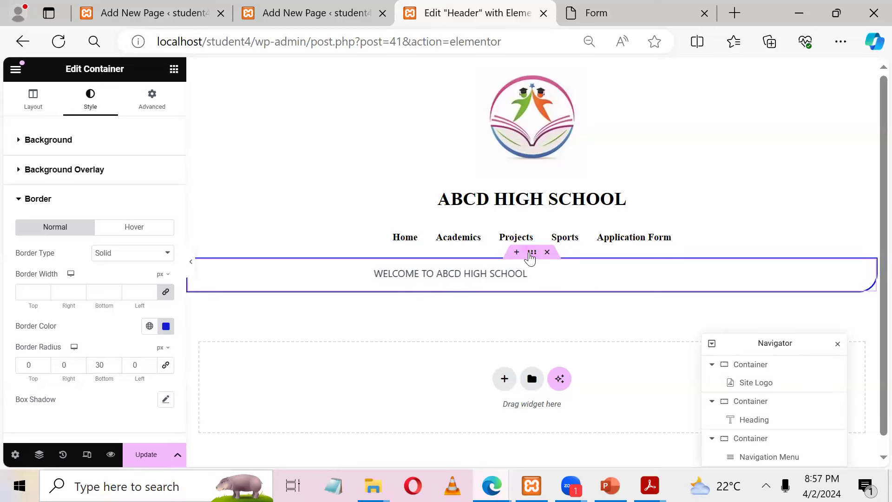
click(417, 162)
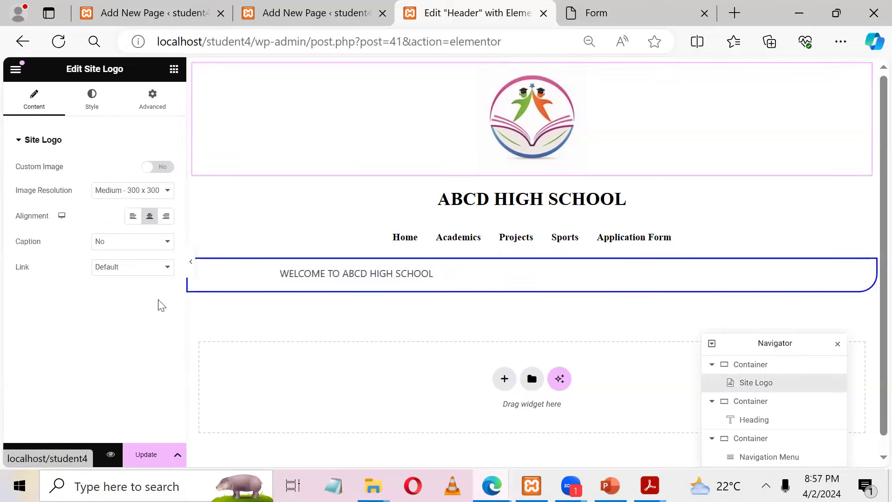
Step: Reset the welcome container's bottom border radius to 0
click(461, 273)
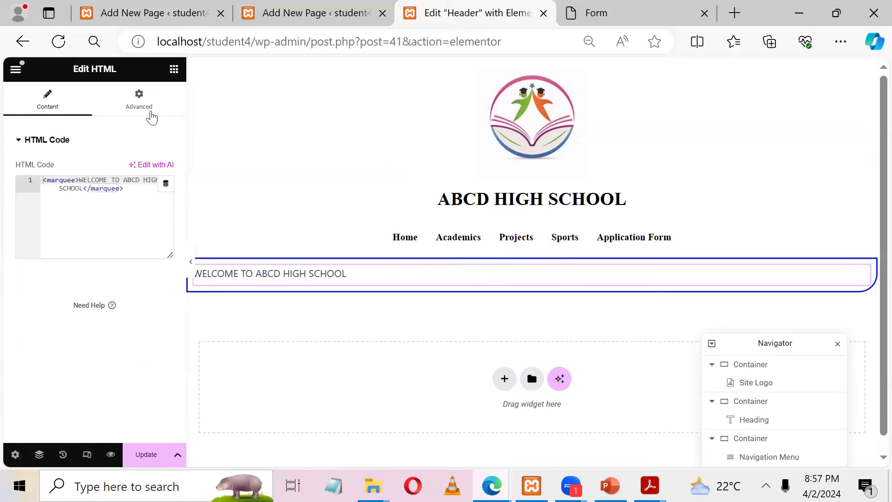
click(174, 70)
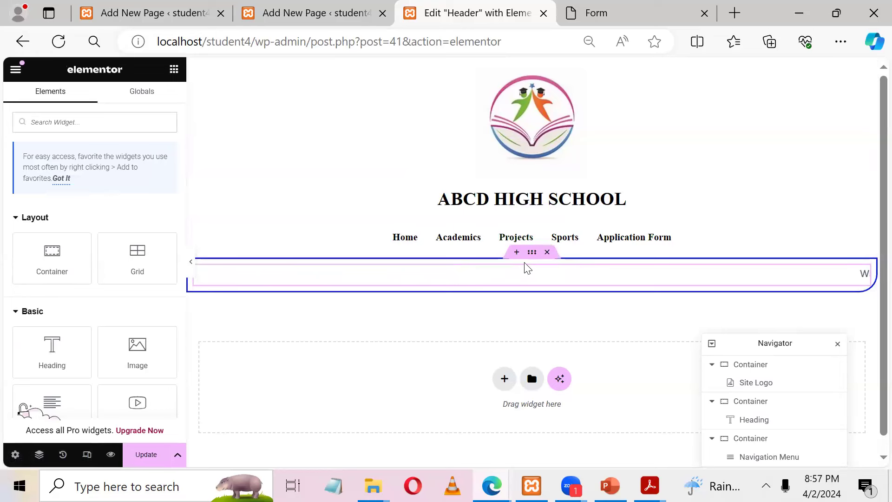
click(530, 255)
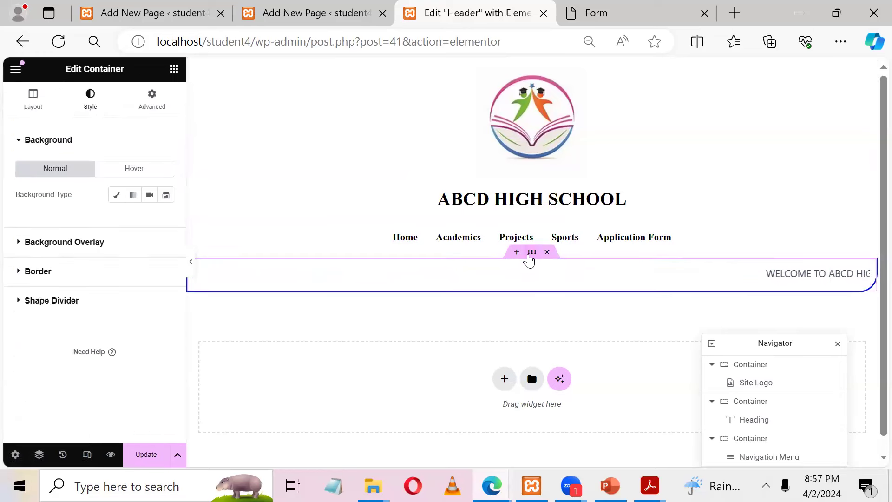
click(37, 271)
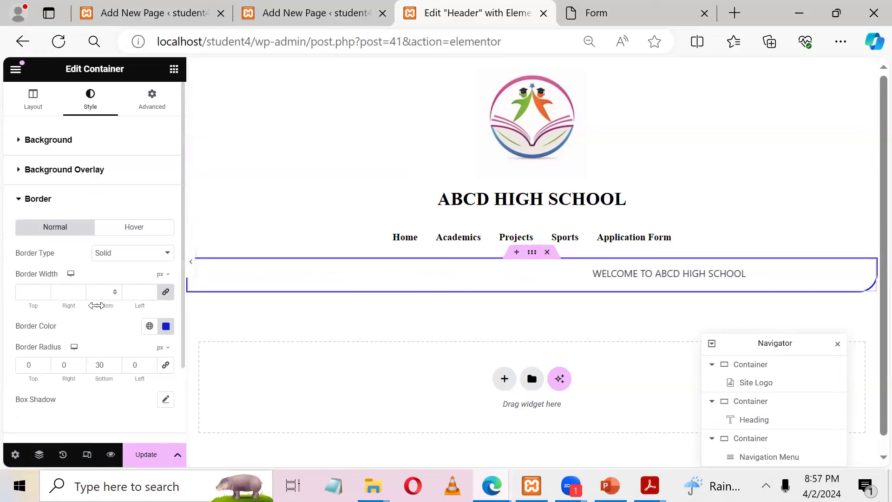
drag(109, 369, 33, 358)
text(0)
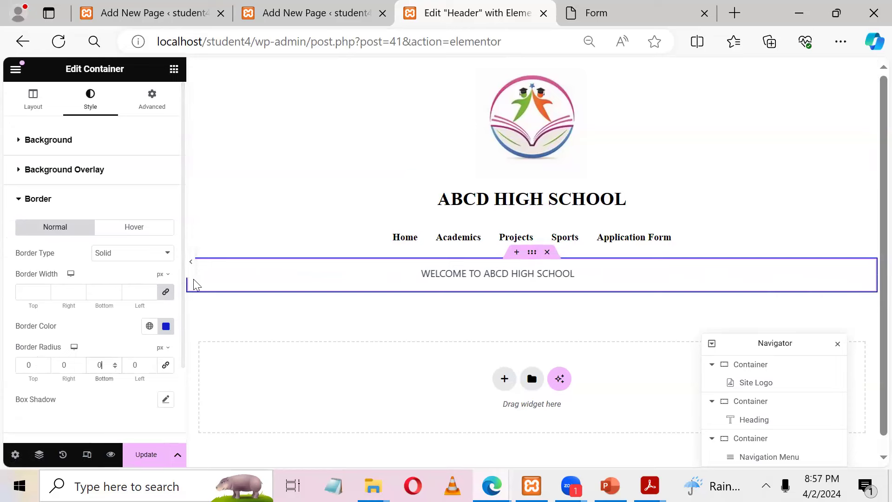
Step: Unlink border widths, set the bottom width to 30, and save the header
click(167, 293)
drag(109, 294, 35, 283)
text(30)
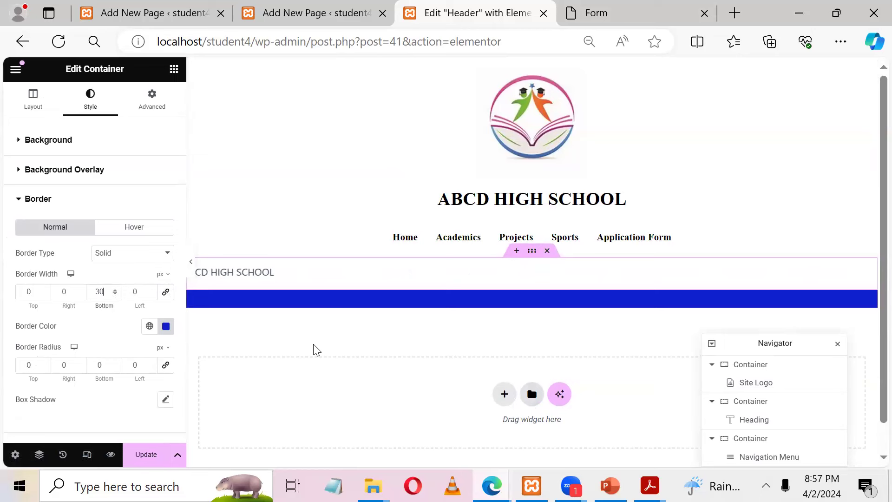
key(ctrl+s)
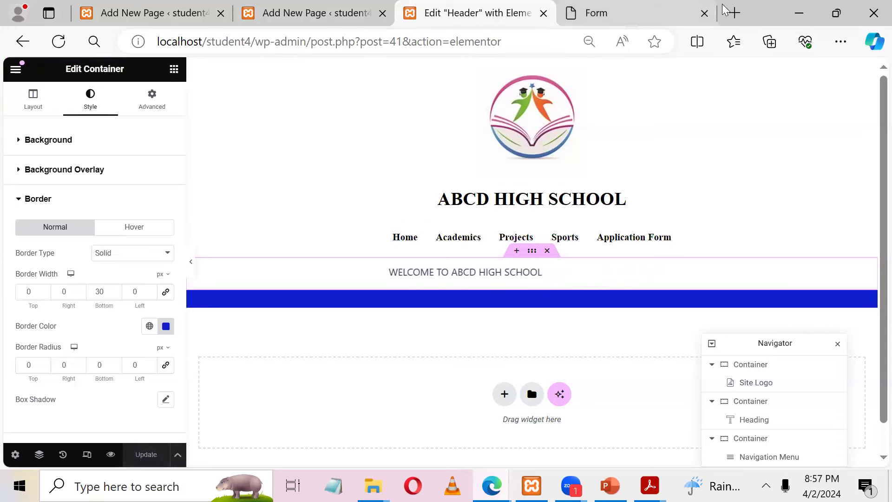
Step: Load localhost/student4 in a new tab to view the live header, then return to the Form tab
click(735, 13)
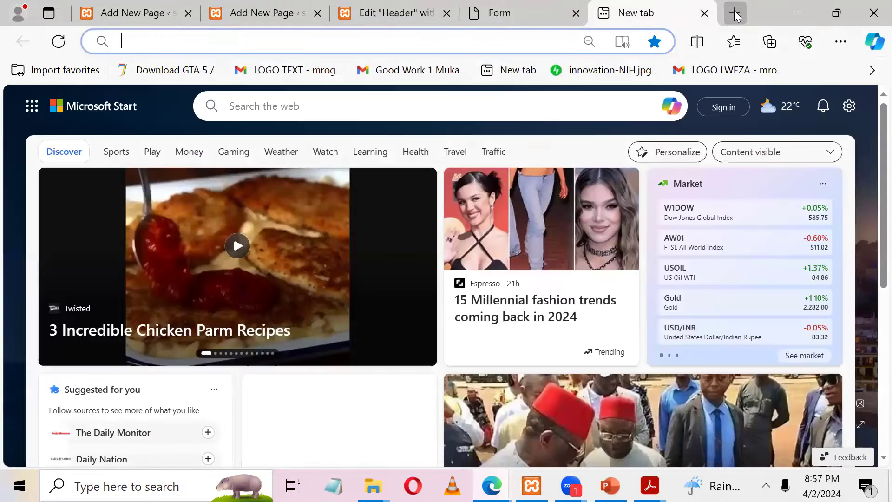
text(lo)
key(End)
key(BackSpace)
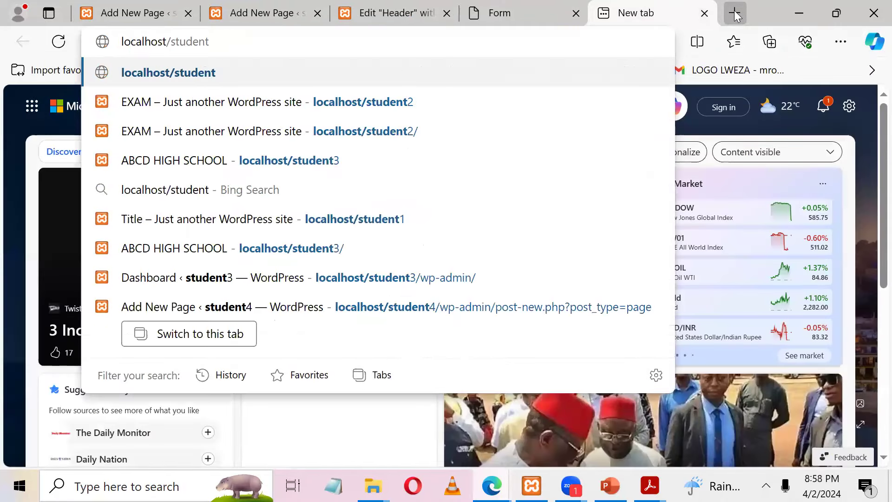
text(4)
key(Return)
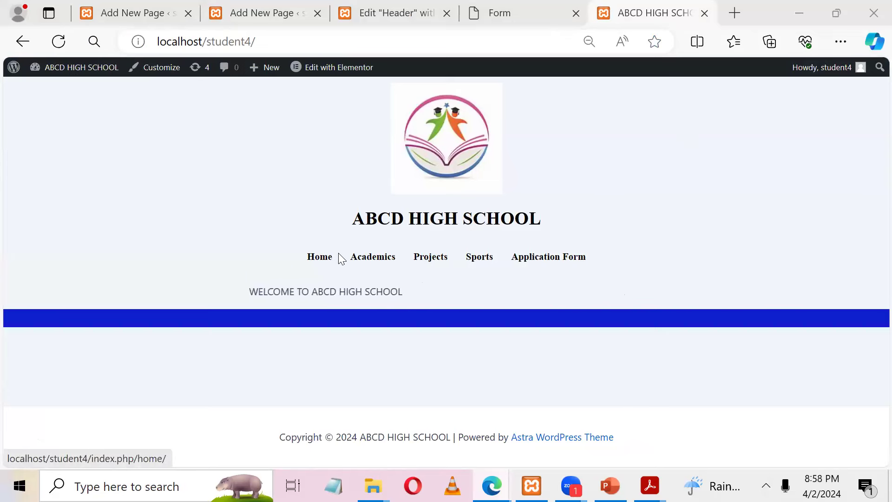
click(483, 10)
Step: Select the ACADEMIC paragraphs on the reference events page, then open the site's Academics page
click(328, 225)
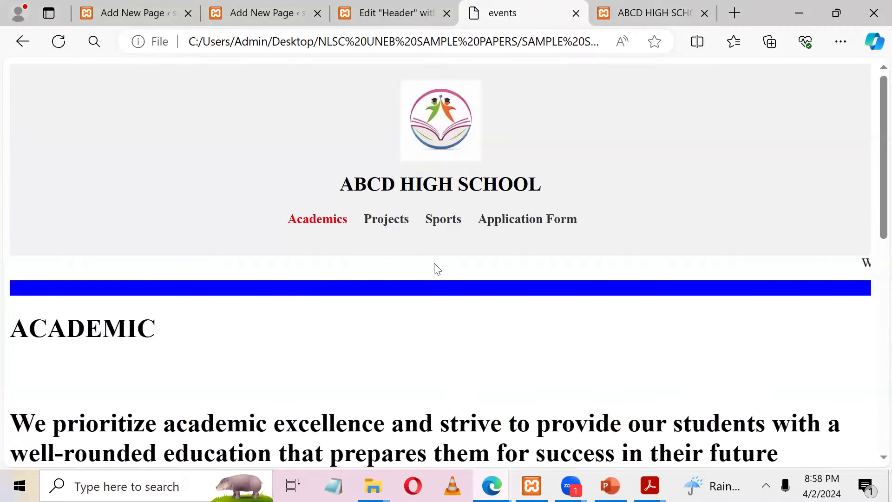
scroll(871, 233, down, 5)
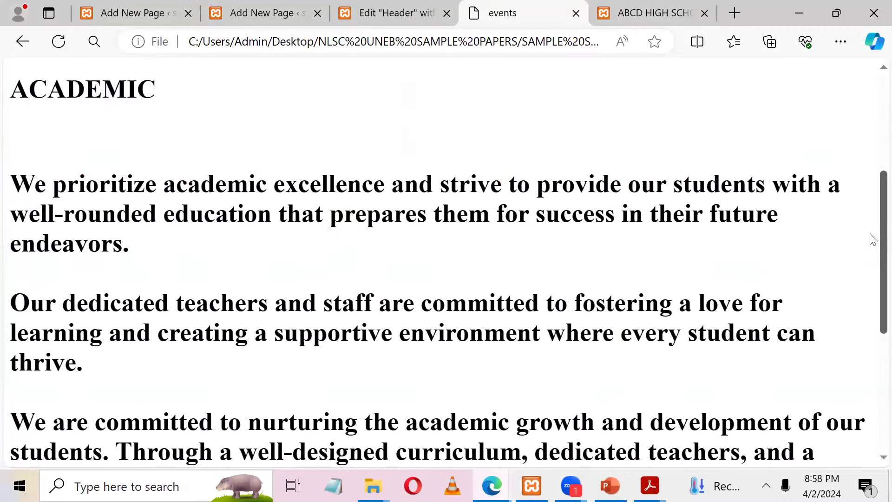
drag(135, 255, 623, 250)
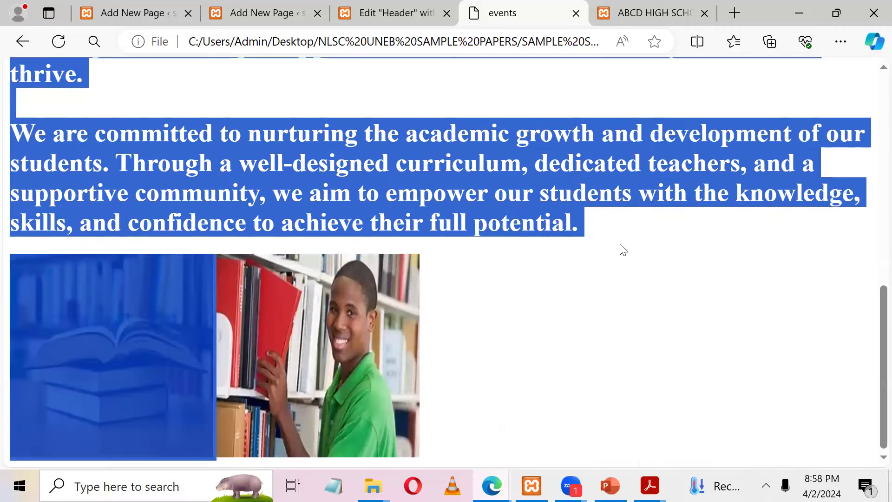
click(651, 4)
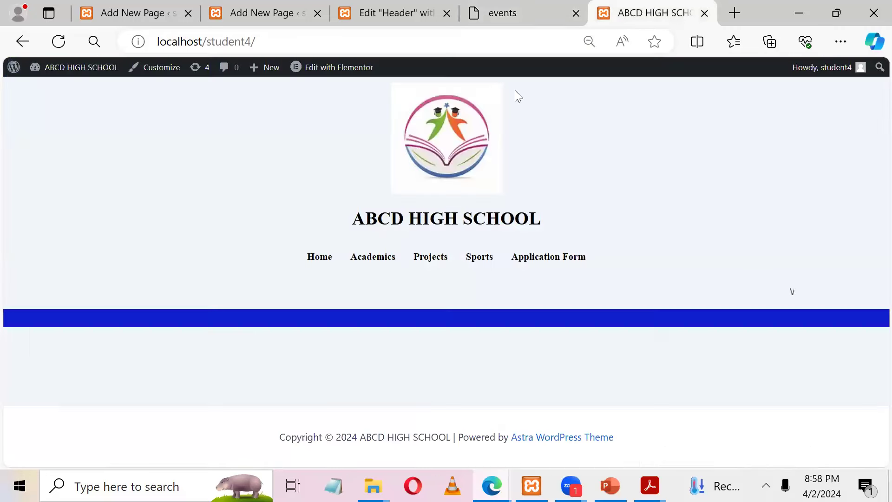
click(371, 258)
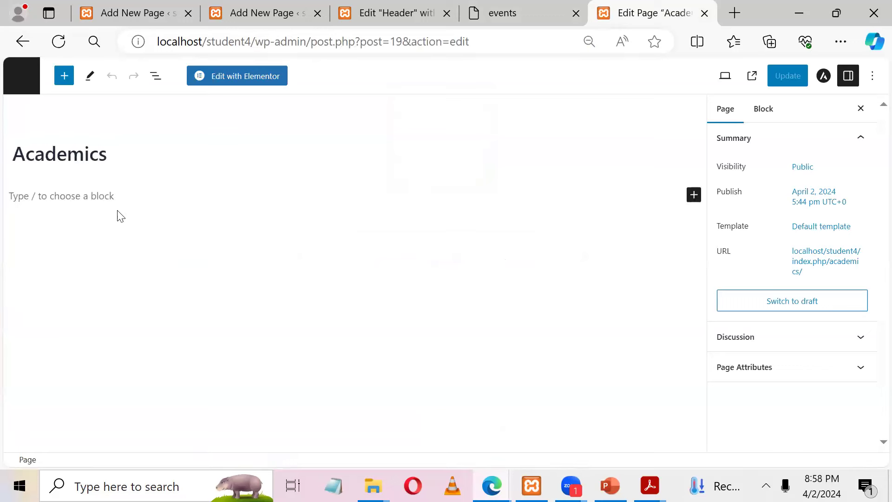
Step: Paste the academic paragraphs into the Academics page and delete the broken image block
click(95, 202)
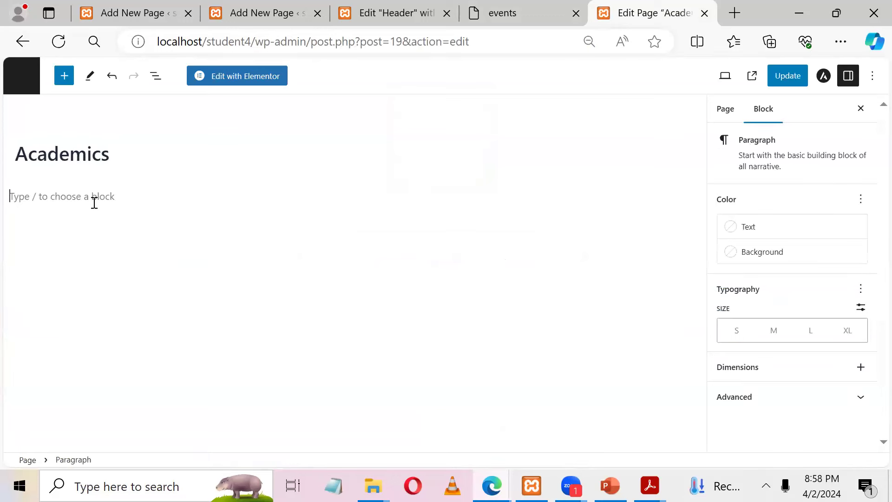
text(We are committed to nurturing the academic growth and development of our students. Through a well-designed curriculum, dedicated teachers, and a supportive community, we aim to empower our students with the knowledge, skills, and confidence to achieve their full potential.)
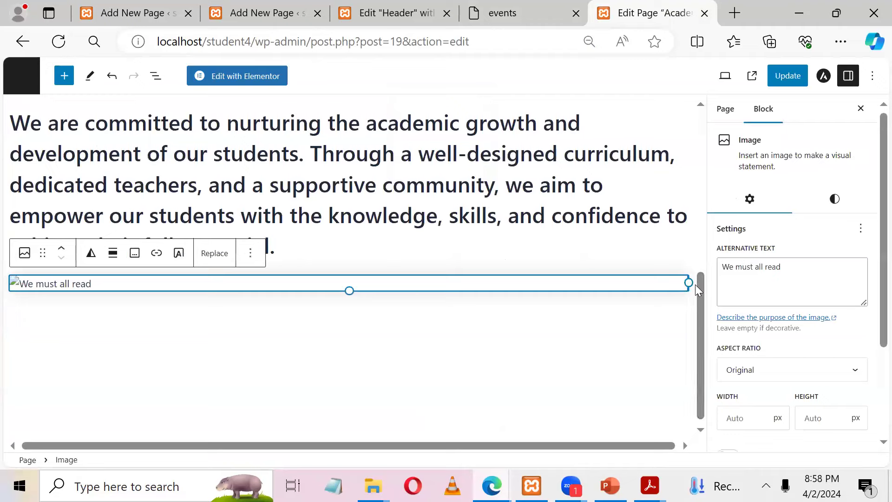
click(389, 305)
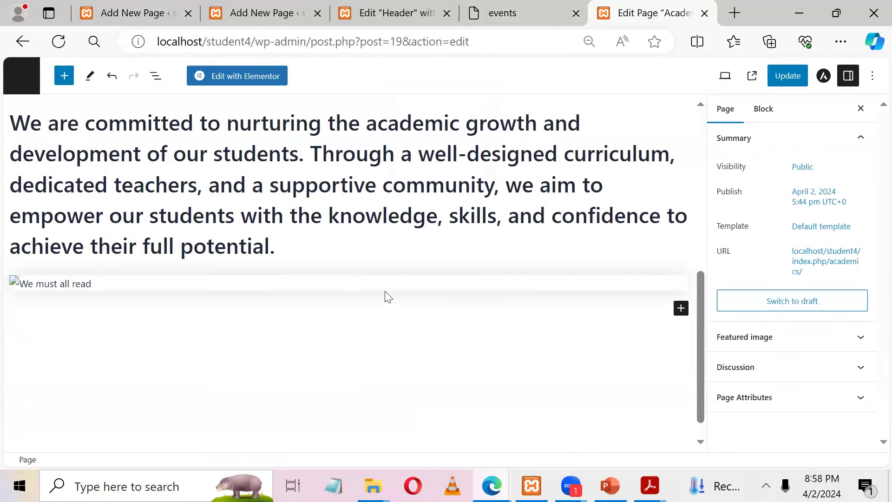
click(387, 288)
key(BackSpace)
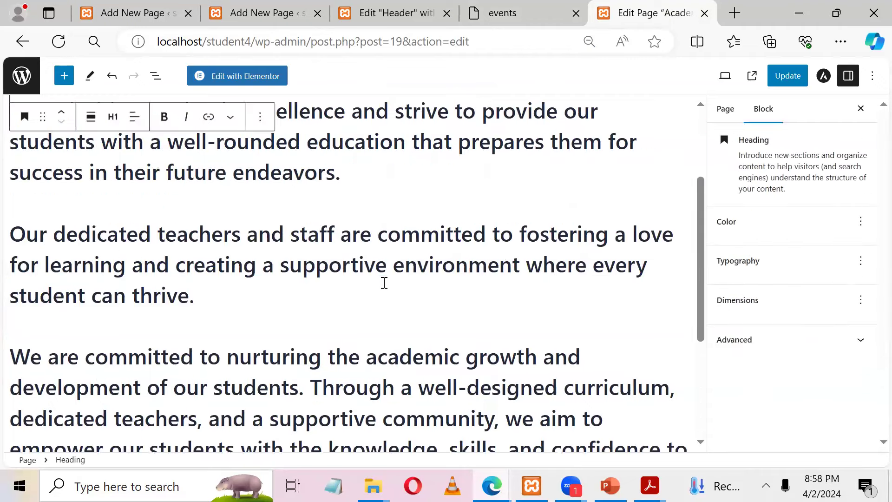
drag(700, 209, 707, 409)
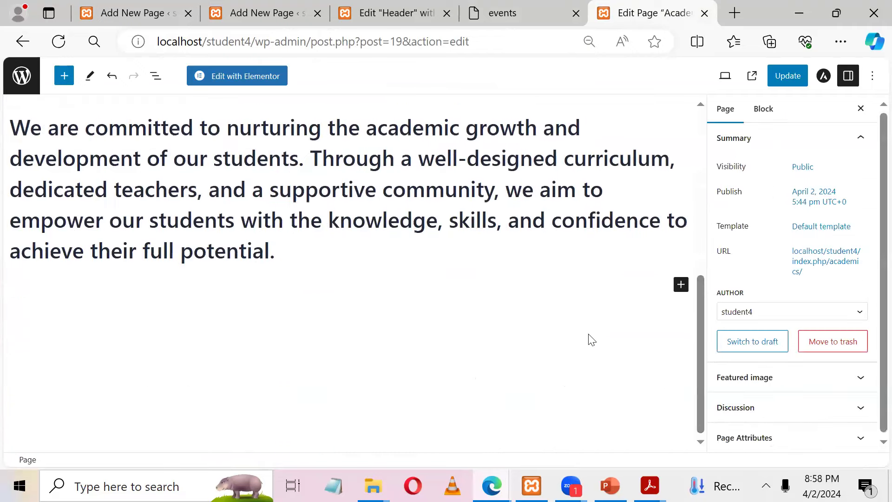
Step: Add an Image block with the uploaded Vollayball.jpg and update the page
click(682, 285)
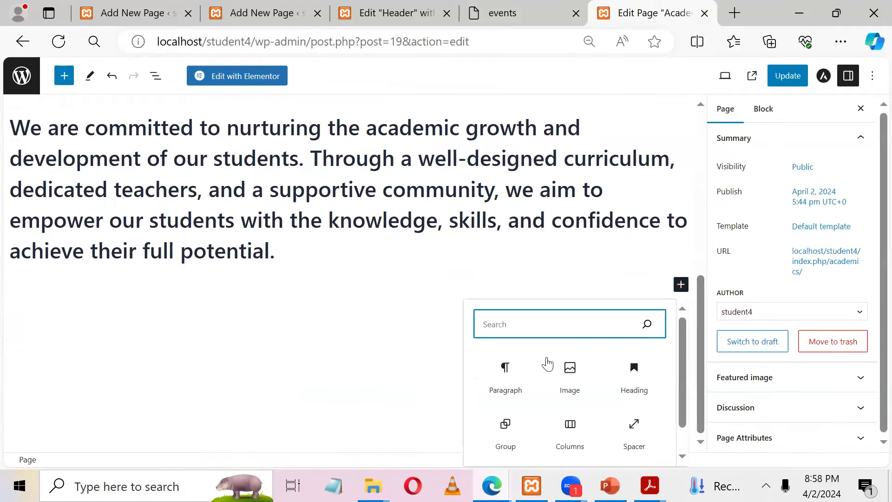
click(563, 370)
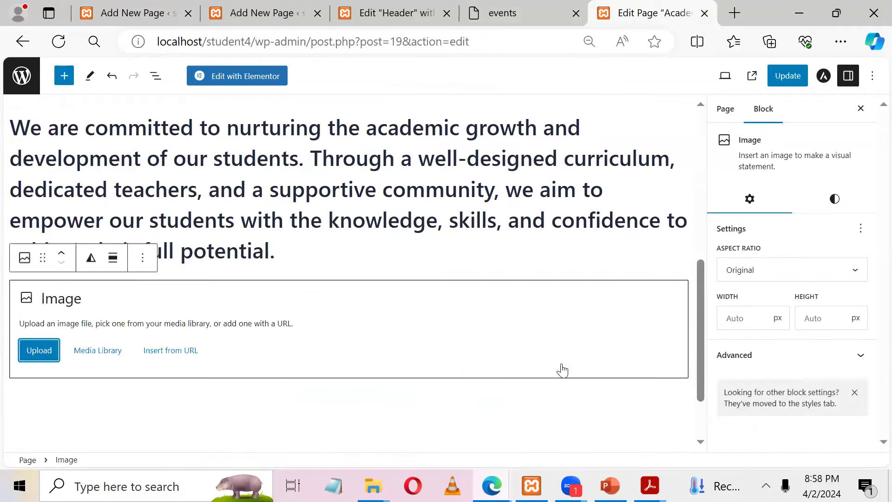
click(44, 356)
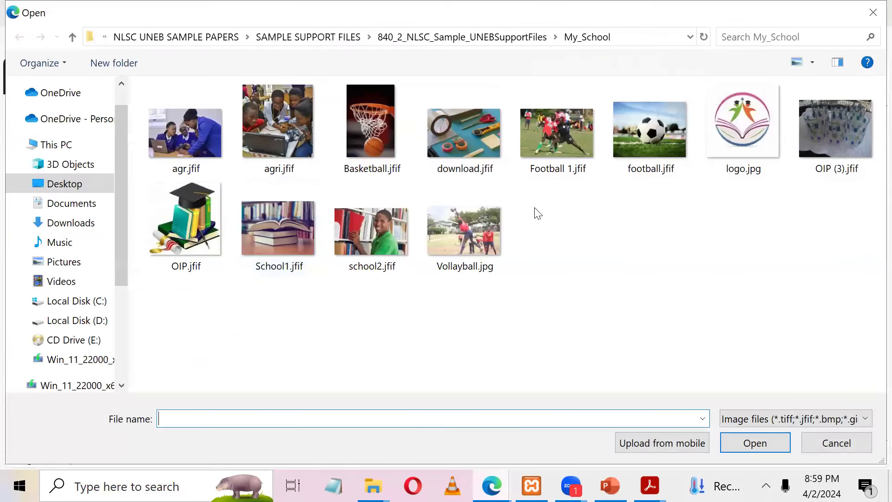
click(465, 230)
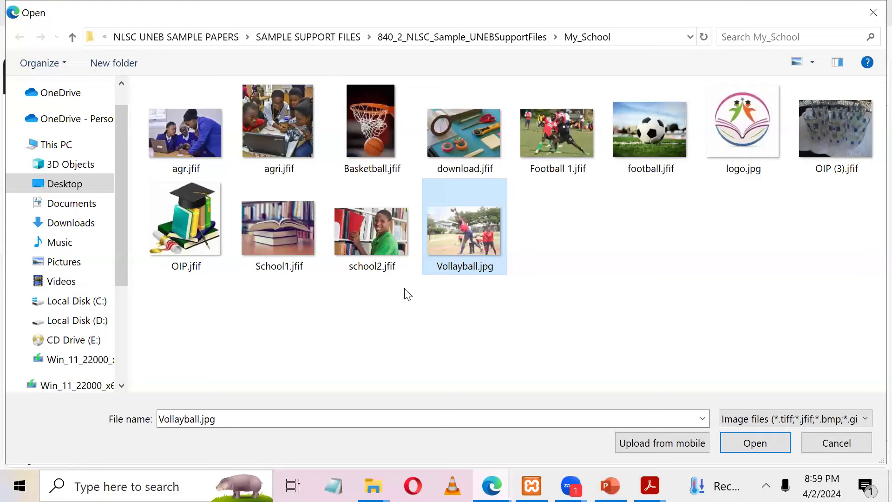
click(756, 443)
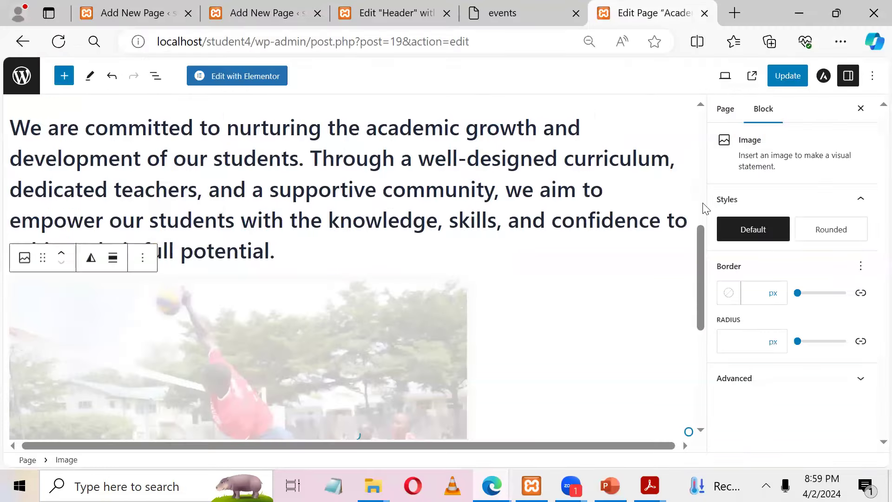
click(788, 76)
drag(698, 228, 674, 21)
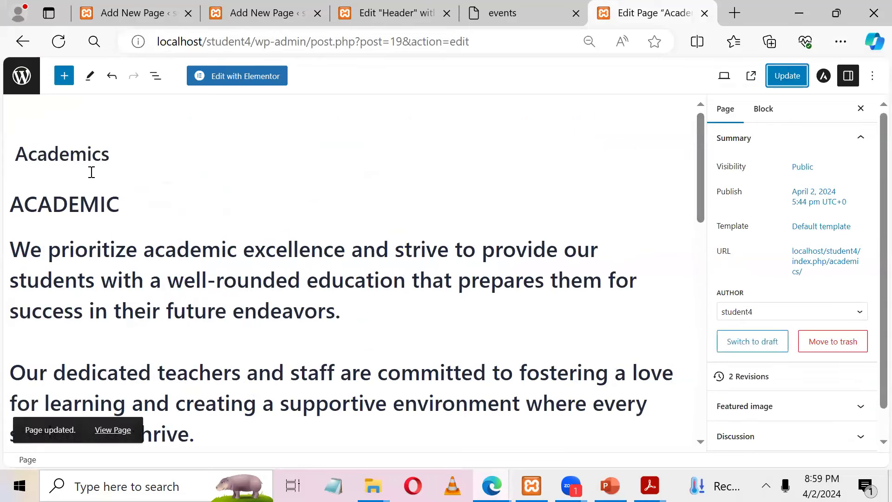
Step: Stay in the editor, view the published Academics page, then go to the site's Projects page
click(119, 431)
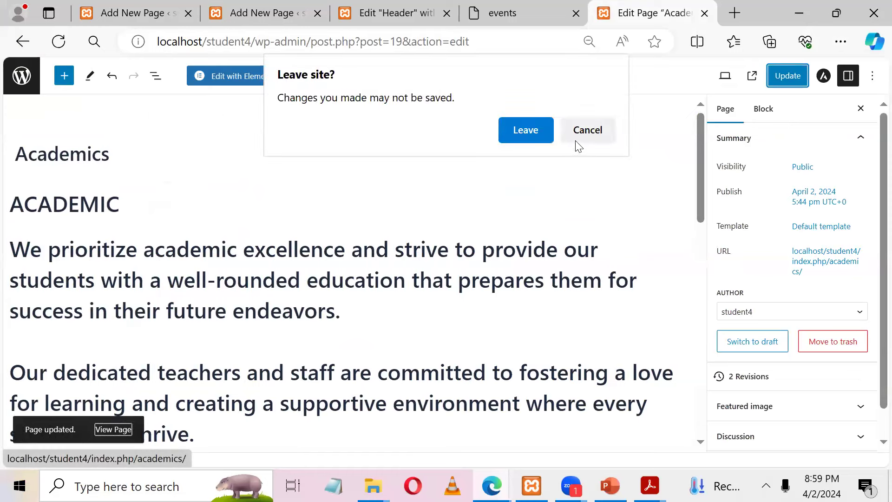
click(587, 131)
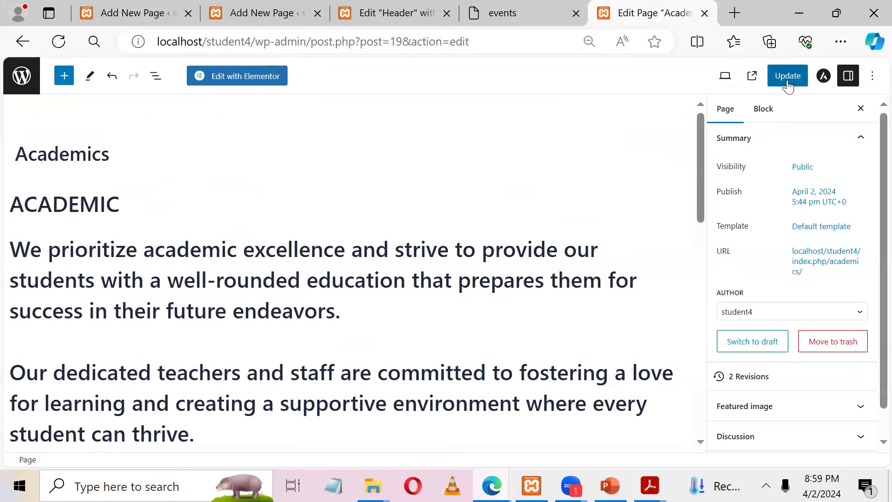
click(752, 75)
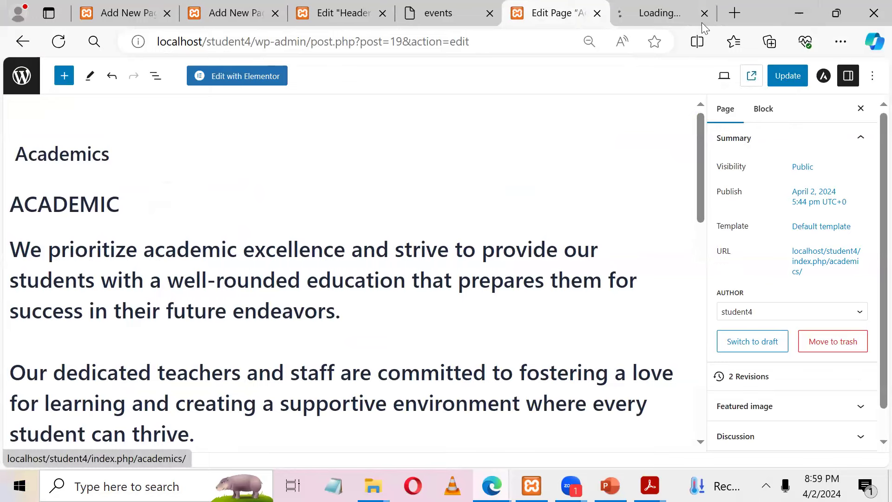
click(634, 5)
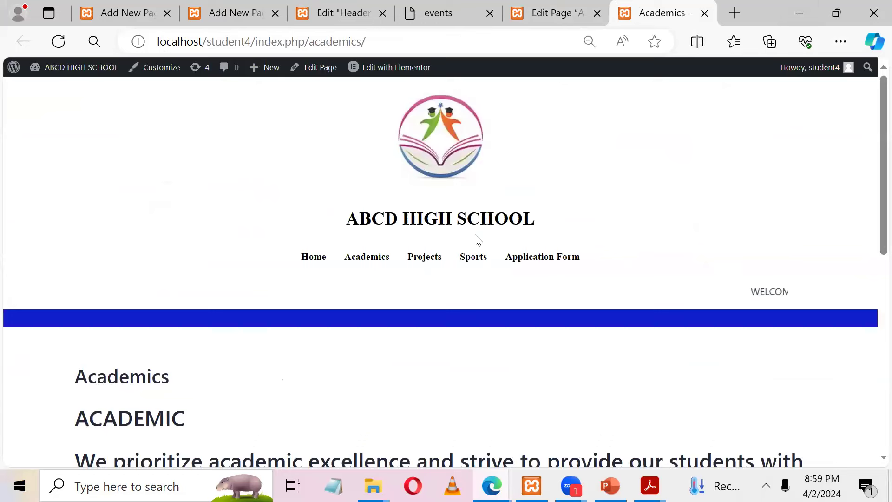
click(415, 256)
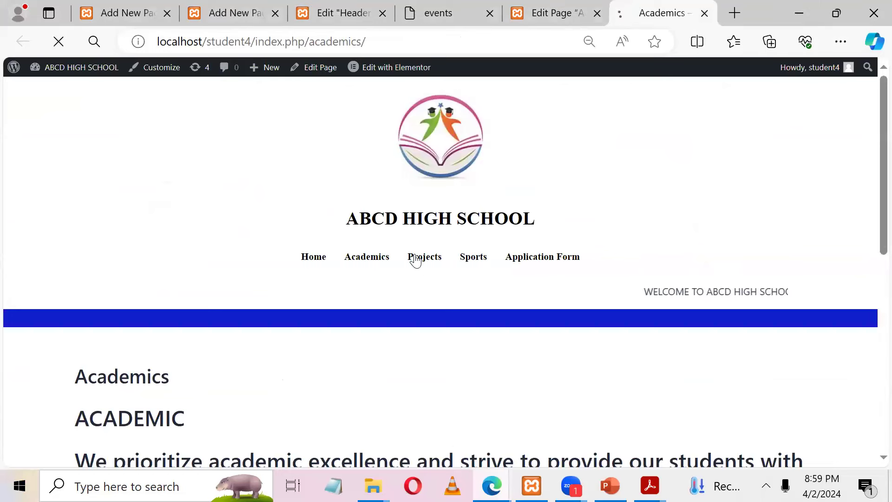
Step: Copy the projects intro sentence from the sample Project page
click(462, 13)
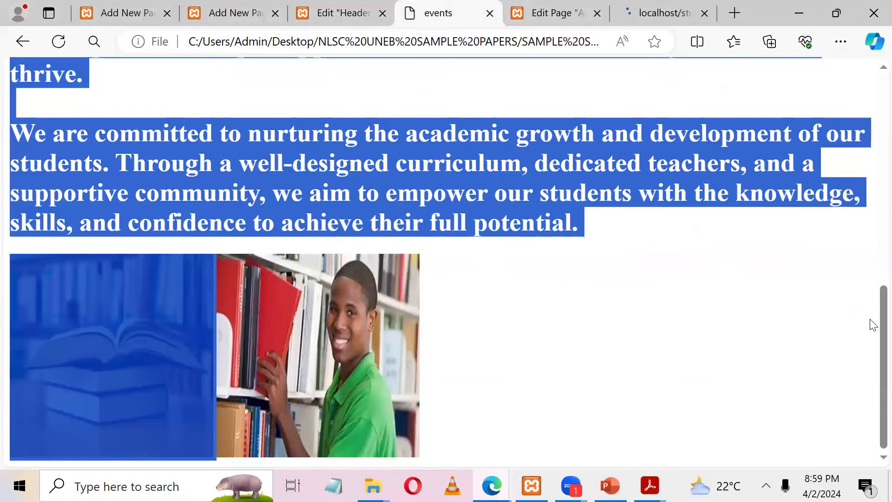
scroll(872, 323, up, 10)
click(394, 221)
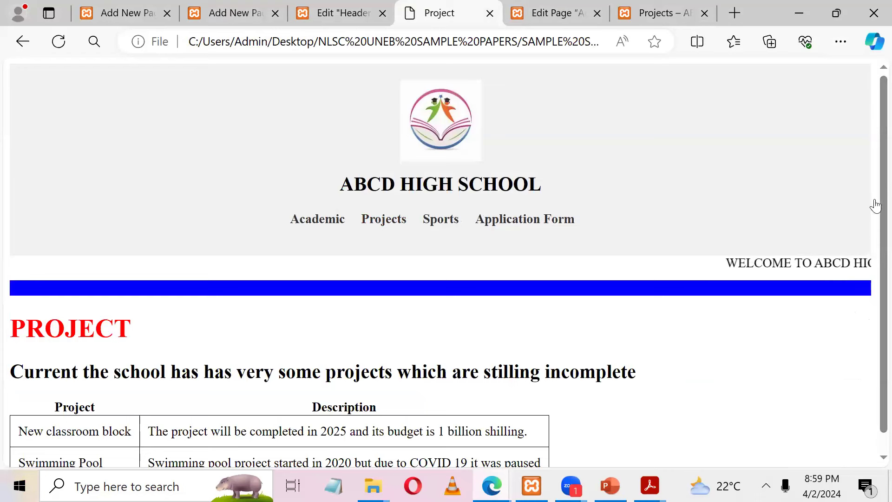
drag(876, 204, 856, 325)
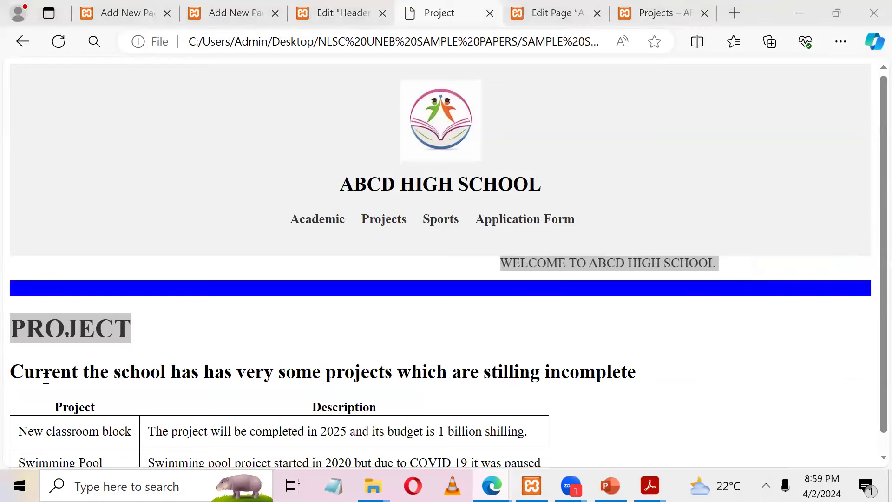
drag(12, 366, 641, 408)
drag(522, 352, 635, 358)
key(ctrl+c)
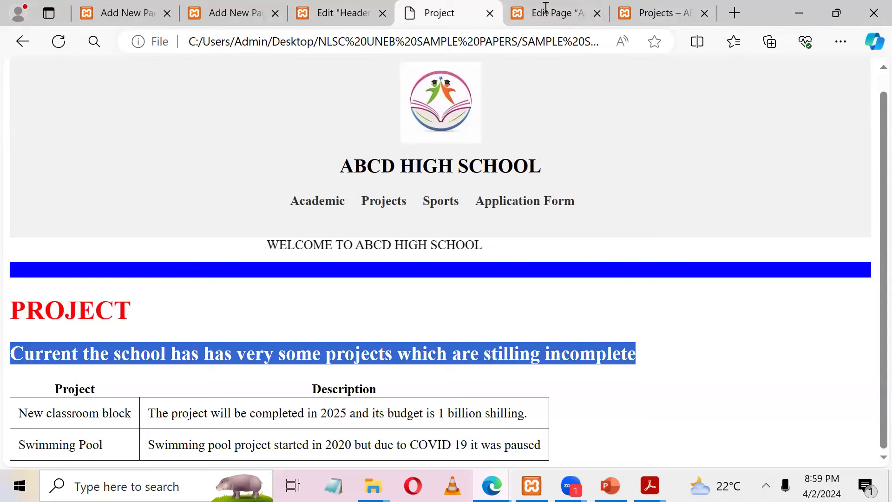
click(585, 12)
click(642, 12)
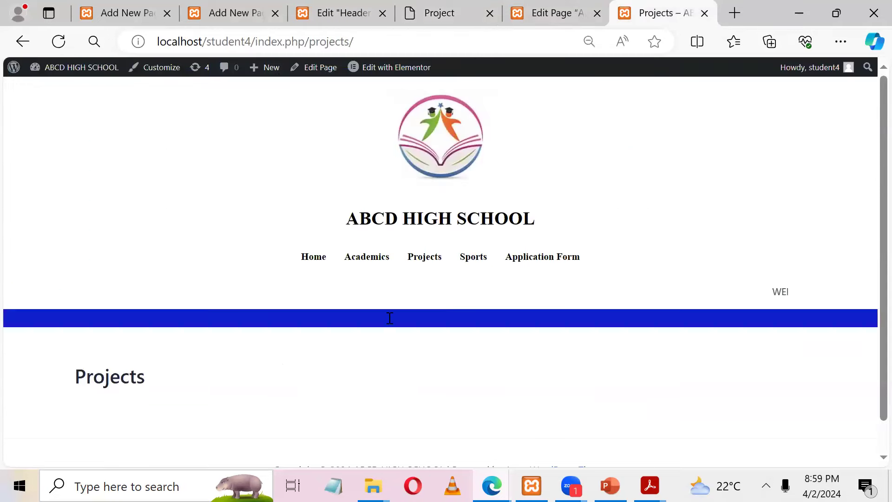
Step: Paste the intro sentence into the Projects page editor and insert a two-column Table block below it
click(319, 68)
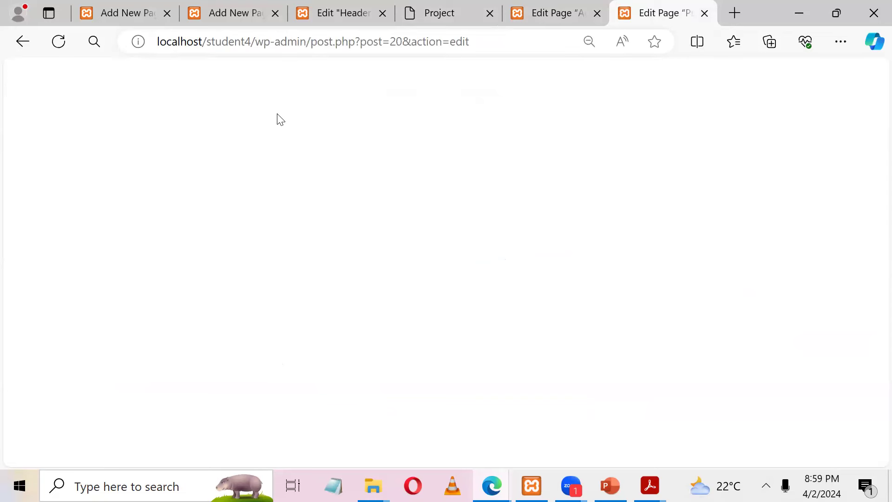
key(ctrl+v)
key(Return)
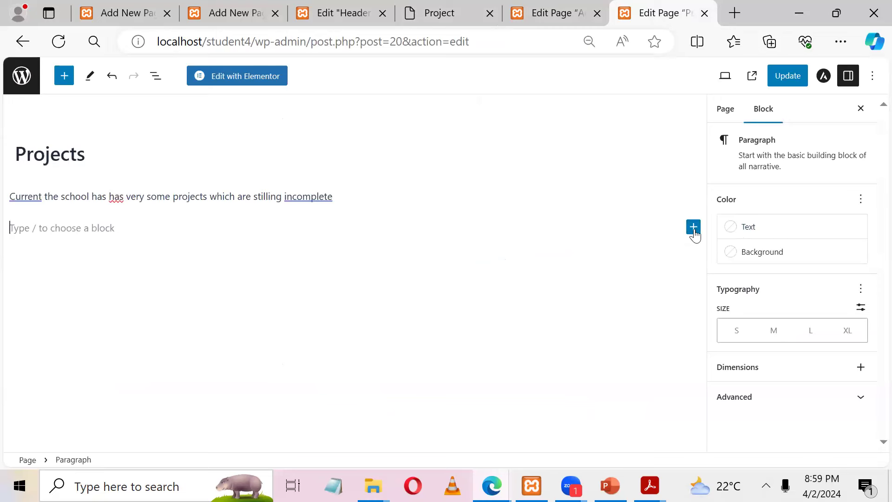
click(693, 228)
text(tab)
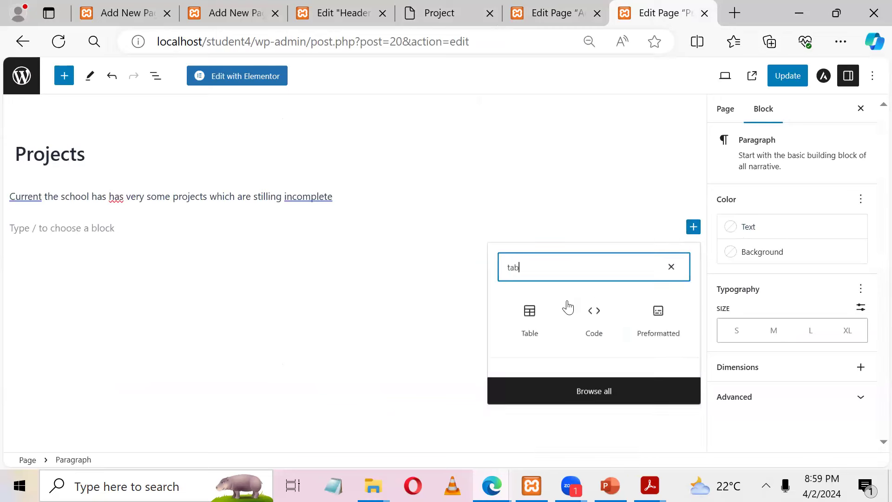
click(530, 321)
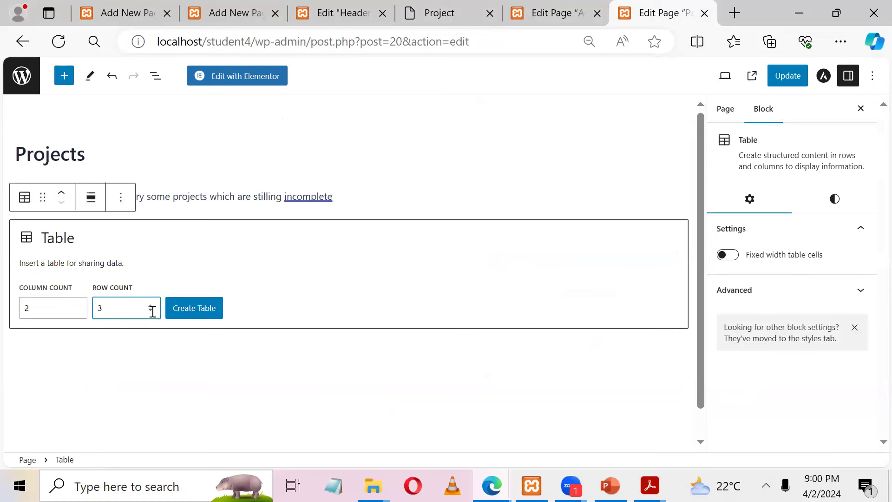
click(181, 314)
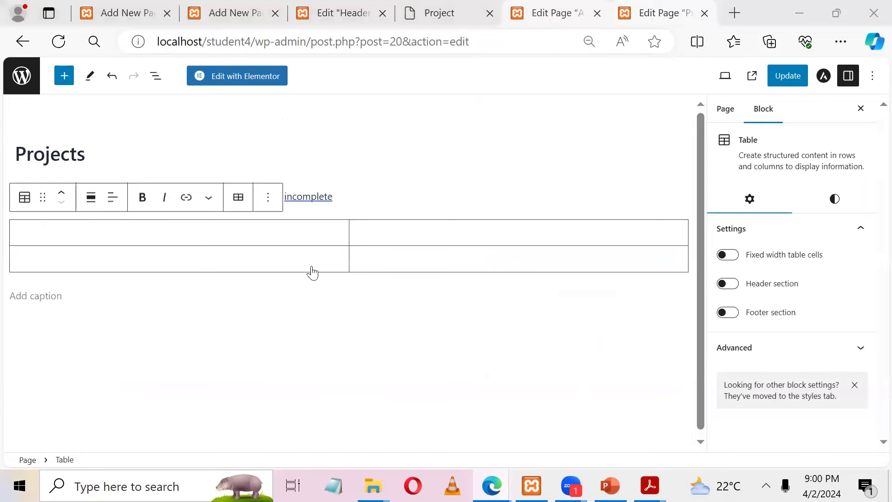
Step: Enter the project names New classroom block and Swimming Pool in the Projects table
key(alt+Tab)
key(ctrl+shift+Tab)
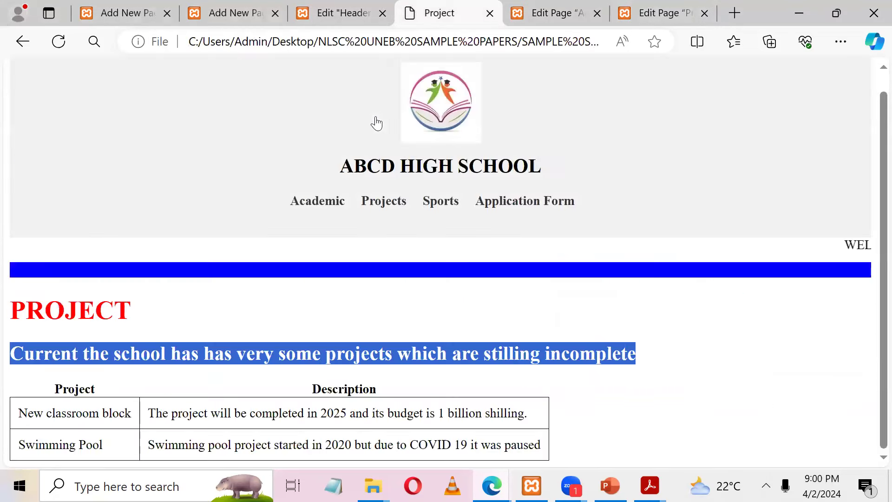
double_click(44, 418)
drag(20, 414, 135, 417)
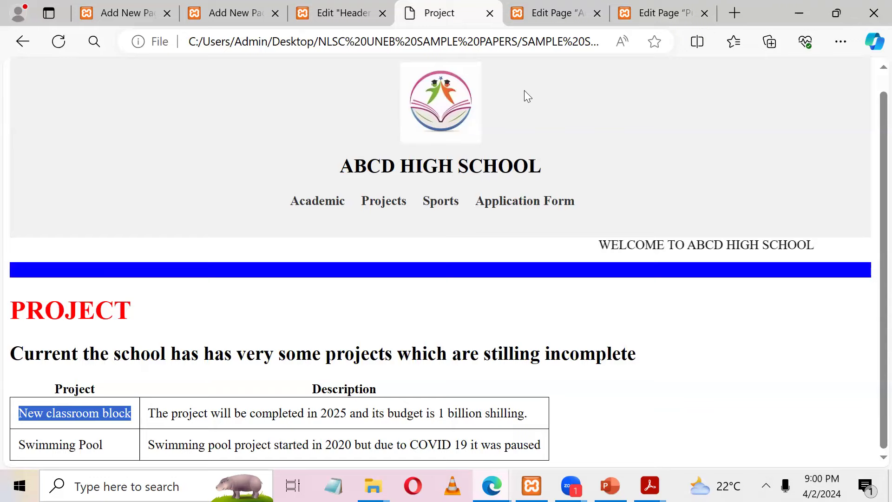
click(660, 13)
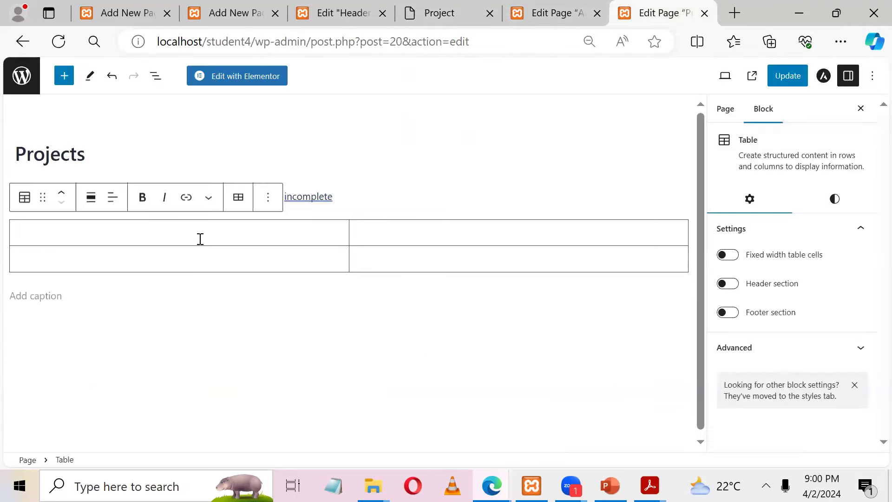
click(604, 8)
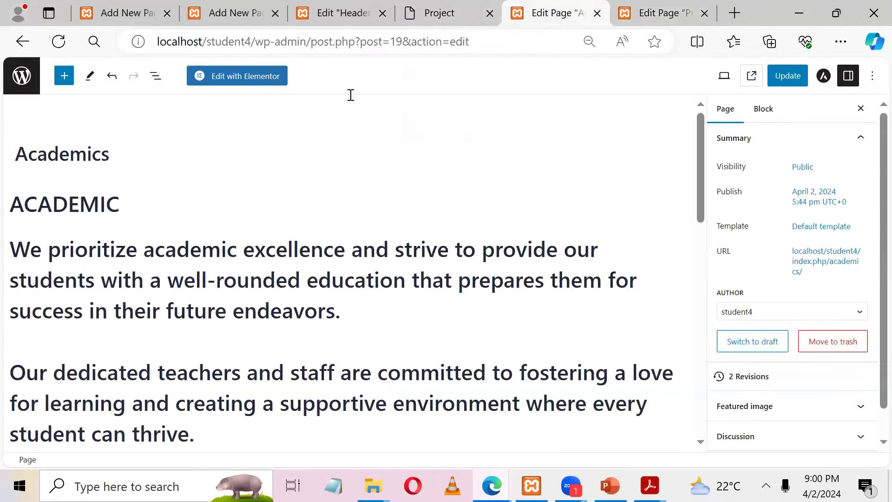
click(446, 4)
drag(130, 449, 19, 445)
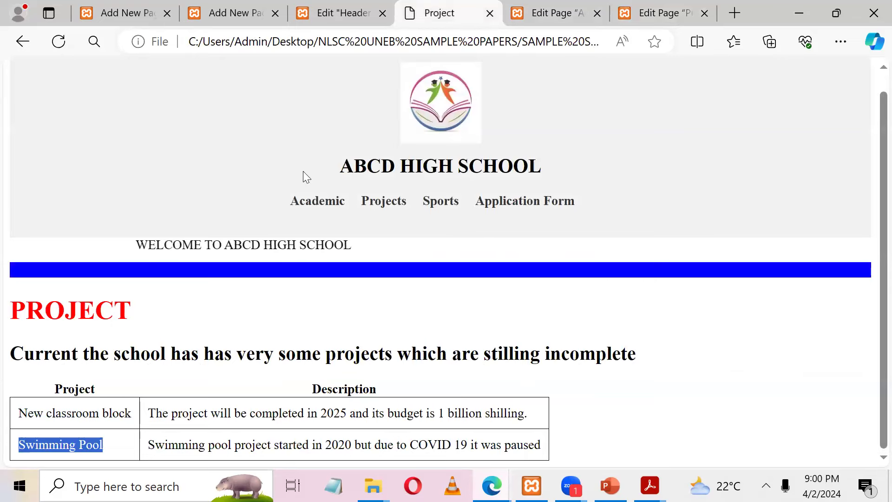
click(645, 14)
click(72, 251)
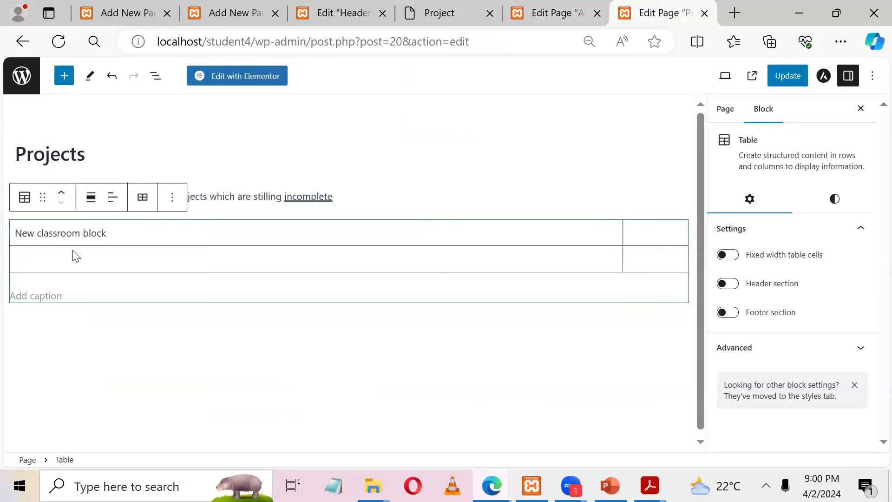
click(71, 257)
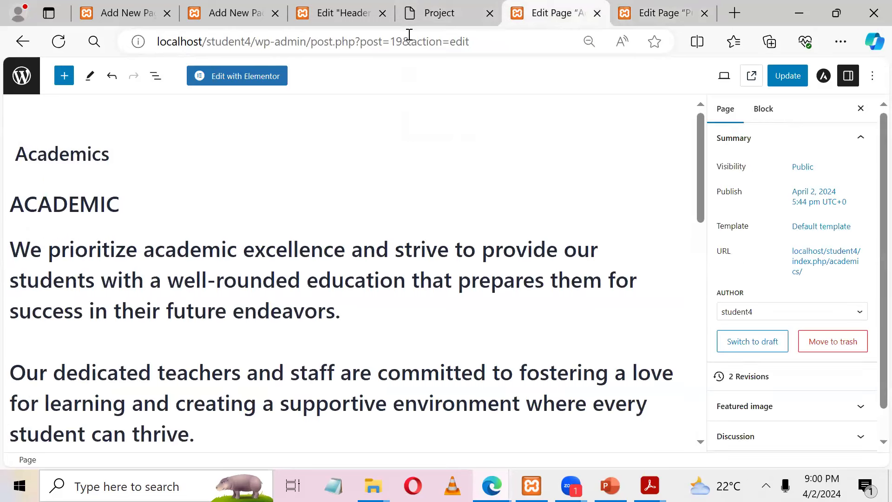
Step: Add both projects' descriptions to the table, update the page and view it
click(441, 12)
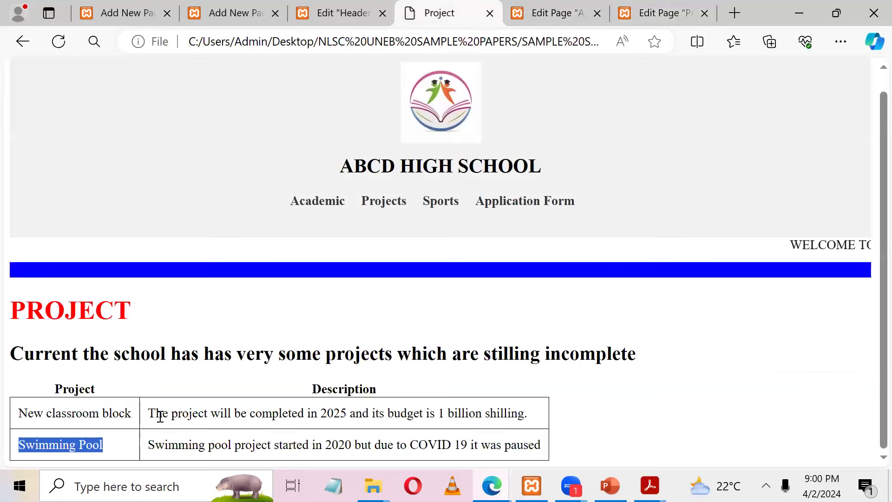
drag(149, 413, 531, 414)
key(ctrl+c)
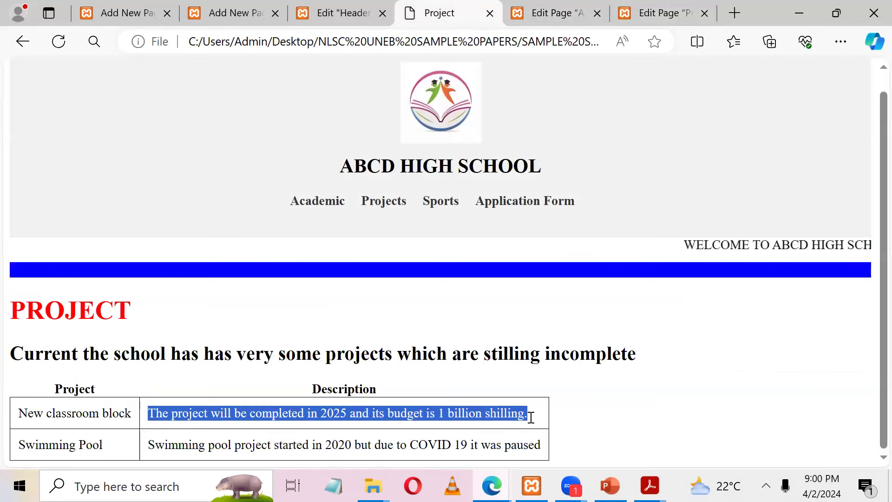
click(641, 11)
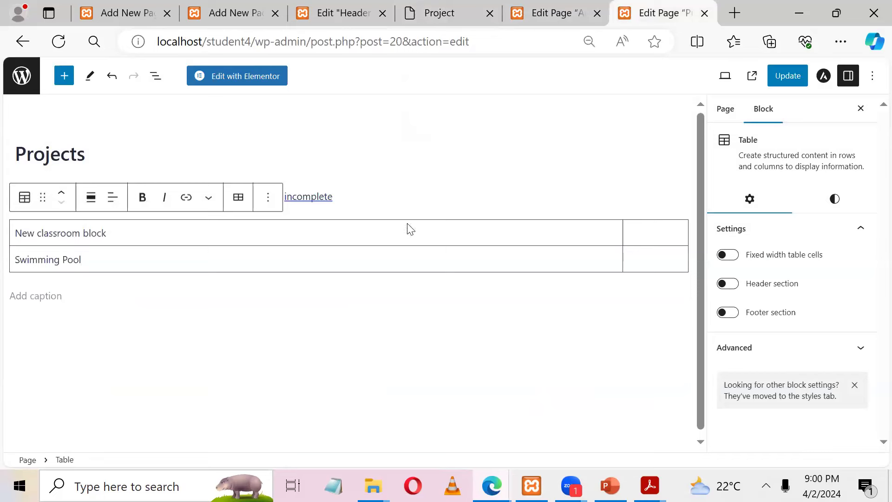
key(ctrl+v)
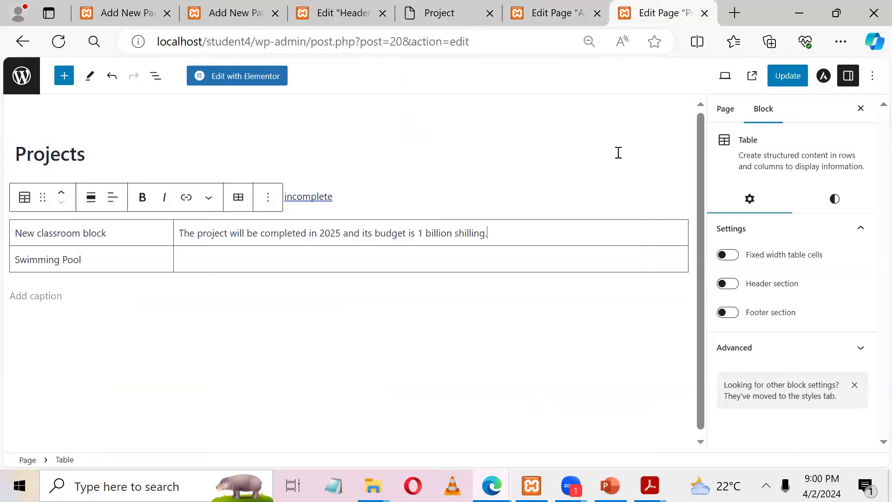
click(534, 11)
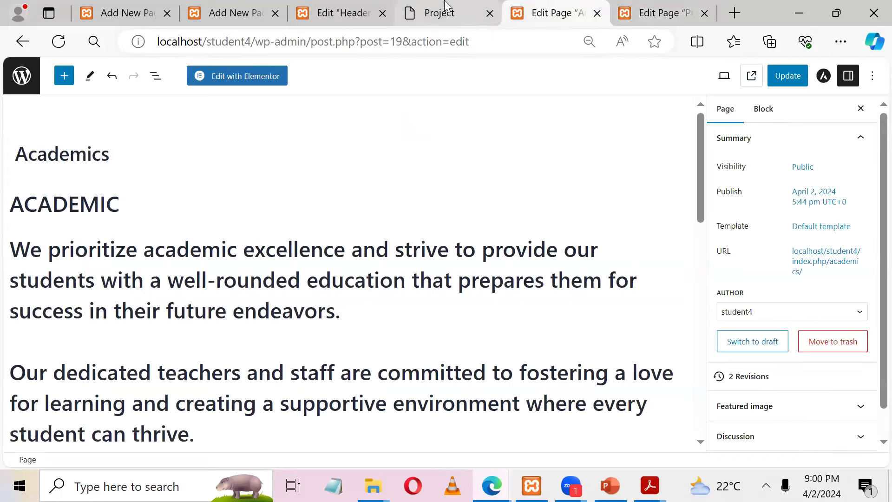
click(437, 13)
drag(148, 445, 542, 448)
key(ctrl+c)
click(660, 13)
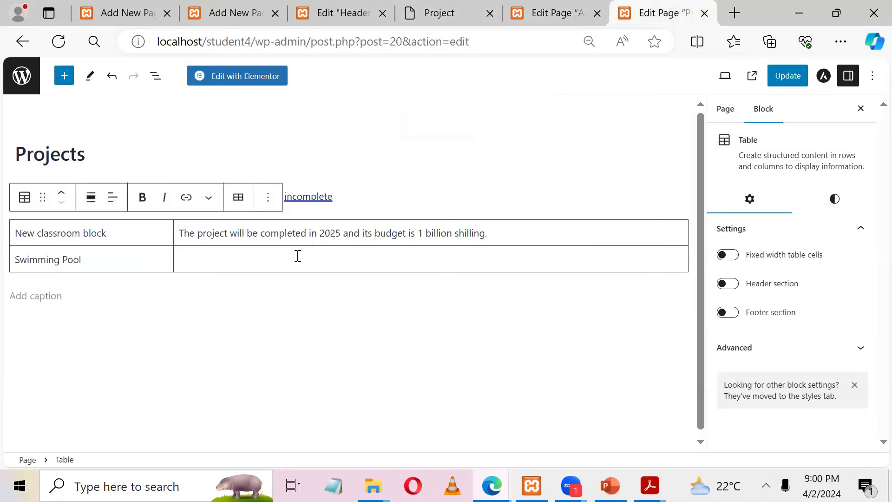
key(ctrl+v)
click(779, 85)
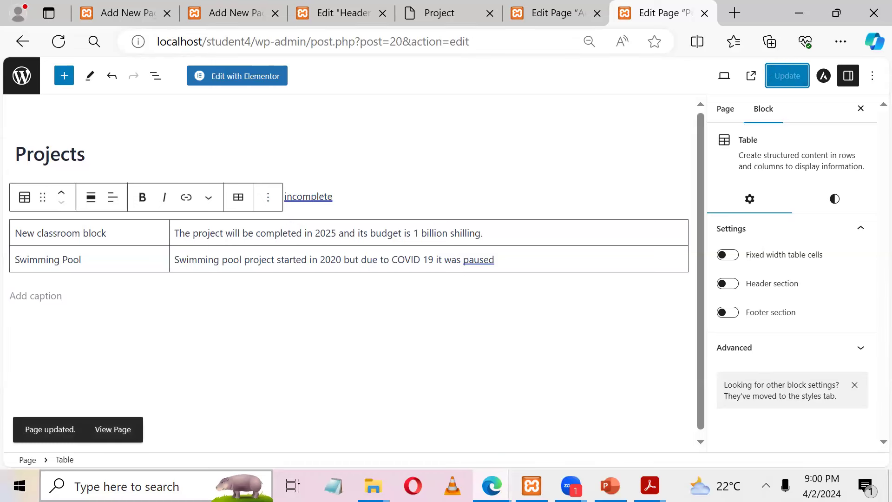
click(111, 432)
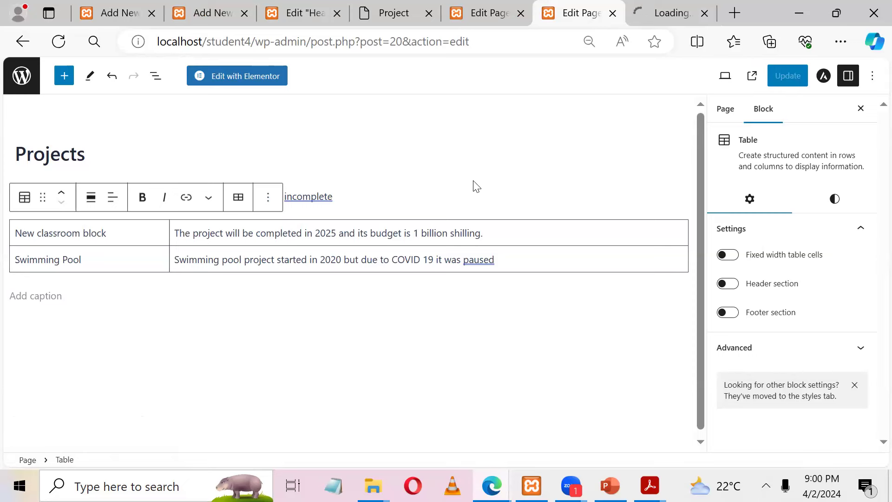
Step: Open the Sports and Application Form pages in background tabs from the live Projects page
click(660, 11)
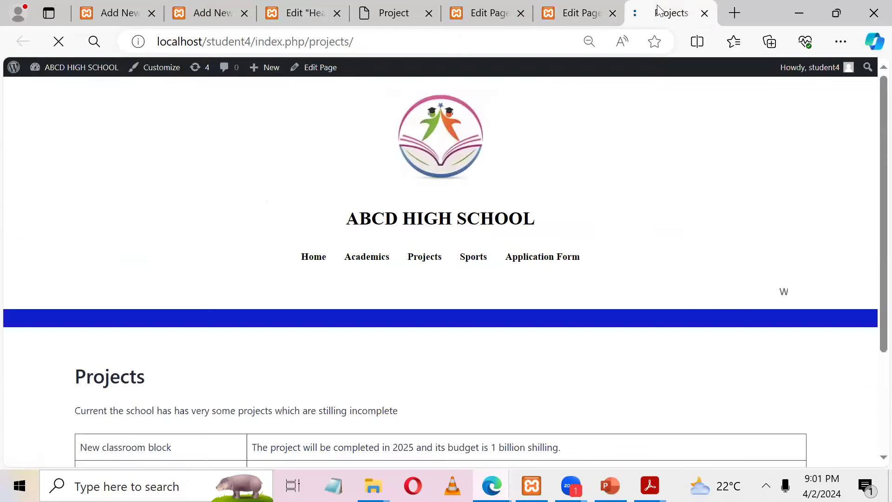
middle_click(479, 268)
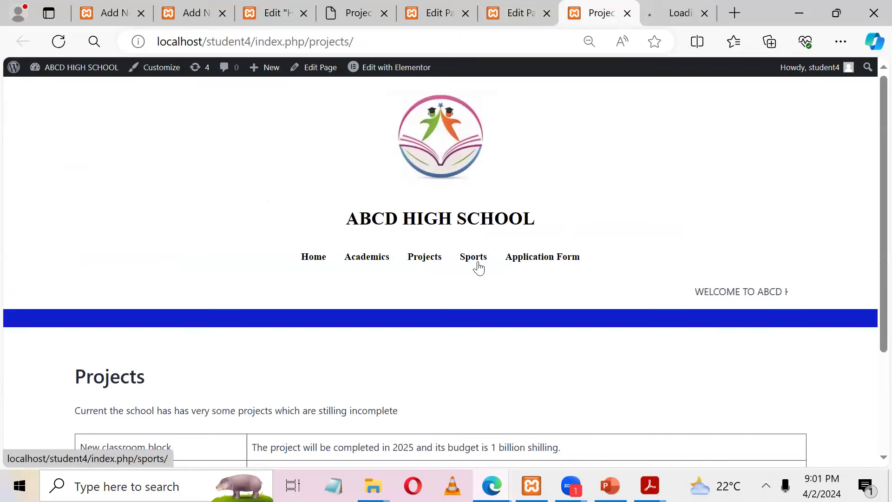
middle_click(516, 257)
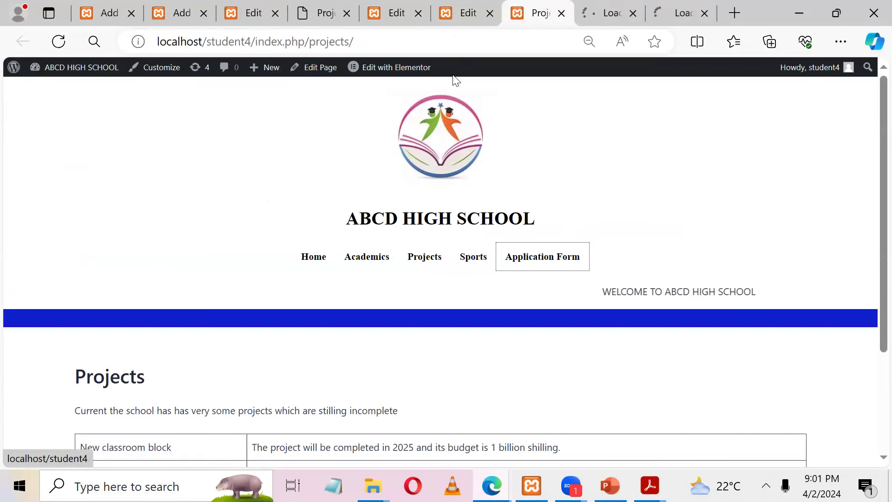
Step: Return from the Projects editor to the admin's All Pages list
click(467, 13)
click(15, 74)
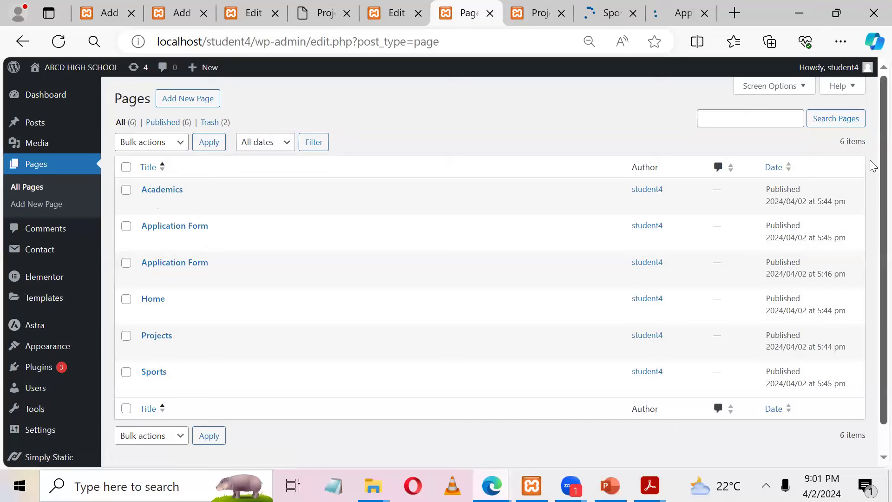
scroll(873, 172, down, 1)
scroll(873, 181, up, 1)
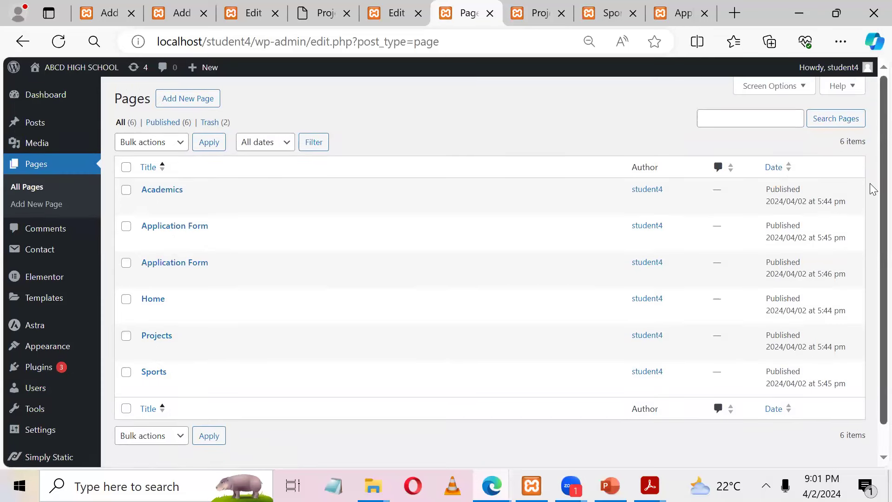
scroll(871, 191, down, 1)
scroll(870, 186, up, 1)
mouse_move(64, 242)
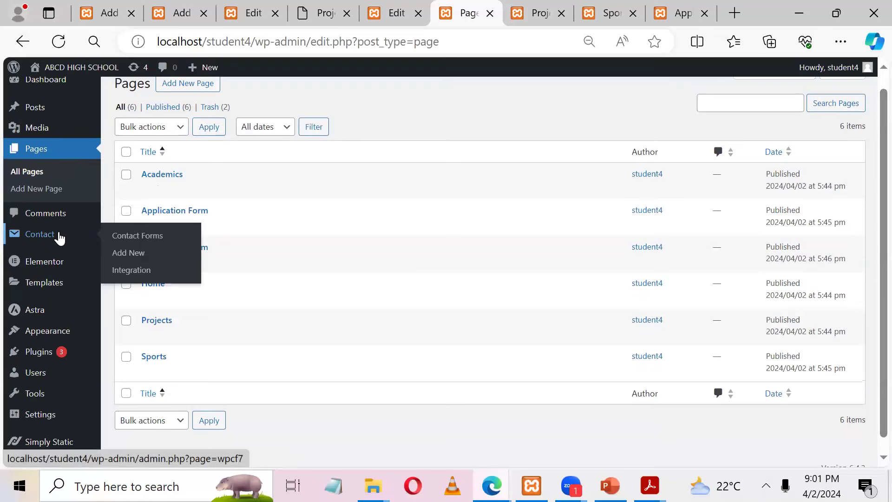
Step: Copy the Contact form 1 shortcode from the Contact Forms list
click(59, 238)
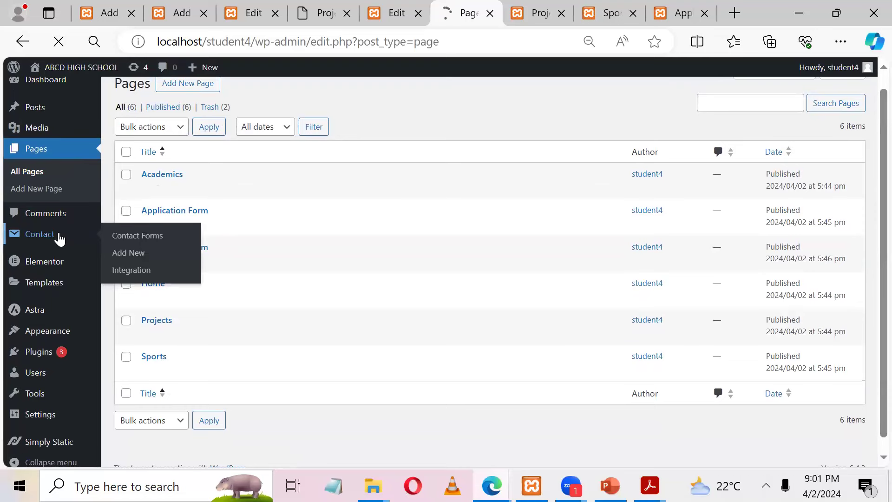
scroll(870, 244, down, 1)
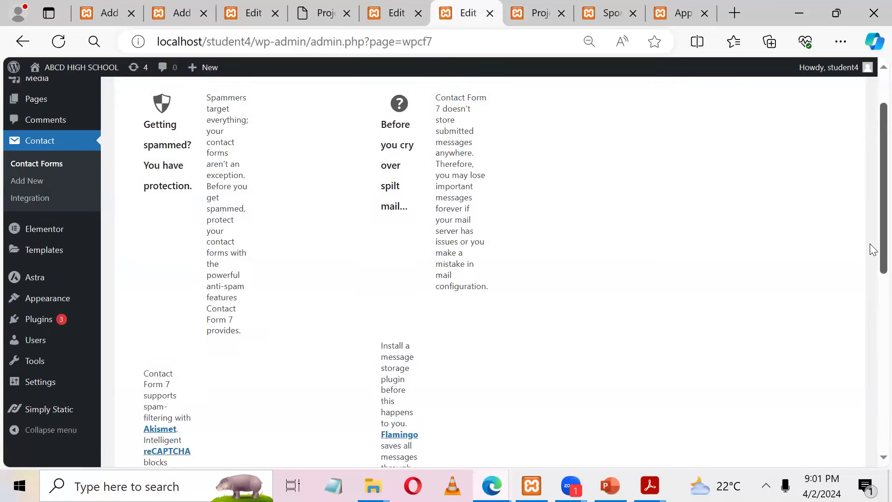
scroll(871, 251, down, 5)
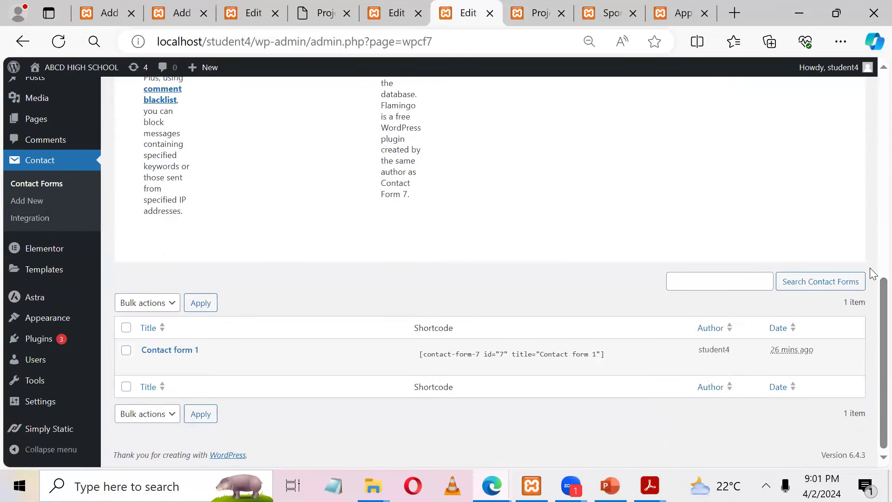
click(447, 358)
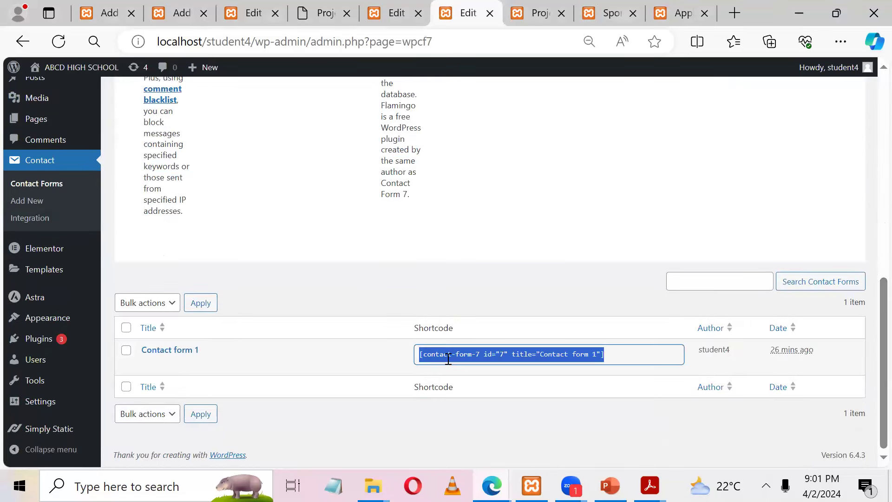
Step: Open the Application Form page in the block editor
click(659, 8)
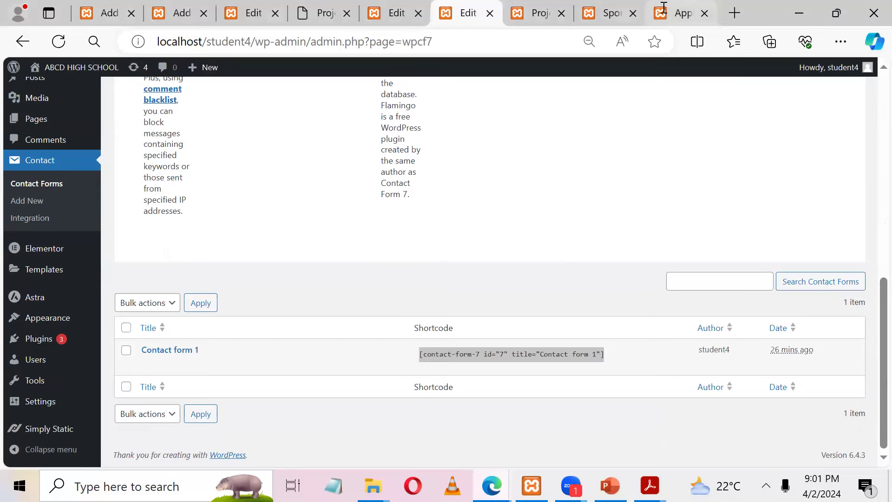
mouse_move(347, 71)
click(308, 70)
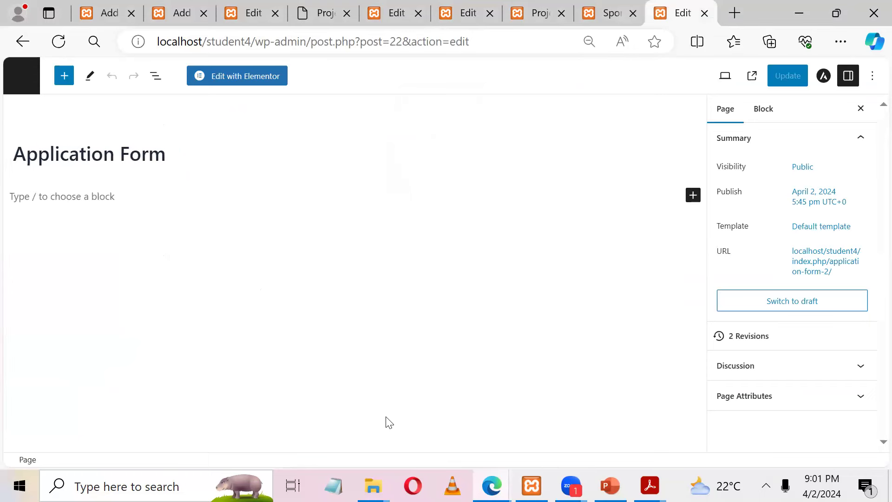
Step: Paste the Contact form 1 shortcode into the Application Form page, save and preview it
click(100, 197)
key(ctrl+v)
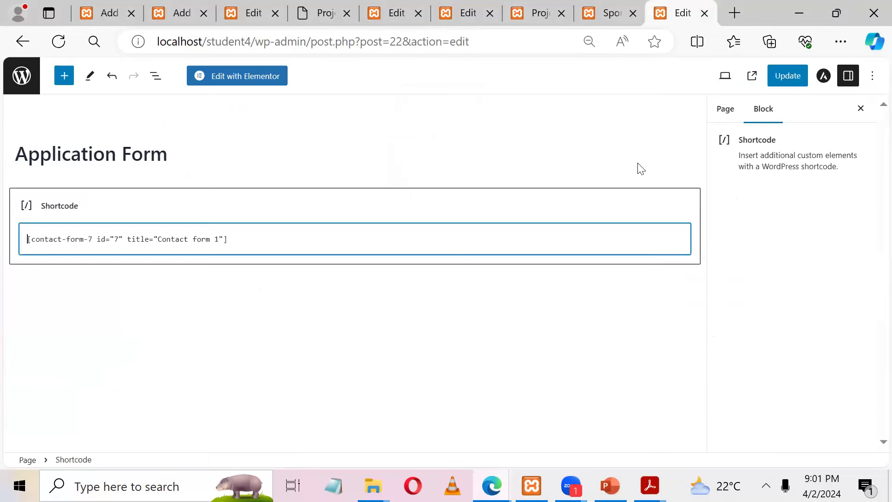
click(780, 82)
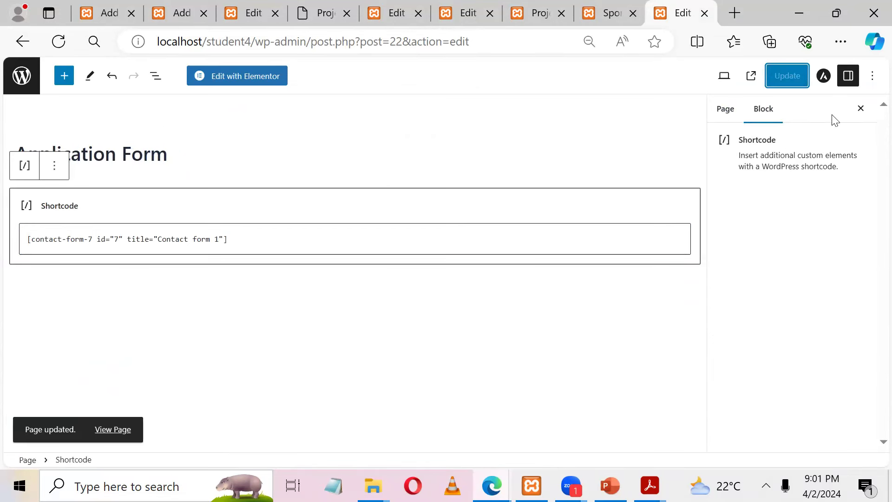
click(754, 77)
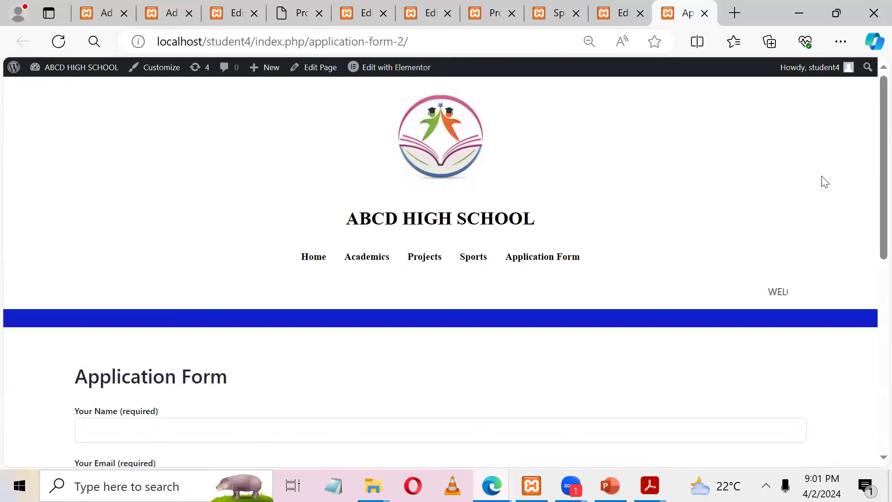
Step: Try the live form's name and email fields, then return to the pages list
scroll(872, 363, down, 5)
scroll(873, 364, down, 2)
scroll(870, 221, up, 6)
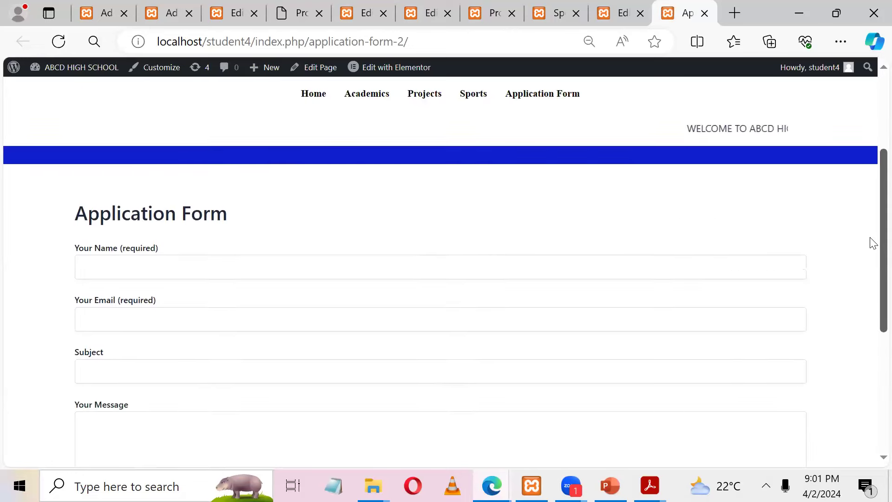
scroll(870, 241, down, 2)
click(259, 203)
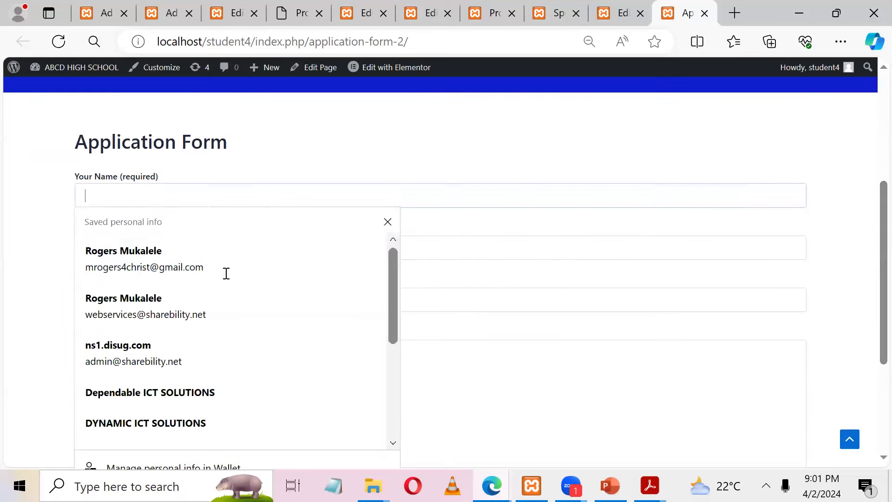
click(570, 253)
click(612, 8)
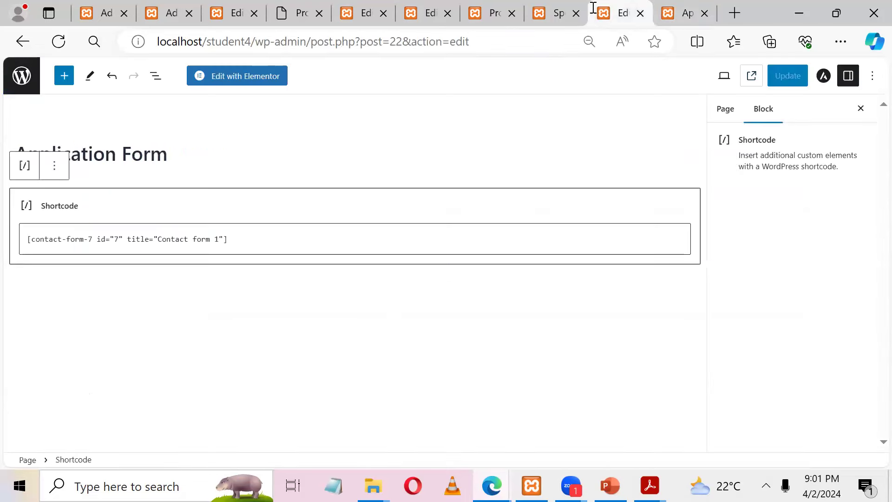
click(19, 79)
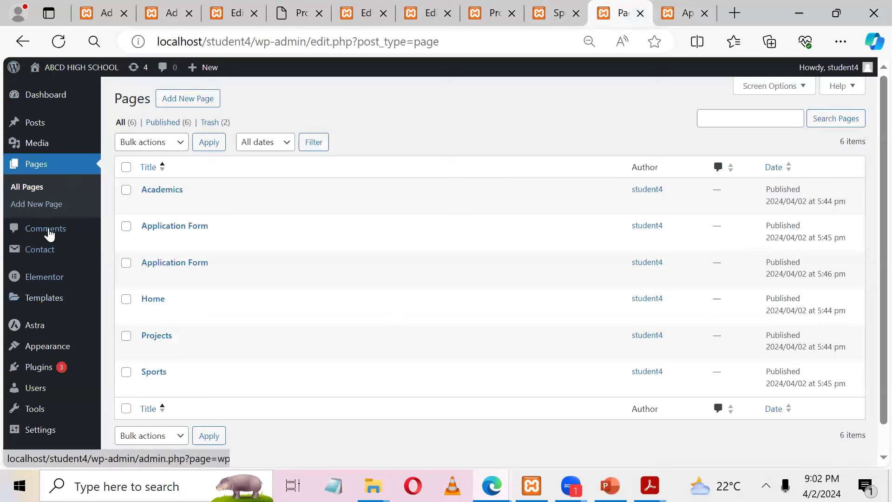
Step: Edit Contact form 1 and start a drop-down menu tag below the email field
click(46, 250)
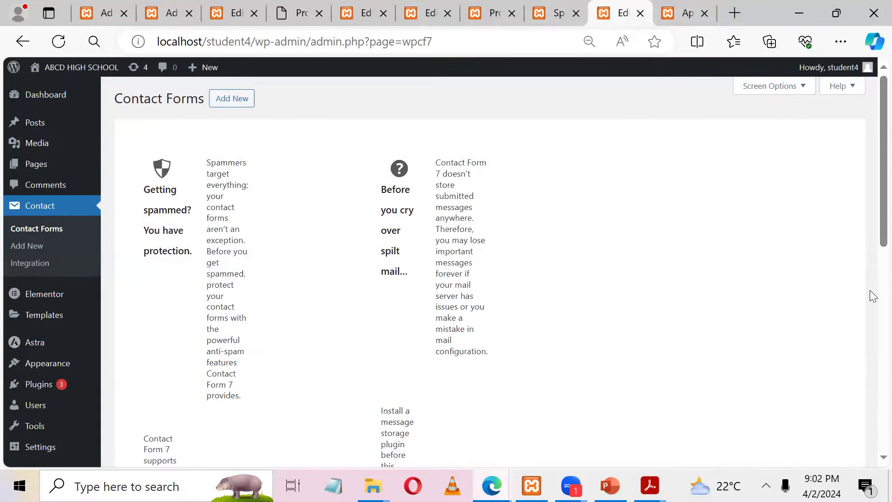
scroll(870, 221, down, 10)
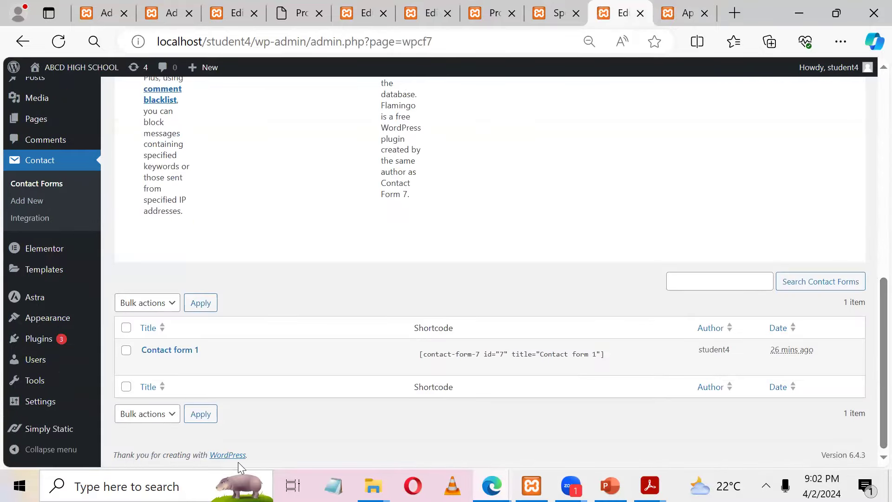
click(149, 365)
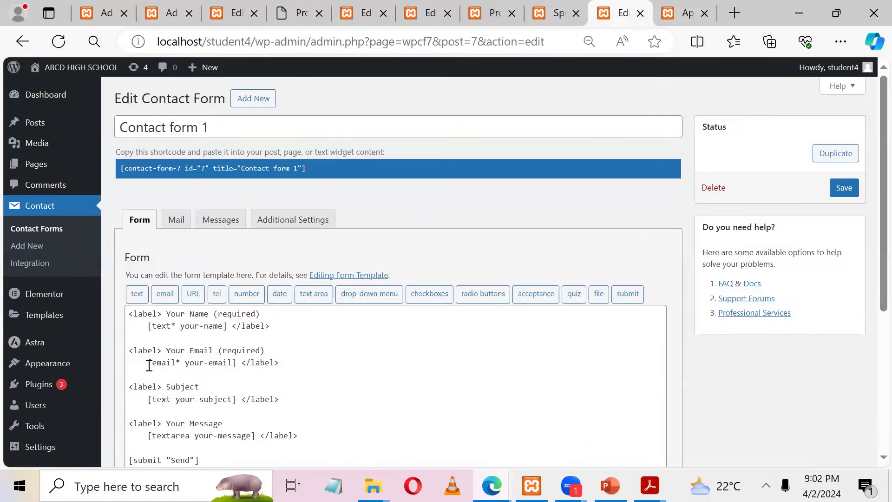
scroll(877, 303, down, 3)
scroll(878, 303, down, 2)
scroll(877, 303, up, 3)
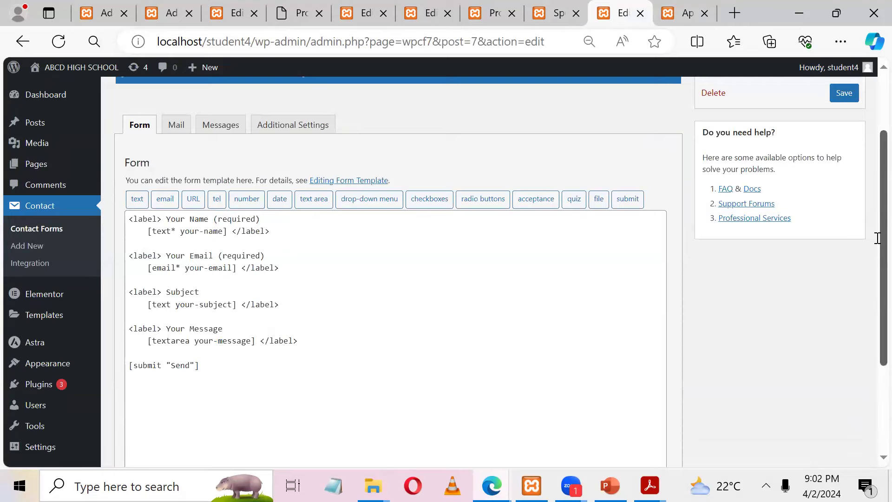
click(206, 265)
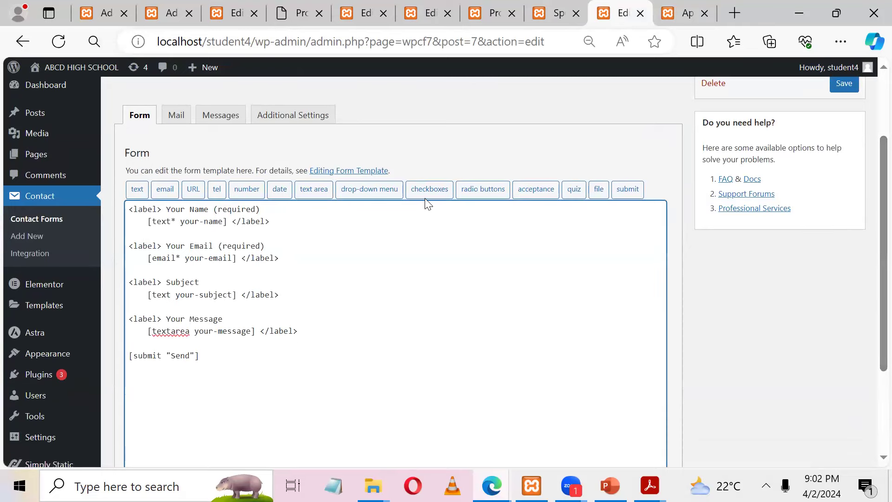
click(359, 187)
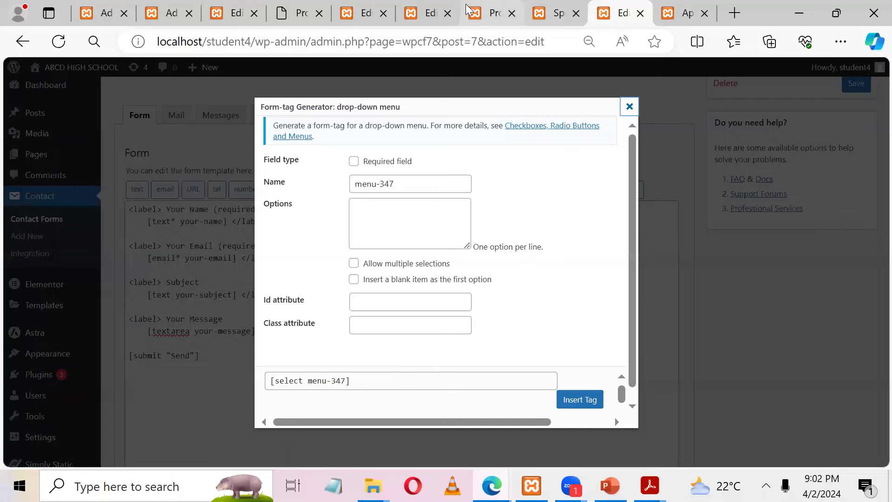
Step: Check the sample Application Form's class options S1–S6, then return to the form editor
click(417, 70)
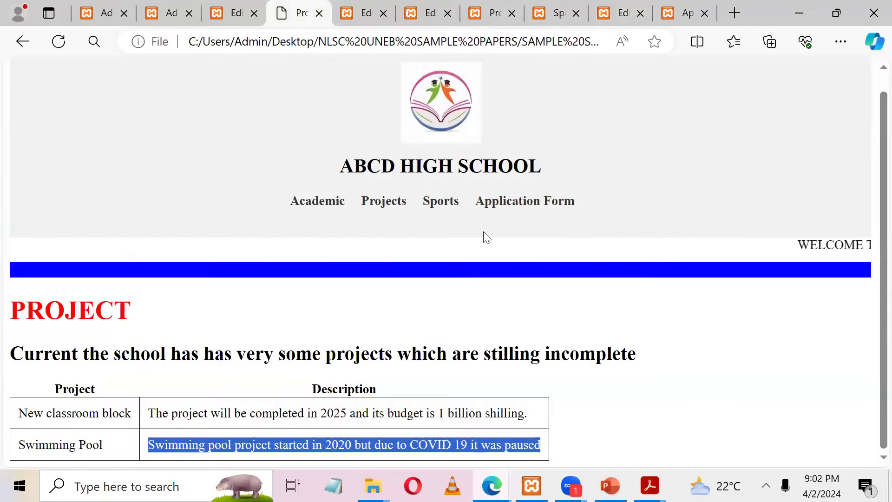
click(528, 205)
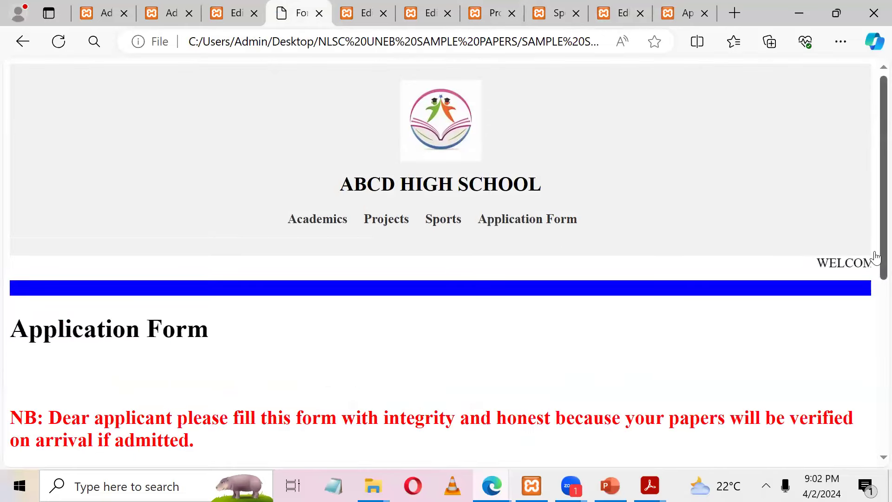
scroll(875, 244, down, 5)
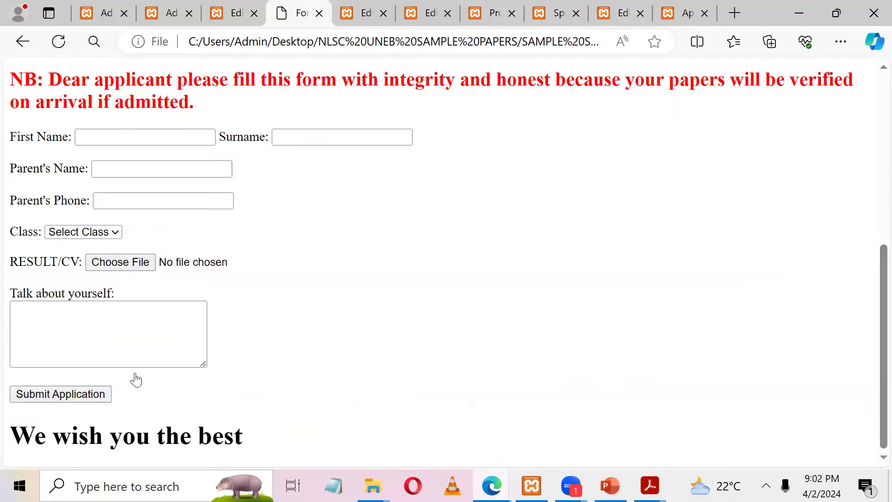
click(92, 237)
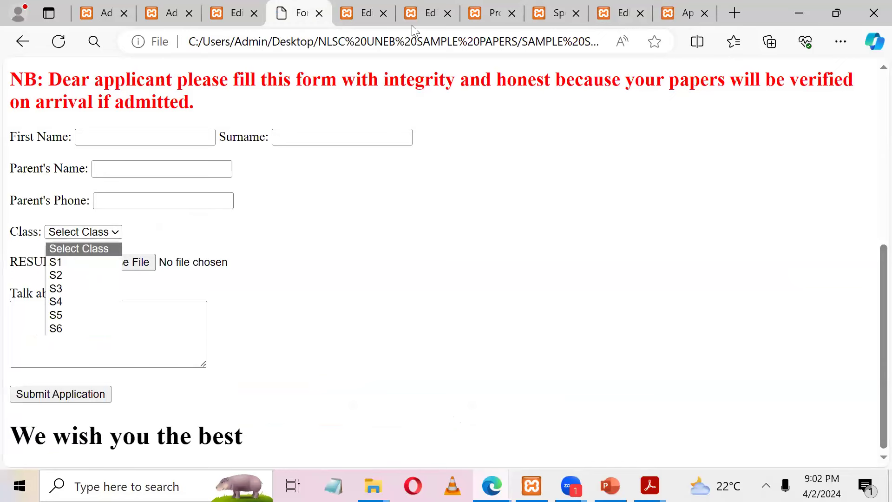
click(353, 6)
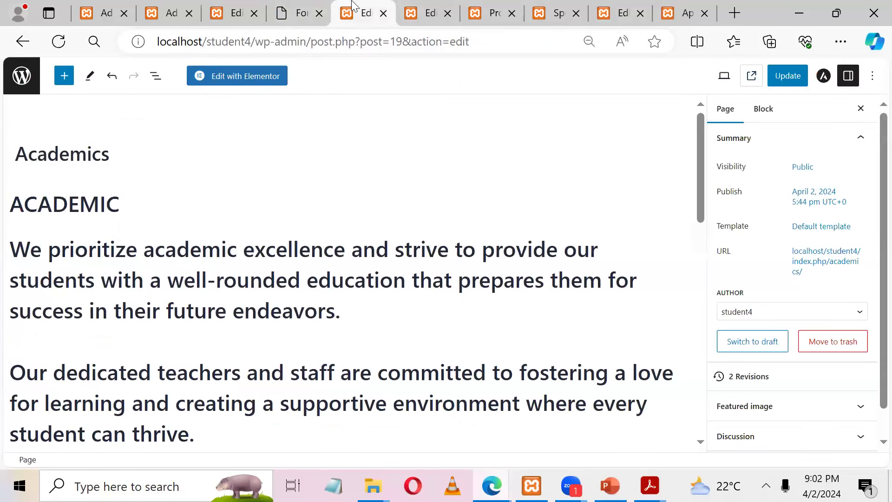
click(429, 7)
click(486, 6)
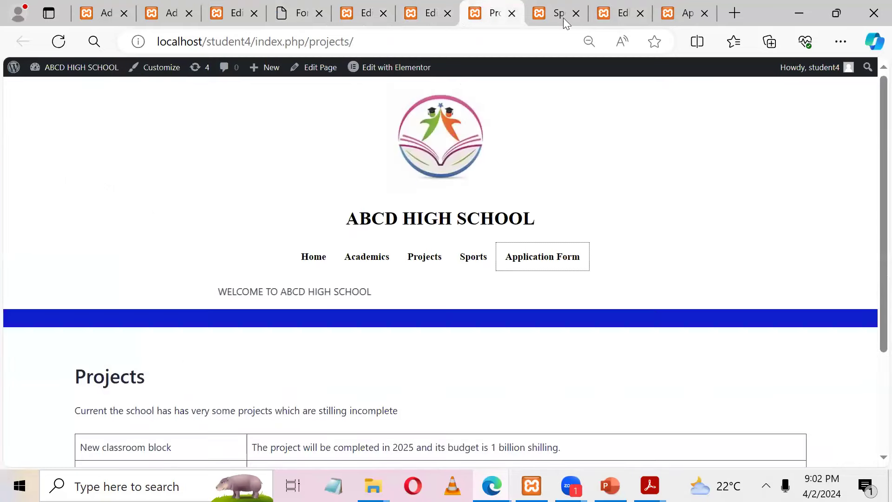
click(601, 11)
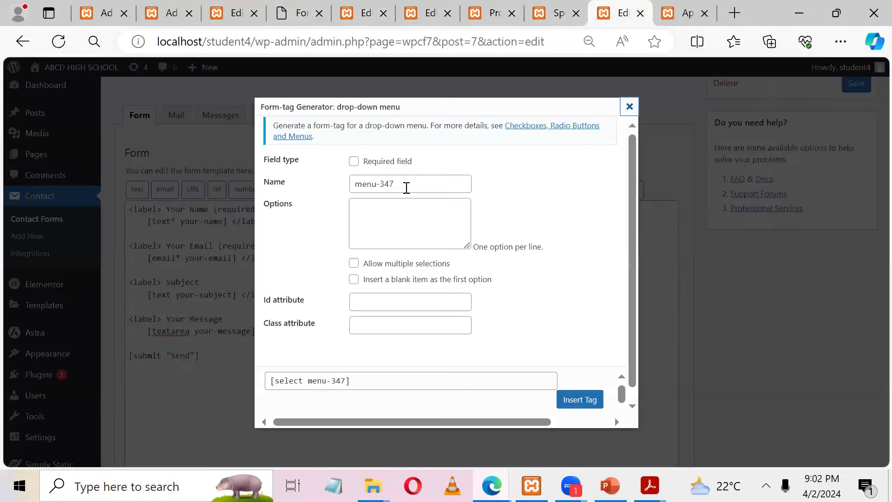
Step: Enter options S1 to S6 and insert the menu-347 drop-down tag into the template
click(392, 208)
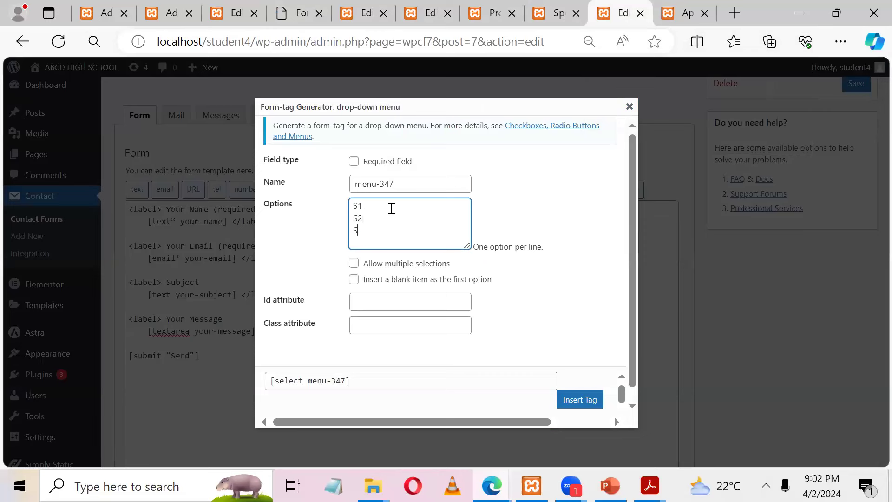
key(Return)
click(574, 397)
key(Return)
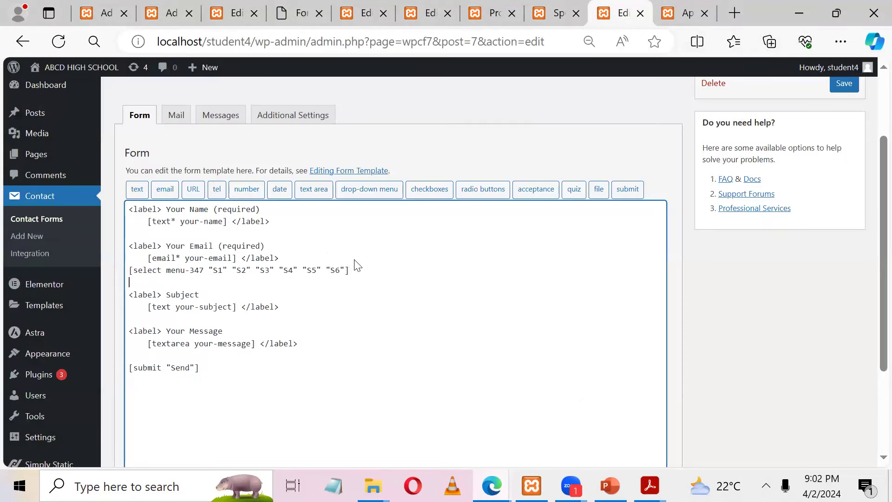
Step: Wrap the drop-down in a copied 'Your Email (required)' label with closing </label>, then save
click(308, 254)
key(Return)
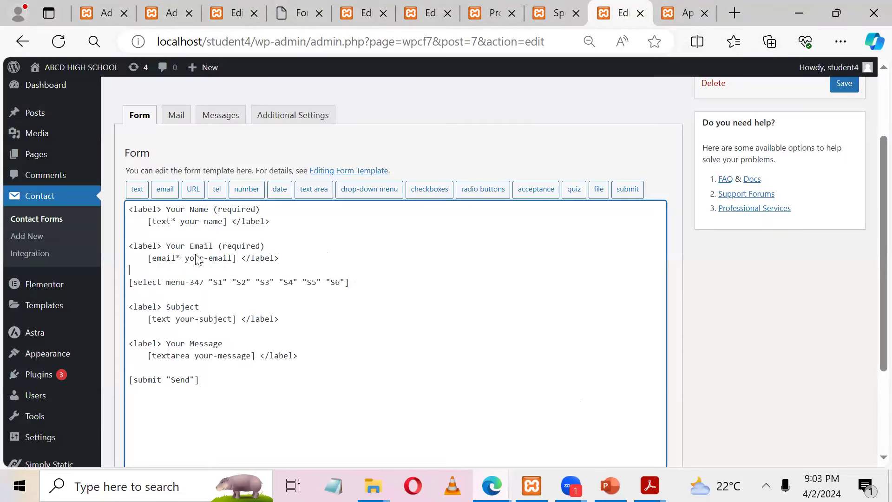
drag(266, 246, 93, 246)
key(ctrl+c)
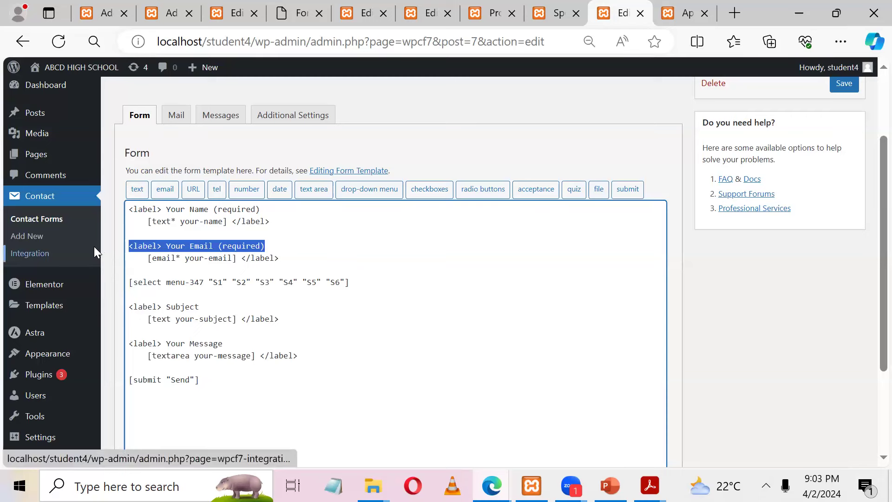
click(142, 275)
key(ctrl+v)
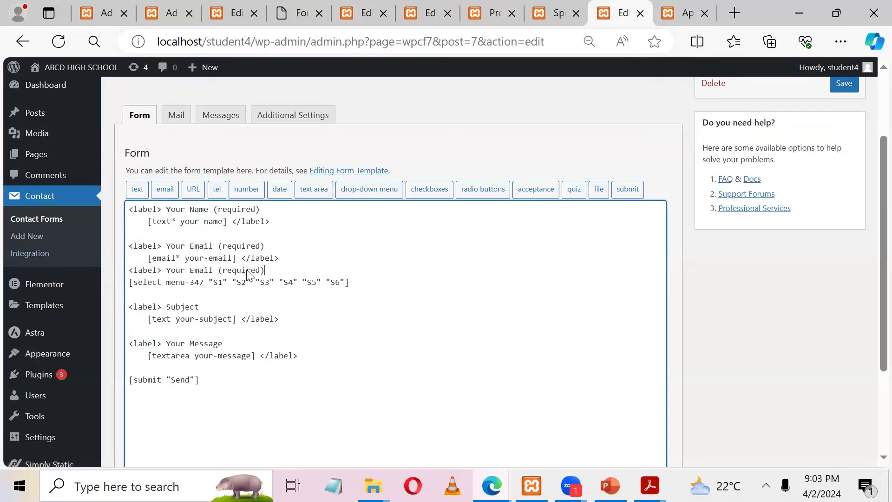
drag(282, 259, 244, 261)
click(384, 284)
text(</label>)
click(843, 84)
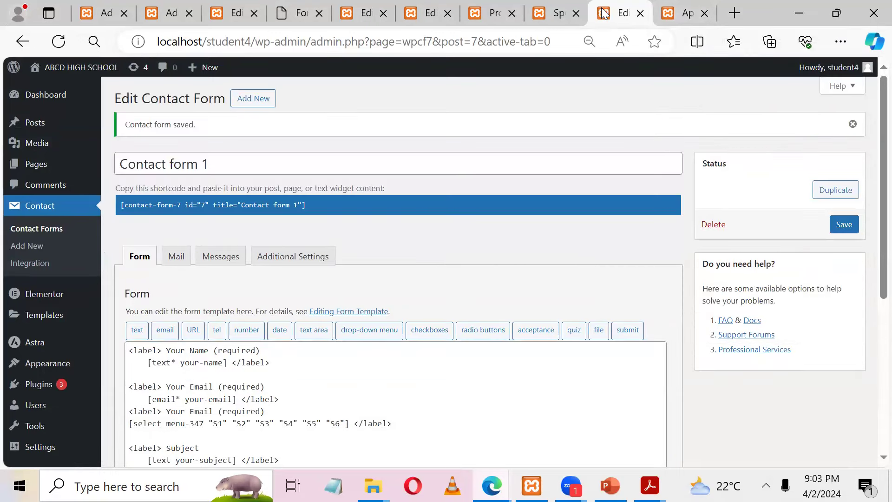
click(683, 13)
Step: Reload the Application Form page and confirm the class drop-down lists S1–S6
click(59, 41)
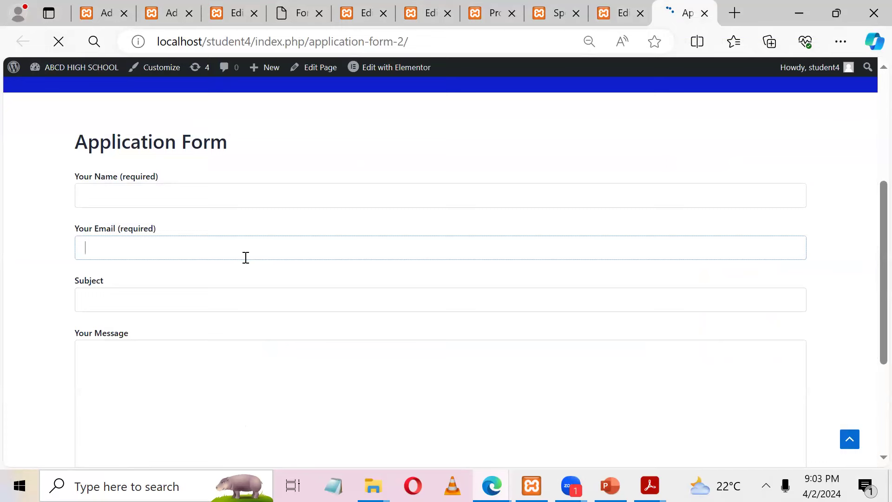
scroll(426, 173, down, 4)
click(215, 307)
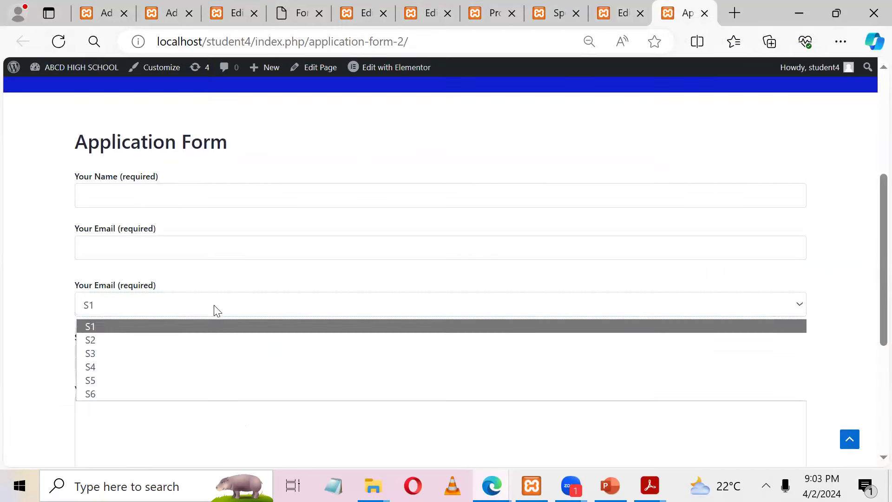
click(3, 282)
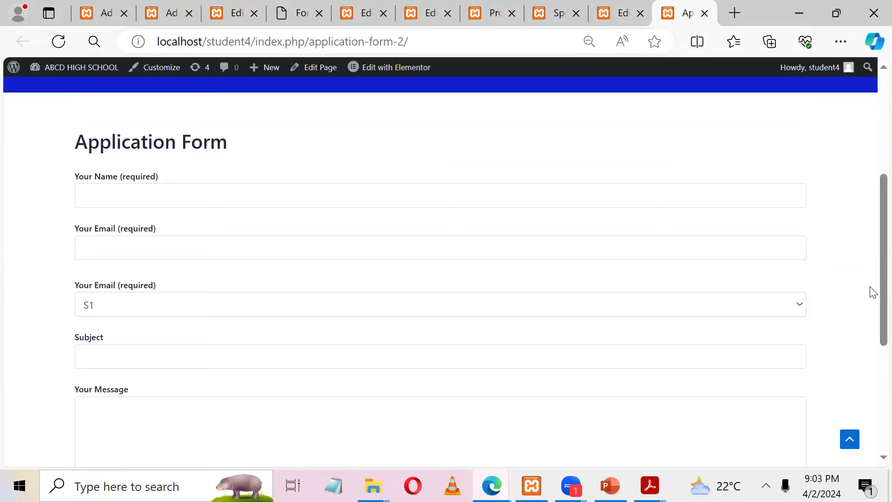
Step: Go to the Sports page and start editing it
scroll(870, 181, up, 5)
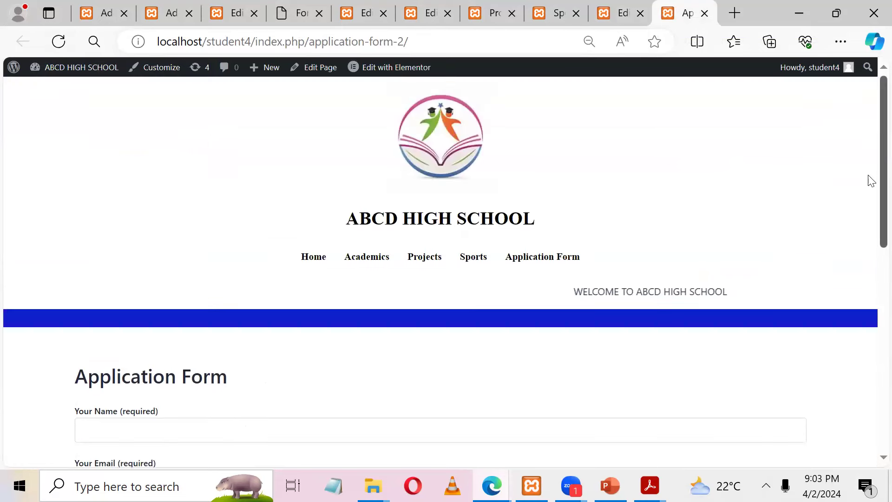
click(480, 266)
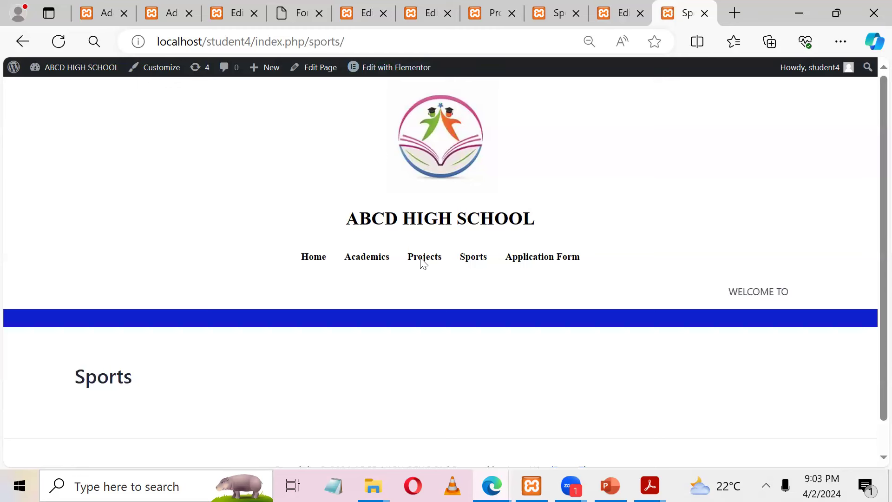
click(323, 73)
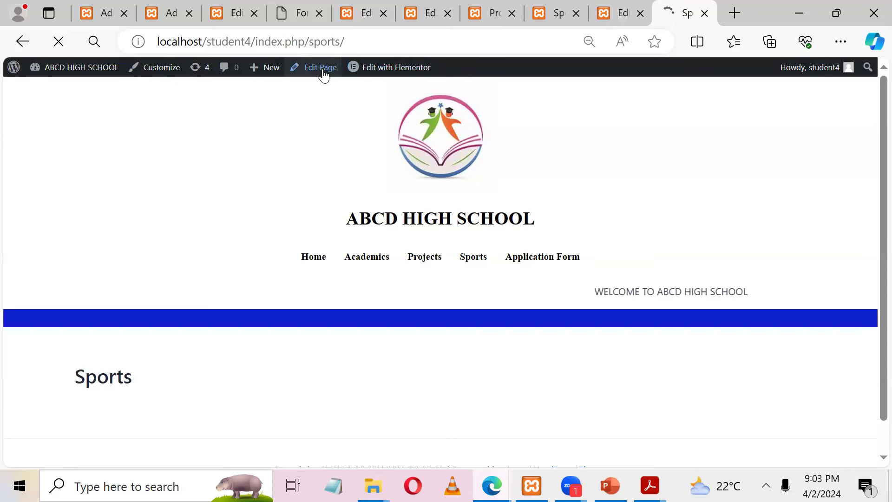
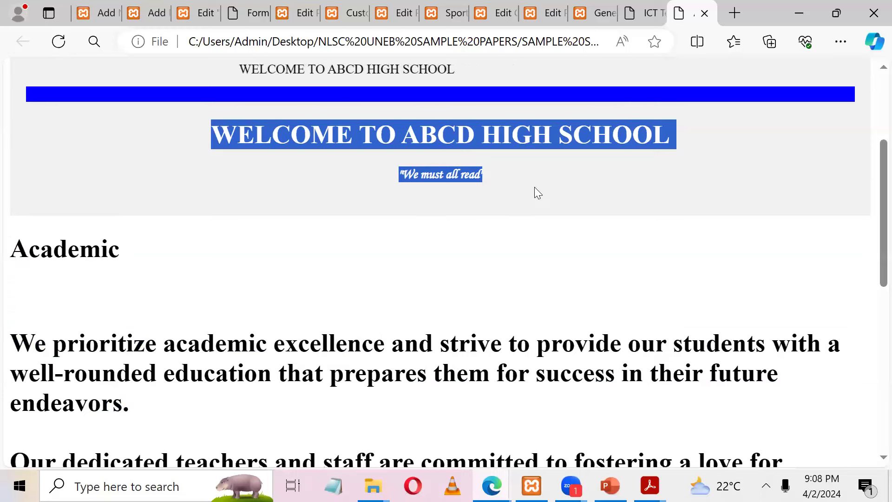
Step: Trash the duplicate Application Form page from All Pages, leaving five published pages
click(599, 12)
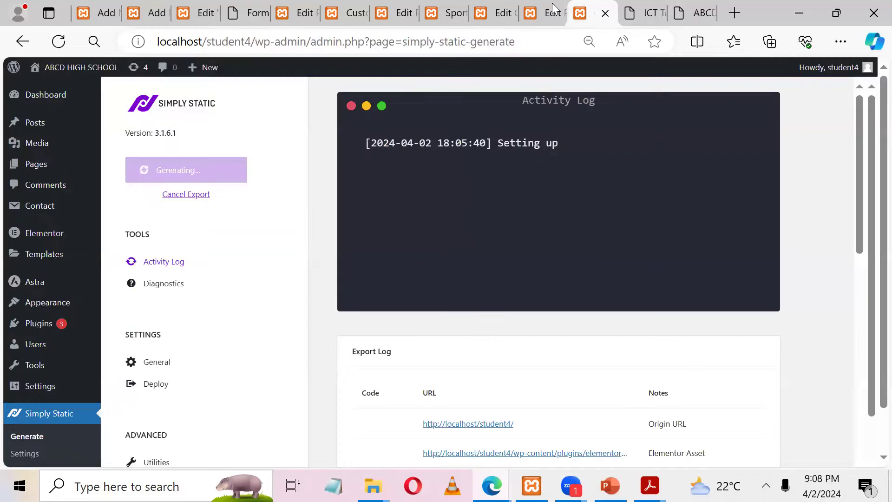
click(551, 9)
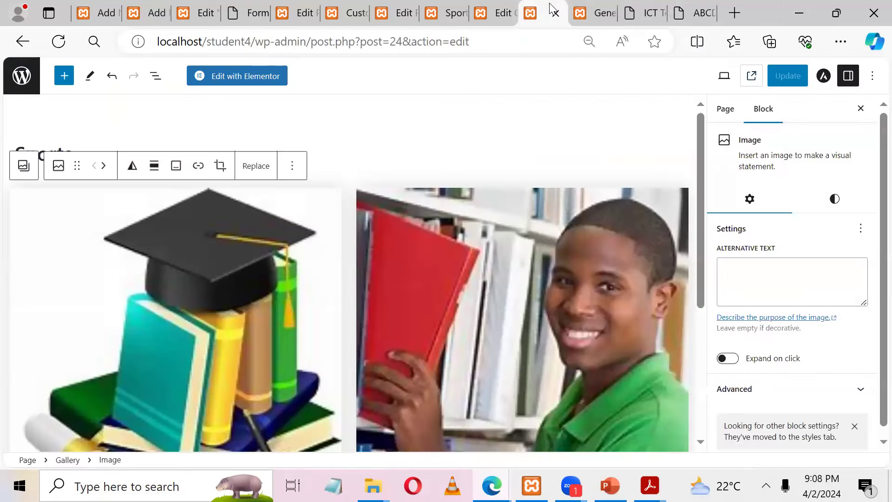
click(18, 84)
right_click(235, 240)
click(279, 251)
right_click(236, 277)
click(279, 288)
click(212, 278)
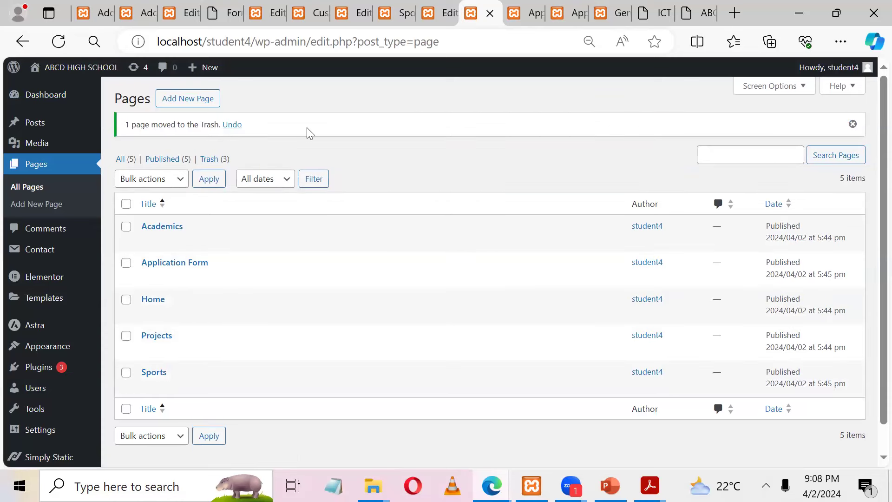
mouse_move(65, 351)
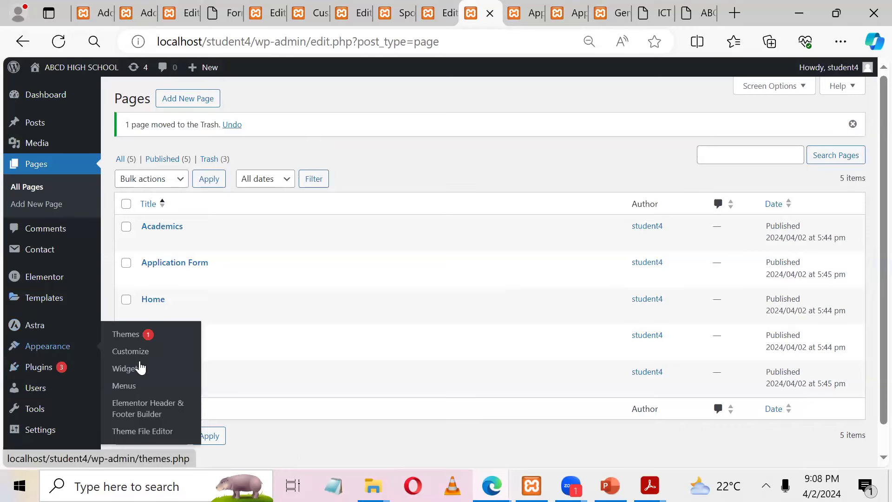
middle_click(131, 387)
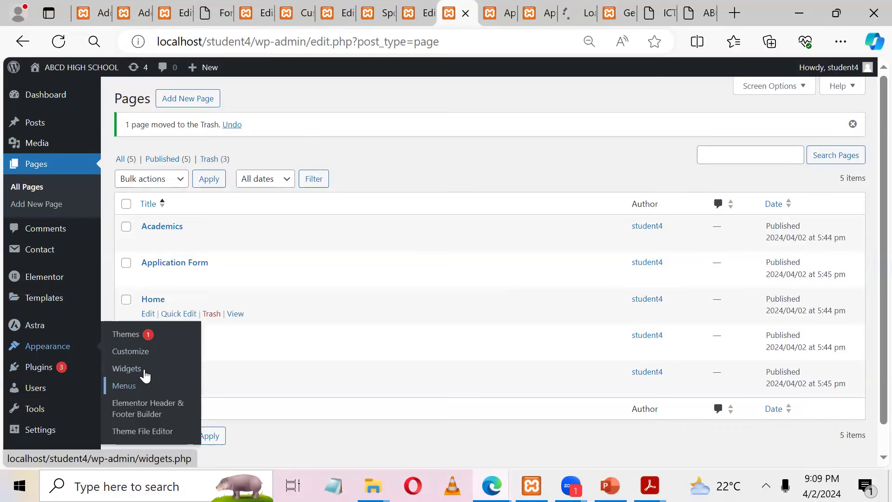
click(582, 4)
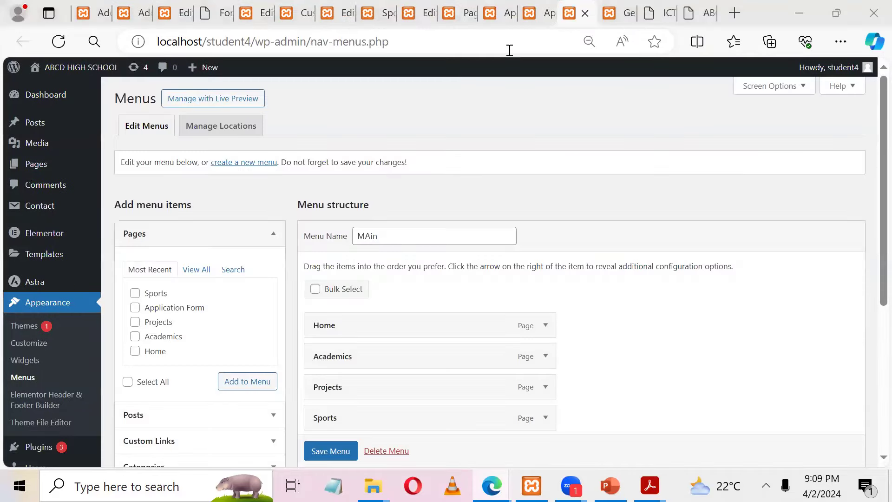
scroll(863, 279, down, 3)
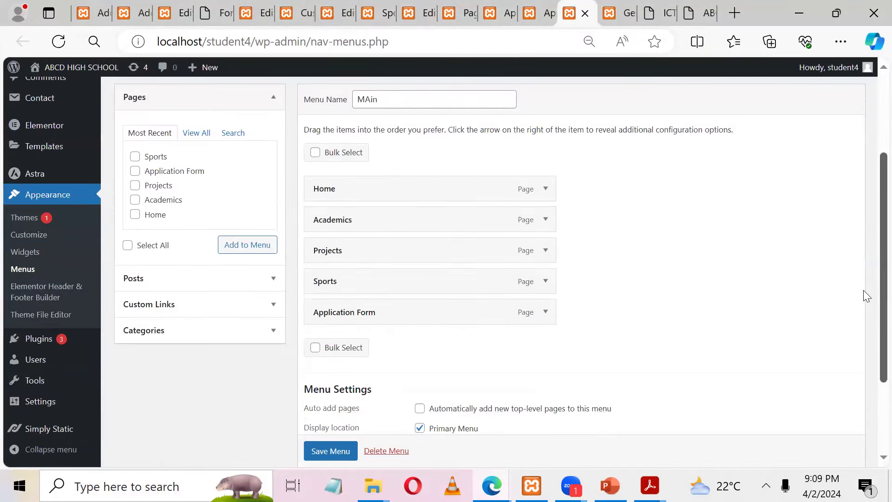
scroll(864, 284, up, 2)
scroll(862, 265, up, 1)
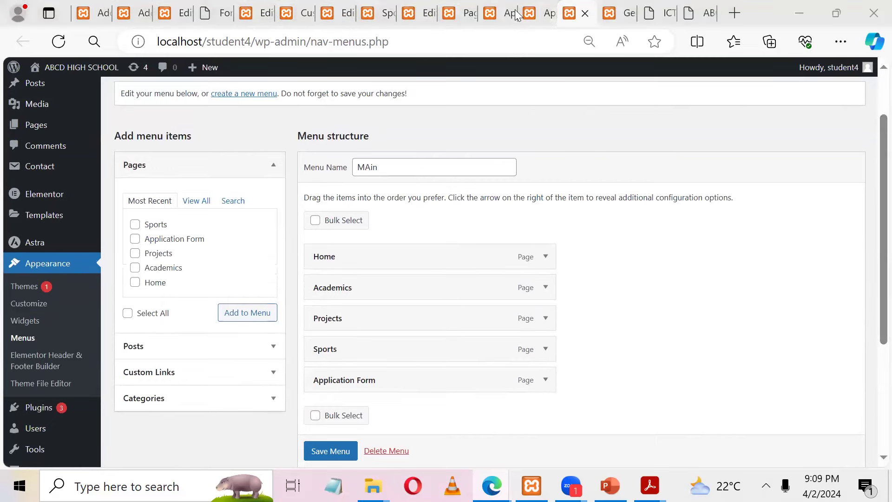
click(538, 13)
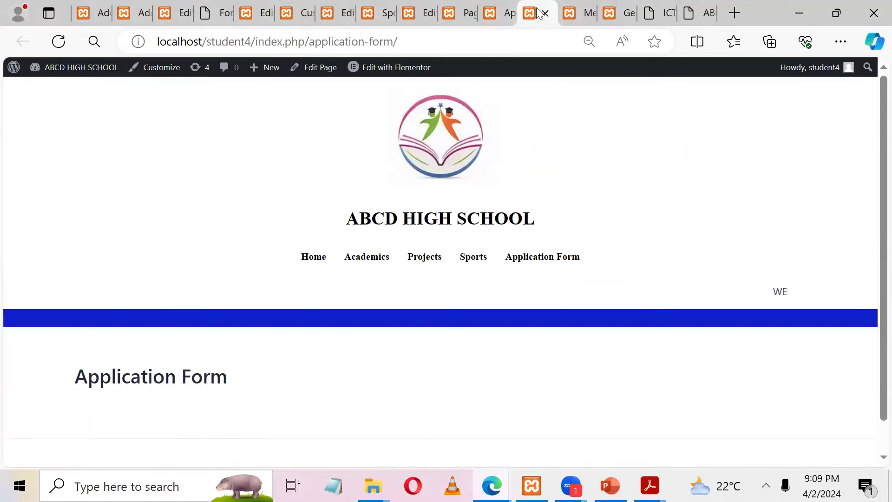
click(497, 13)
click(459, 13)
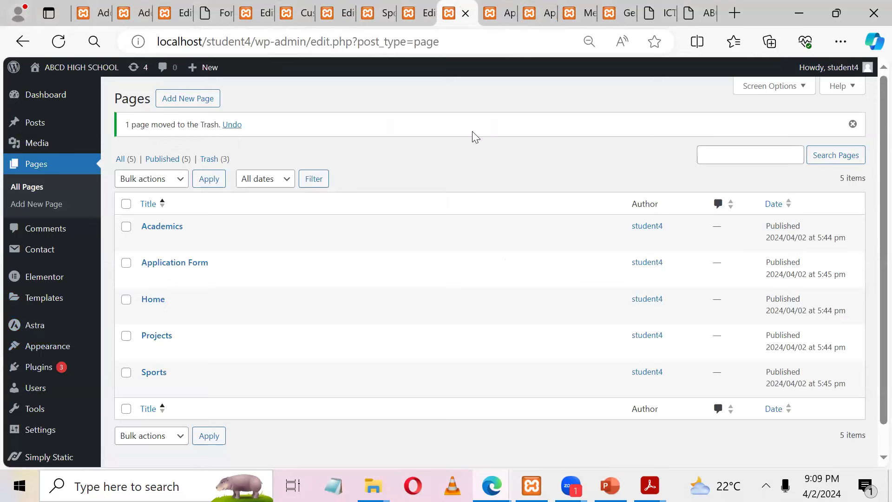
Step: Open the Home page in the editor and hide its title
mouse_move(181, 310)
click(149, 314)
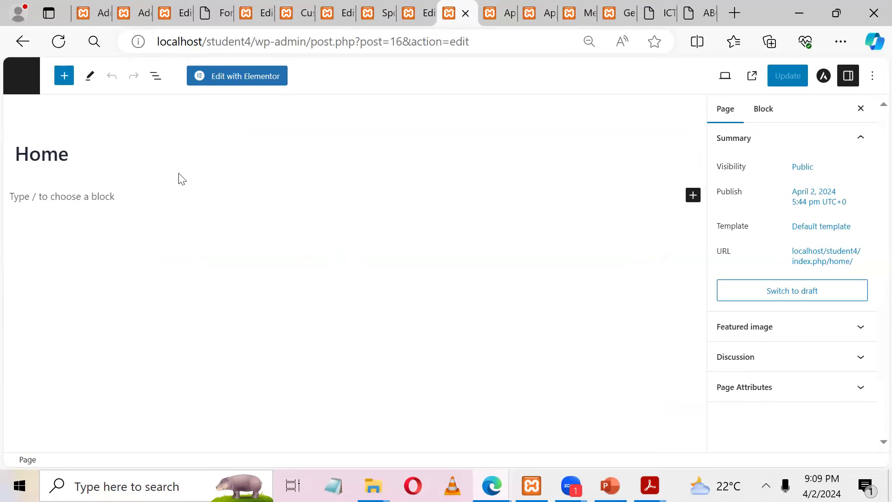
click(162, 190)
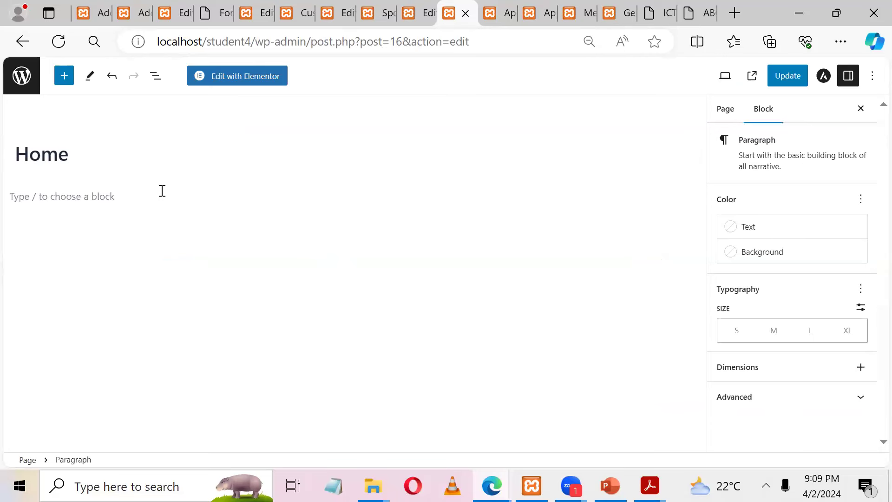
click(92, 155)
click(22, 122)
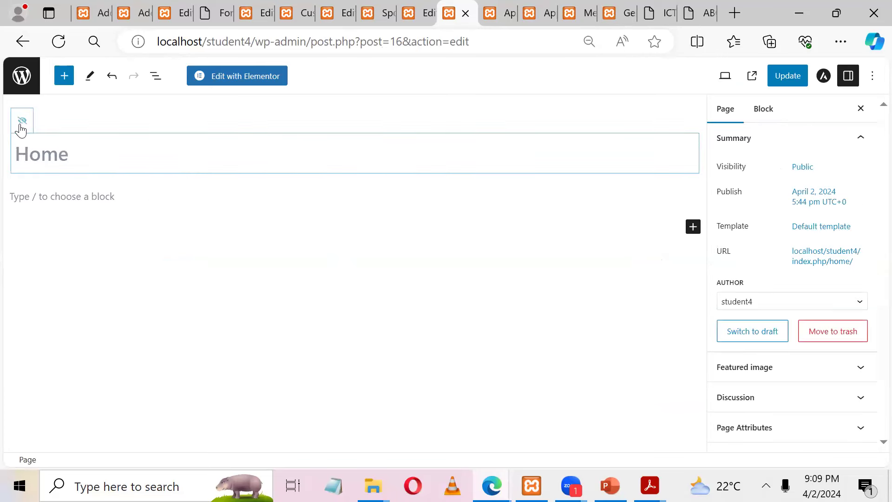
Step: Turn the empty paragraph below the title into a Cover block using /co
click(66, 193)
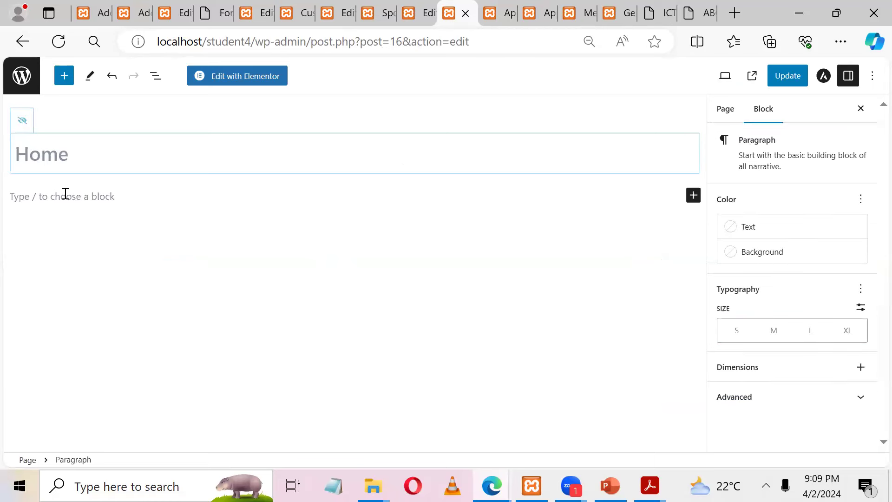
text(\)
key(BackSpace)
text(/)
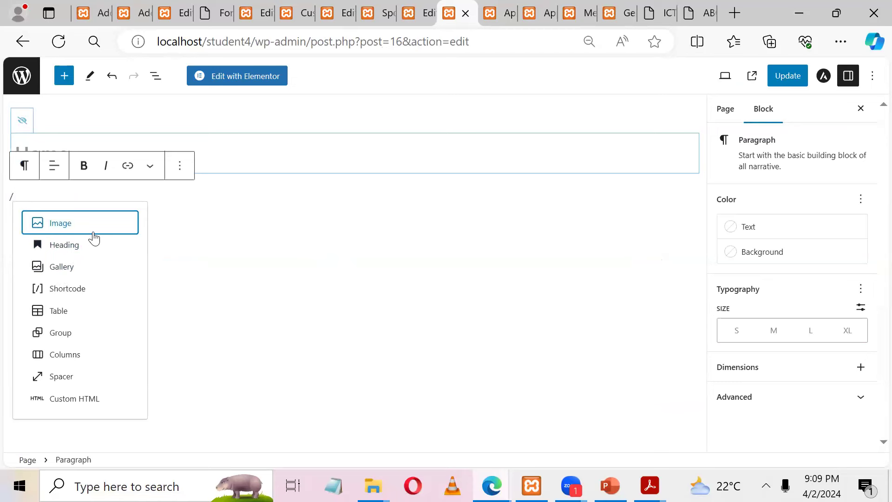
text(CO)
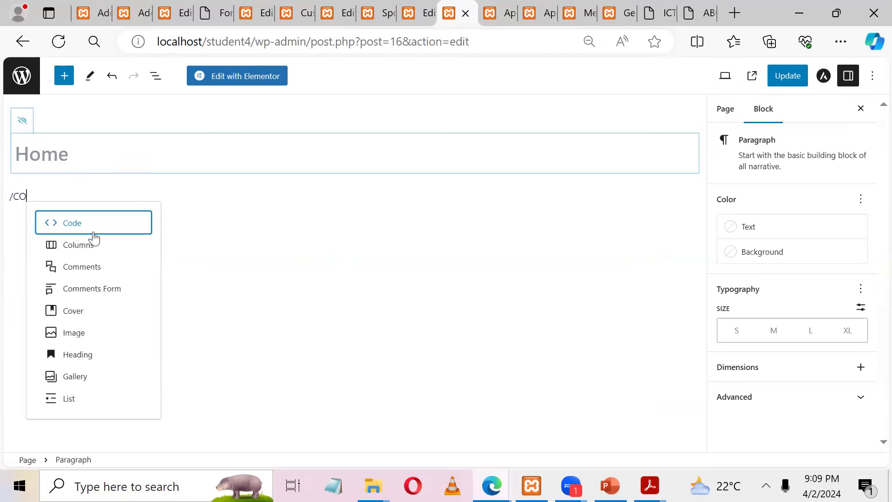
key(BackSpace)
key(BackSpace)
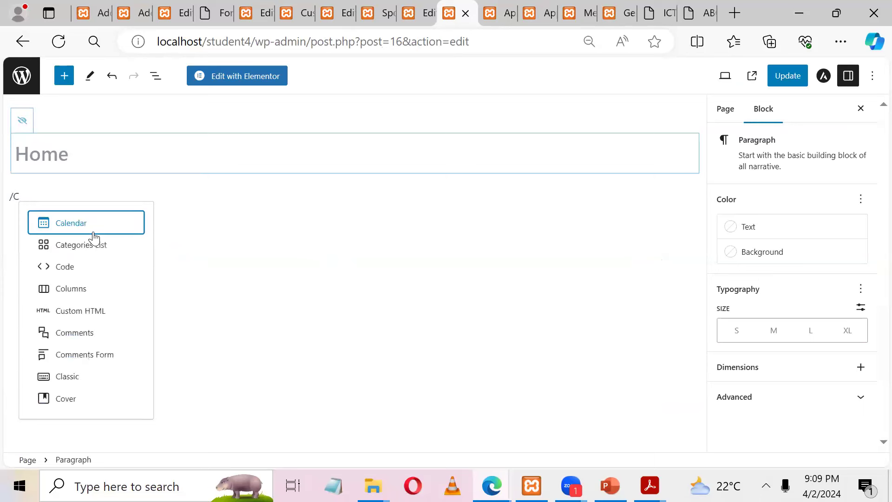
text(co)
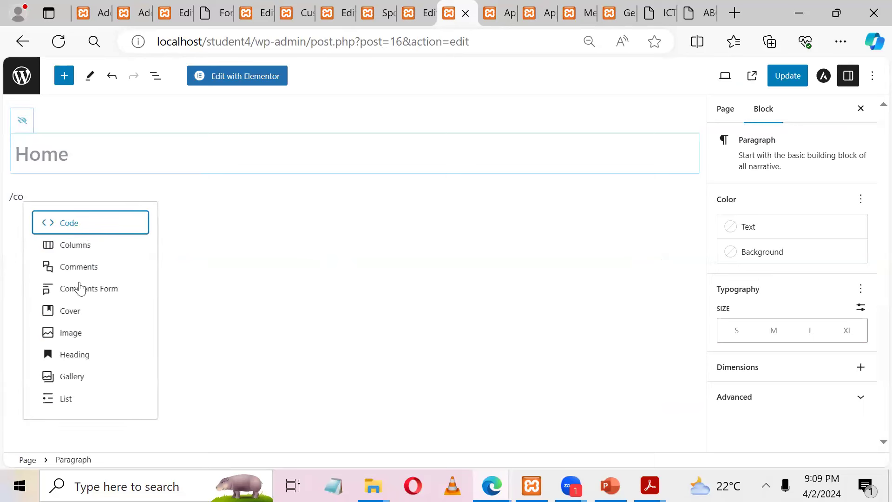
click(79, 315)
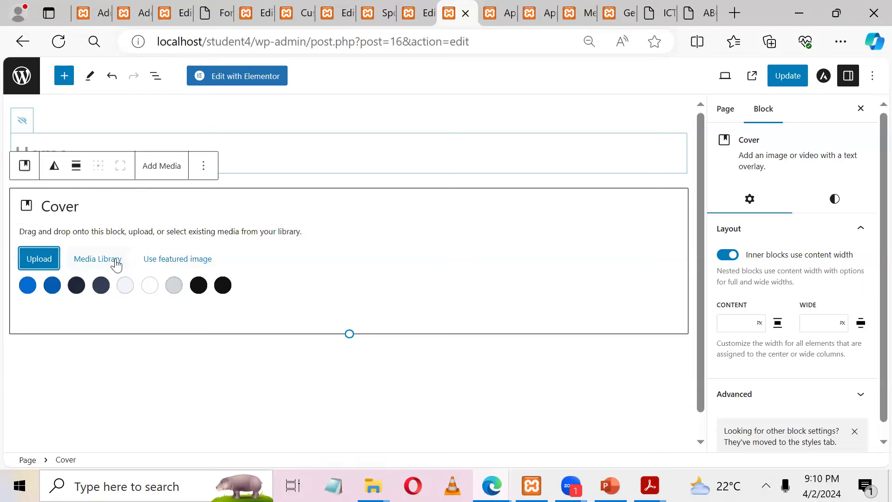
Step: Upload Vollayball.jpg as the cover background, add 'Welcome' text, and update the page
click(52, 258)
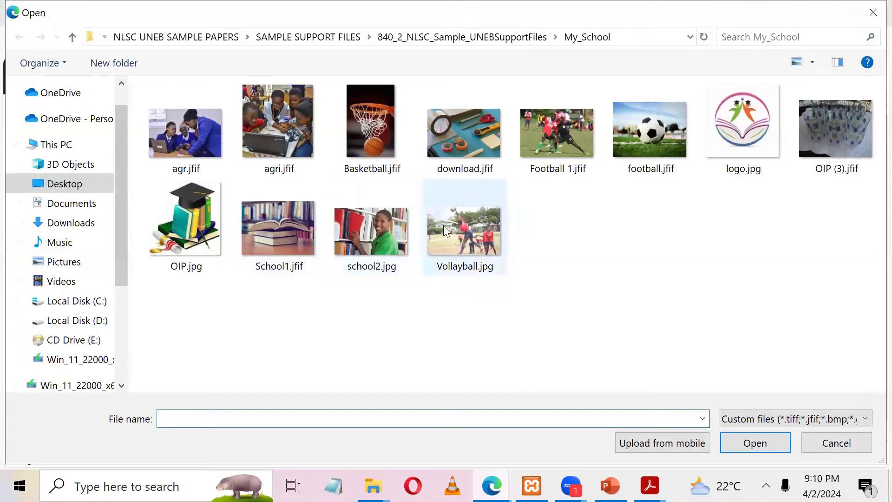
click(447, 230)
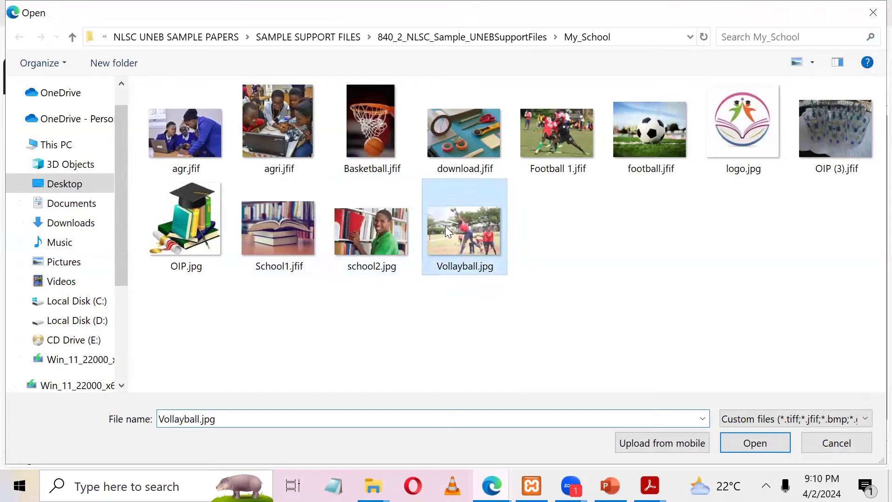
click(771, 450)
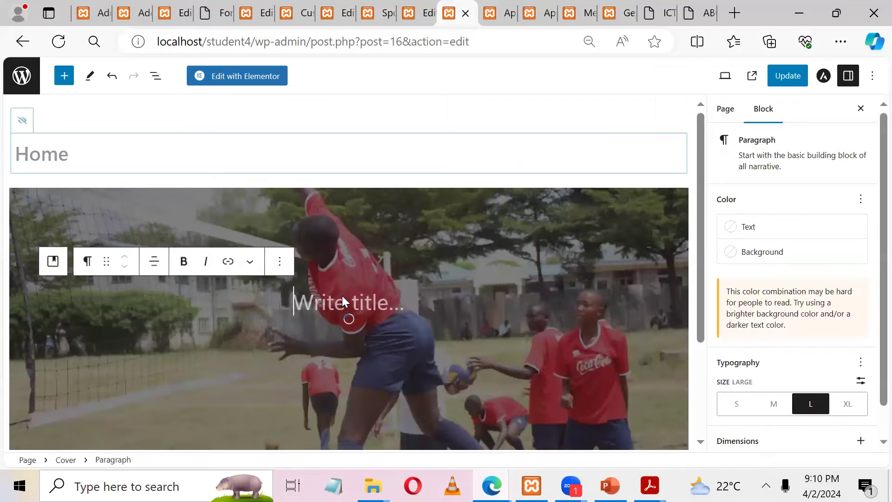
text(Welcome)
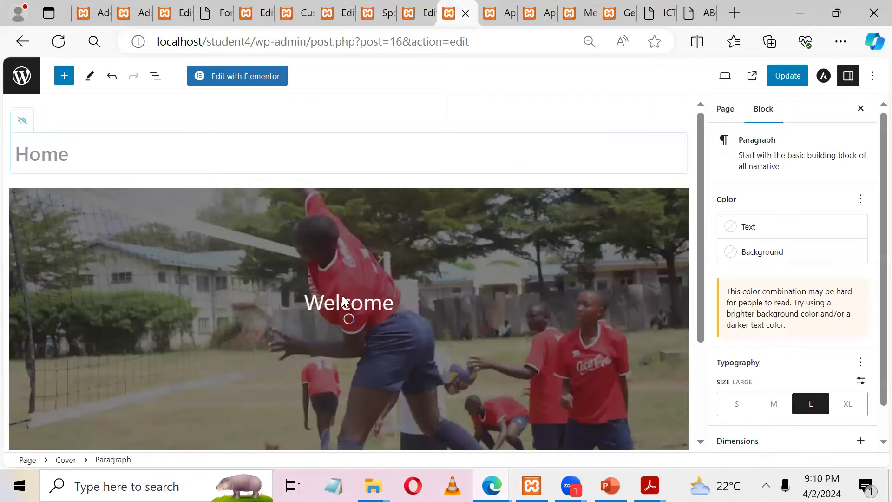
click(785, 76)
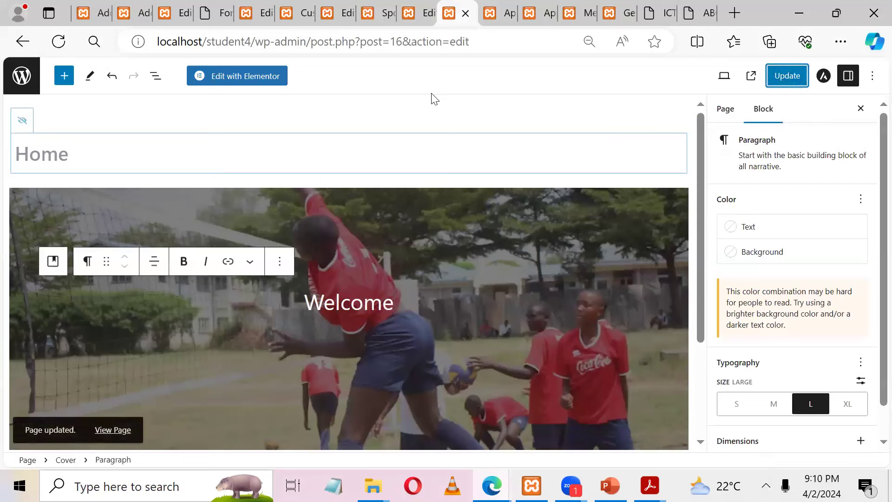
Step: View the updated Home and Academics pages, then check export progress: 100 of 439 fetched
click(114, 430)
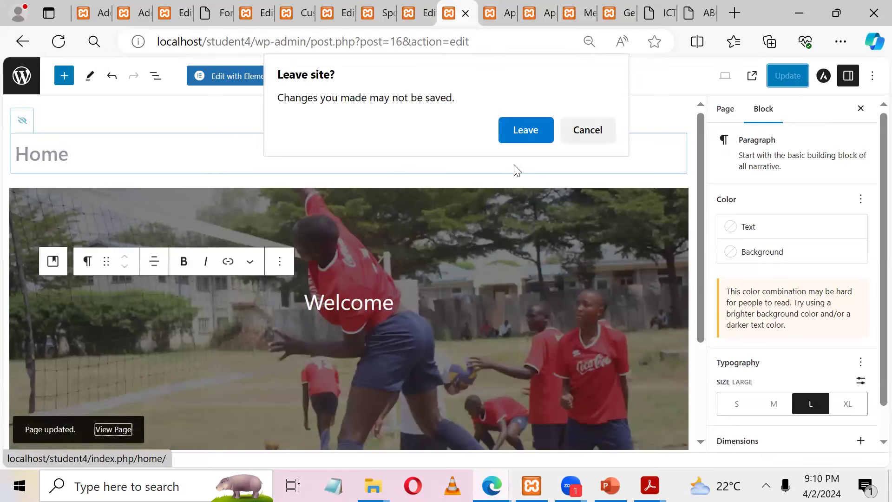
click(528, 138)
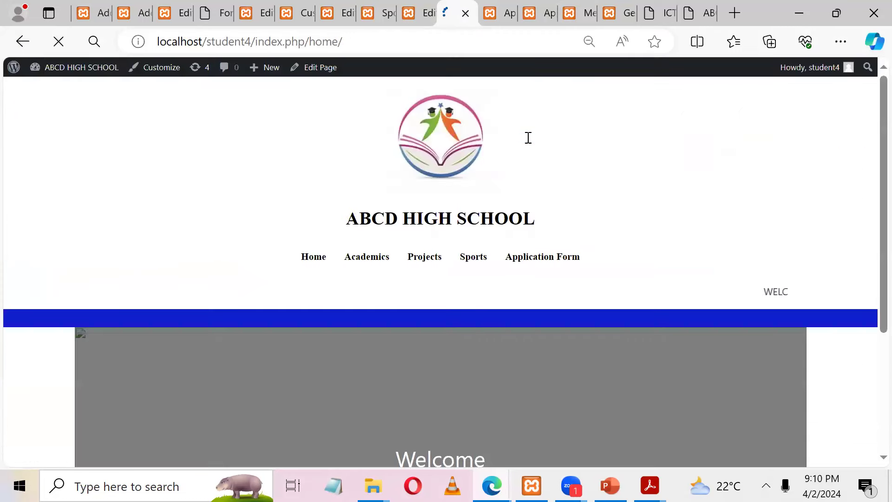
drag(872, 88, 870, 107)
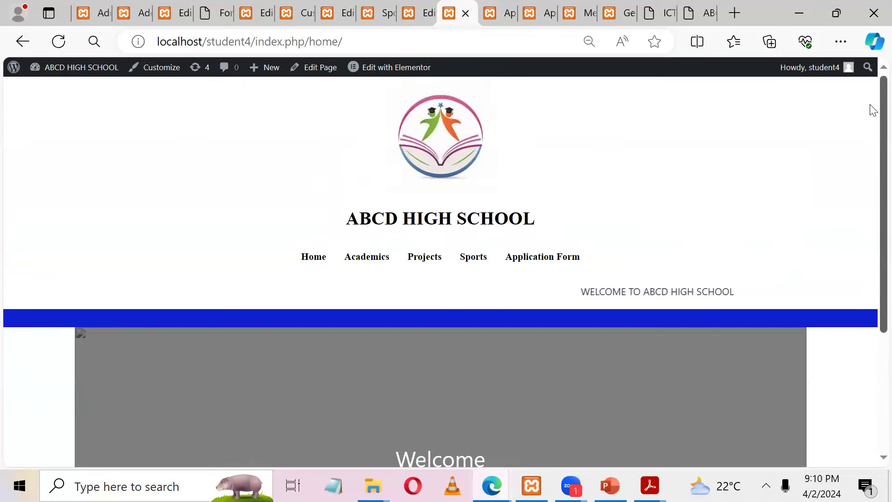
click(376, 264)
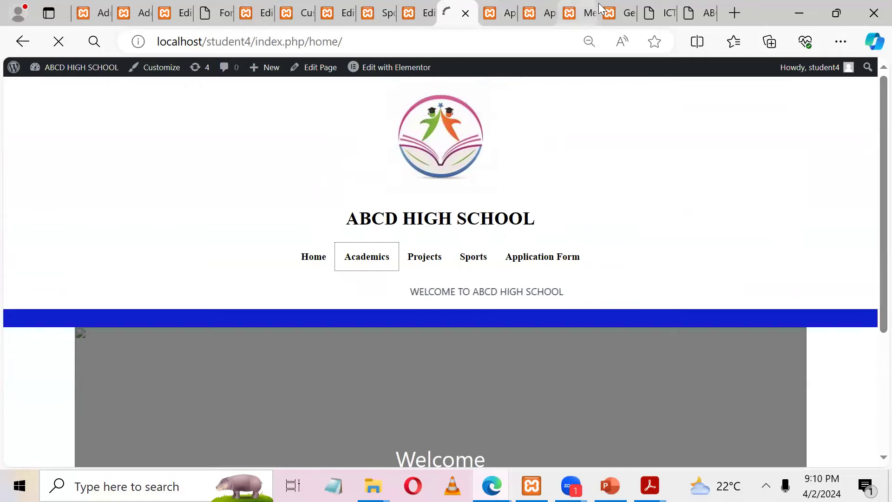
click(613, 11)
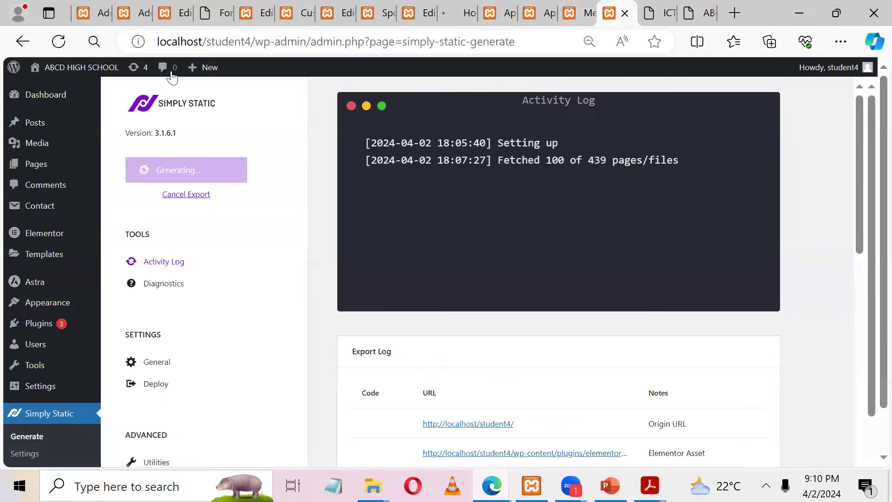
Step: Review both Application Form pages and the menu structure in their tabs
click(492, 6)
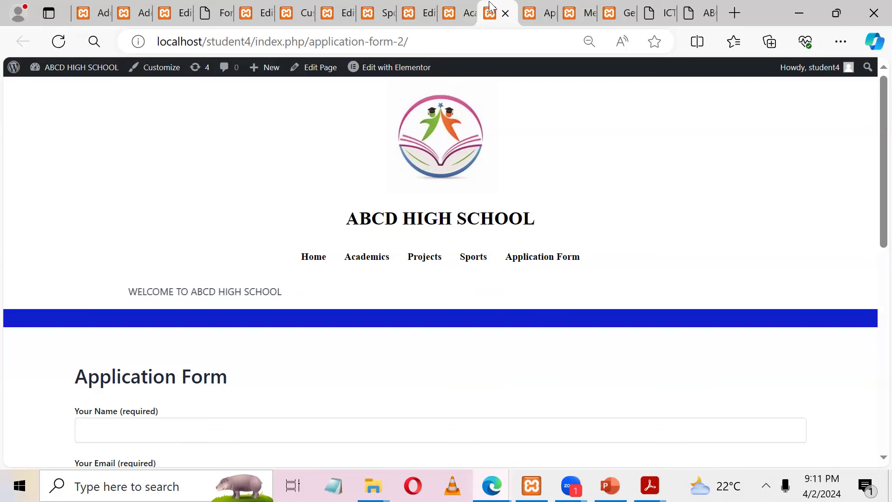
click(541, 13)
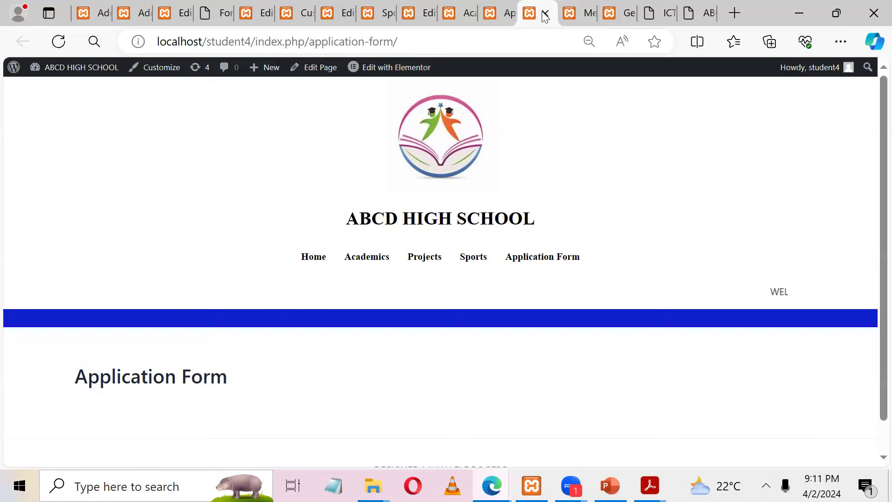
click(571, 10)
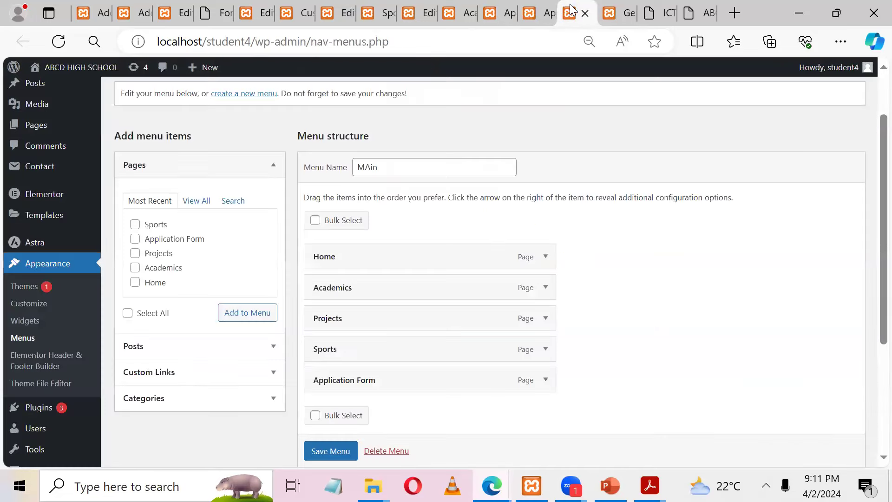
Step: Refresh the Simply Static export to 400 of 439 files fetched, then close the ICT teachers tab
click(607, 13)
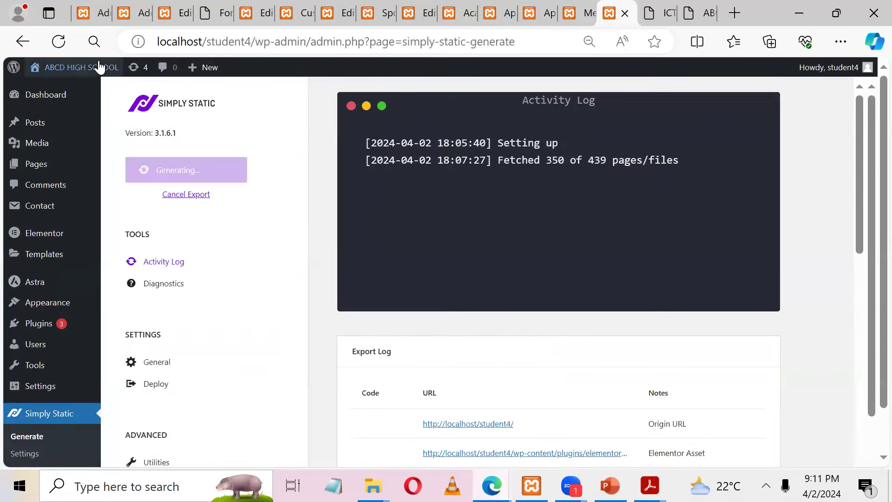
click(59, 41)
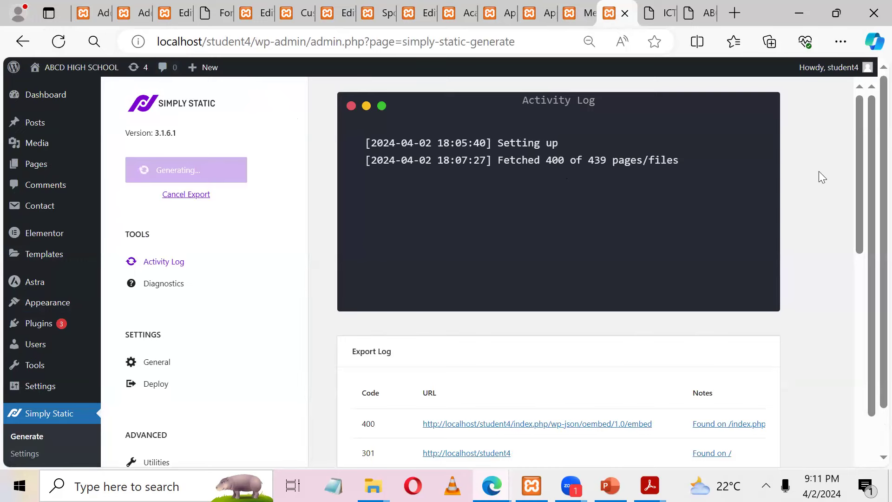
drag(858, 287, 870, 107)
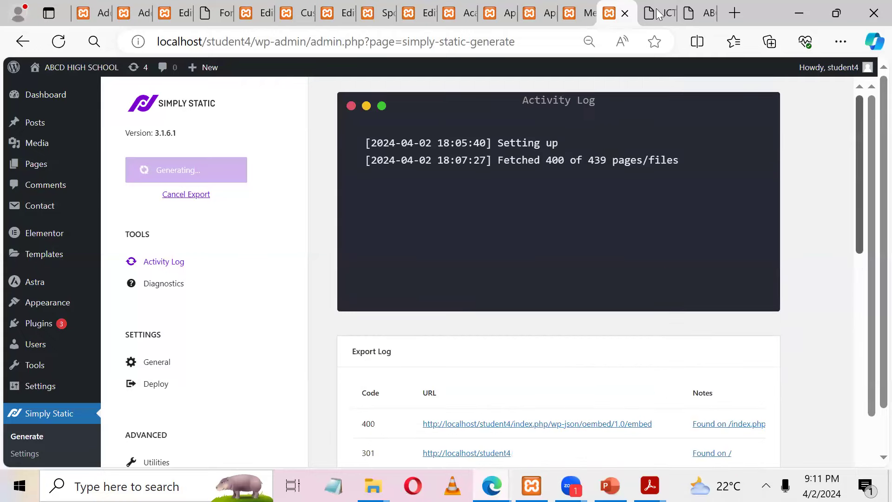
click(669, 19)
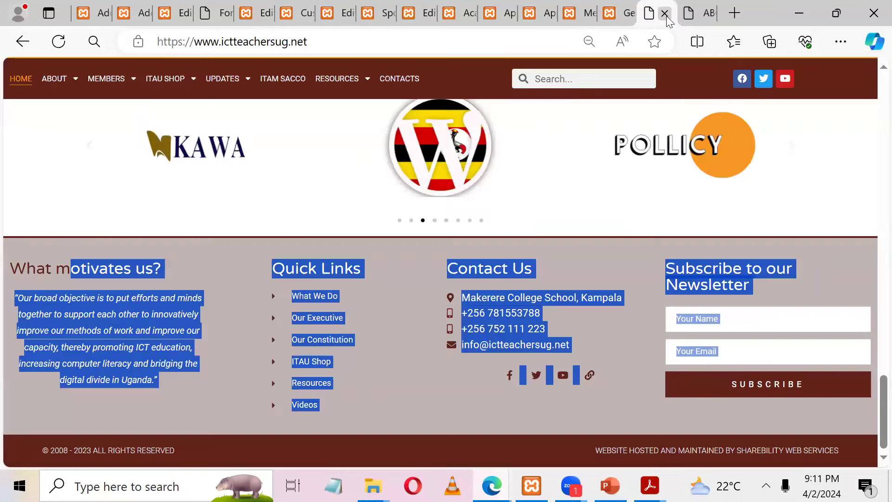
click(666, 14)
Step: Close the leftover site page, new-page editor, Application Form tabs and Academics editor without saving
click(665, 16)
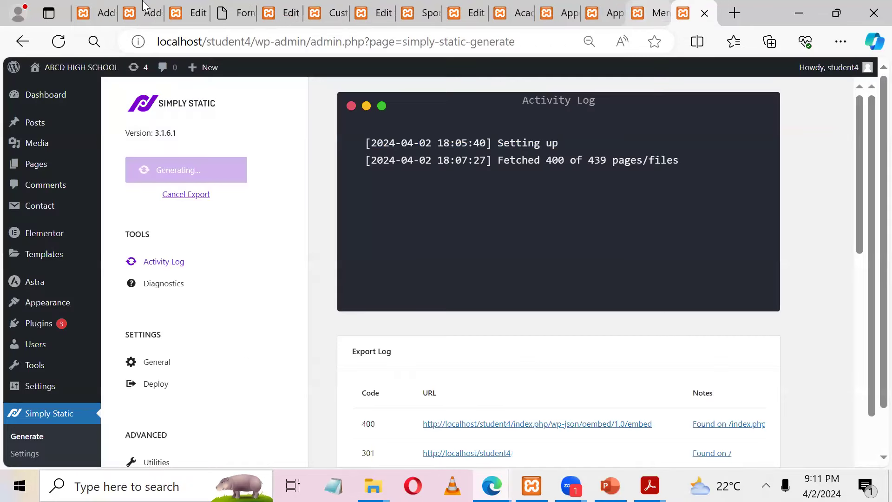
click(114, 11)
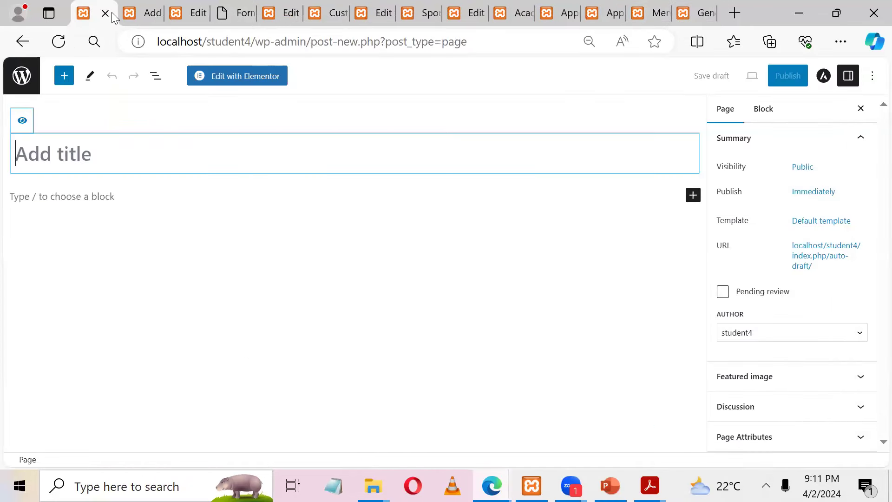
click(106, 14)
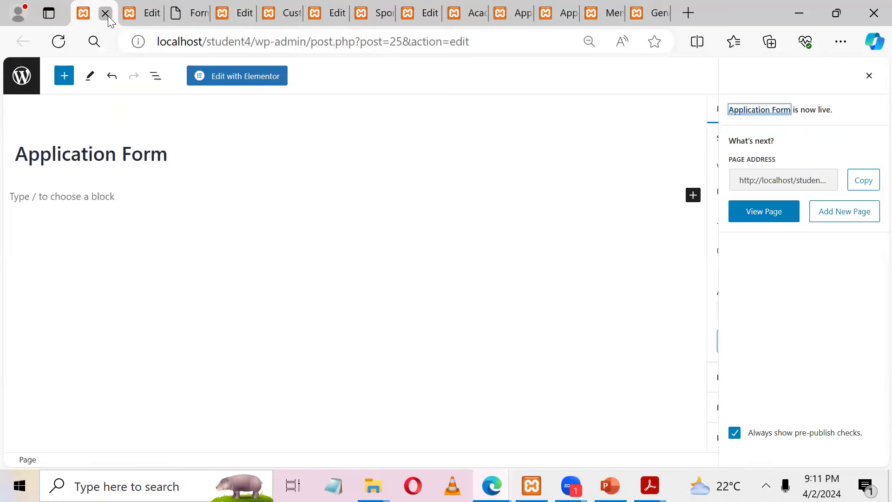
click(106, 14)
click(106, 14)
click(106, 14)
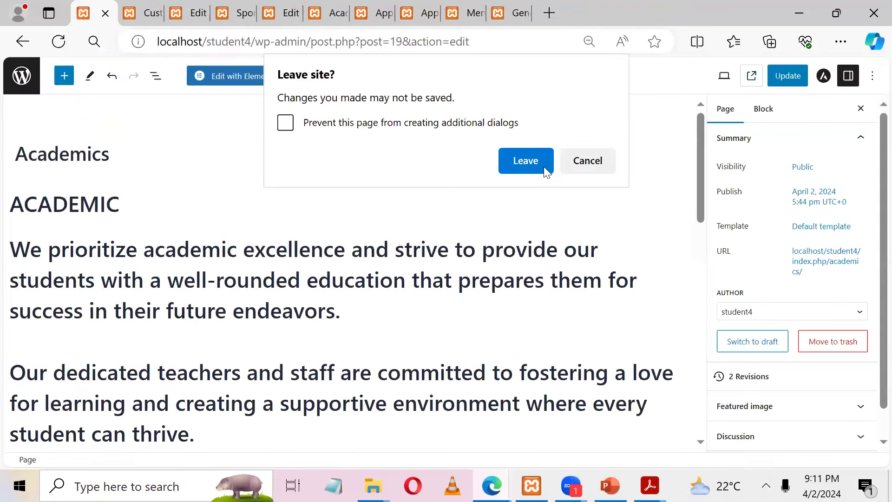
key(Return)
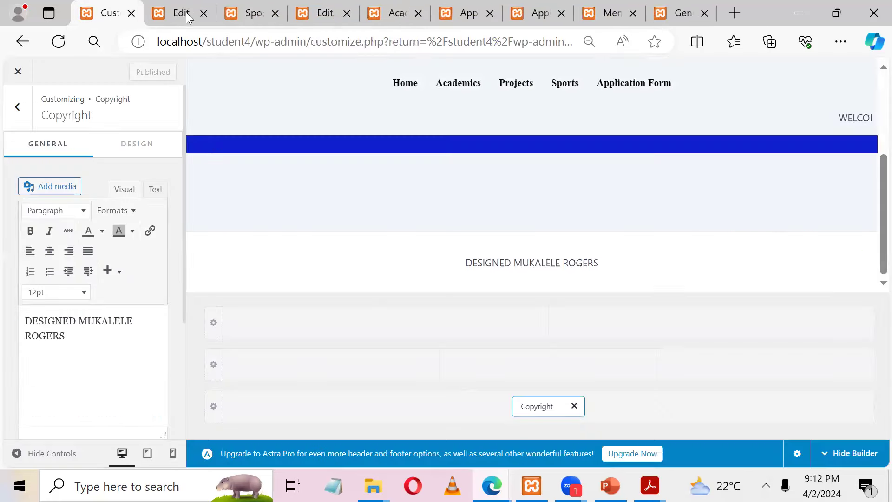
Step: Close the Home, Sports, Academics, form and menu tabs, returning to the footer Customizer
click(188, 15)
click(204, 14)
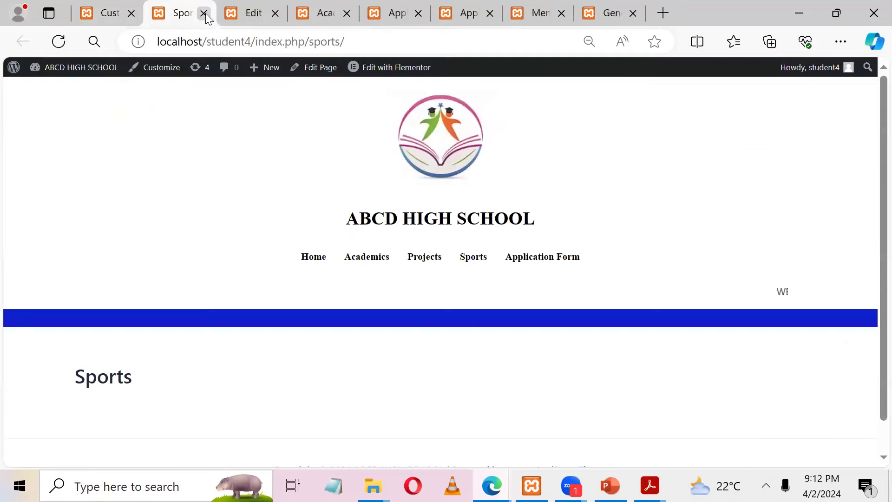
click(204, 14)
click(204, 14)
click(204, 14)
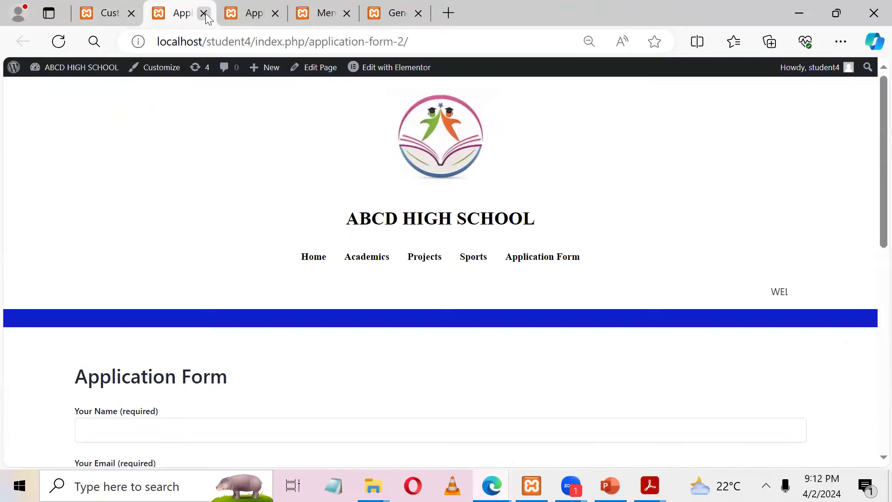
click(203, 14)
click(203, 14)
key(ctrl+w)
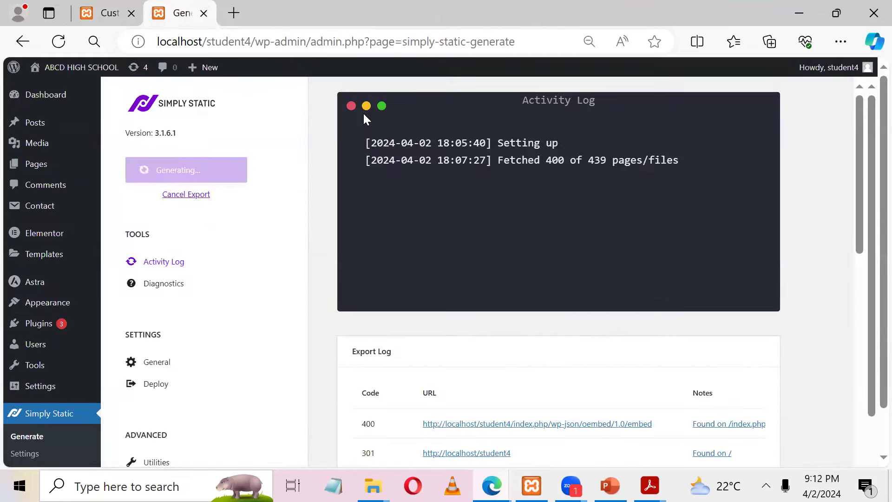
click(121, 6)
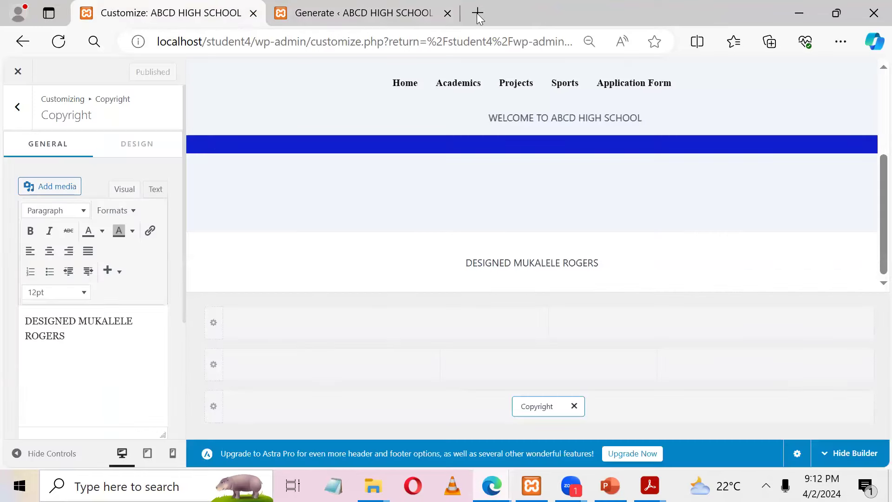
Step: Open Google in a new tab, confirm the export fetched 450 of 450 files, then open another tab
click(477, 13)
text(lo)
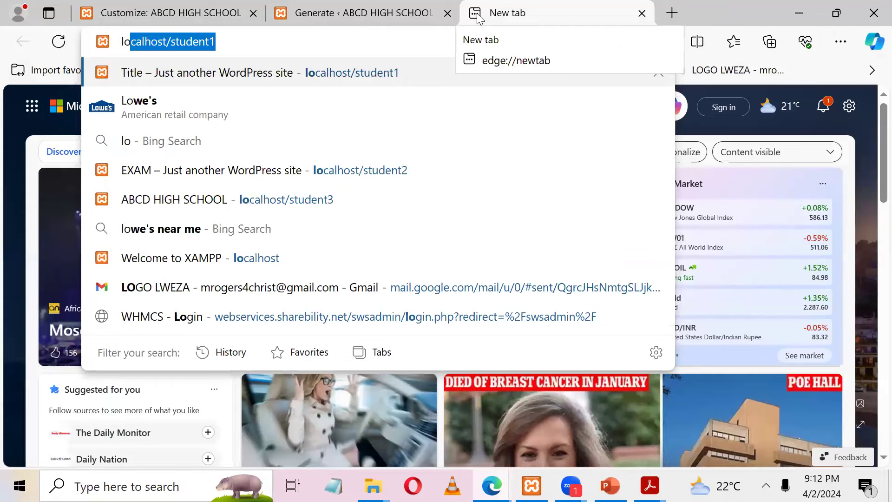
key(Escape)
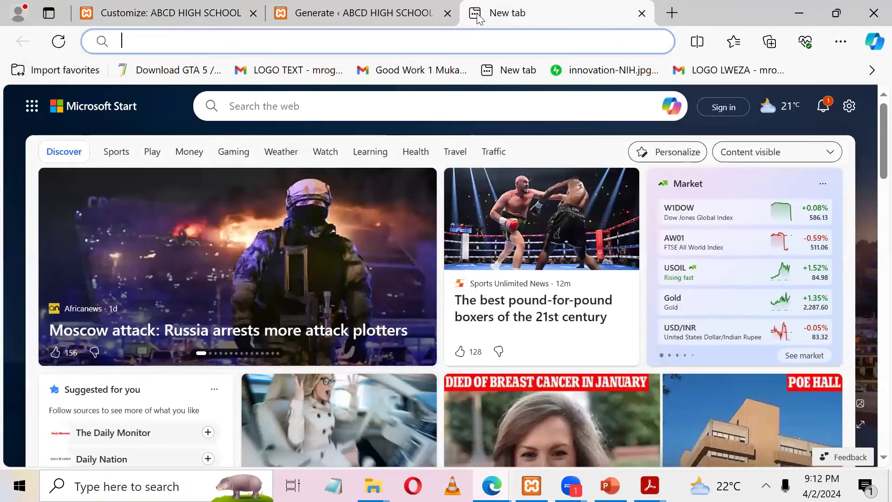
text(go)
key(Return)
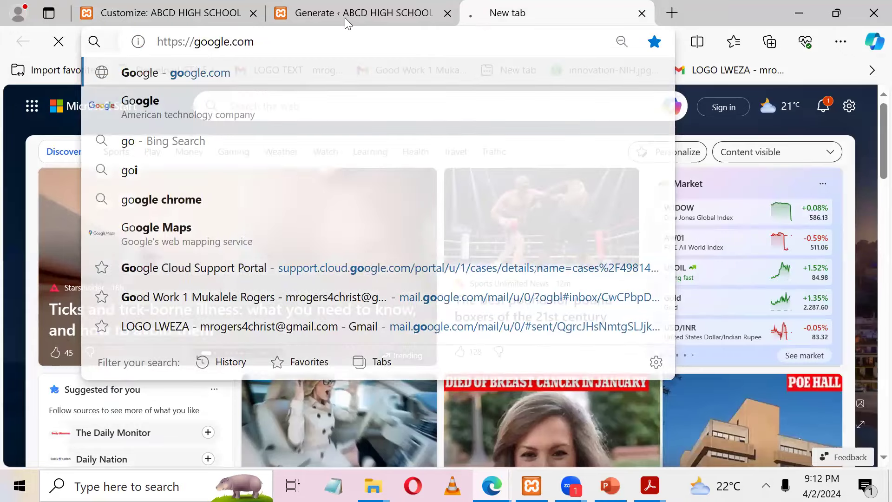
click(345, 18)
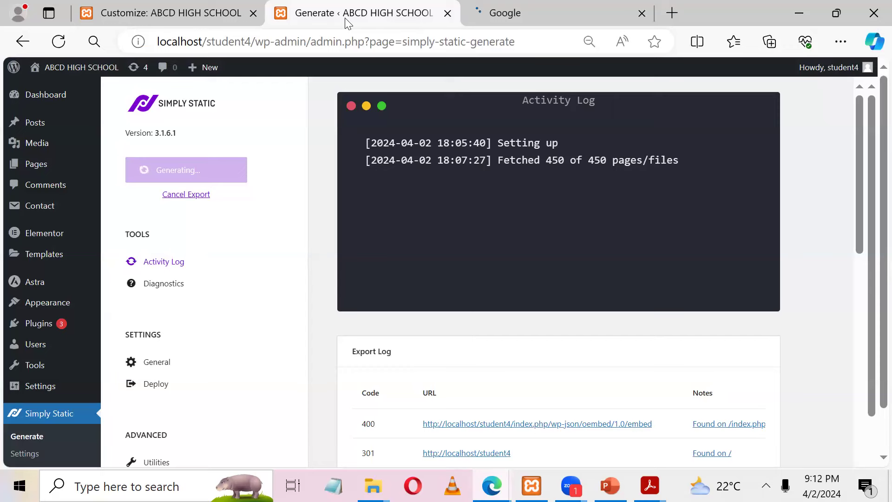
click(669, 16)
Step: Load Google in the new tab and start a search for 'wordpress in educa'
text(go)
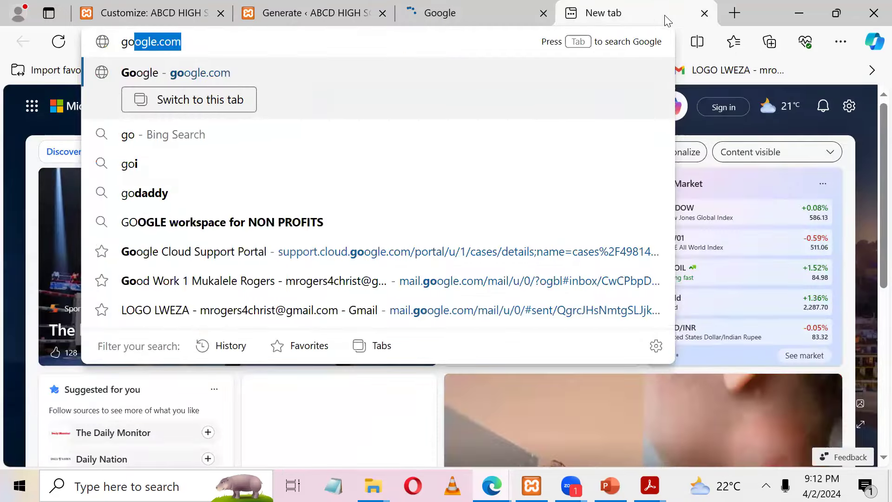
key(Return)
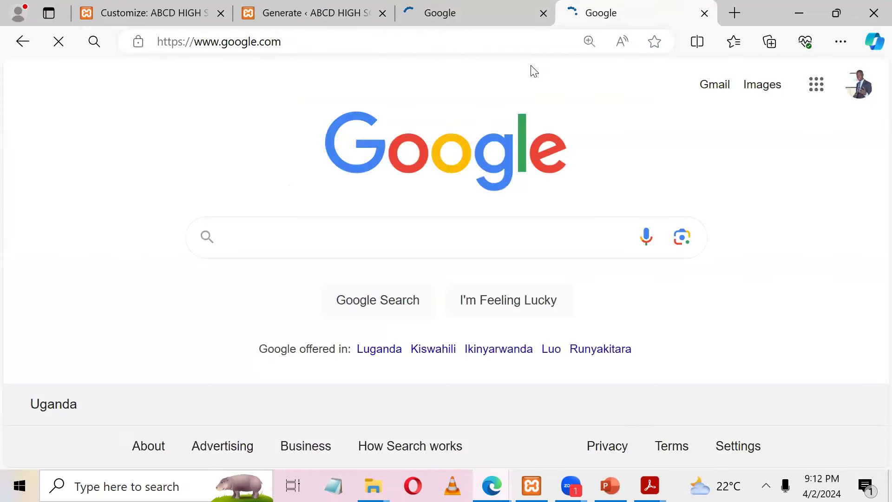
text(wordpres)
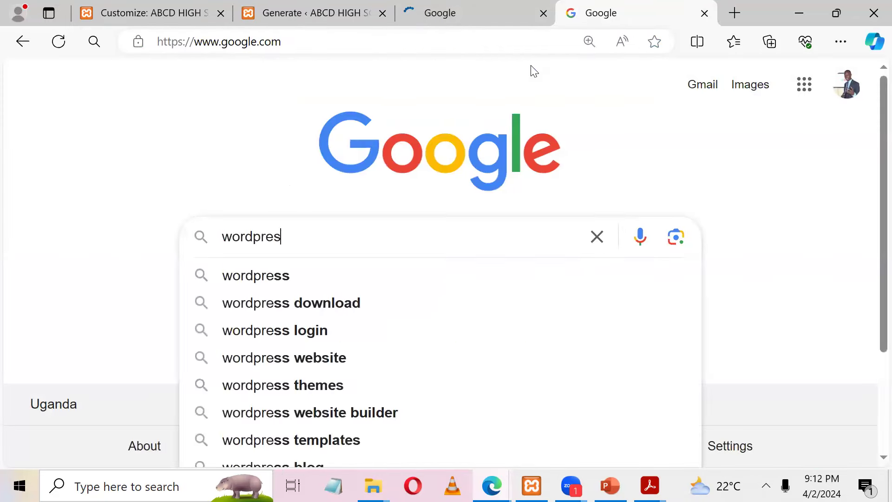
text(s in ed)
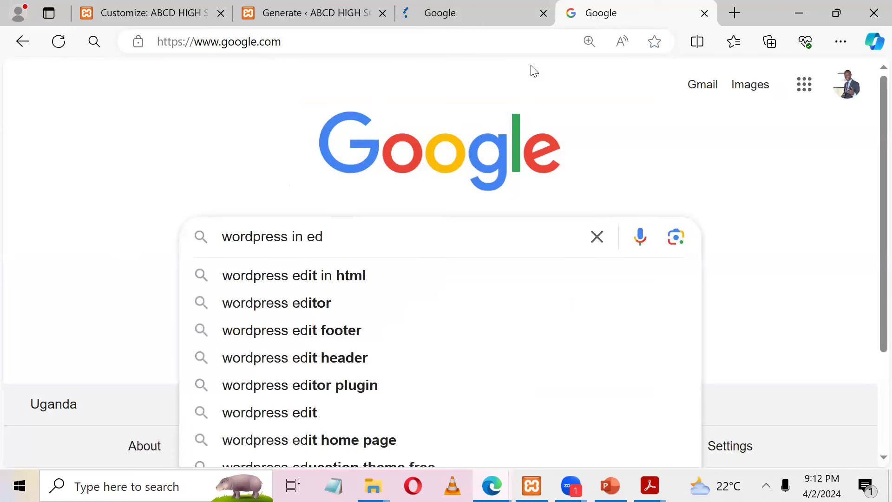
text(uca)
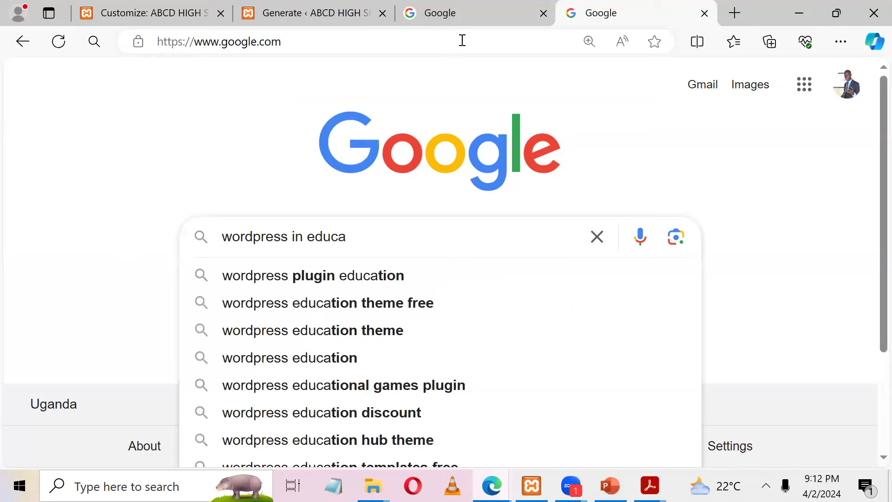
Step: Go to tutorials.ssebuwufu.com, correcting the misspelled 'sebuwufu' address
click(463, 41)
text(tuto)
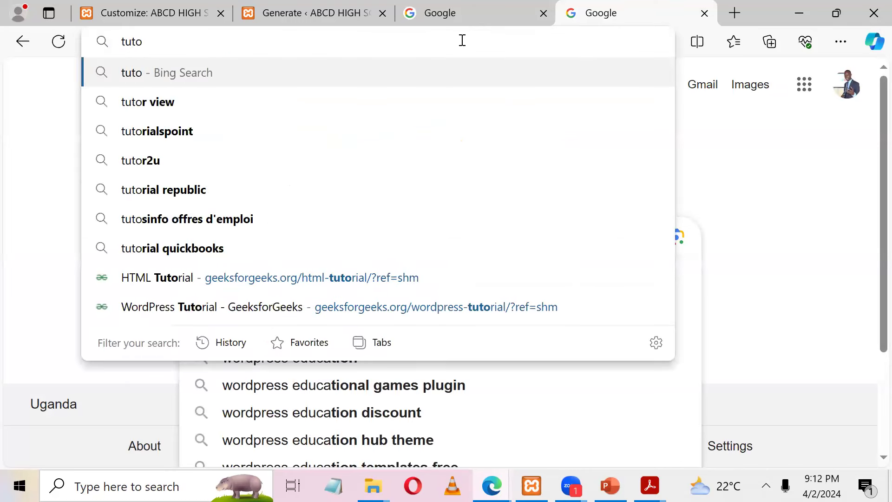
text(rials.se)
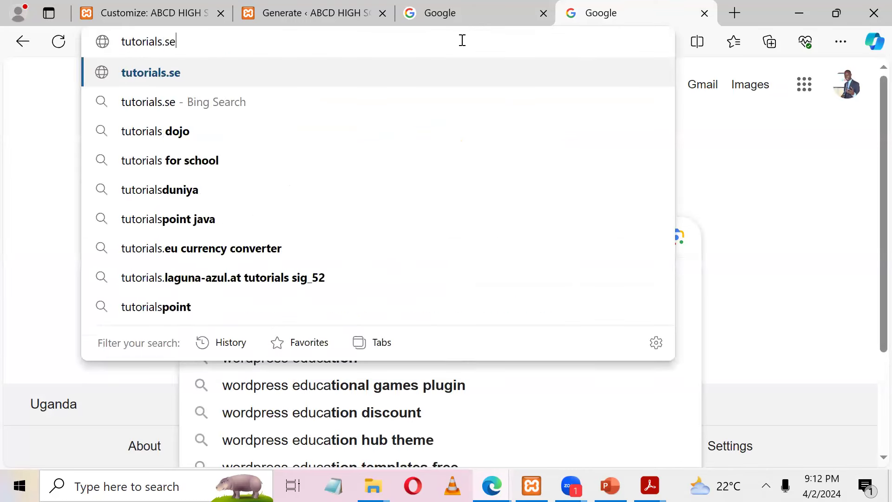
text(bu)
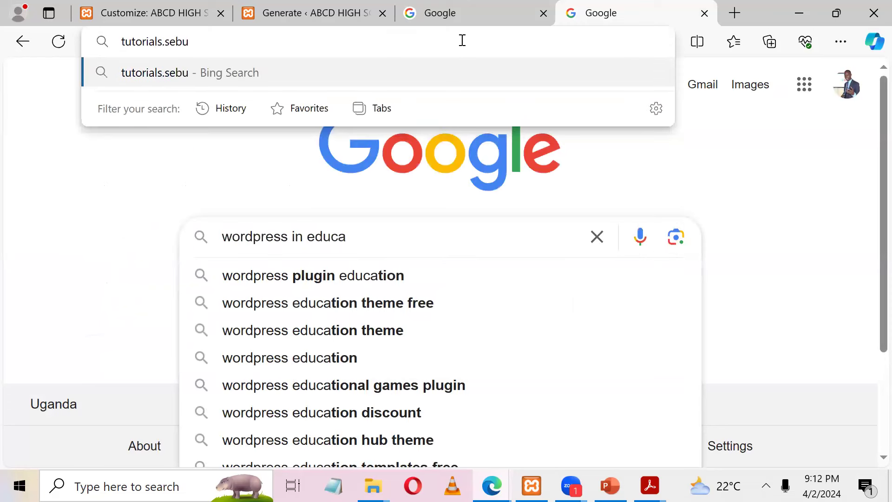
text(wu)
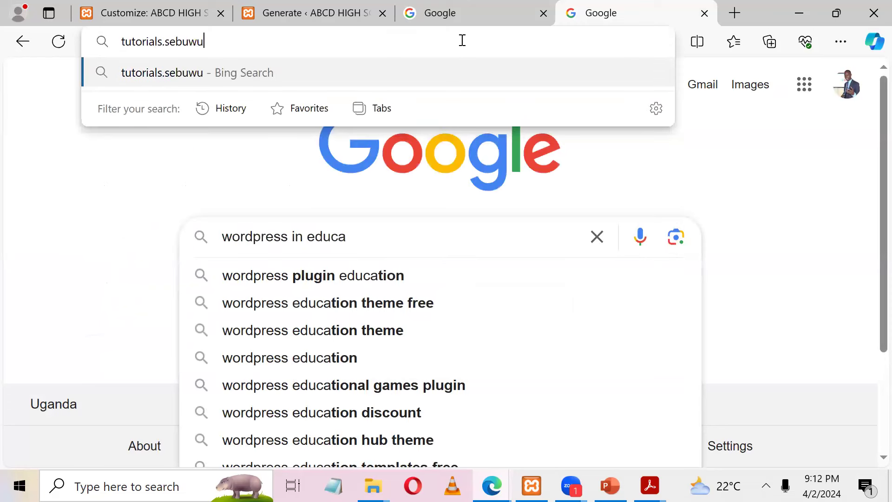
text(fu.com)
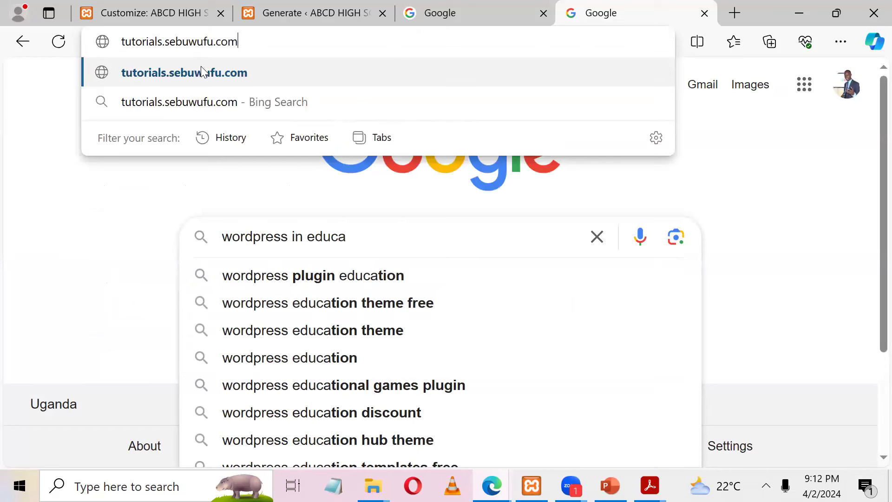
click(170, 43)
text(s)
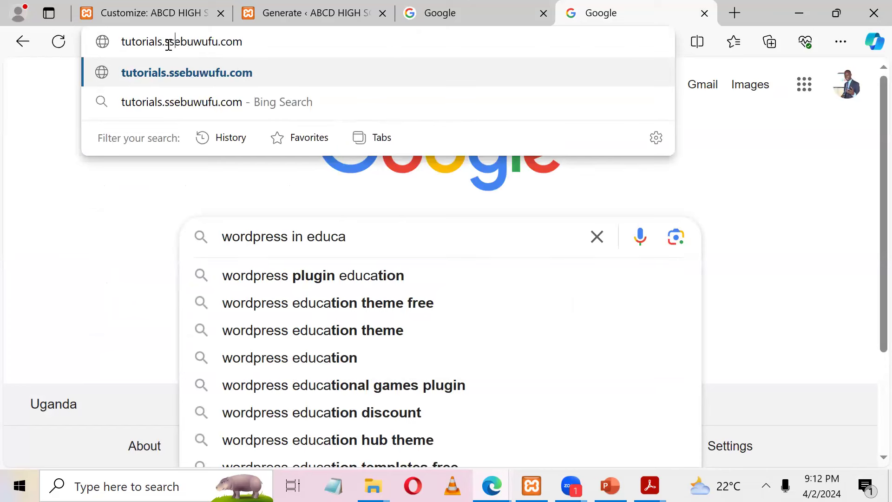
key(Return)
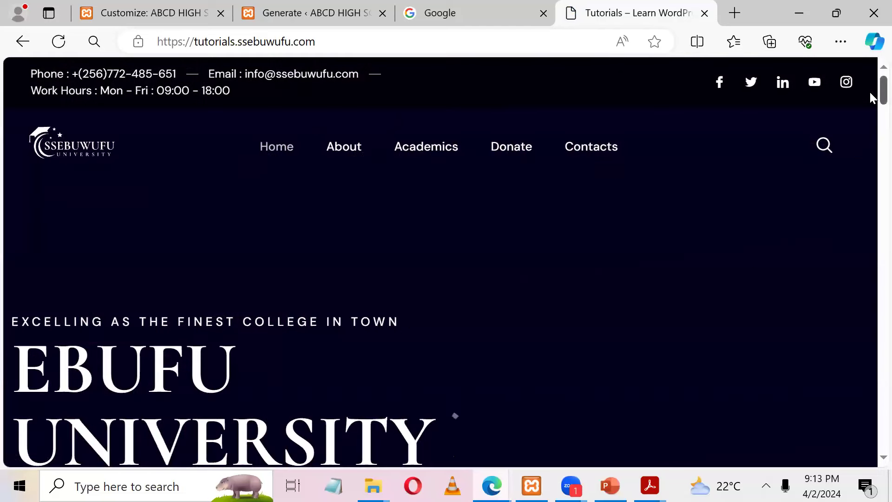
scroll(872, 126, down, 5)
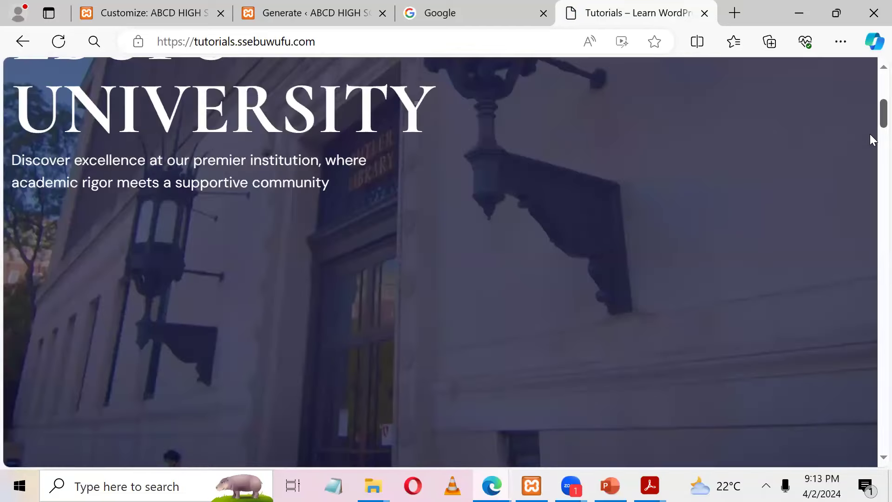
scroll(871, 140, down, 8)
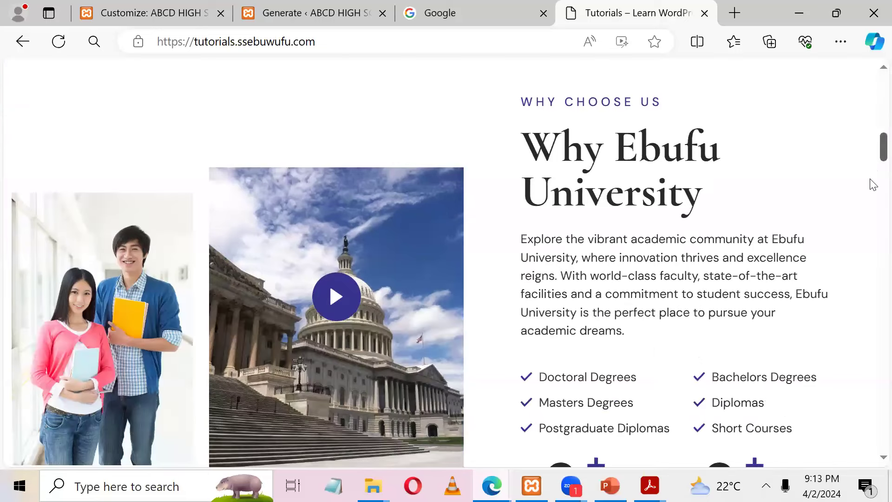
scroll(873, 206, down, 6)
scroll(874, 236, down, 5)
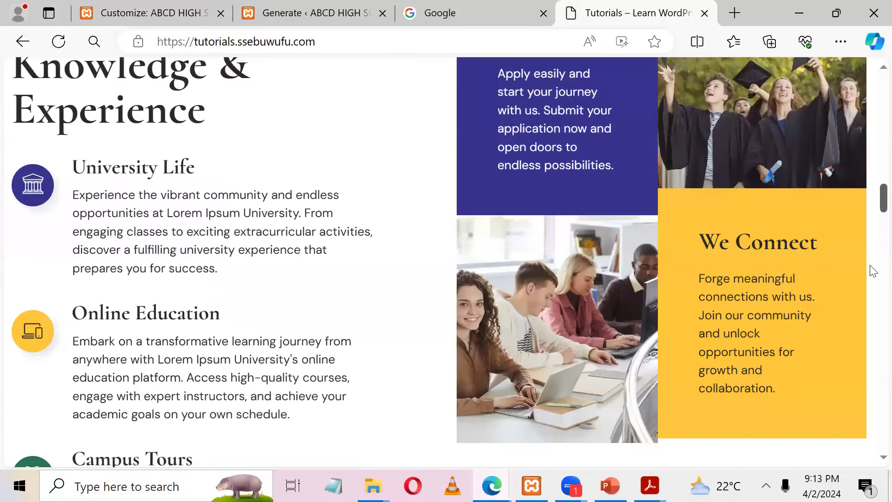
scroll(870, 279, down, 5)
scroll(870, 319, down, 5)
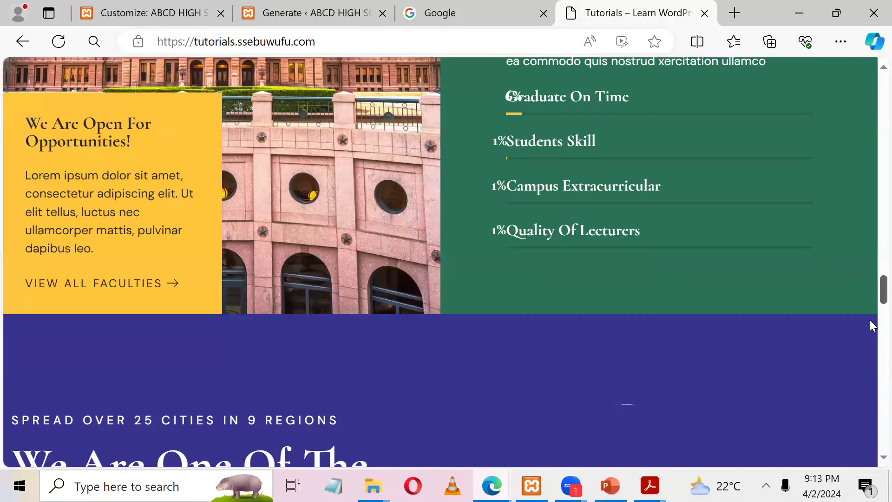
scroll(870, 320, down, 5)
scroll(871, 418, down, 5)
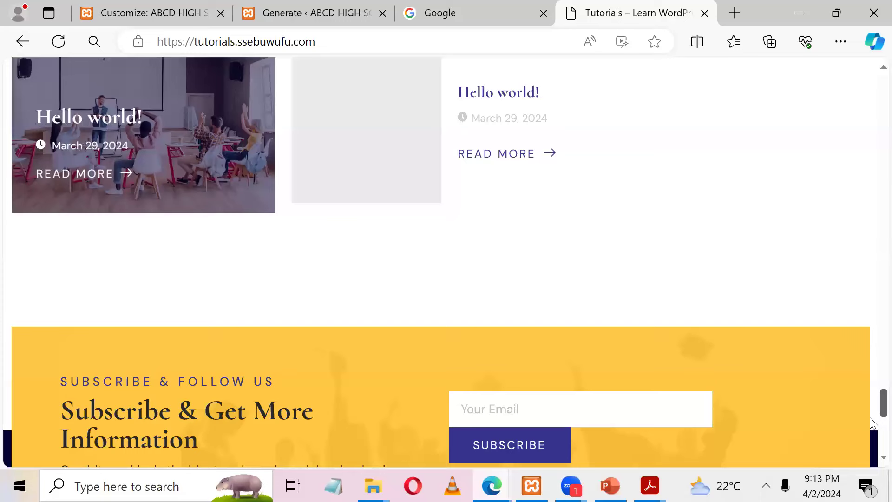
scroll(872, 422, down, 4)
scroll(870, 229, down, 2)
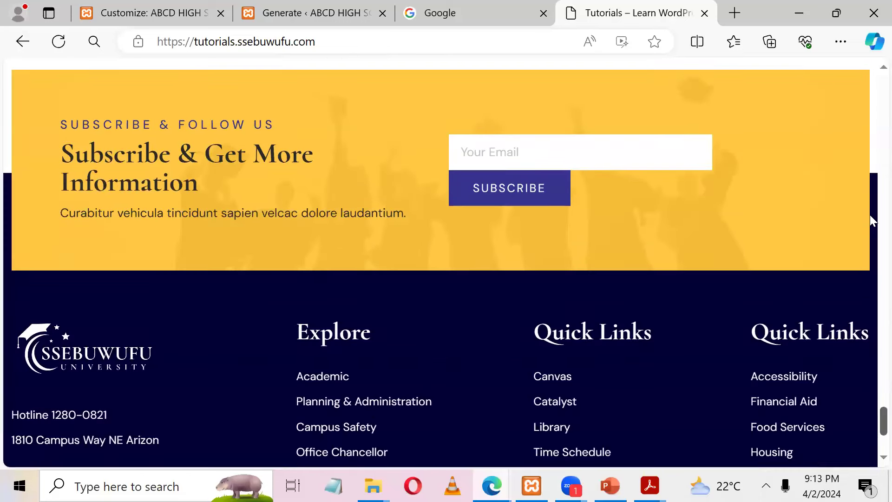
scroll(870, 161, up, 15)
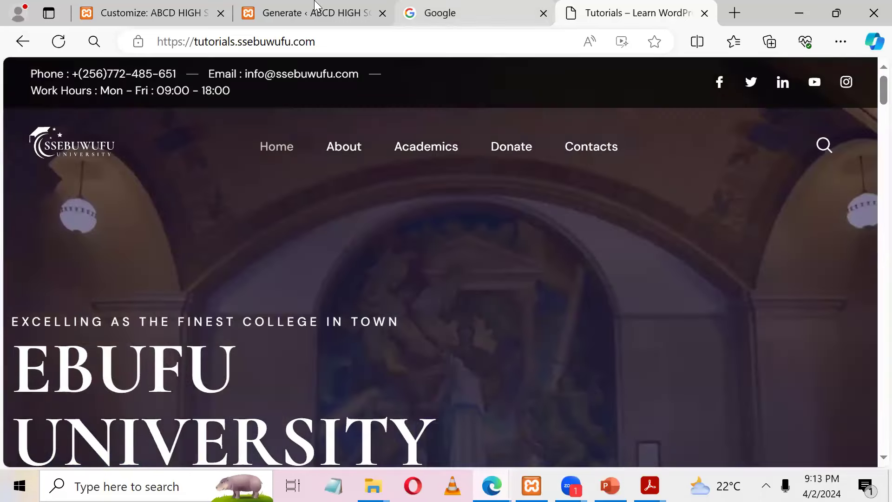
Step: Download the finished 8.2 MB Simply Static ZIP from the Activity Log, then return to the university site
click(321, 9)
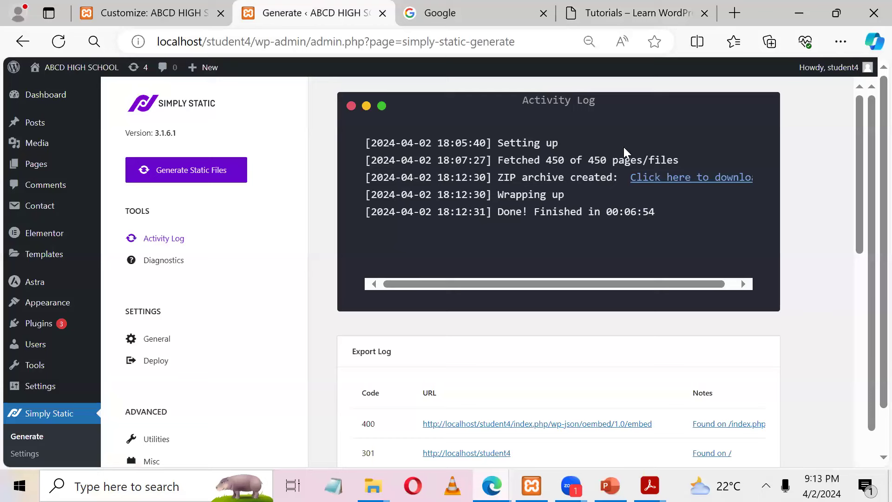
click(663, 179)
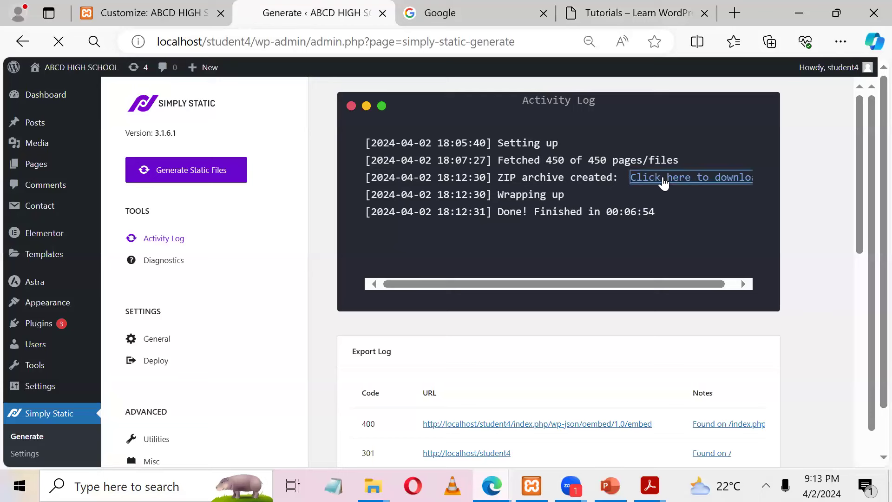
click(594, 5)
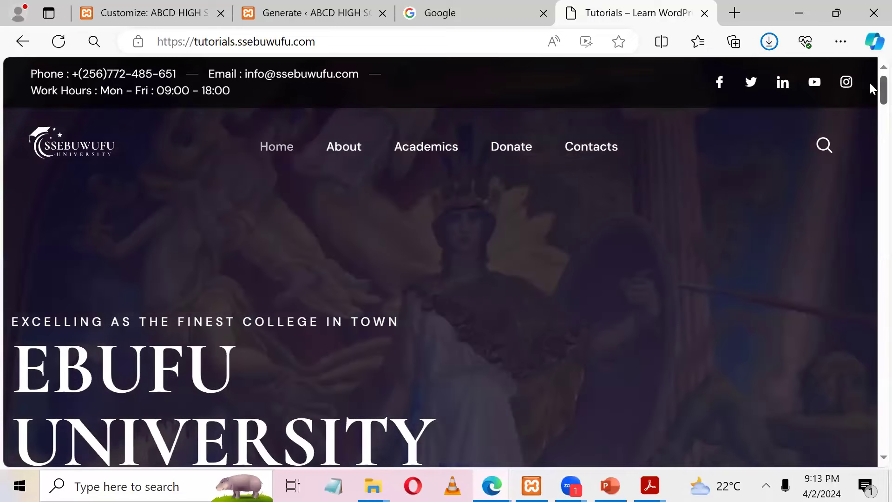
Step: Show simply-static-1-1712081137.zip in the Downloads folder from Edge's downloads list
scroll(869, 116, down, 5)
drag(871, 212, 813, 8)
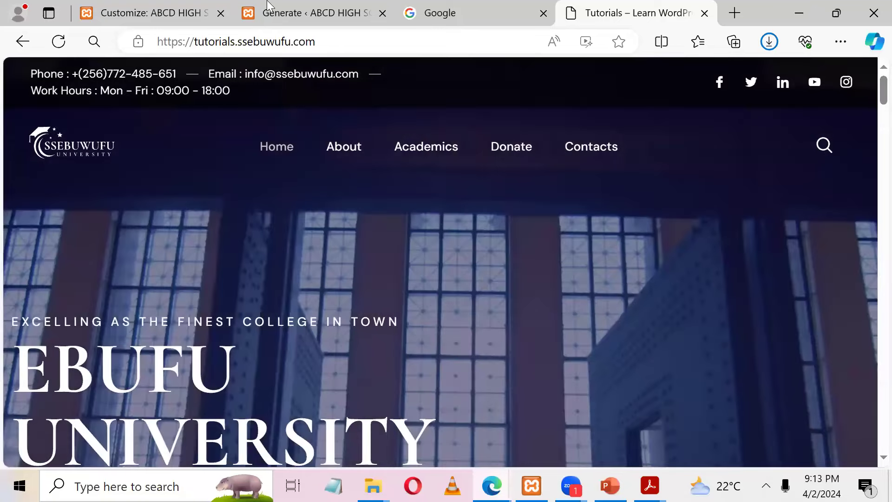
click(283, 13)
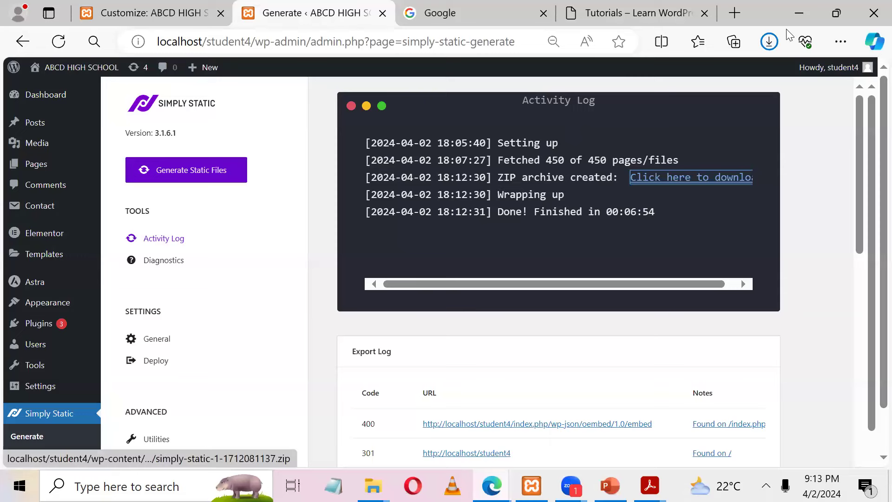
click(770, 42)
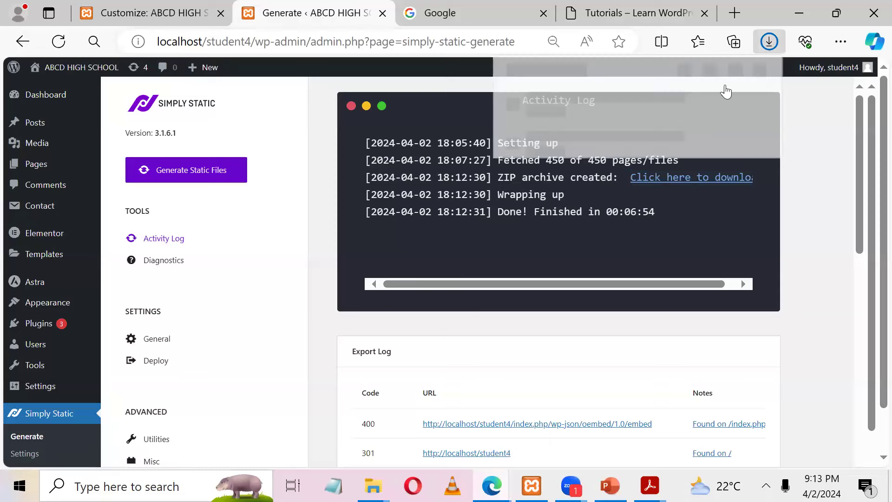
click(804, 191)
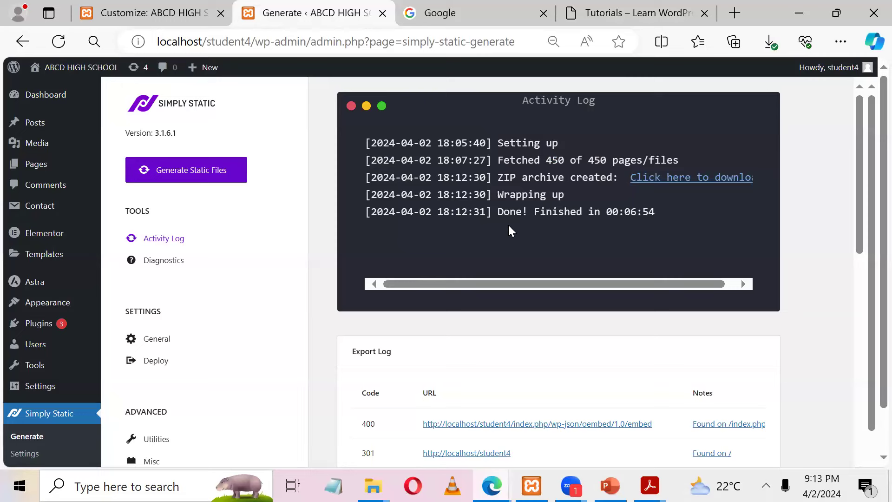
click(770, 49)
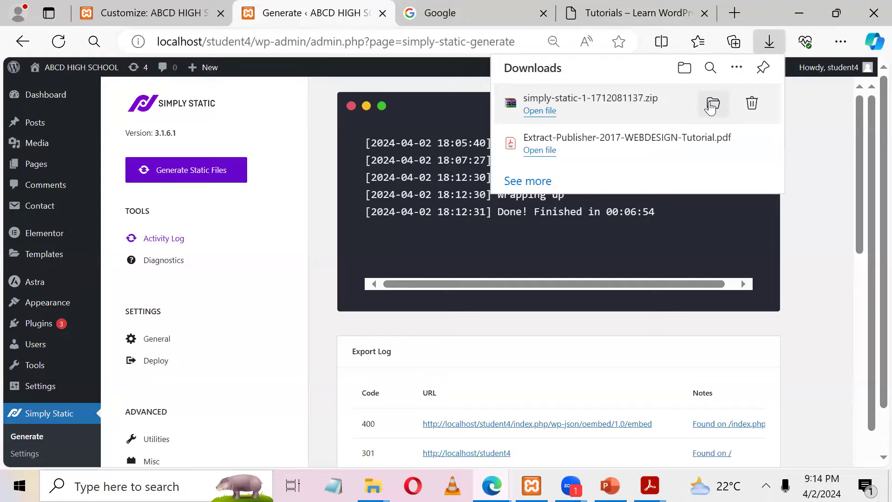
click(712, 105)
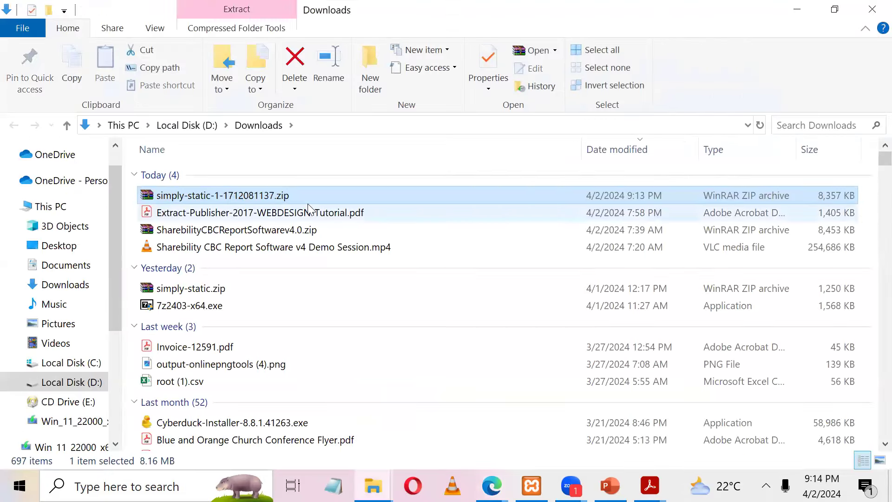
Step: Copy the export ZIP, then create a desktop folder named UNEB and open it
key(ctrl+c)
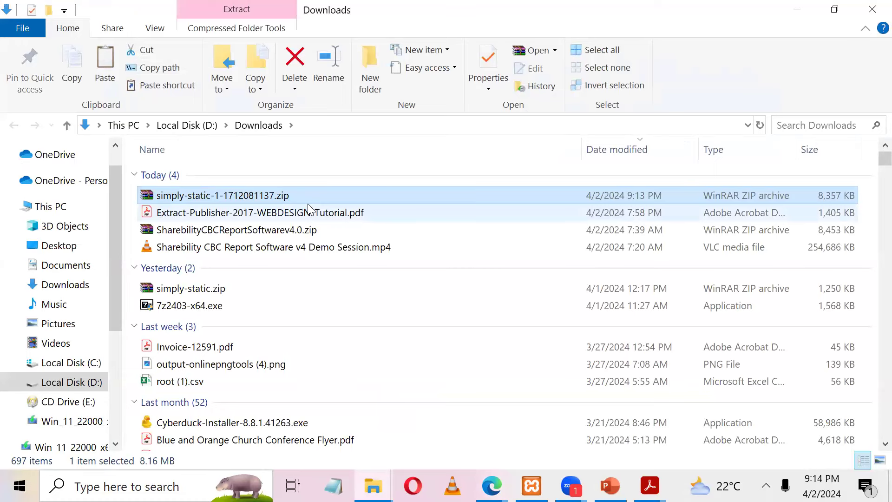
key(super+d)
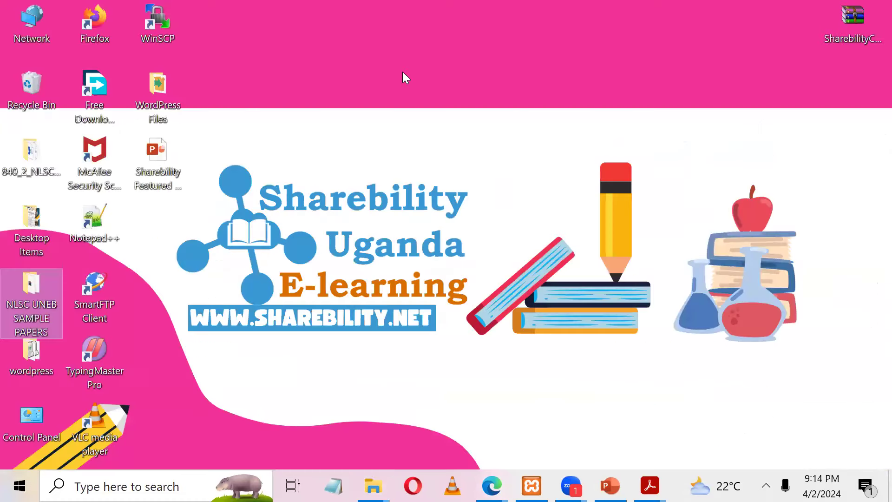
right_click(446, 58)
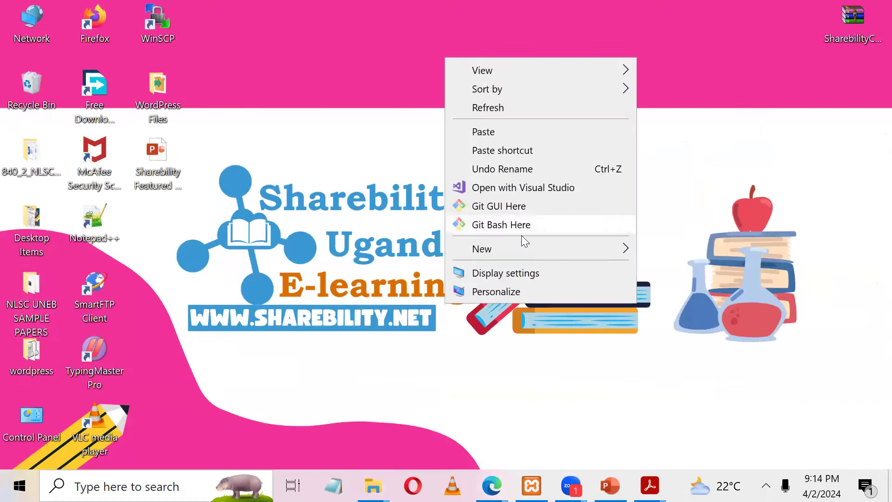
mouse_move(531, 251)
click(674, 205)
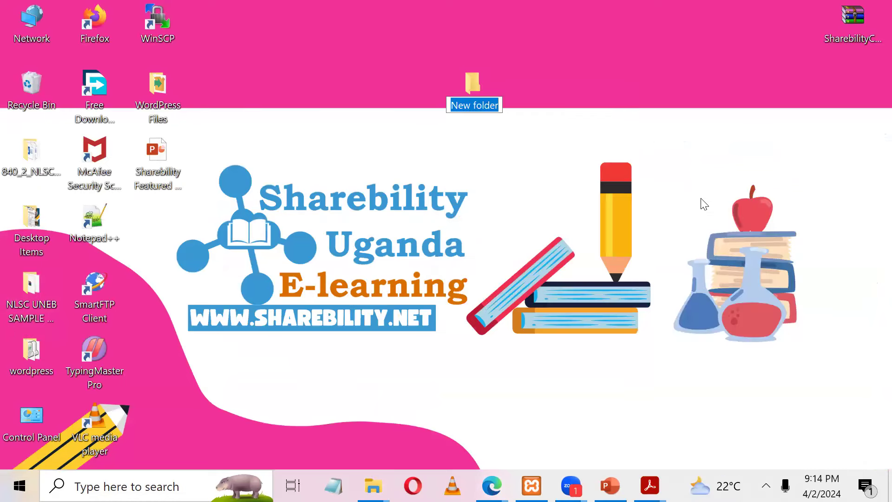
text(UNEB)
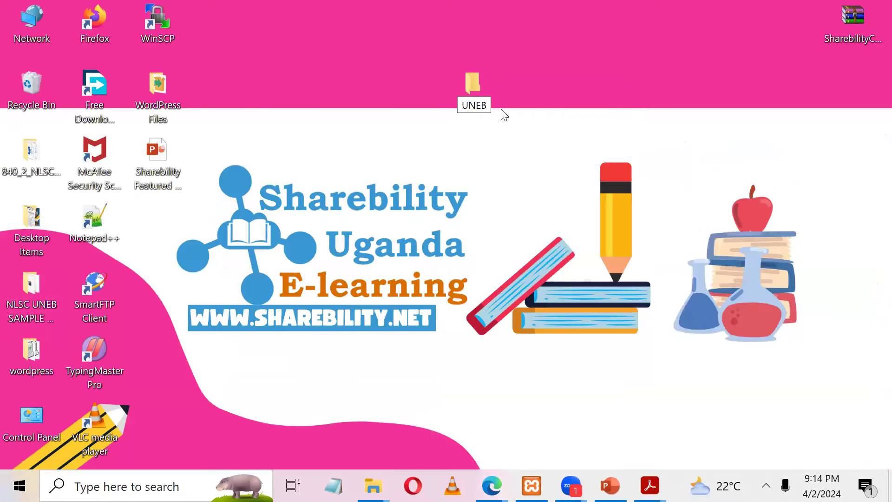
click(461, 76)
double_click(467, 86)
Step: Create an empty Word document named ITEM.docx inside the UNEB folder
right_click(329, 201)
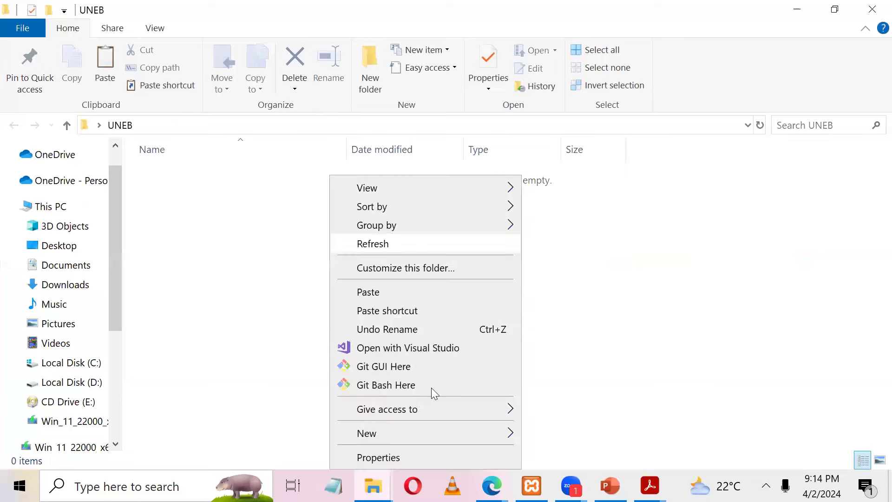
click(464, 438)
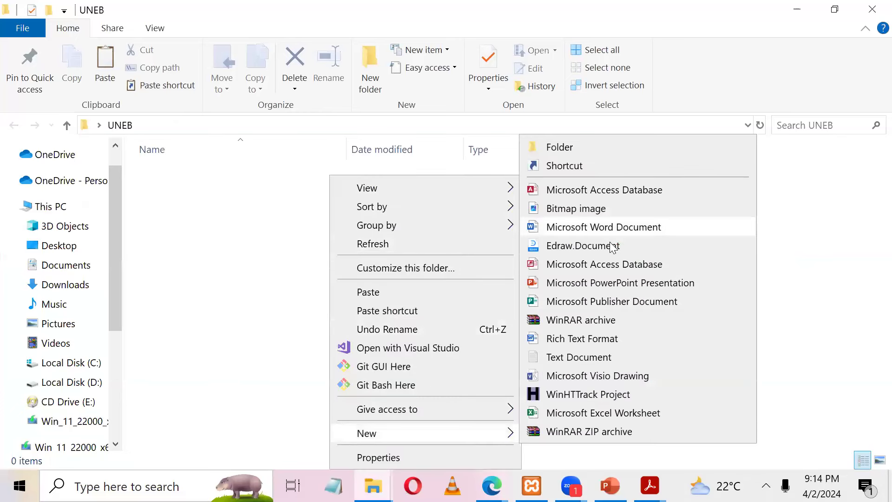
click(603, 229)
text(ITE)
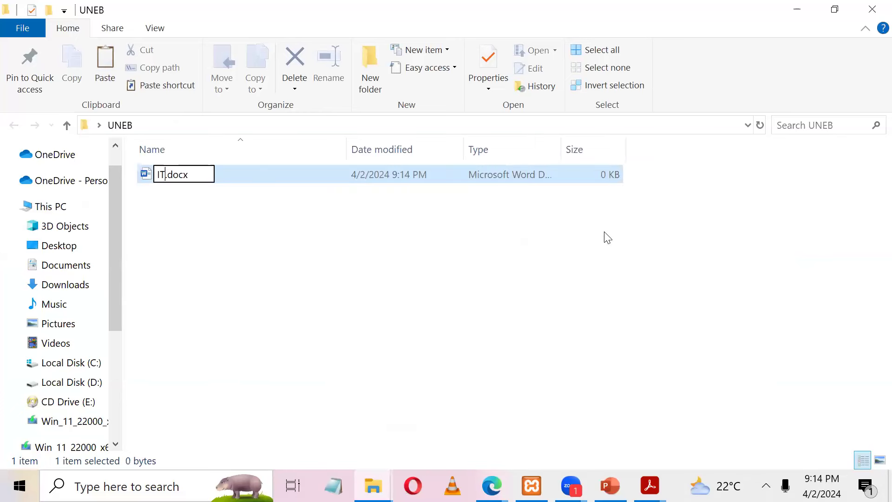
text(M)
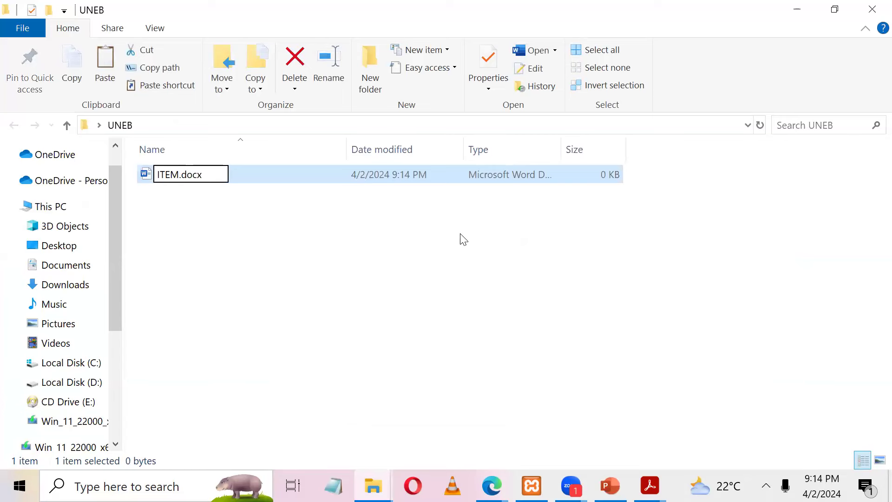
right_click(464, 240)
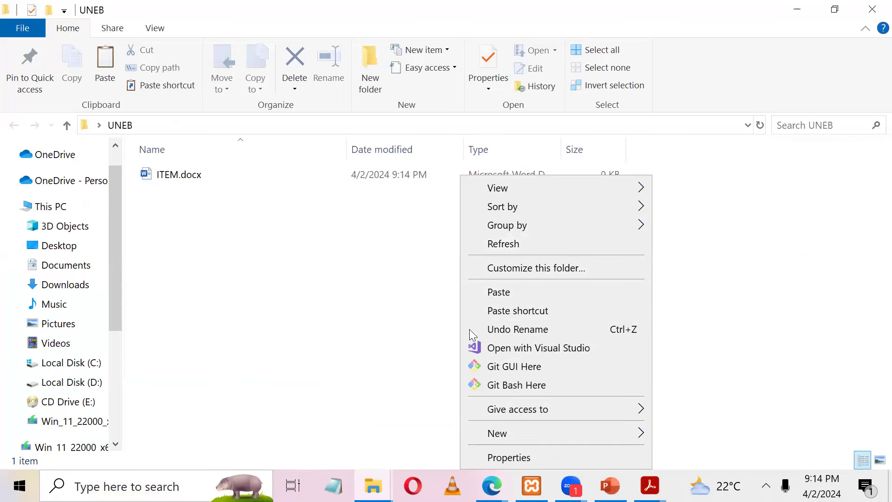
click(289, 191)
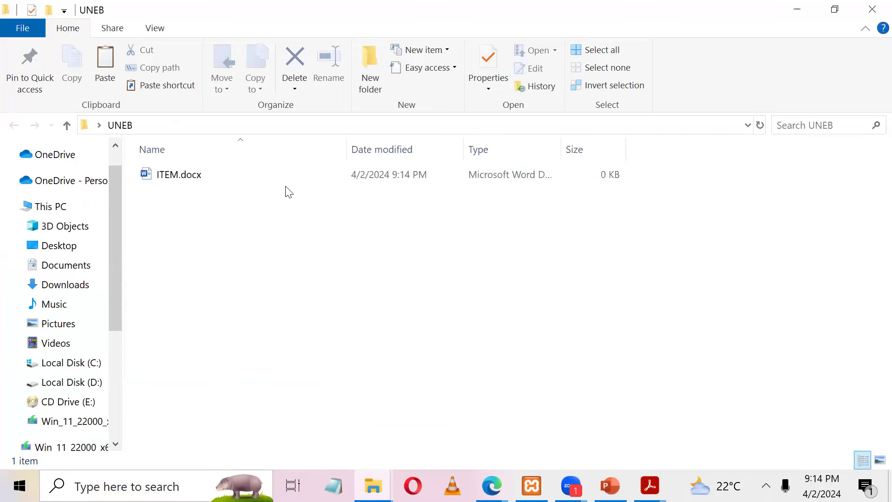
Step: Paste the simply-static zip into UNEB and extract it into its own folder
key(ctrl+v)
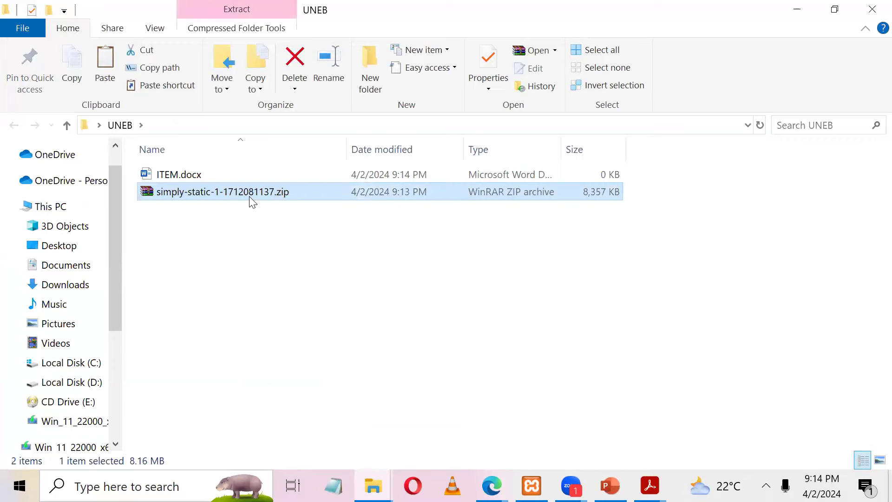
right_click(252, 201)
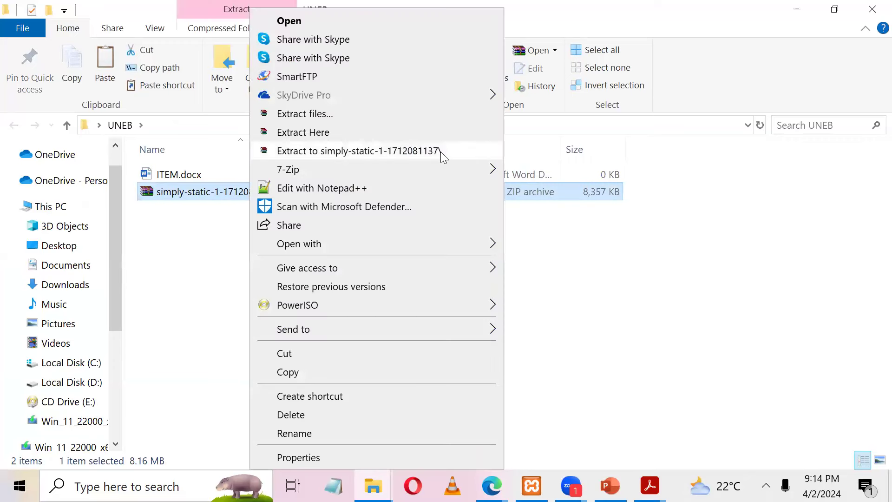
click(442, 154)
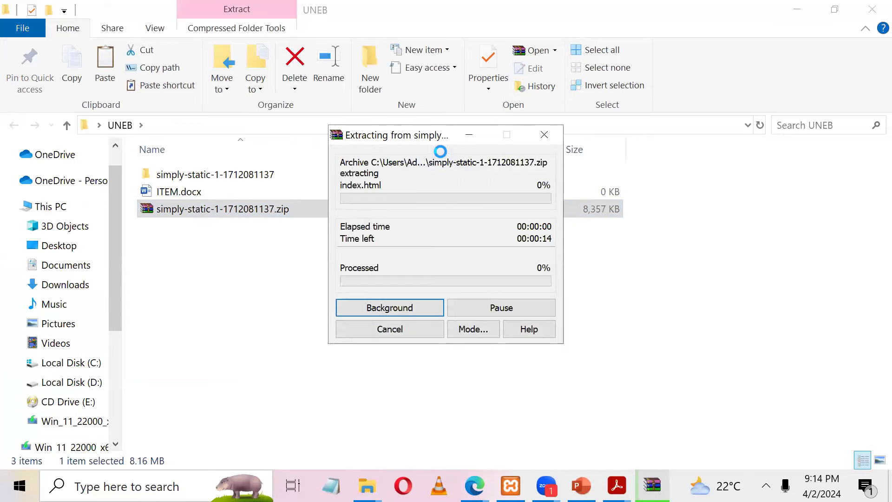
click(263, 177)
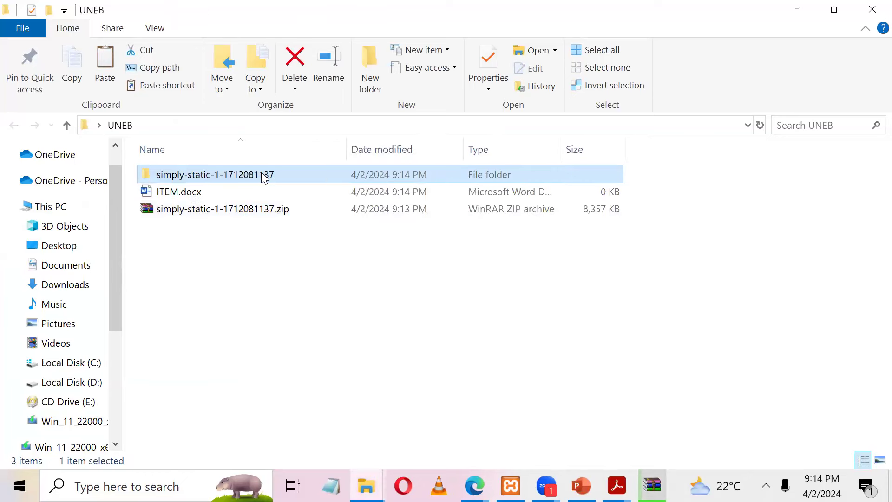
double_click(263, 176)
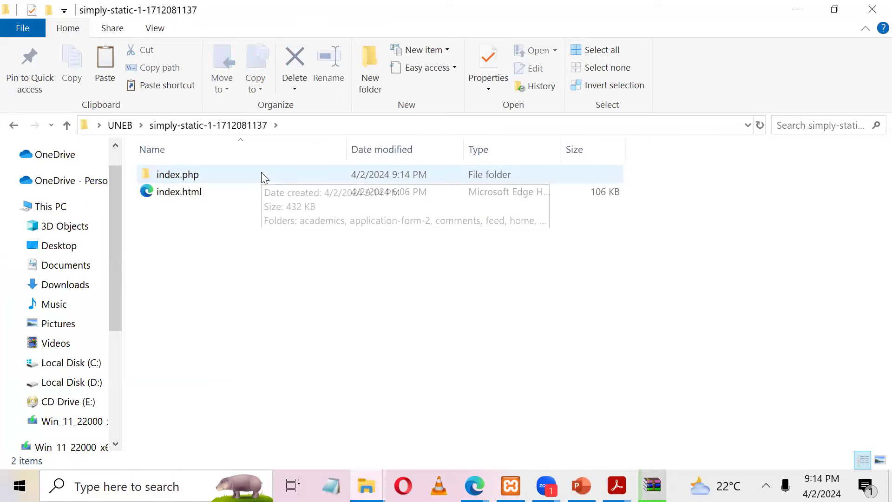
key(alt+Left)
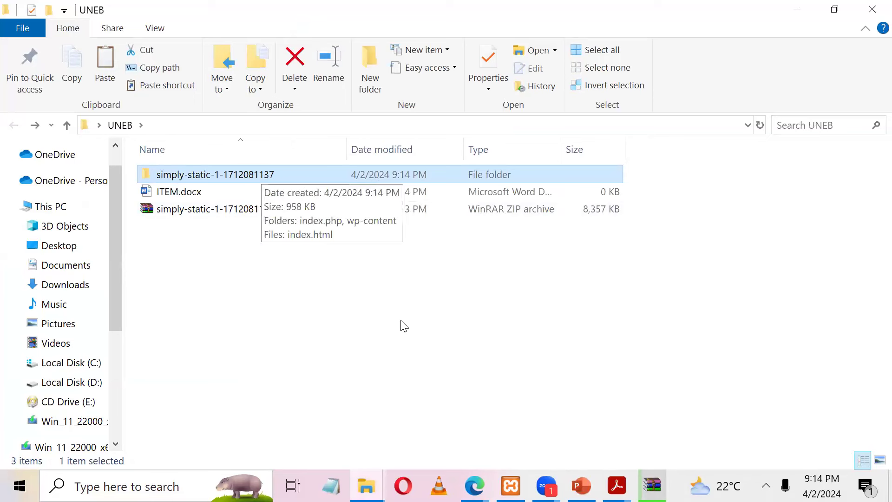
click(652, 485)
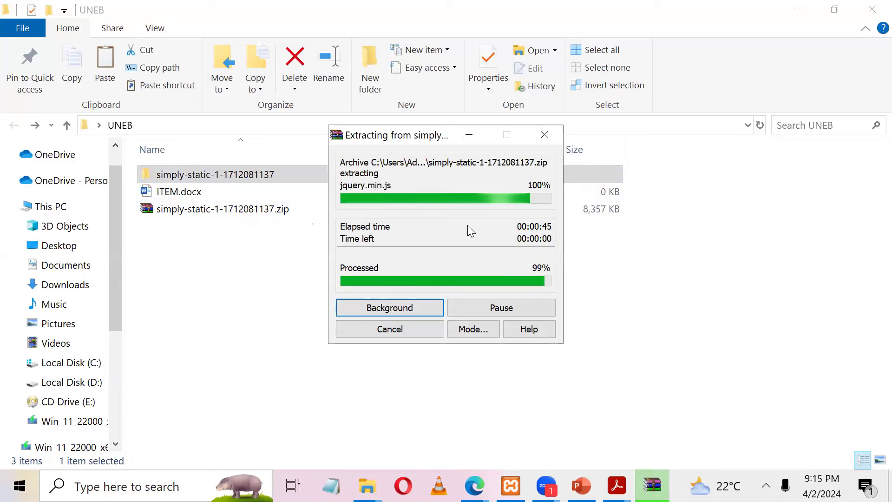
Step: Delete the simply-static zip archive from UNEB
click(210, 207)
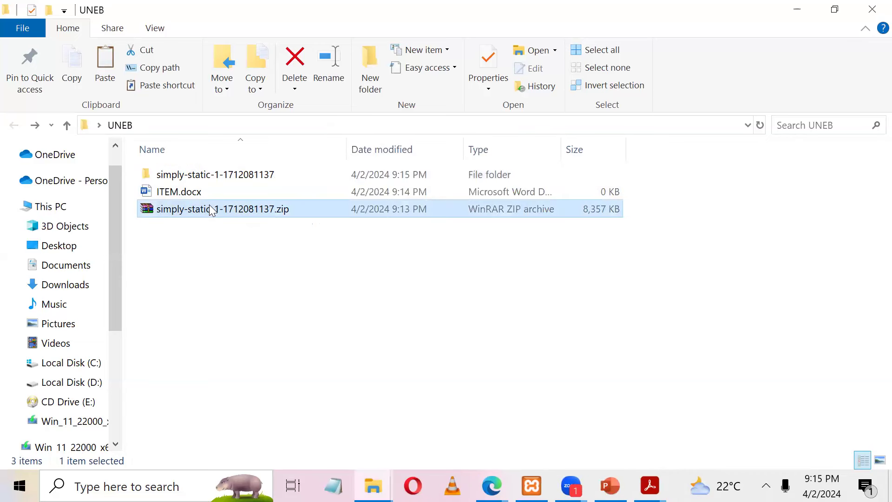
key(Delete)
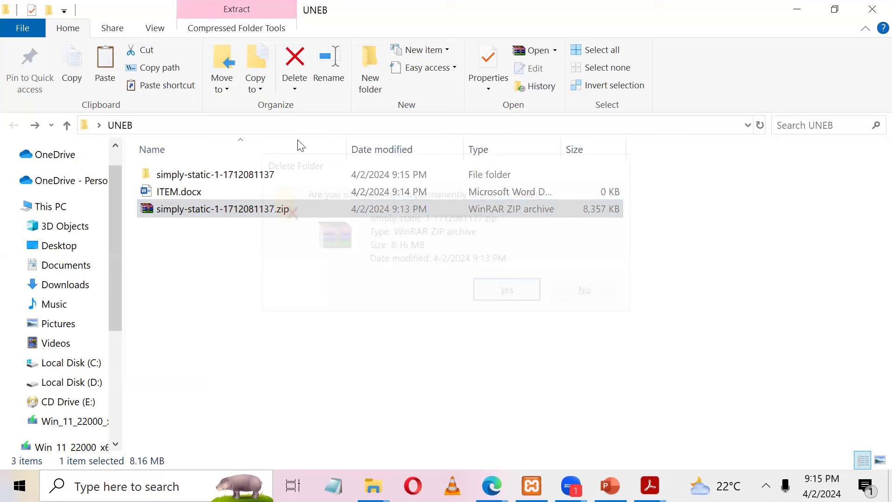
key(Return)
Step: Rename the extracted folder to ITEM and open its index.html in the browser
click(275, 175)
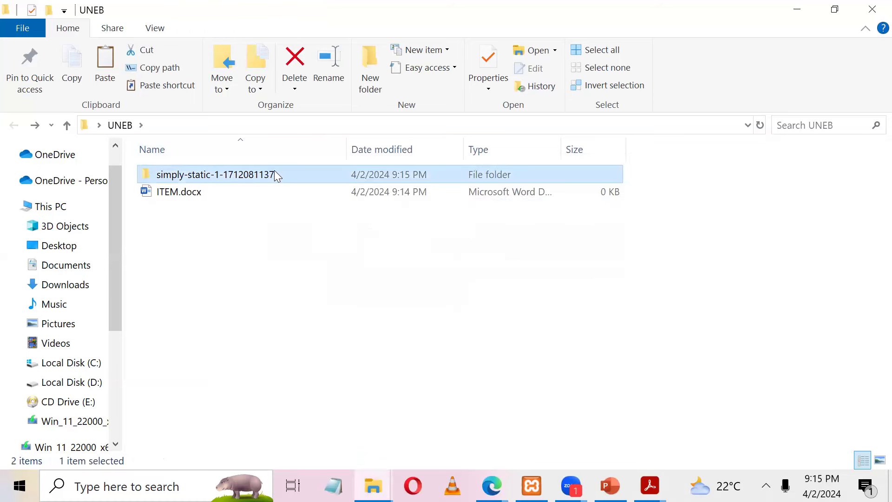
key(F2)
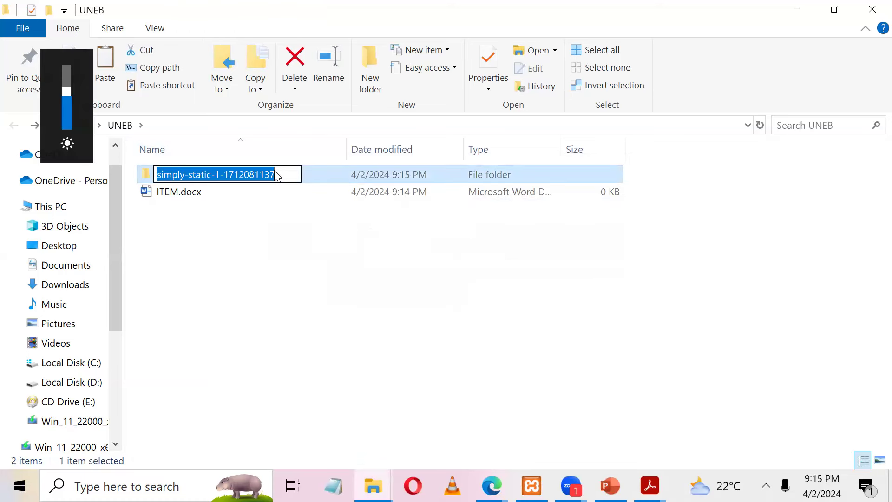
text(ITEM)
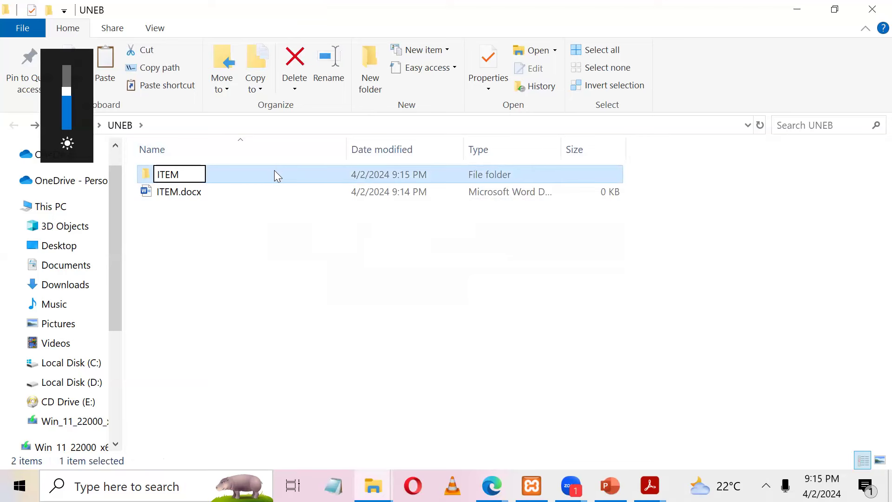
key(Return)
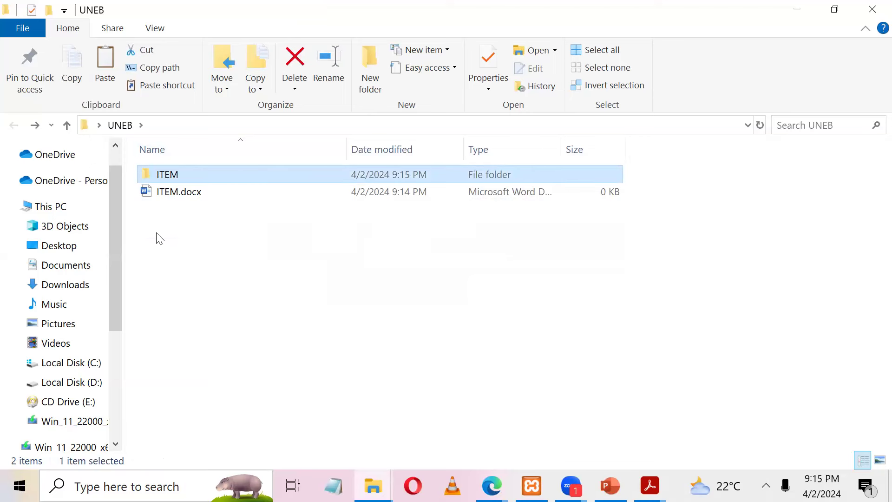
key(Return)
double_click(173, 232)
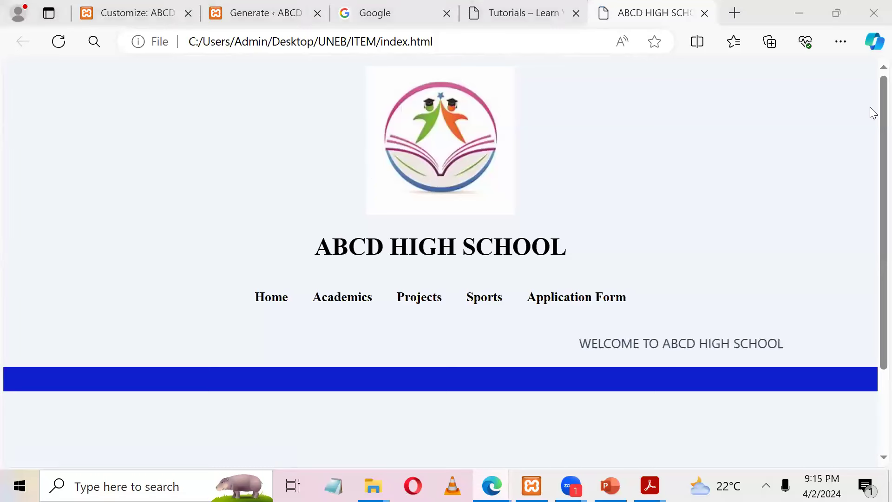
Step: Browse the local homepage and follow the Academics link to its page
scroll(870, 96, down, 2)
scroll(869, 95, up, 2)
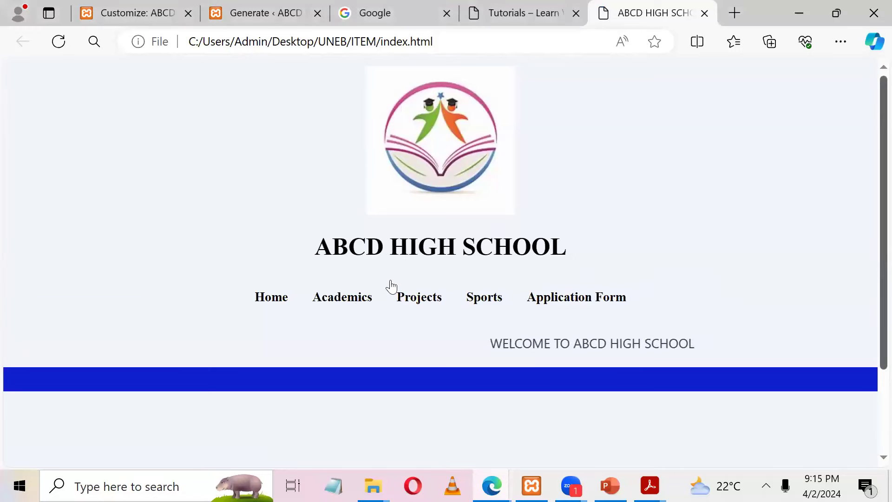
click(358, 299)
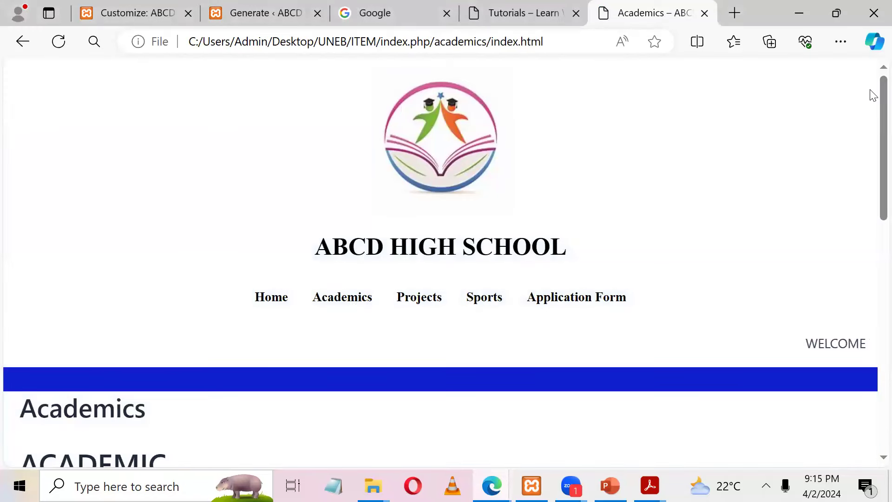
scroll(870, 279, down, 7)
scroll(870, 186, up, 7)
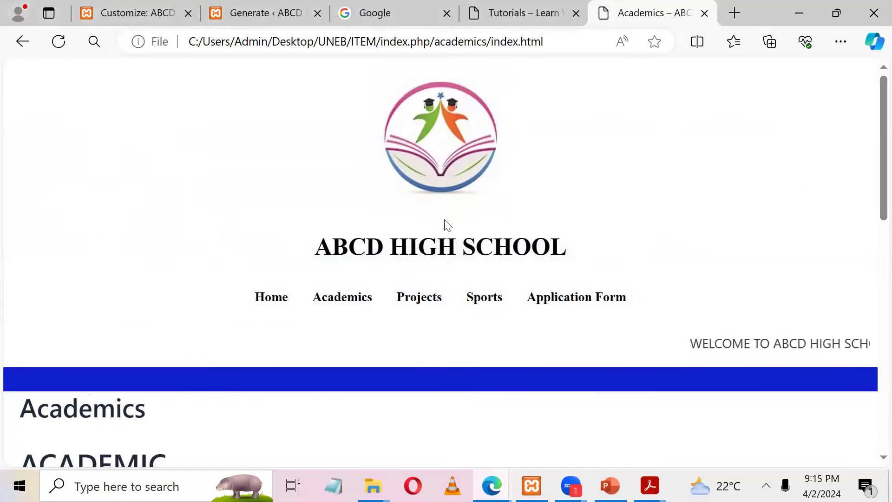
Step: Visit the Application Form page, test its Your Email field, then return home via the logo
click(550, 302)
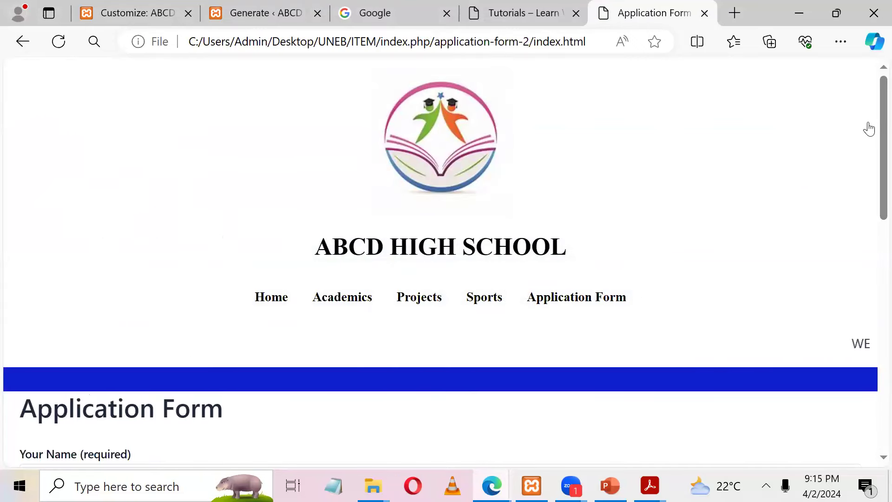
scroll(870, 265, down, 9)
scroll(870, 275, up, 5)
scroll(870, 186, down, 2)
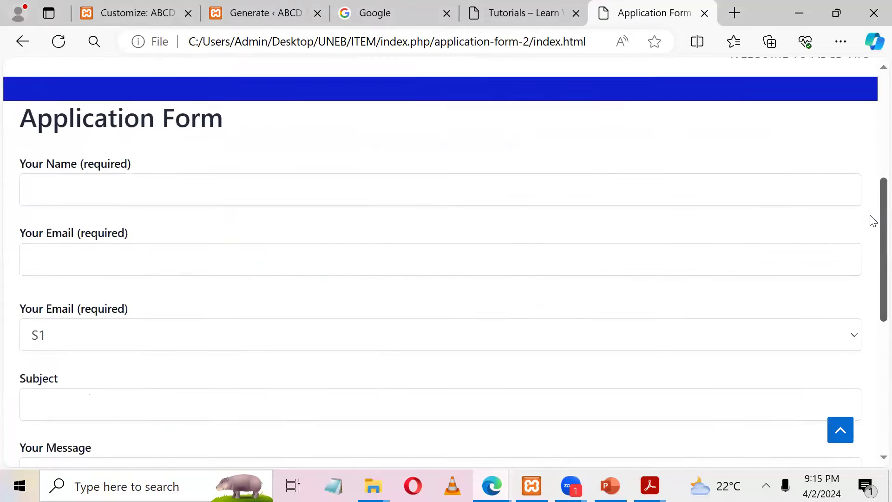
click(312, 265)
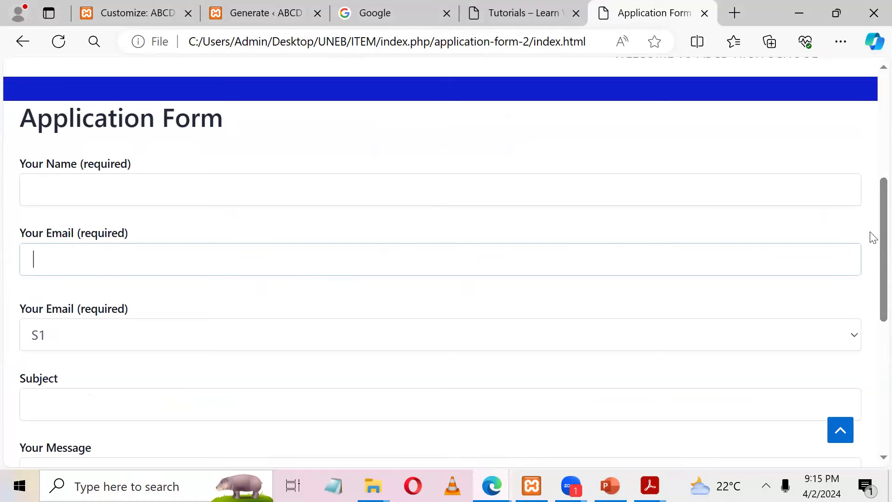
scroll(873, 238, up, 6)
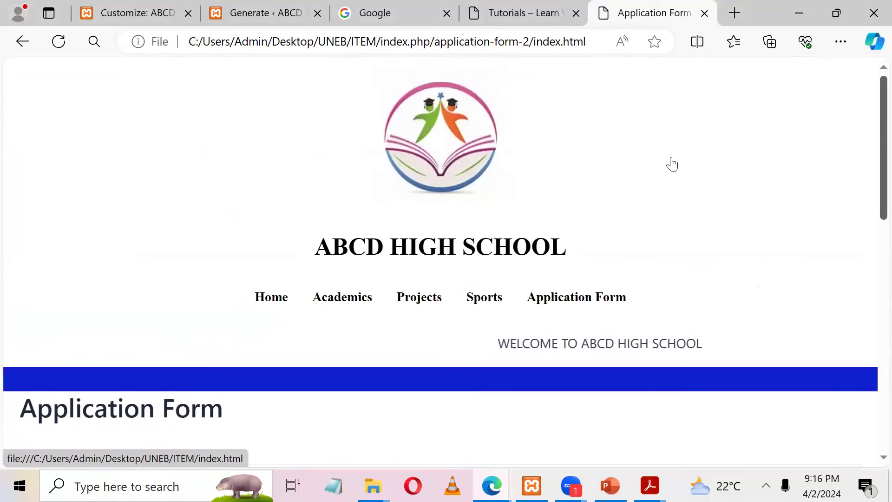
click(673, 165)
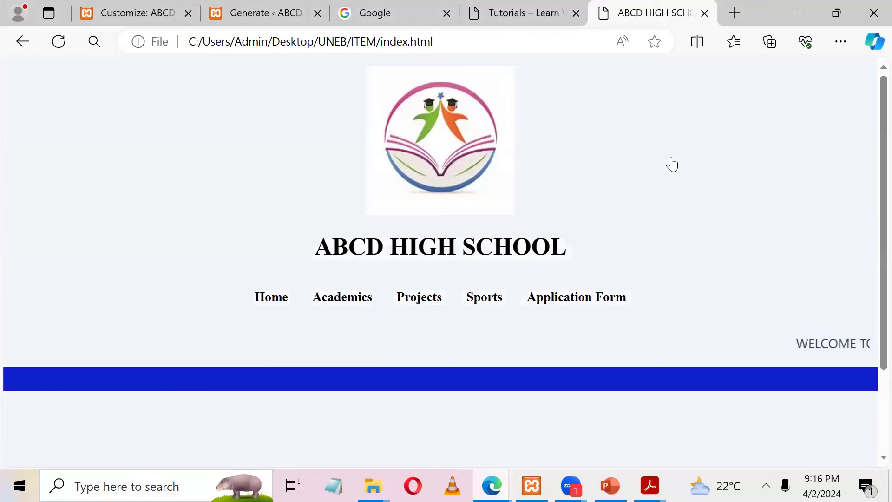